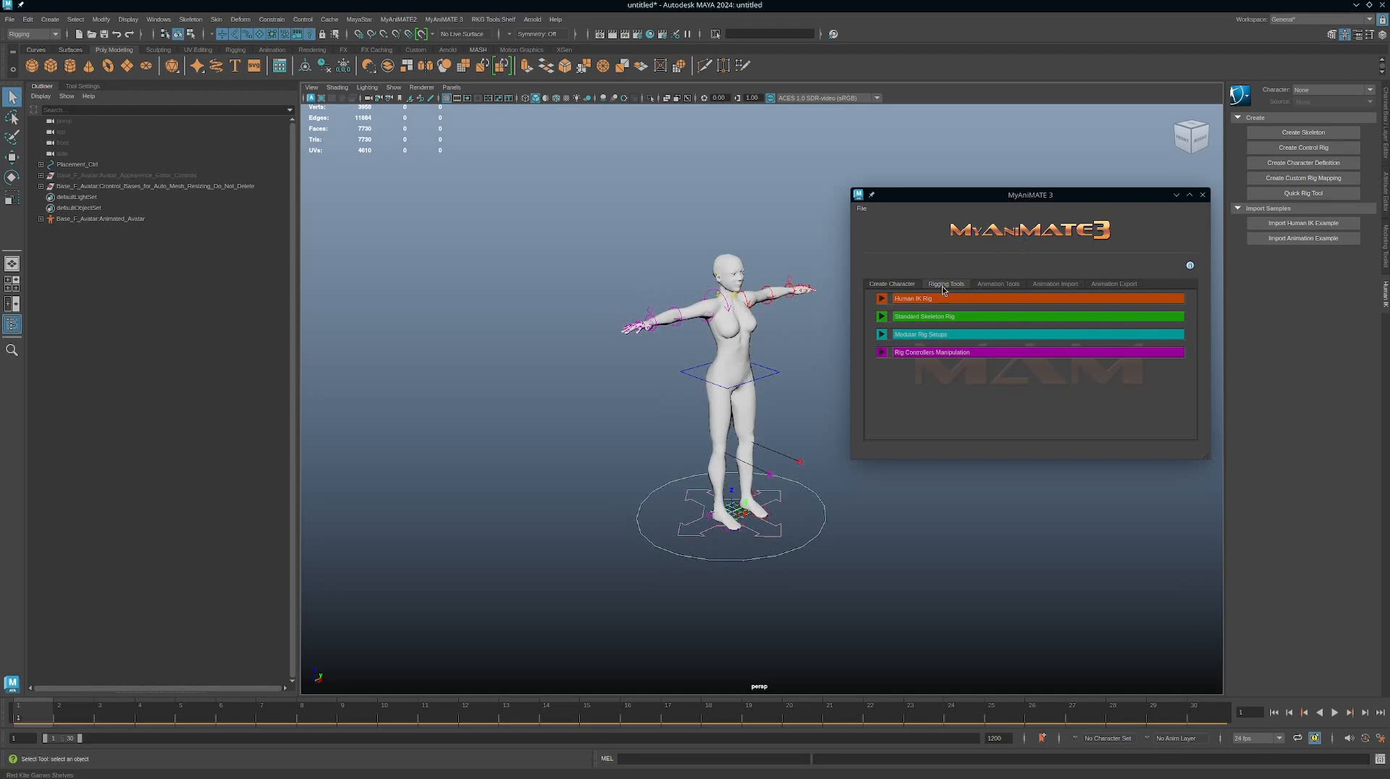
Step: Expand the Rig Controllers Manipulation tools and enlarge the MyAniMATE 3 window to show the scale, rotation, position and shape options
left_click(882, 318)
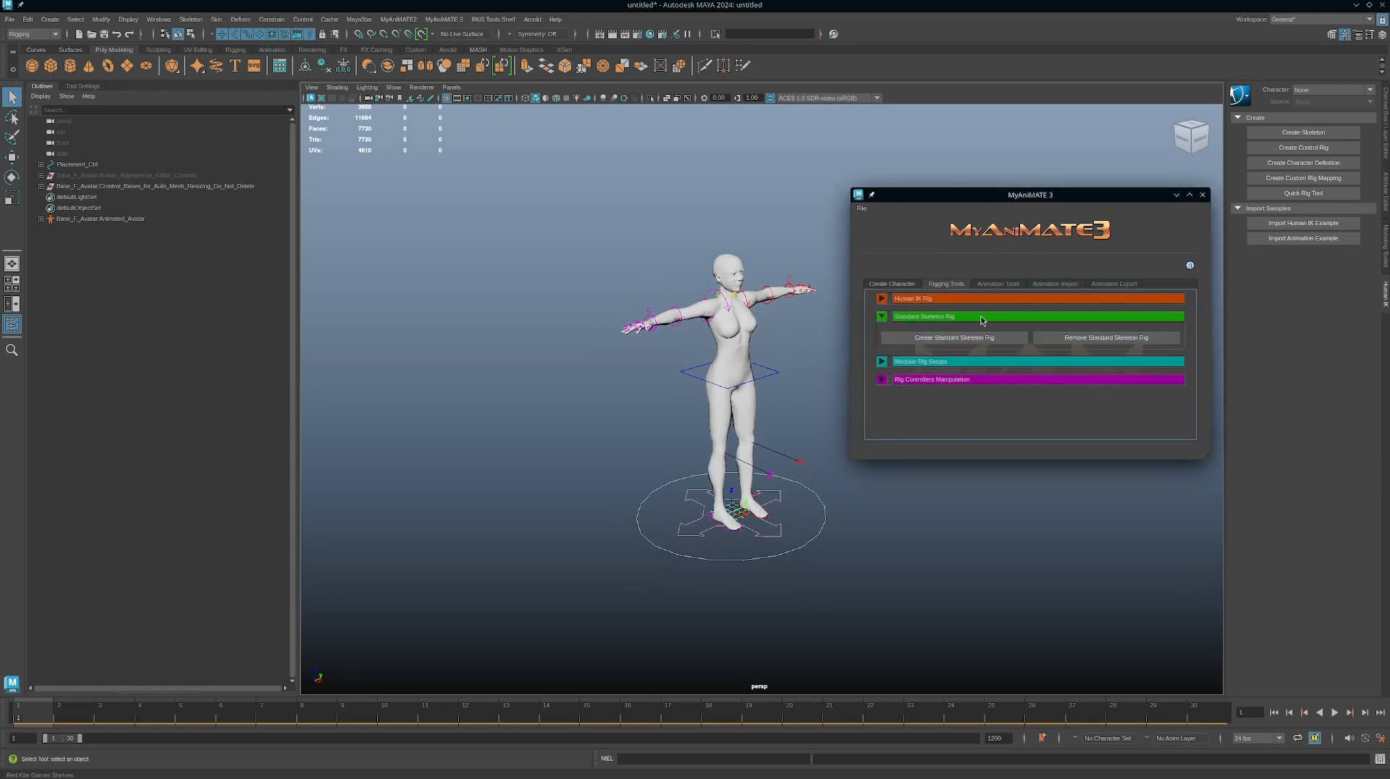
left_click(882, 318)
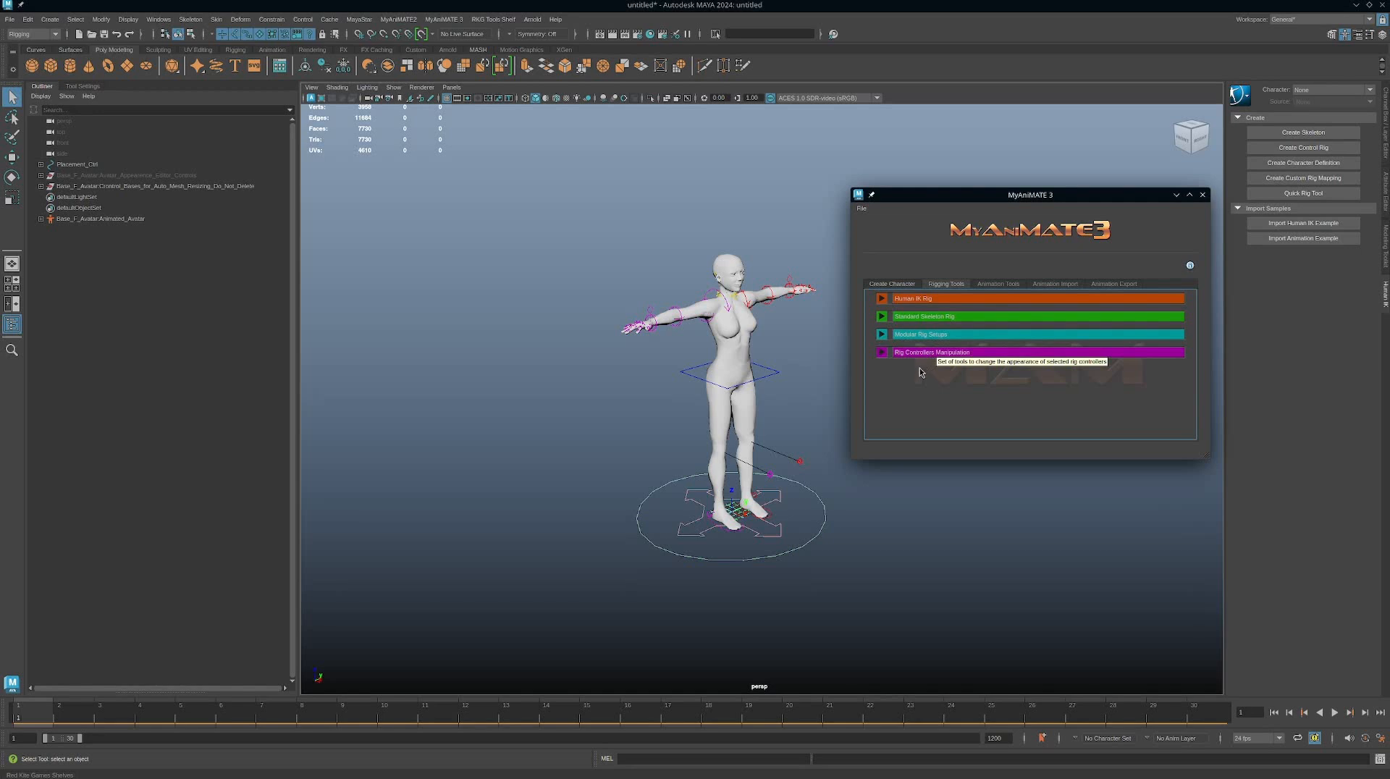
left_click(882, 353)
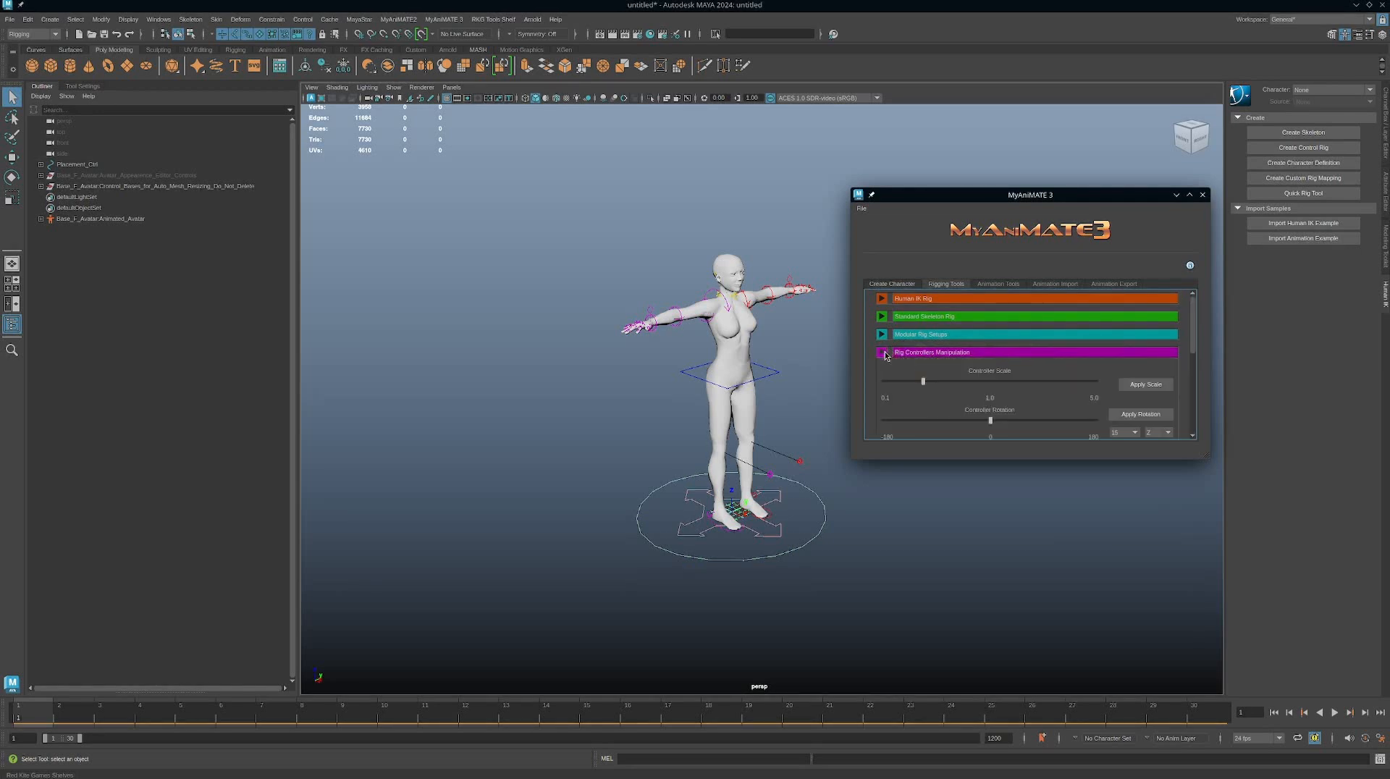
scroll(1033, 365, "down", 3)
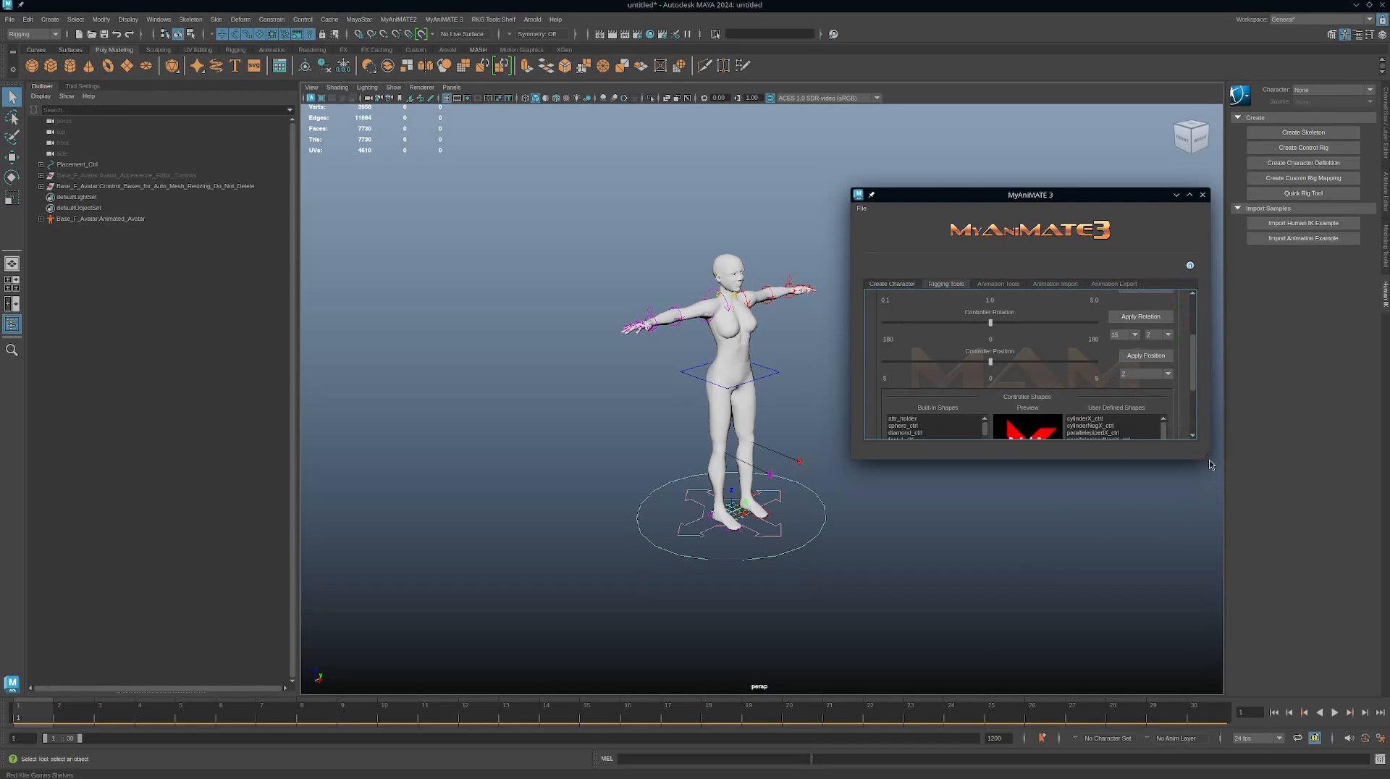
left_click_drag(1208, 461, 1310, 539)
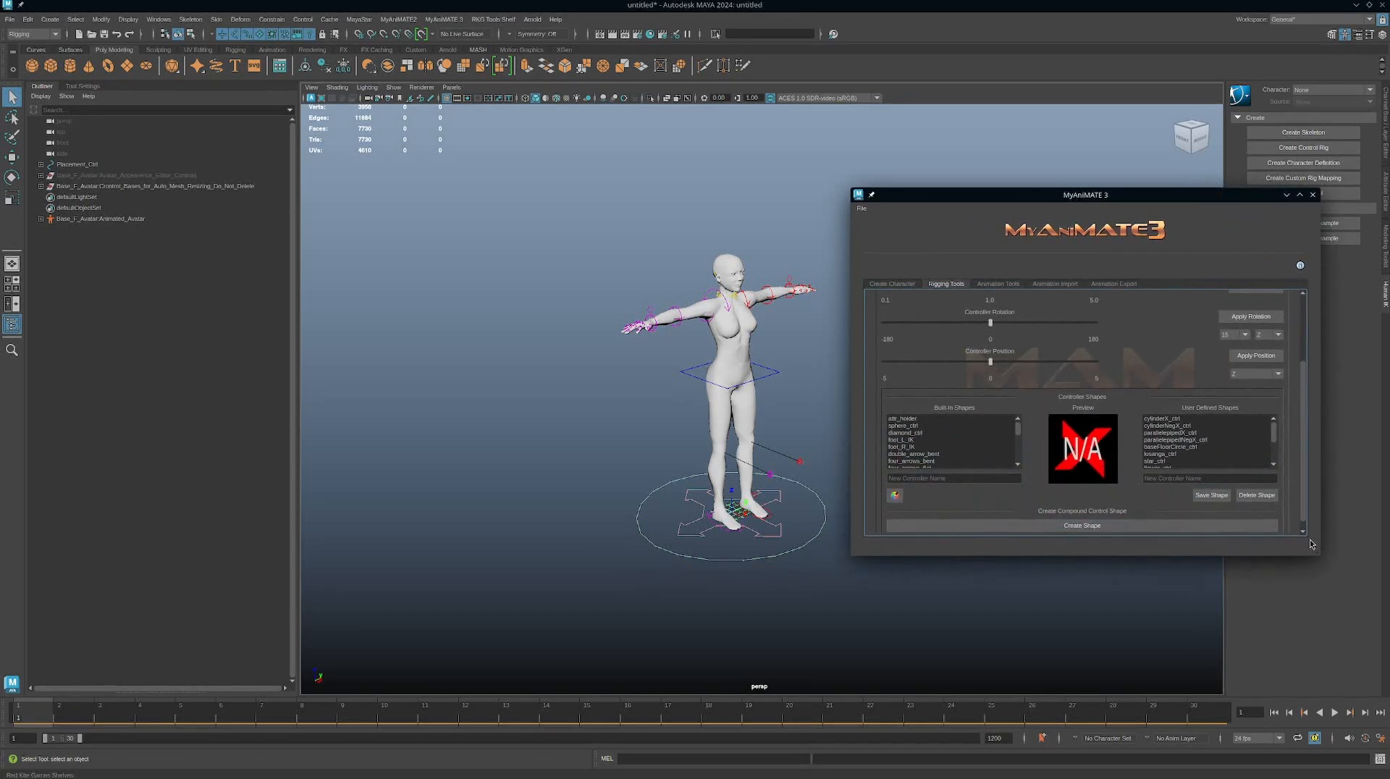
scroll(1185, 423, "up", 5)
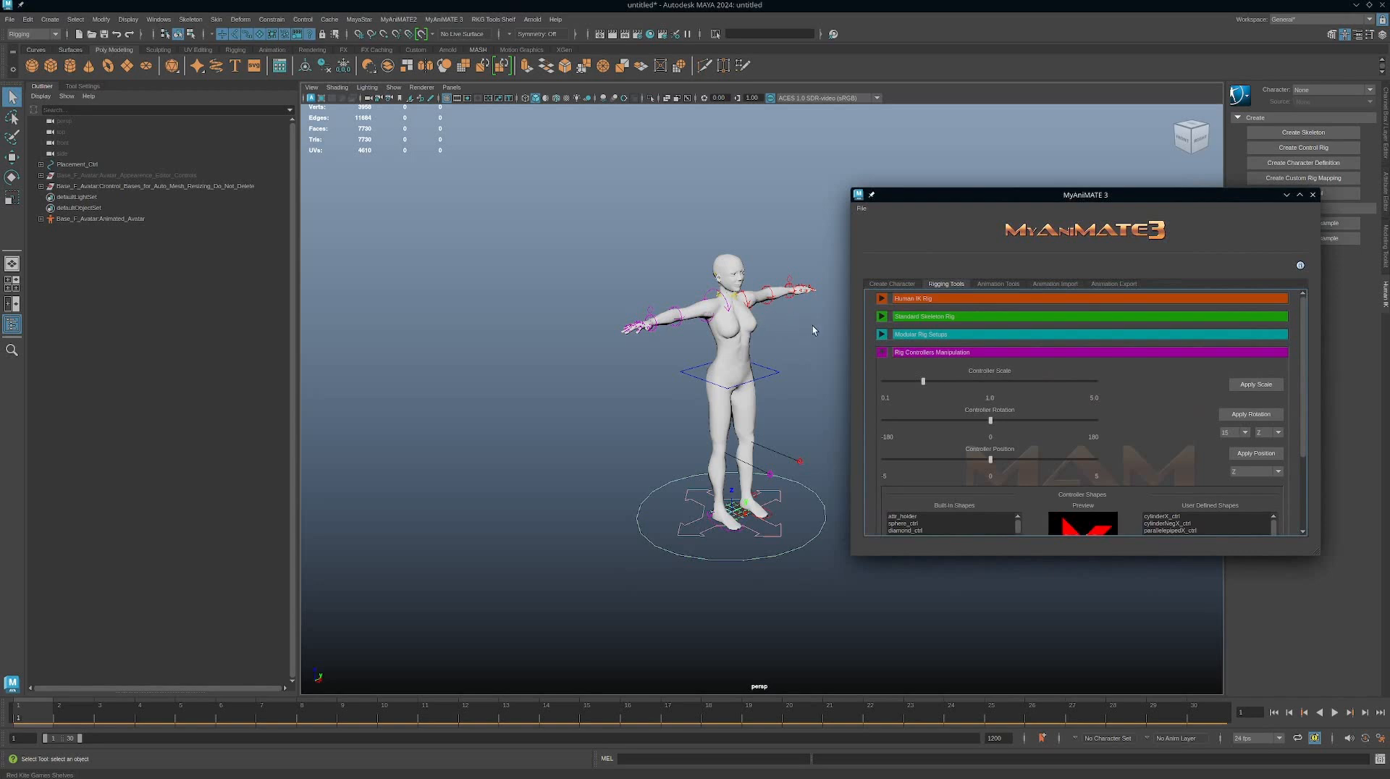
Step: Select the upper spine IK controller at the avatar's neck base and switch the viewport to wireframe display
left_click_drag(825, 367, 722, 364, "alt")
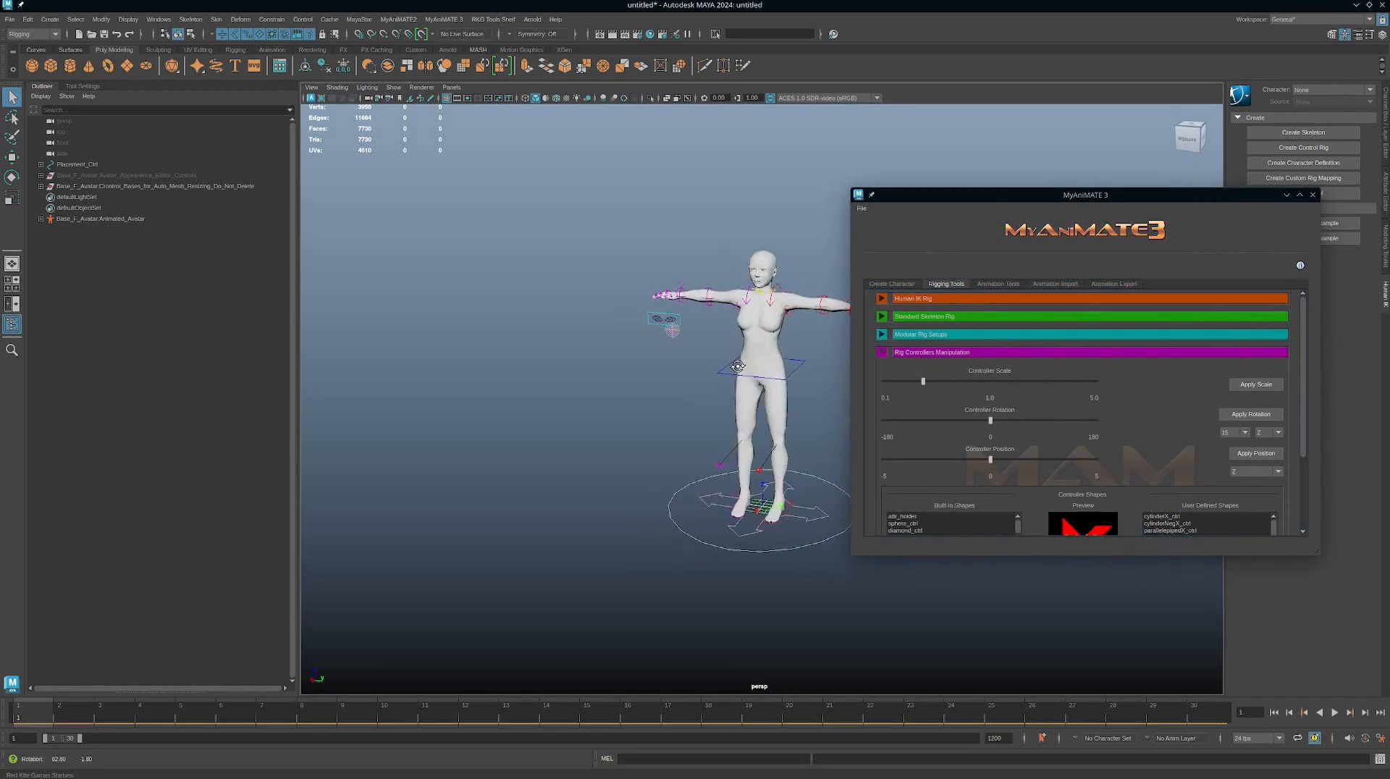
middle_click_drag(800, 373, 763, 372, "alt")
scroll(1110, 440, "down", 3)
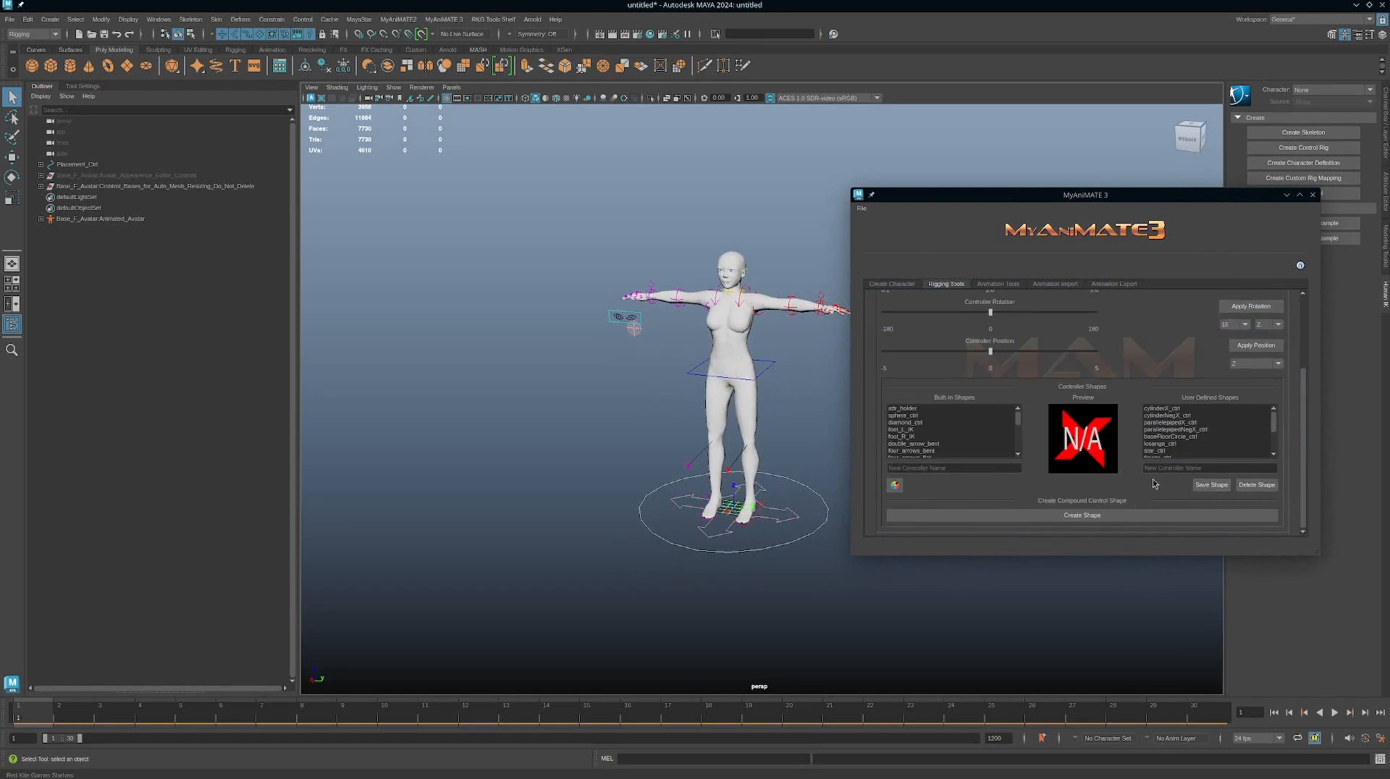
middle_click_drag(775, 362, 744, 438, "alt")
scroll(945, 398, "up", 3)
scroll(729, 346, "up", 1)
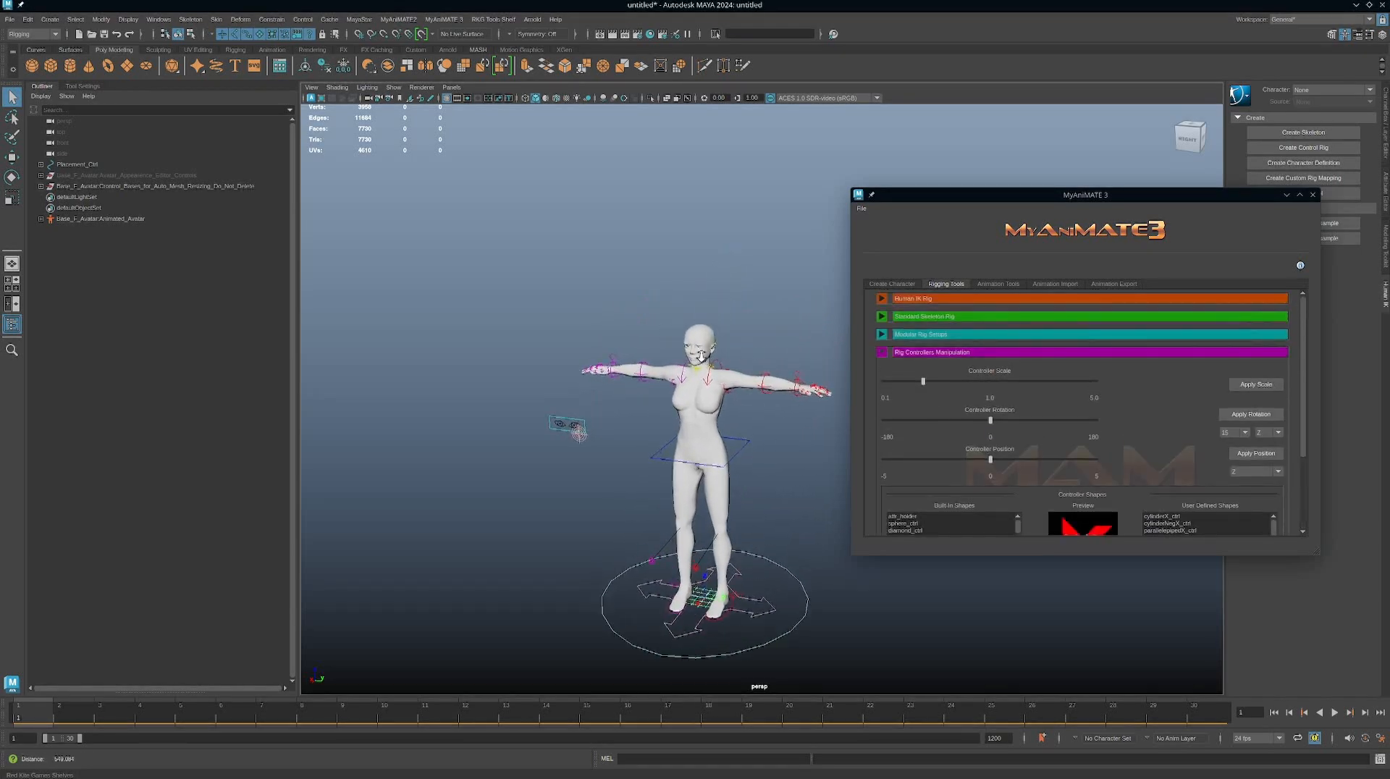
scroll(701, 356, "up", 5)
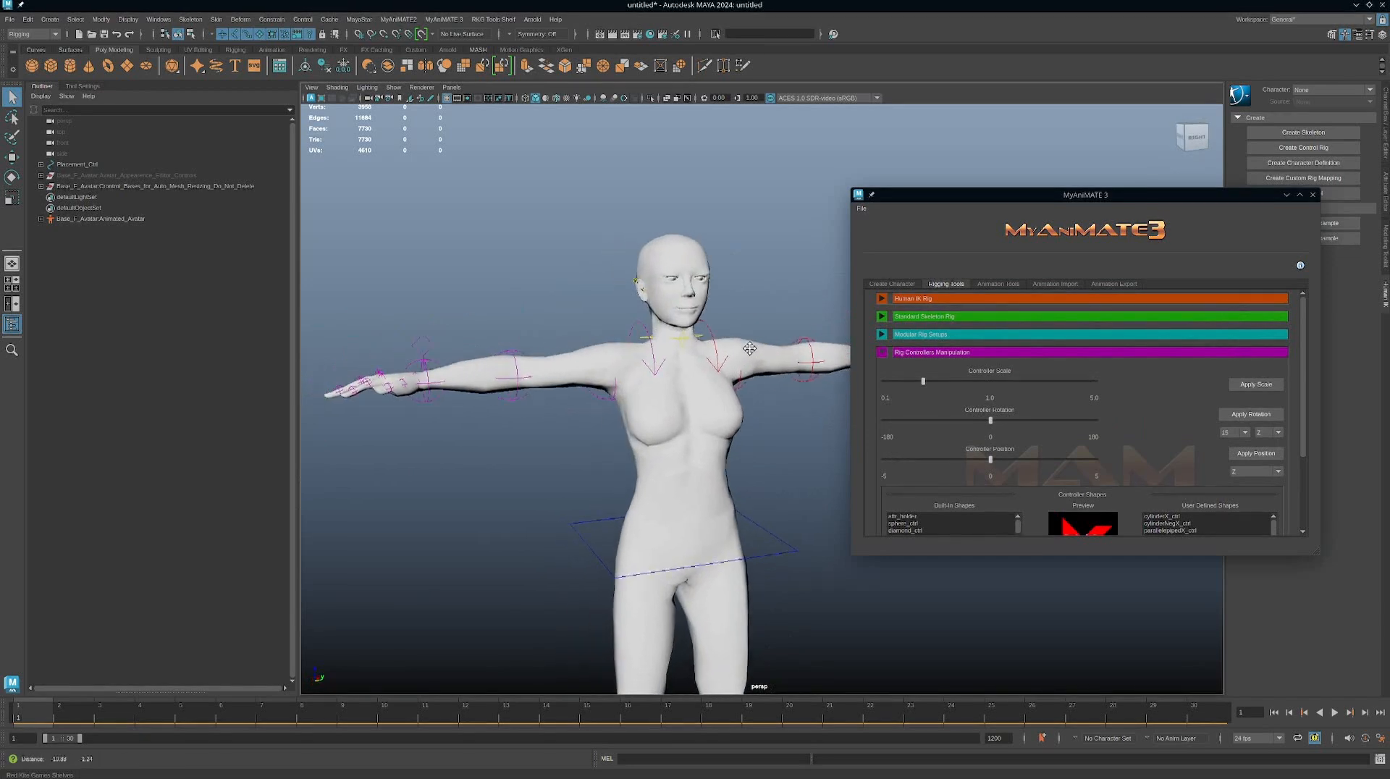
scroll(749, 349, "up", 3)
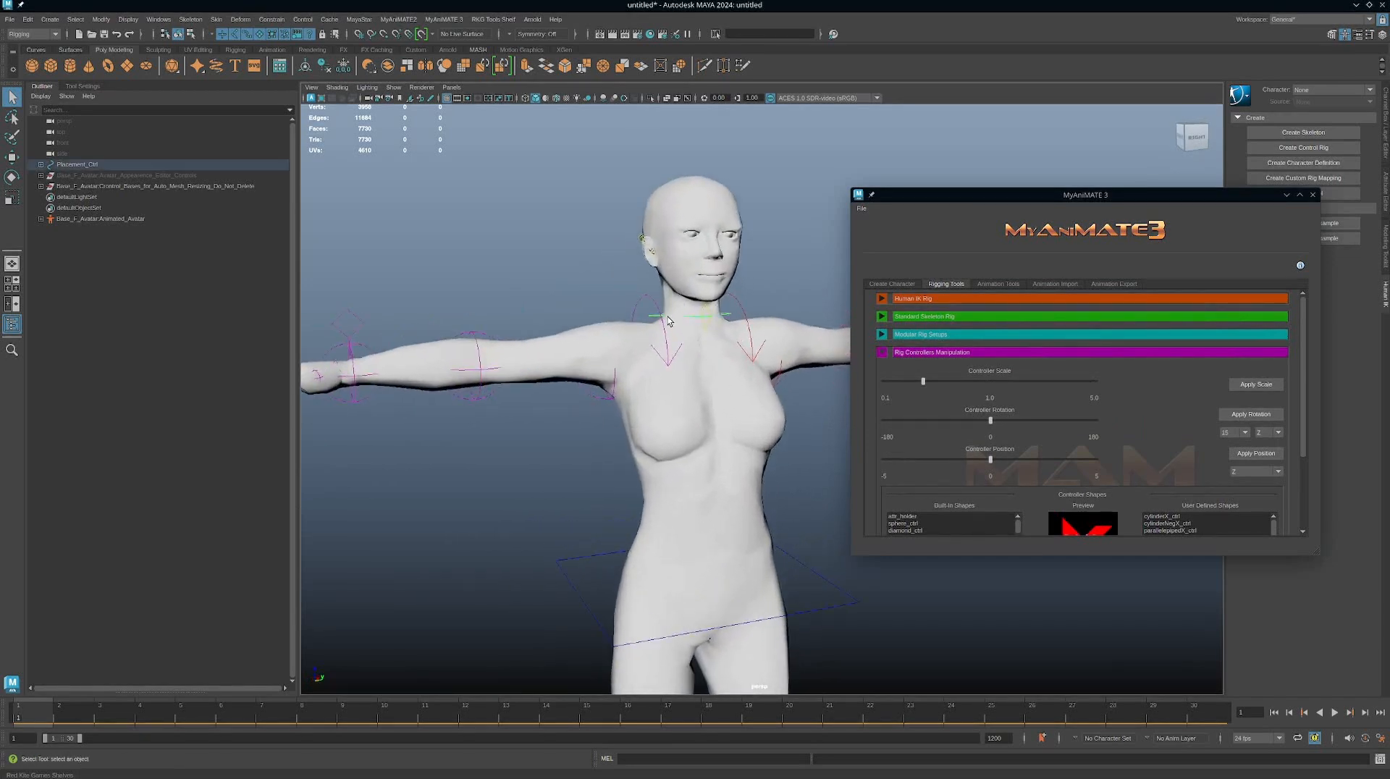
left_click(668, 320)
left_click_drag(668, 321, 735, 329, "alt")
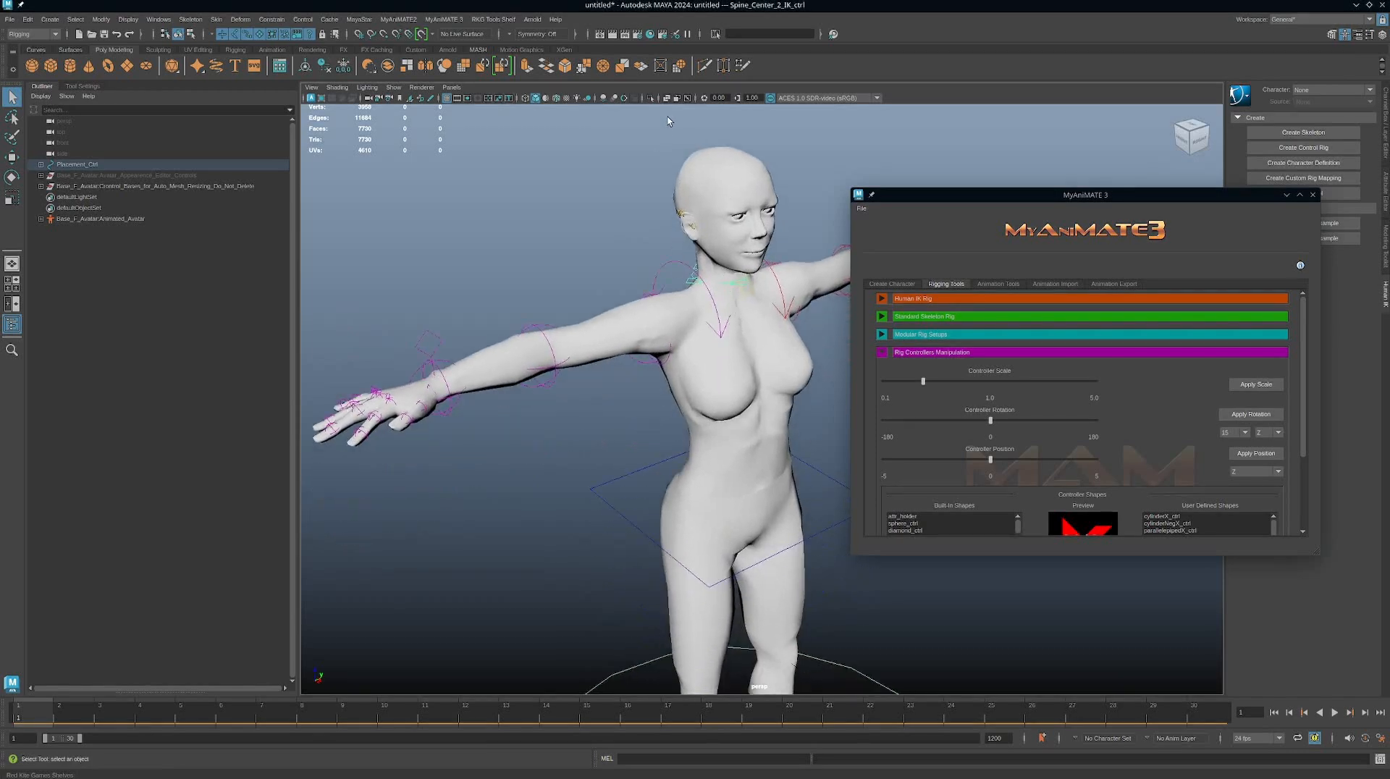
key("4")
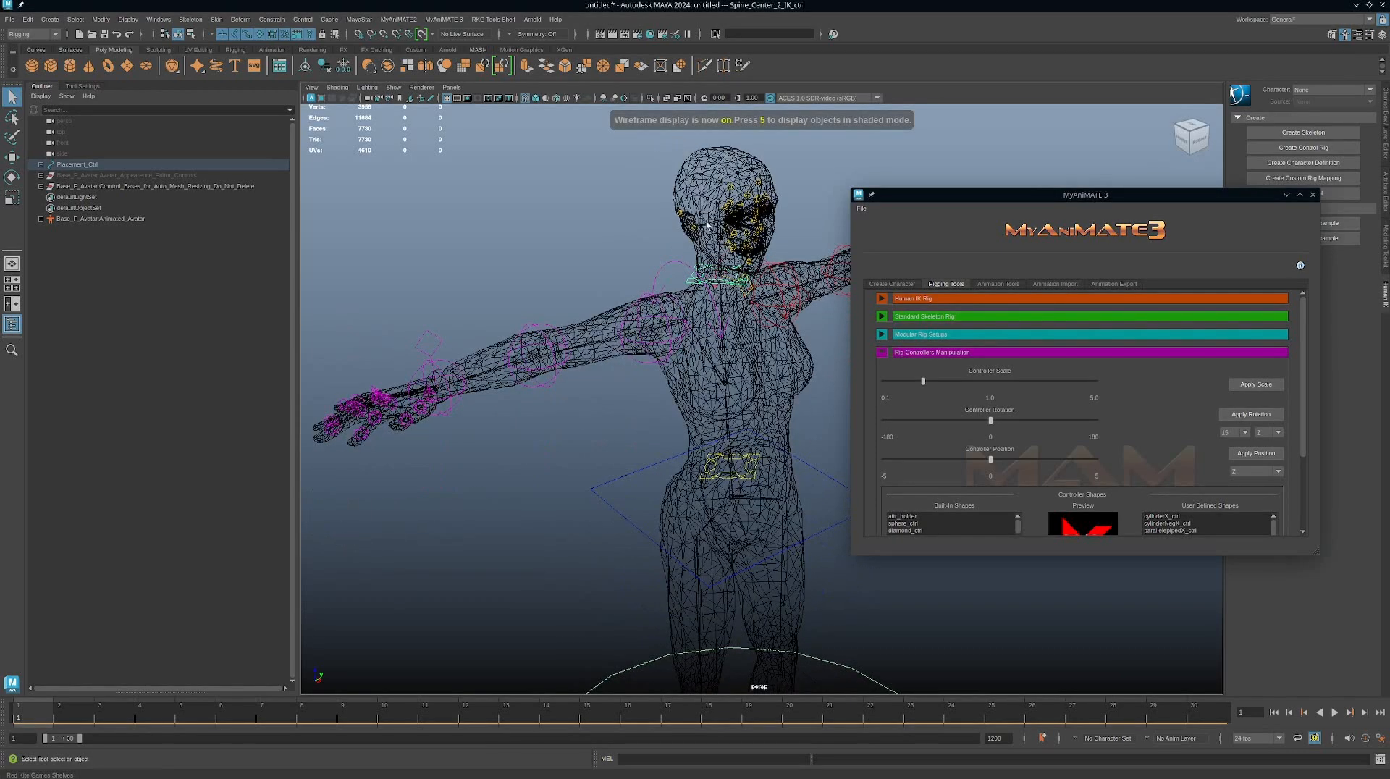
left_click_drag(764, 378, 715, 344, "alt")
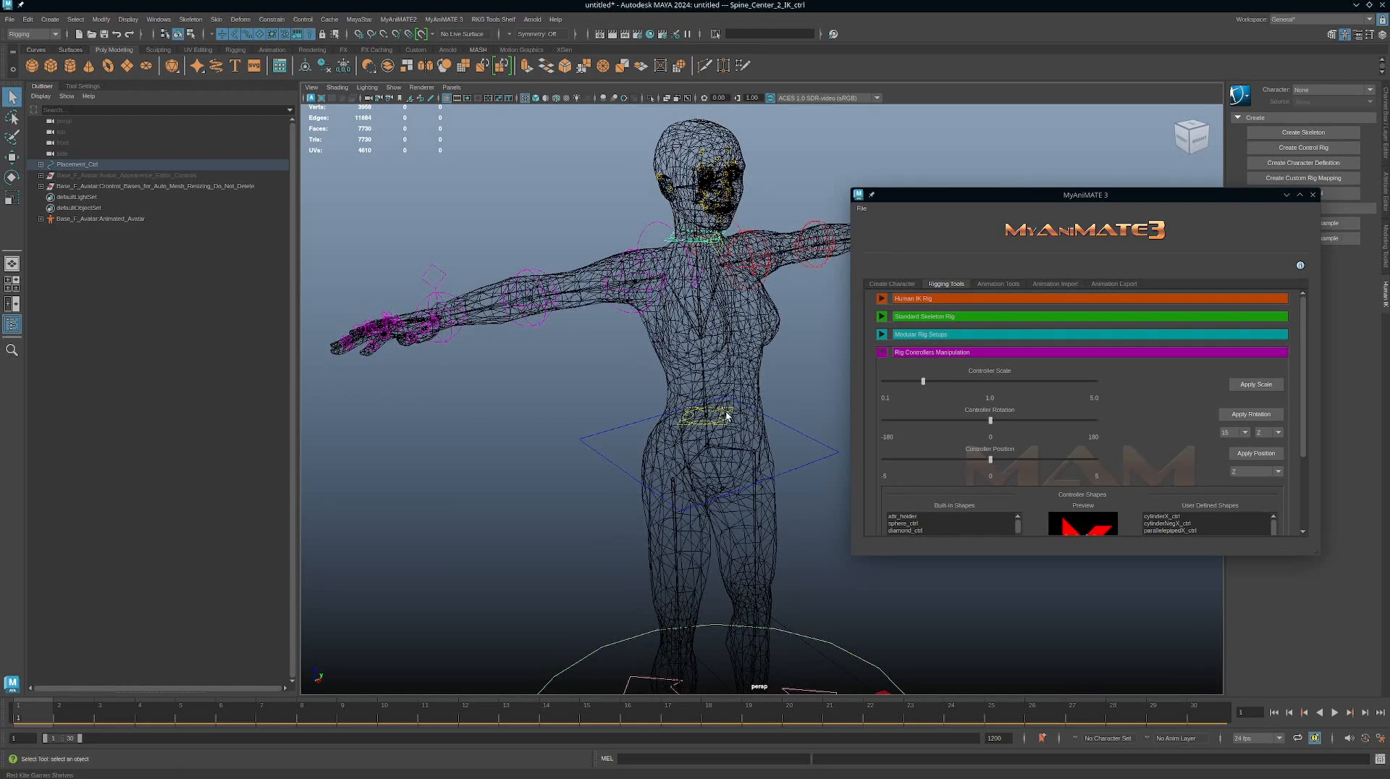
Step: Select all control vertices of the lower spine IK controller, and return it to object mode
right_click(724, 418)
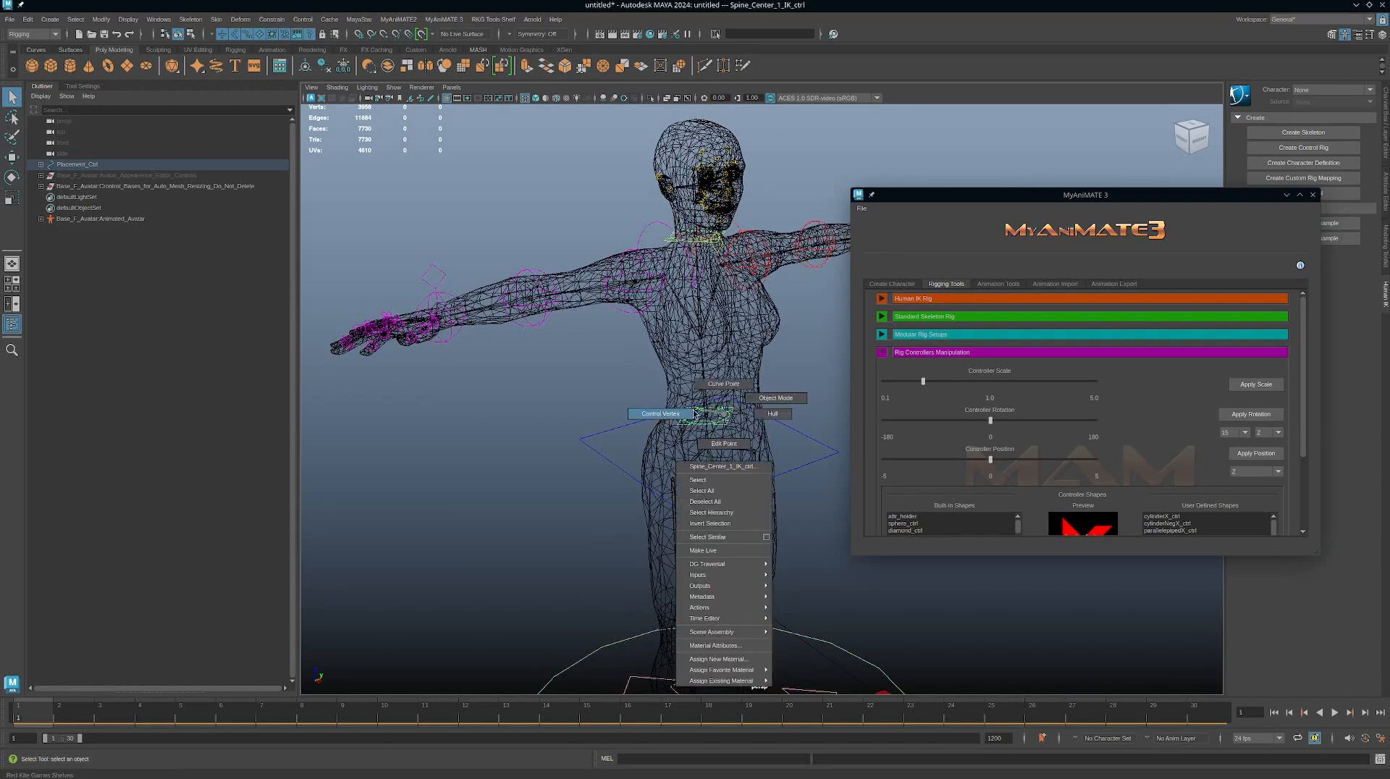
left_click(640, 377)
left_click_drag(640, 376, 778, 463)
left_click_drag(735, 364, 692, 409, "alt")
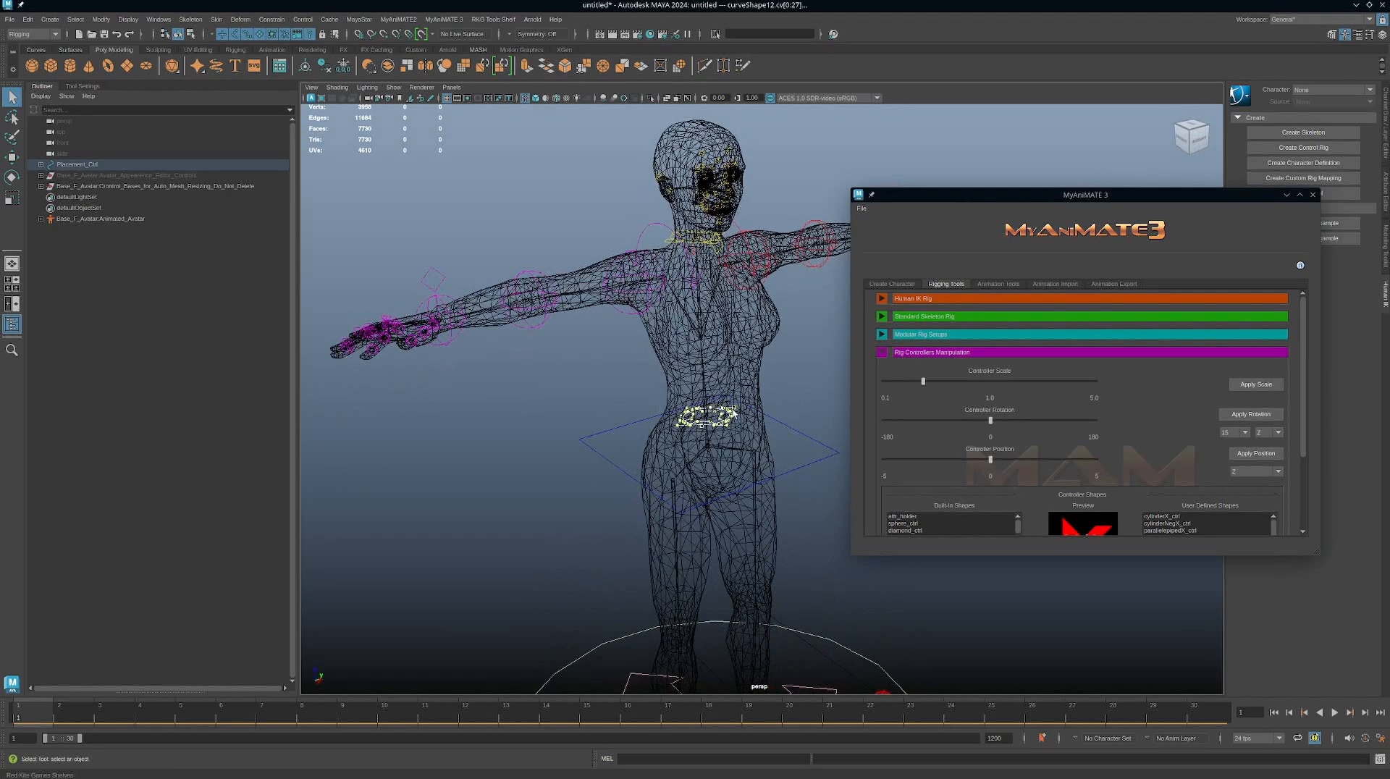
right_click_drag(732, 414, 791, 389)
Step: Select the lower spine IK controller, set Controller Scale to 1.2 and apply it repeatedly until the curve surrounds the waist
left_click(727, 418)
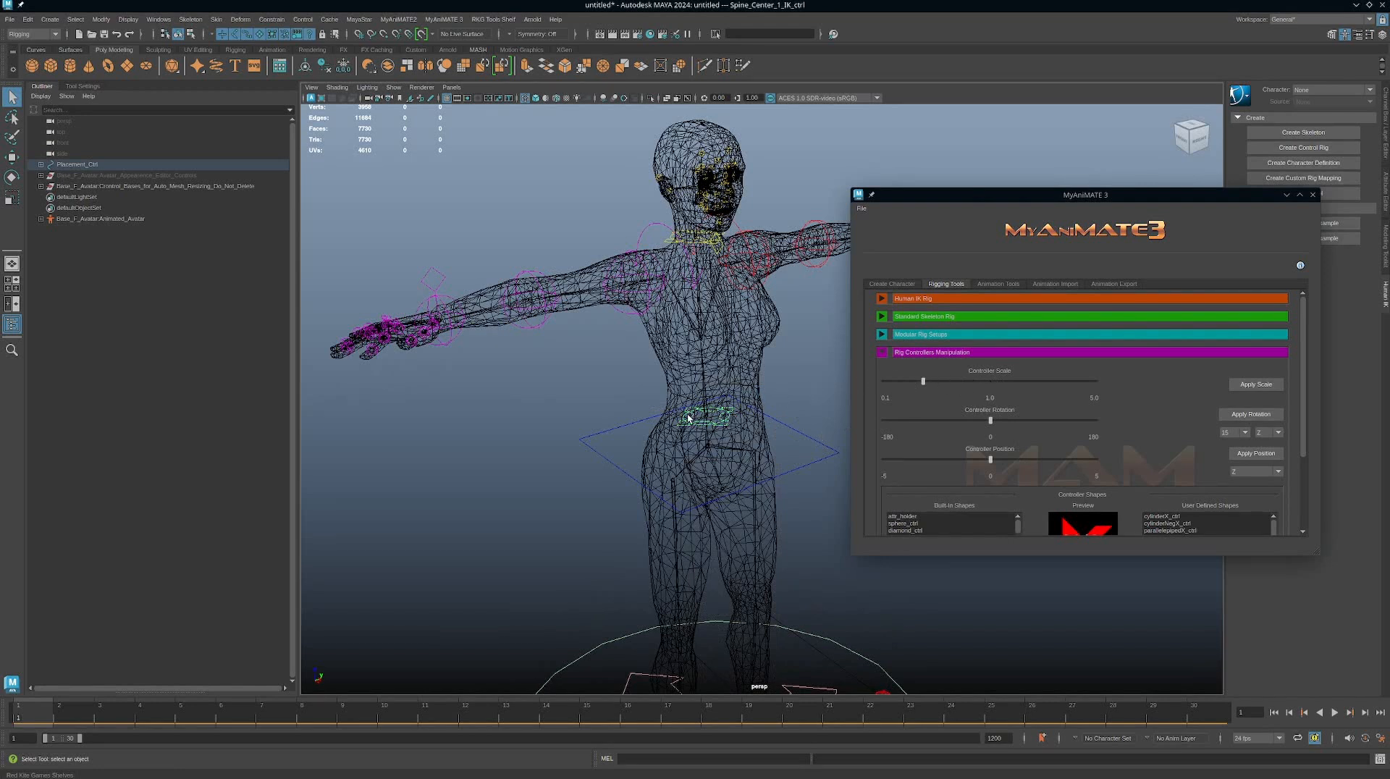
left_click_drag(738, 435, 771, 444, "alt")
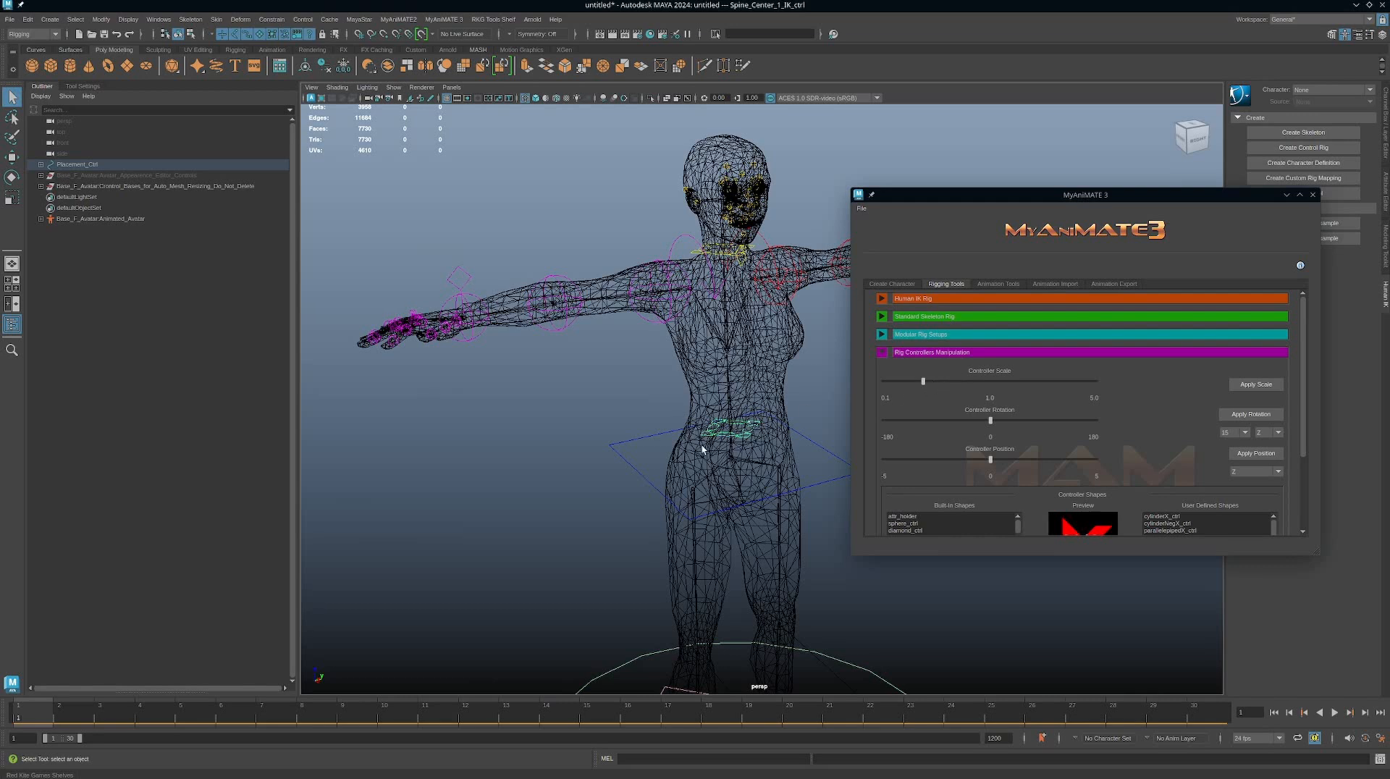
left_click_drag(702, 449, 744, 427, "alt")
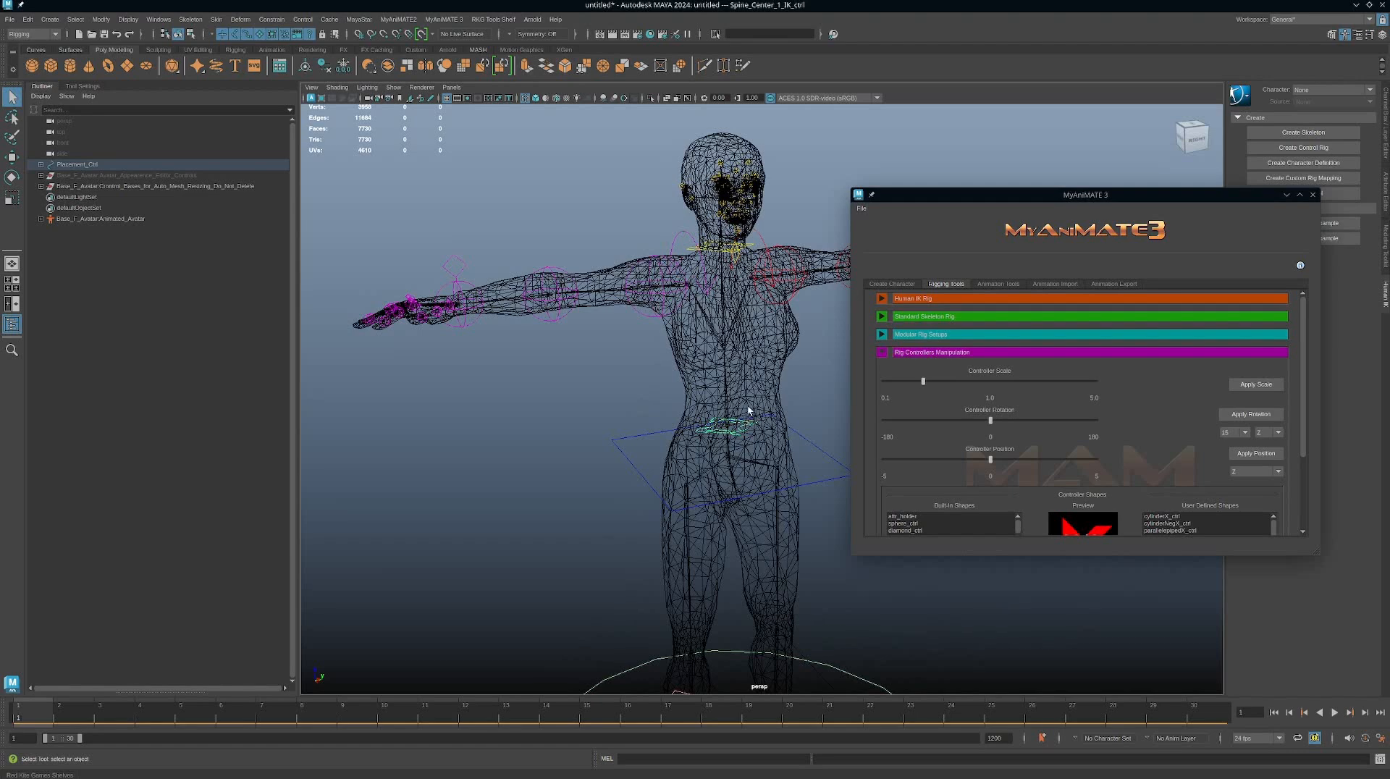
left_click_drag(751, 410, 771, 412, "alt")
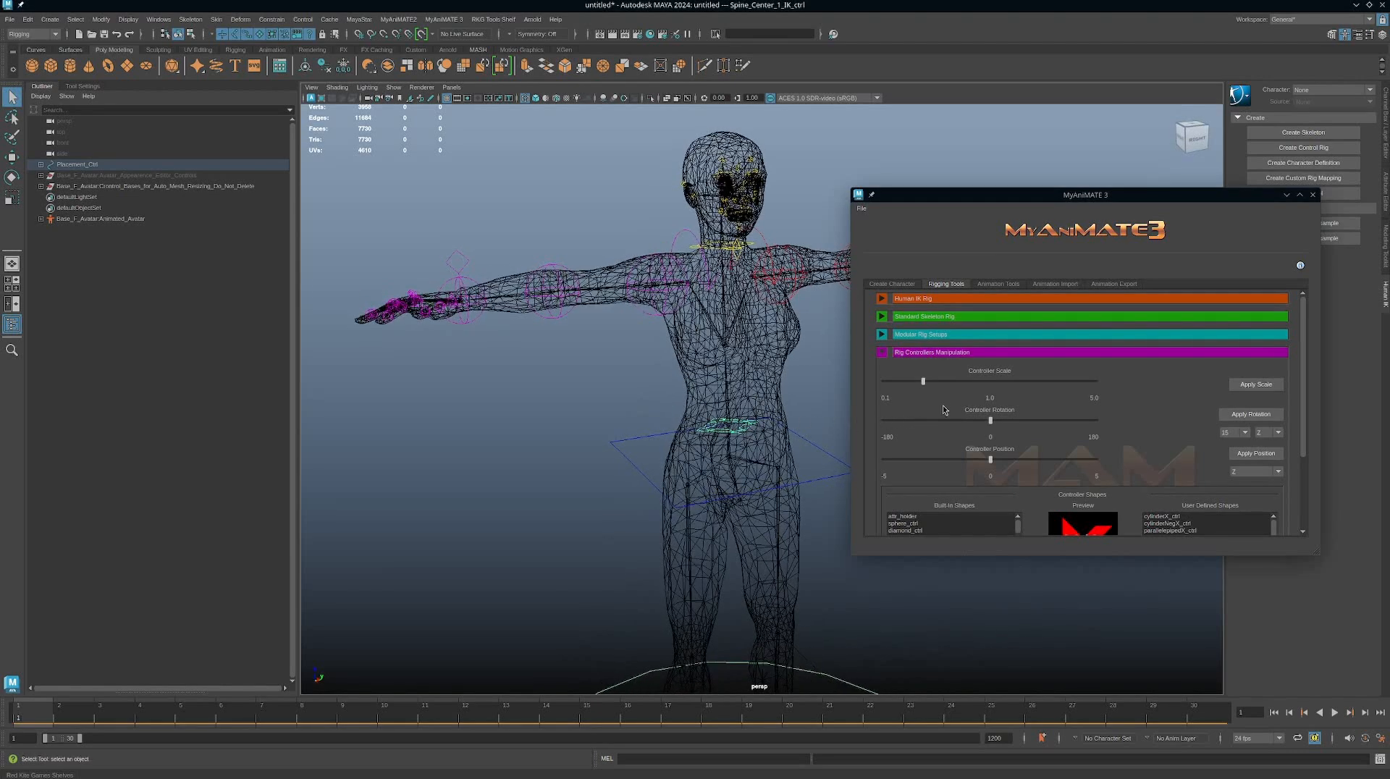
left_click_drag(925, 382, 934, 382)
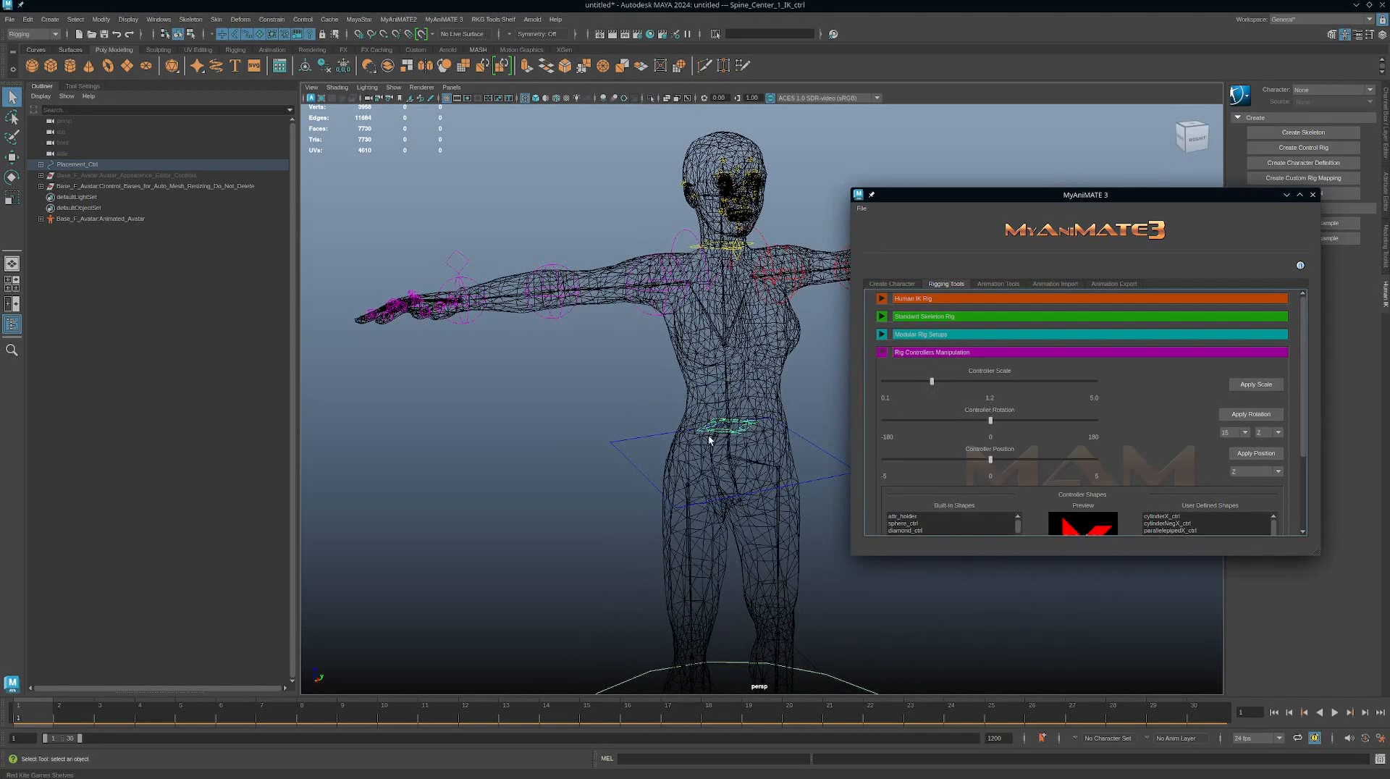
left_click_drag(709, 437, 757, 456, "alt")
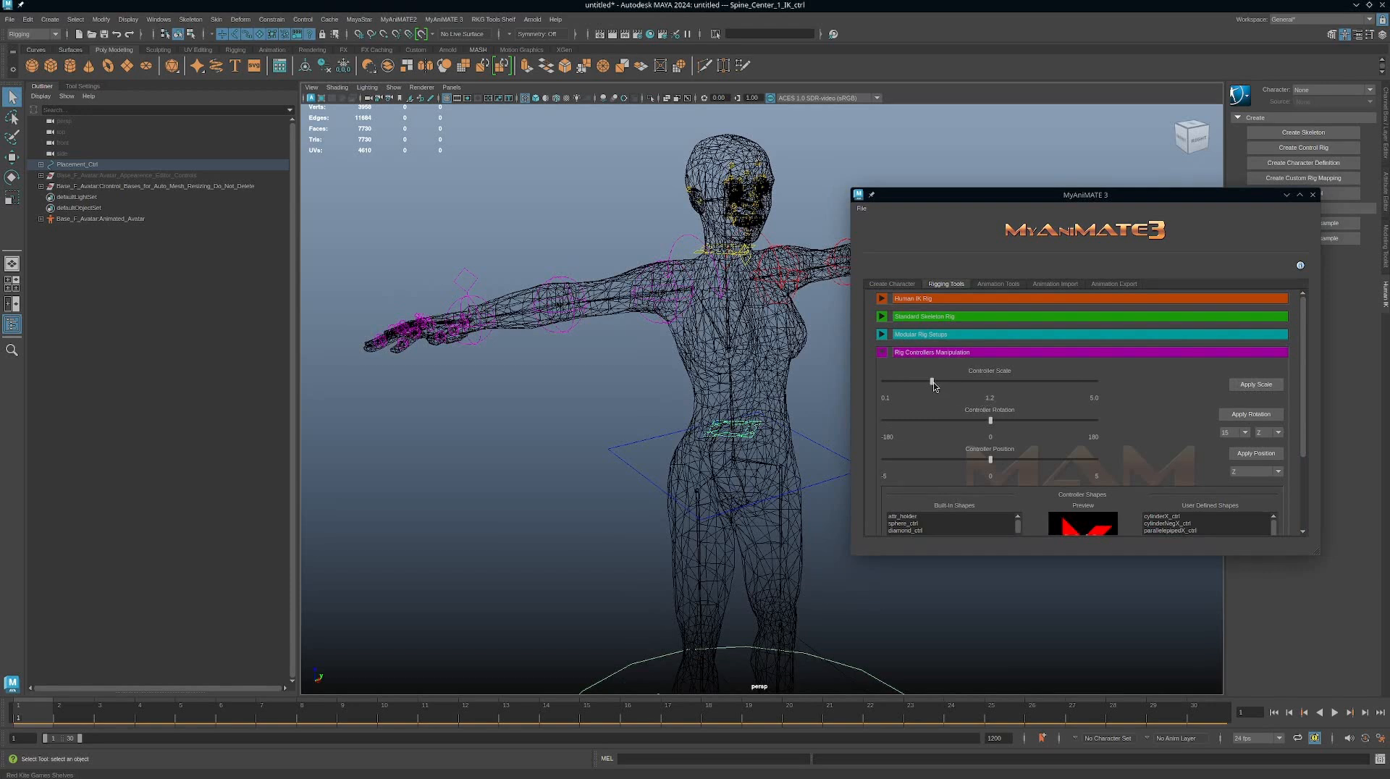
left_click_drag(932, 382, 914, 387)
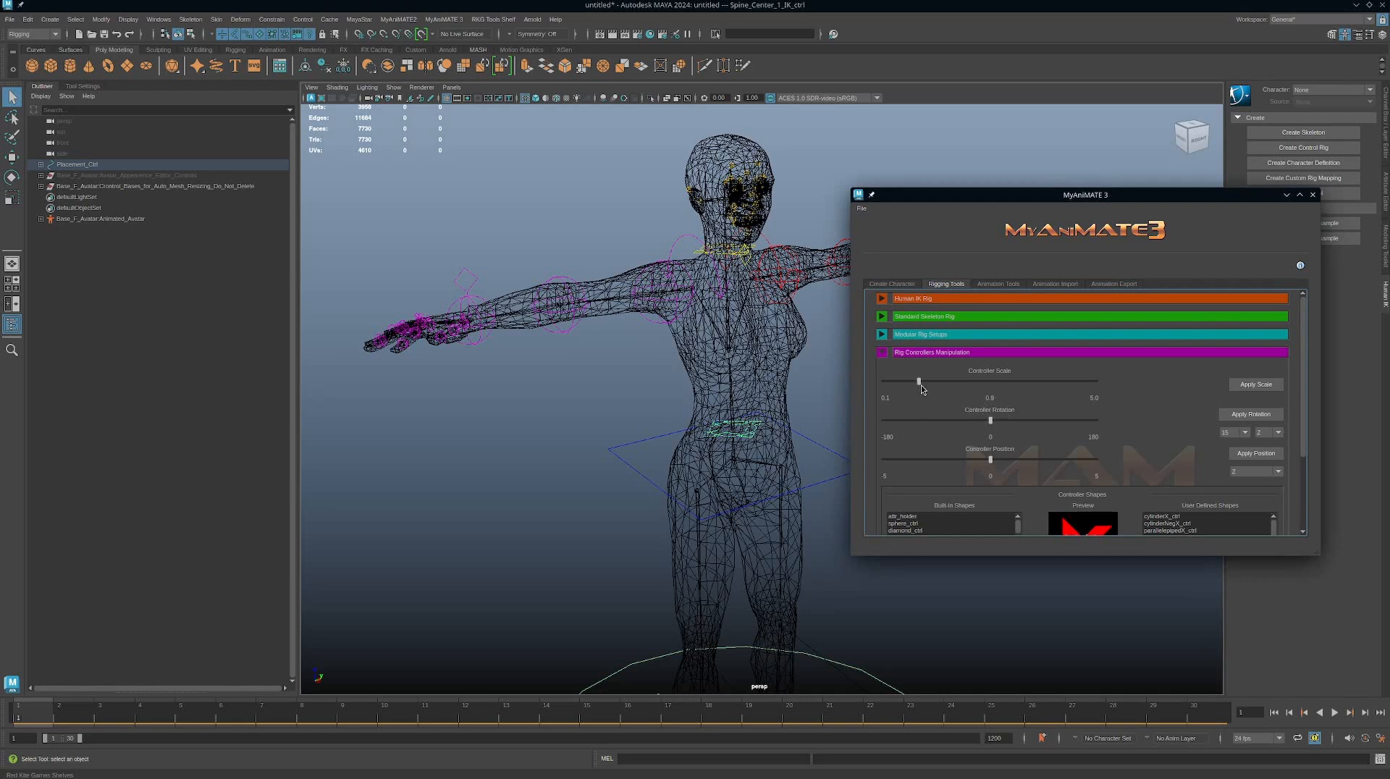
left_click_drag(925, 385, 930, 385)
mouse_move(790, 424)
left_mouse_down("alt")
mouse_move(751, 419)
mouse_move(772, 435)
left_mouse_up("alt")
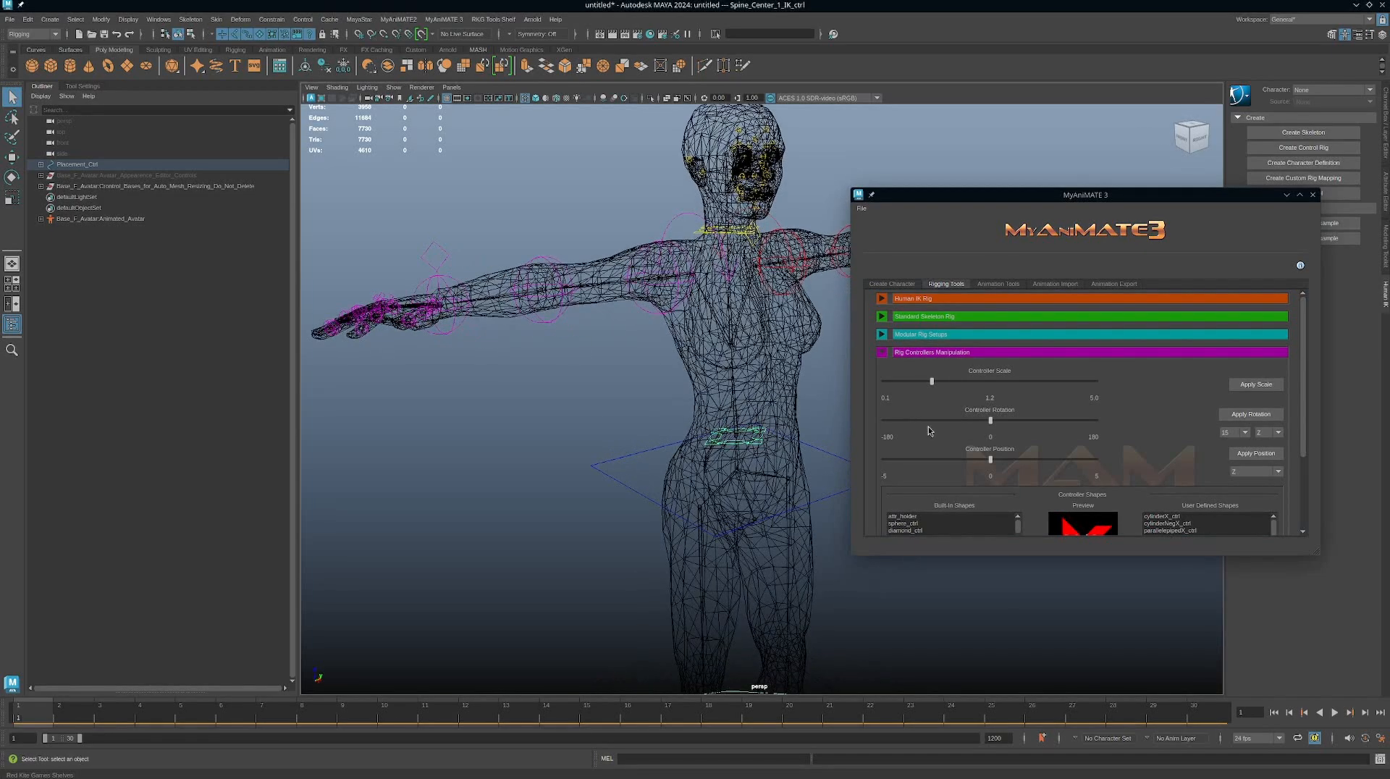
left_click(1254, 386)
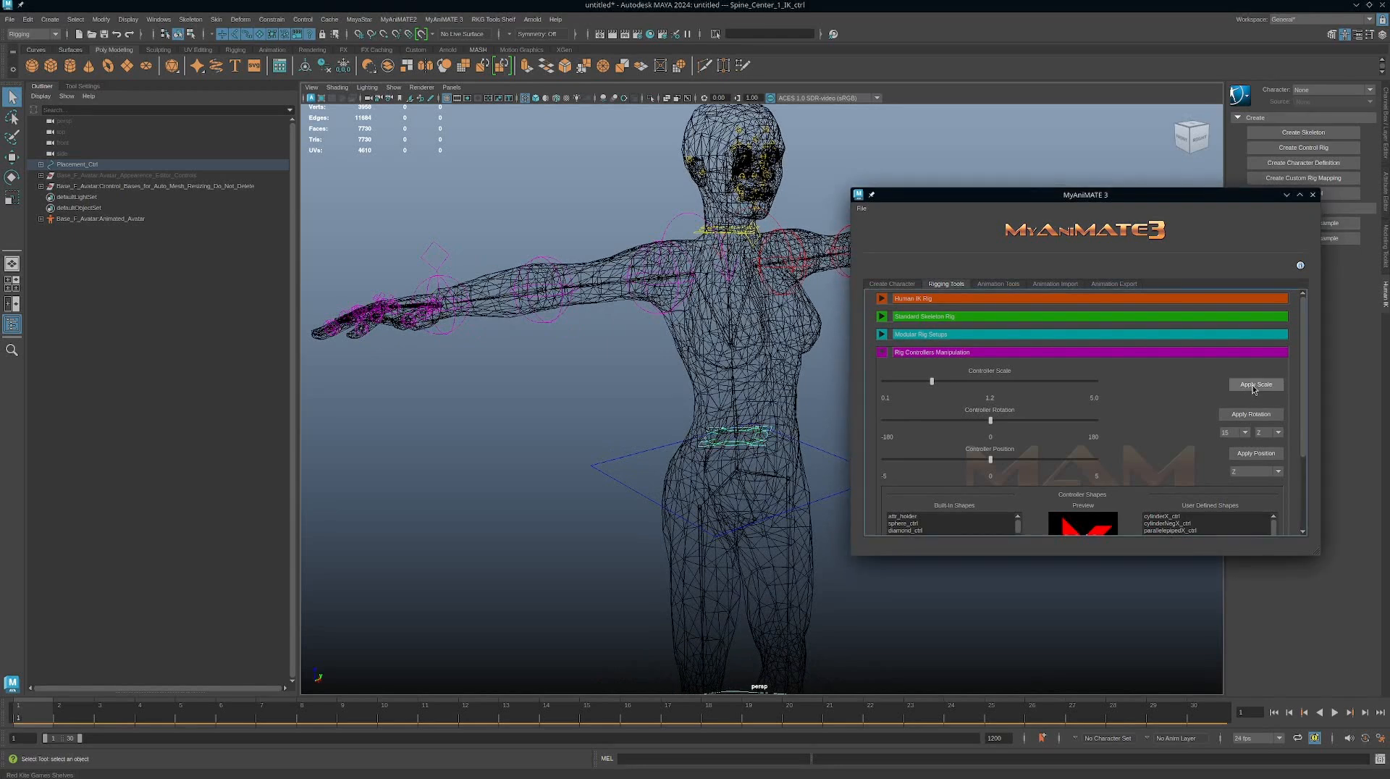
left_click(1254, 386)
left_click(1253, 386)
left_click(1254, 385)
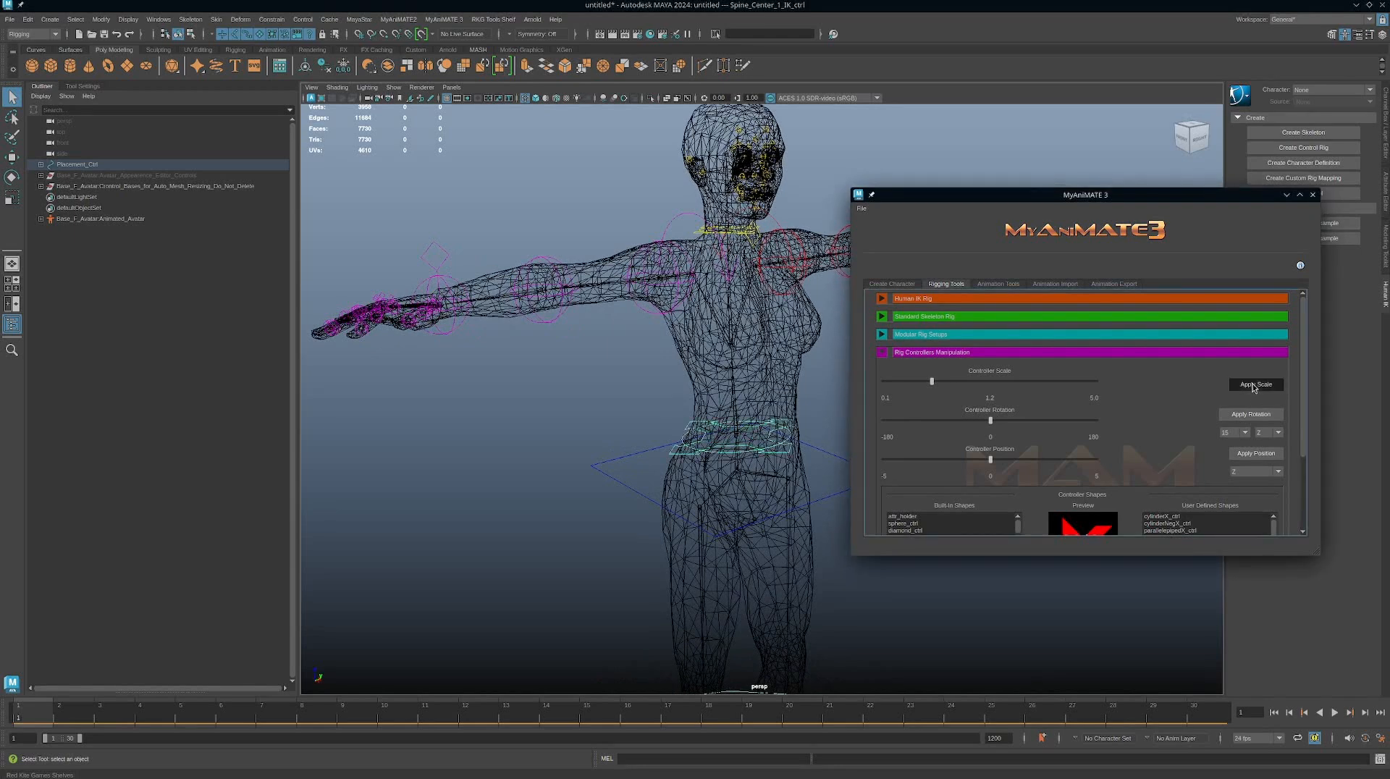
left_click(1253, 386)
Step: Switch the viewport to textured shading and enlarge the upper spine IK controller with the 1.2 Controller Scale
mouse_move(821, 394)
left_mouse_down("alt")
mouse_move(767, 397)
mouse_move(714, 433)
mouse_move(684, 419)
mouse_move(772, 433)
left_mouse_up("alt")
key("6")
left_click(676, 420)
left_click(678, 421)
middle_click_drag(770, 402, 759, 438, "alt")
left_click_drag(759, 437, 751, 387, "alt")
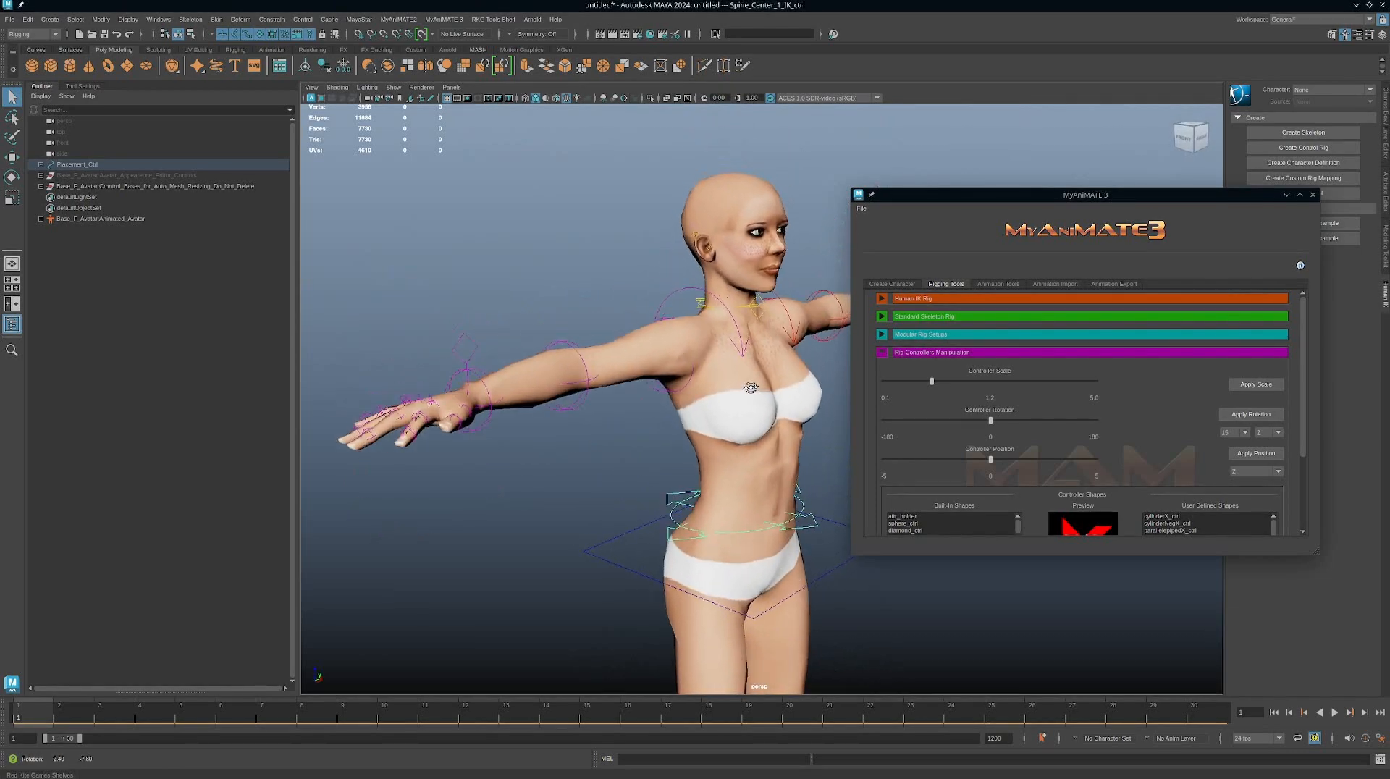
left_click(699, 301)
left_click(1259, 386)
mouse_move(713, 358)
left_mouse_down("alt")
mouse_move(686, 363)
mouse_move(732, 354)
left_mouse_up("alt")
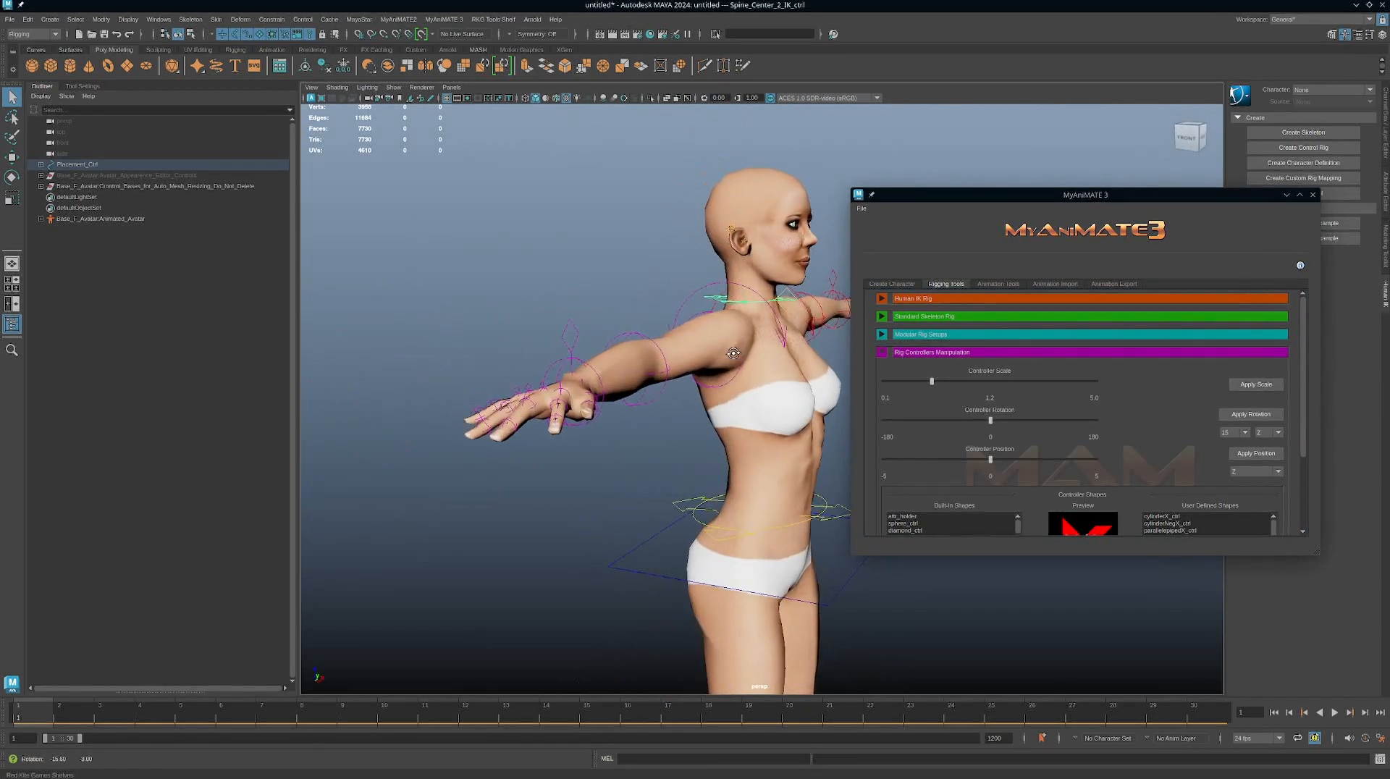
Step: Set the spine's FK IK Switch to 0 on its switch controller and display the avatar in wireframe
left_click(789, 291)
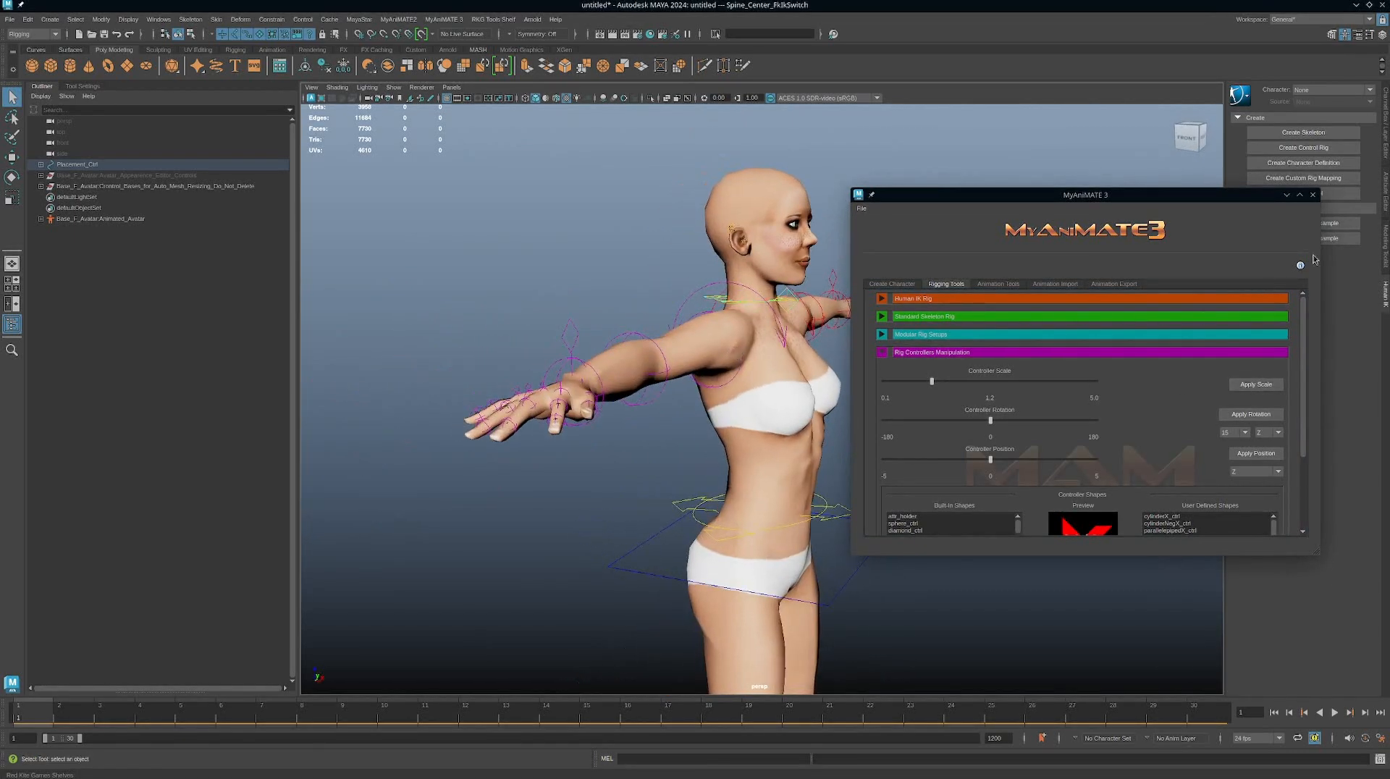
left_click(1382, 130)
left_click(1326, 119)
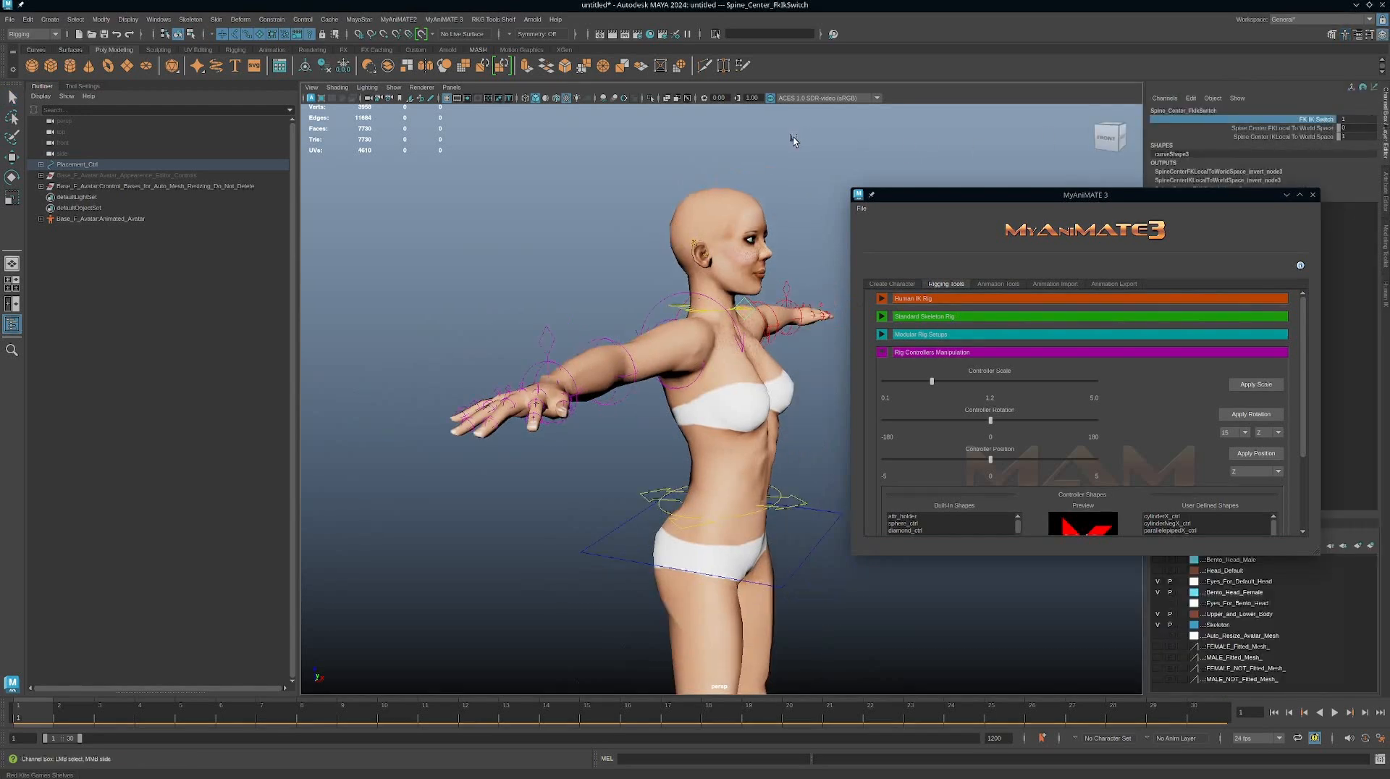
middle_click_drag(793, 139, 686, 167)
key("3")
key("4")
left_click_drag(767, 394, 767, 376, "alt")
key("1")
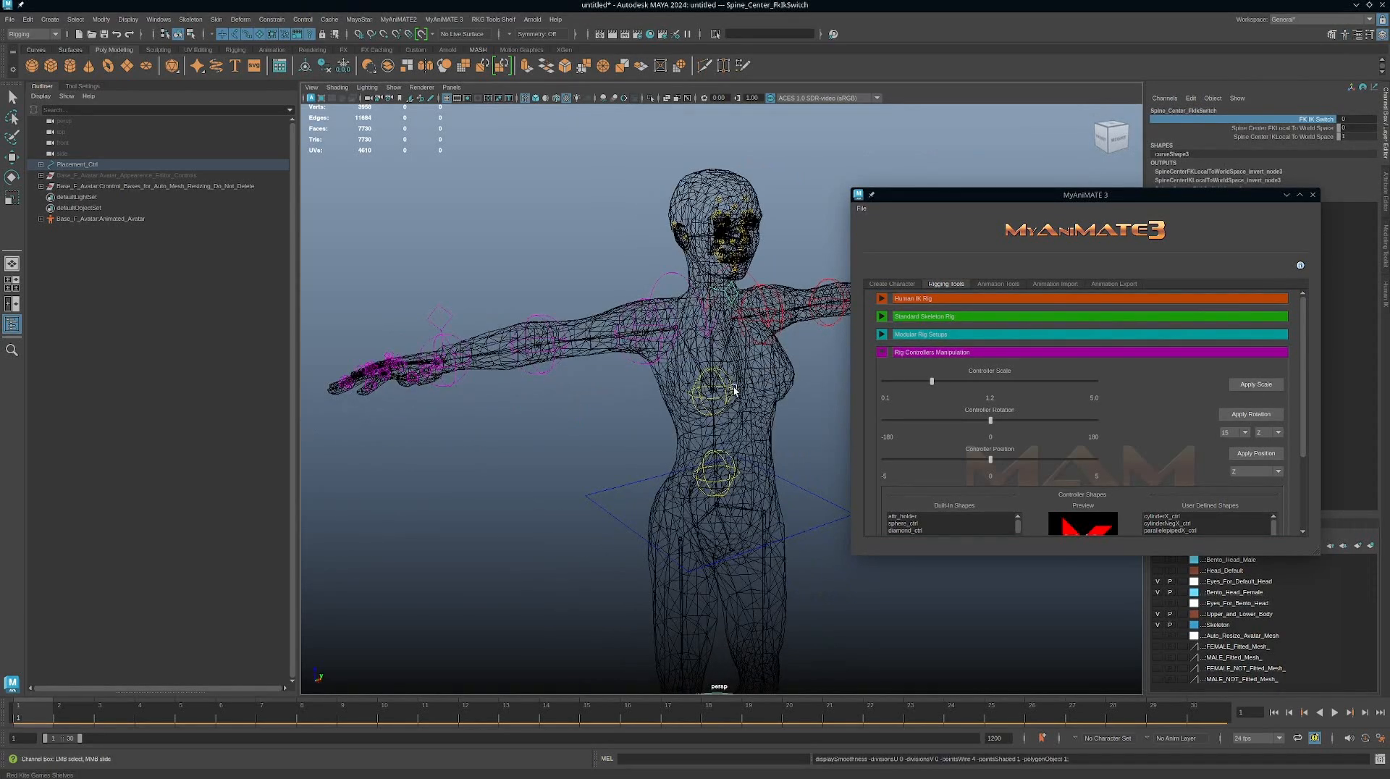
Step: Select the chest and waist spine FK controllers and apply the 1.2 Controller Scale repeatedly until both extend beyond the torso
key("q")
left_click(728, 467)
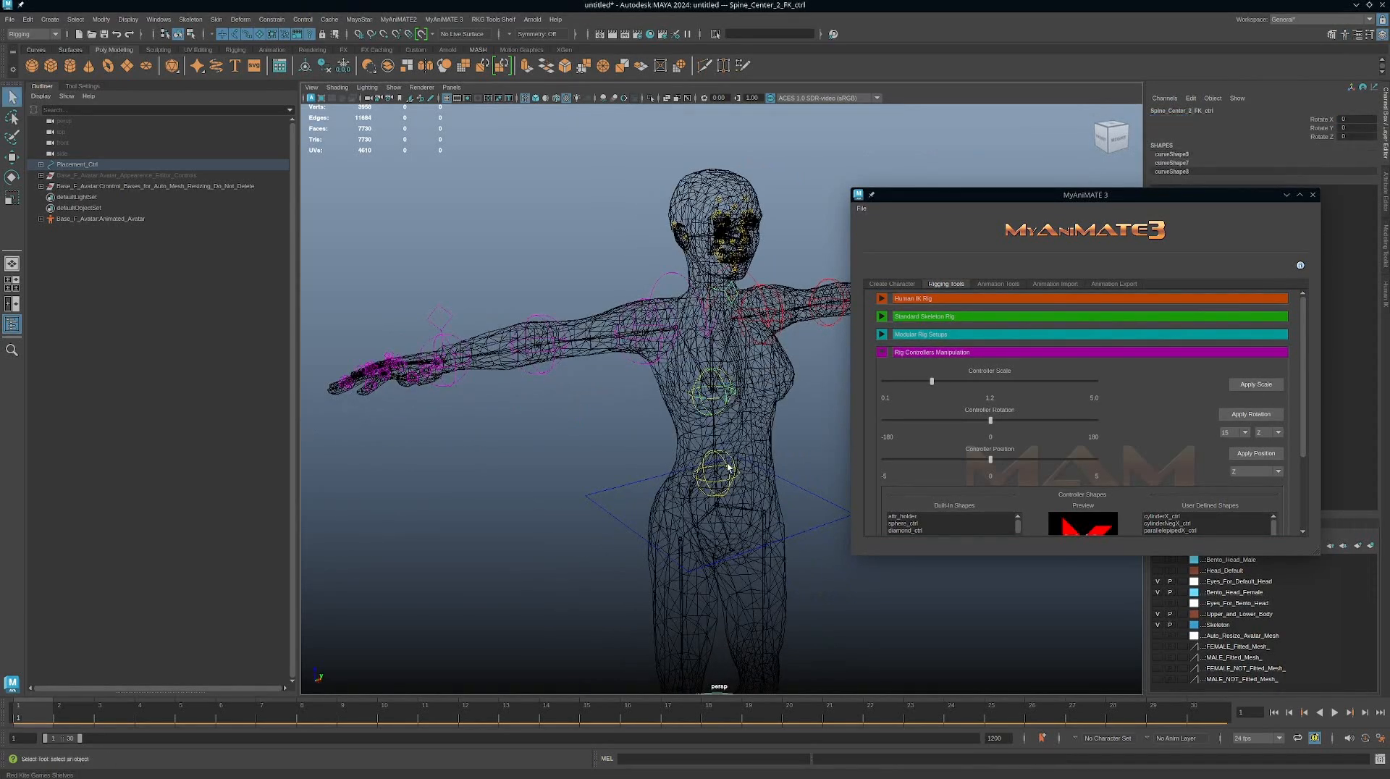
left_click(727, 467, "shift")
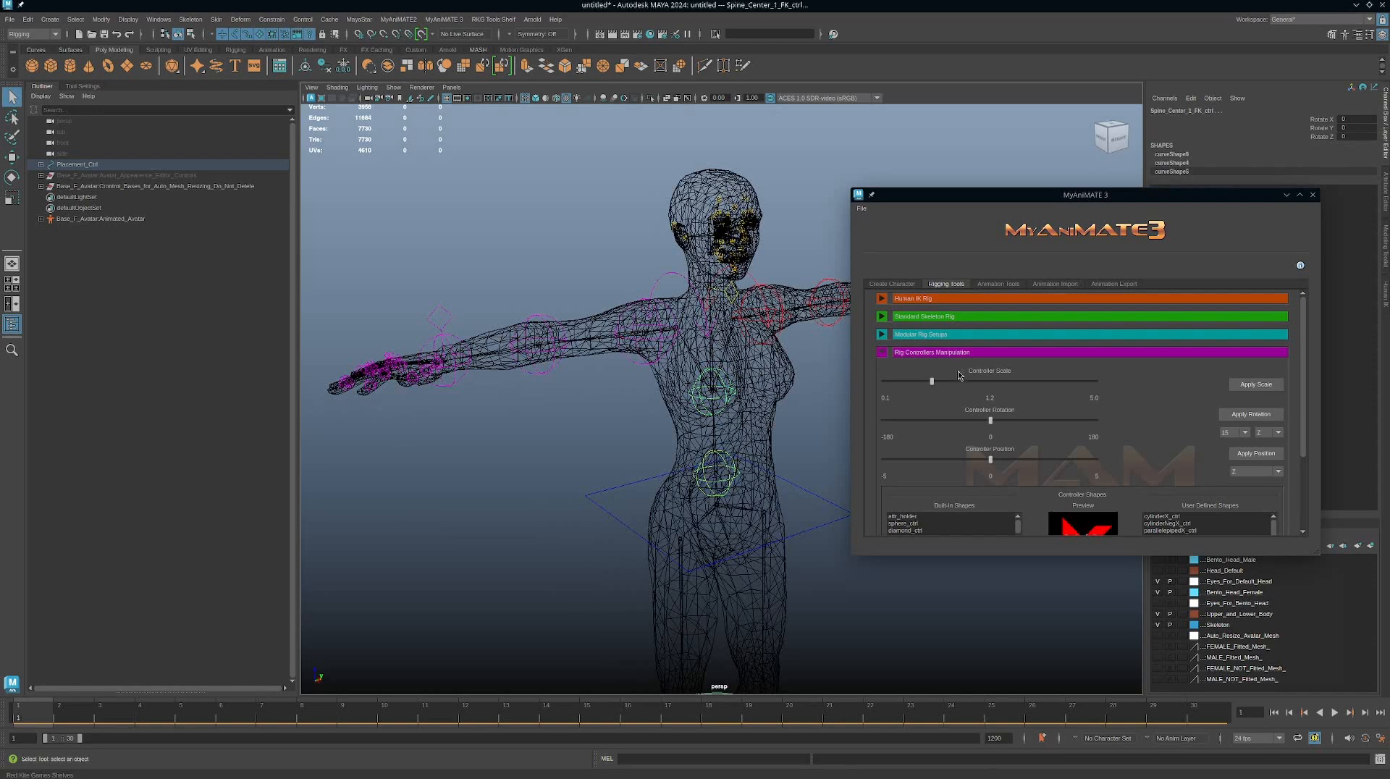
left_click(1258, 385)
left_click(1261, 386)
left_click(1261, 386)
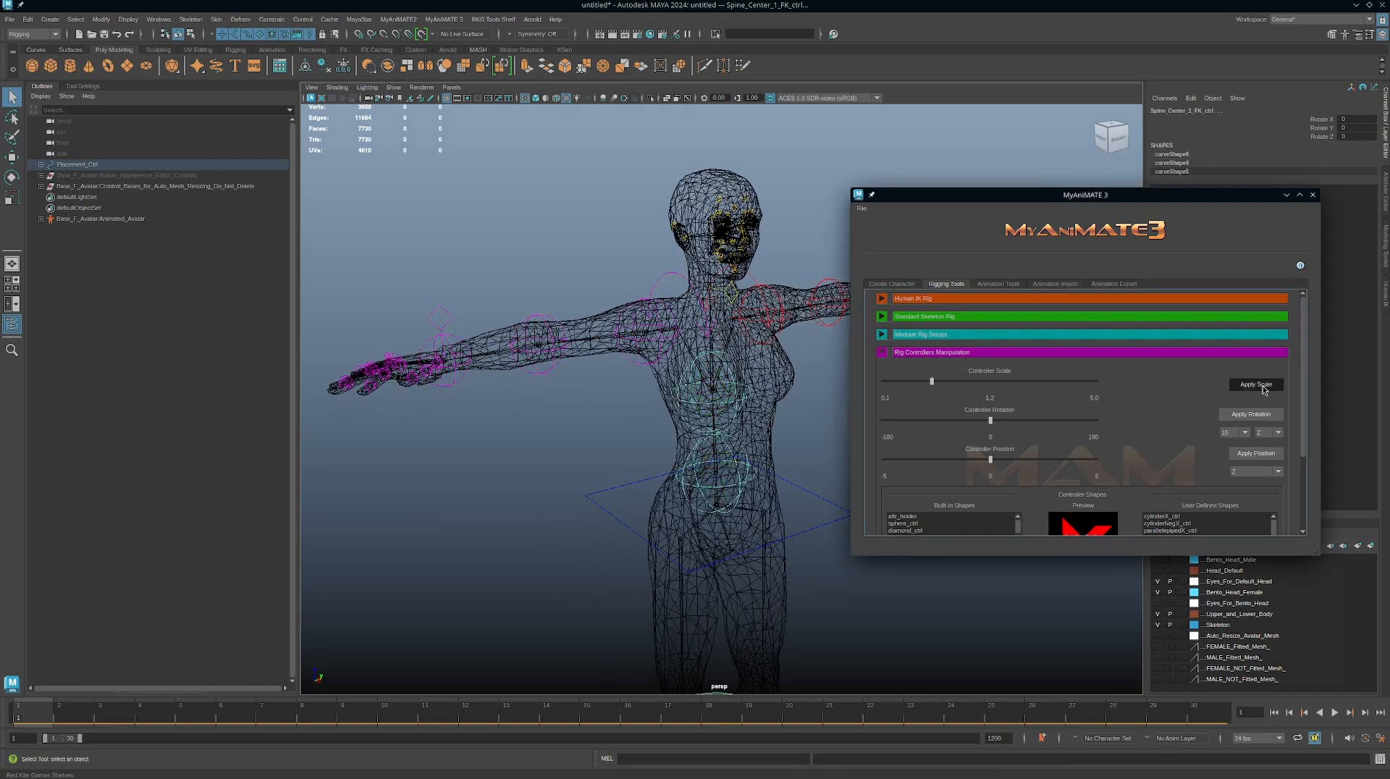
left_click(1260, 386)
left_click(1261, 386)
left_click(1260, 386)
left_click(1257, 388)
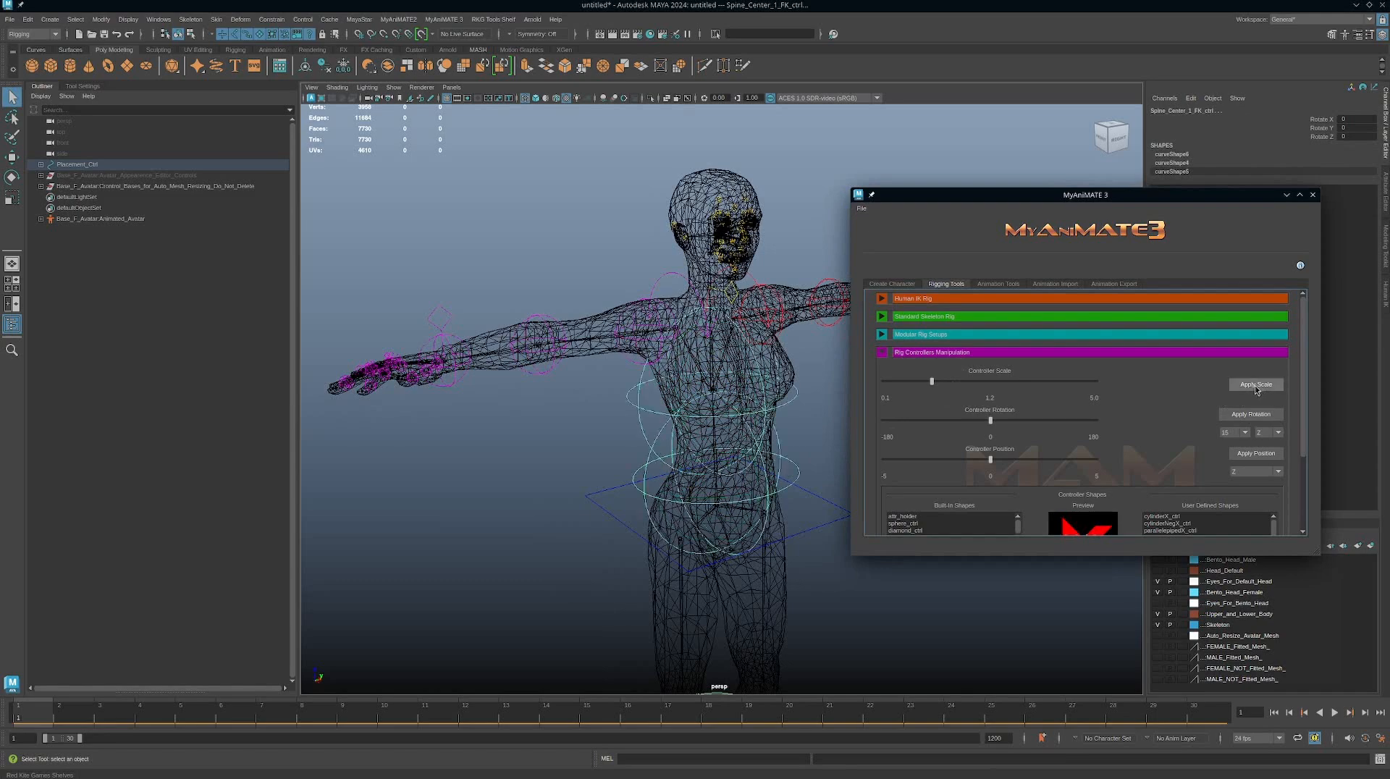
Step: Display the avatar in textured shading, clear the selection, and inspect the enlarged spine FK controllers around the torso
mouse_move(701, 405)
left_mouse_down("alt")
mouse_move(810, 407)
mouse_move(673, 395)
mouse_move(766, 396)
left_mouse_up("alt")
key("6")
right_click_drag(767, 396, 623, 406, "alt")
mouse_move(623, 406)
left_mouse_down("alt")
mouse_move(753, 395)
mouse_move(608, 395)
left_mouse_up("alt")
left_click(618, 392)
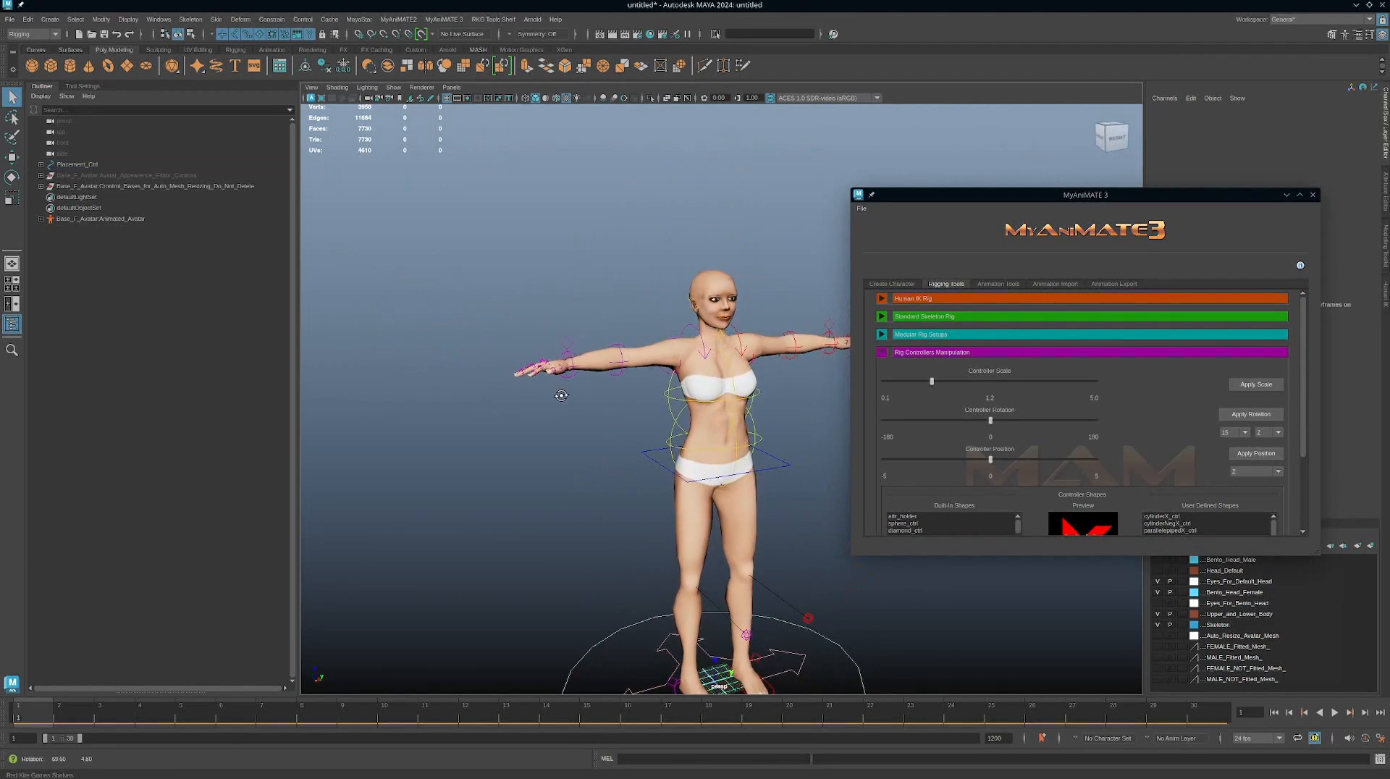
left_click_drag(561, 395, 563, 397, "alt")
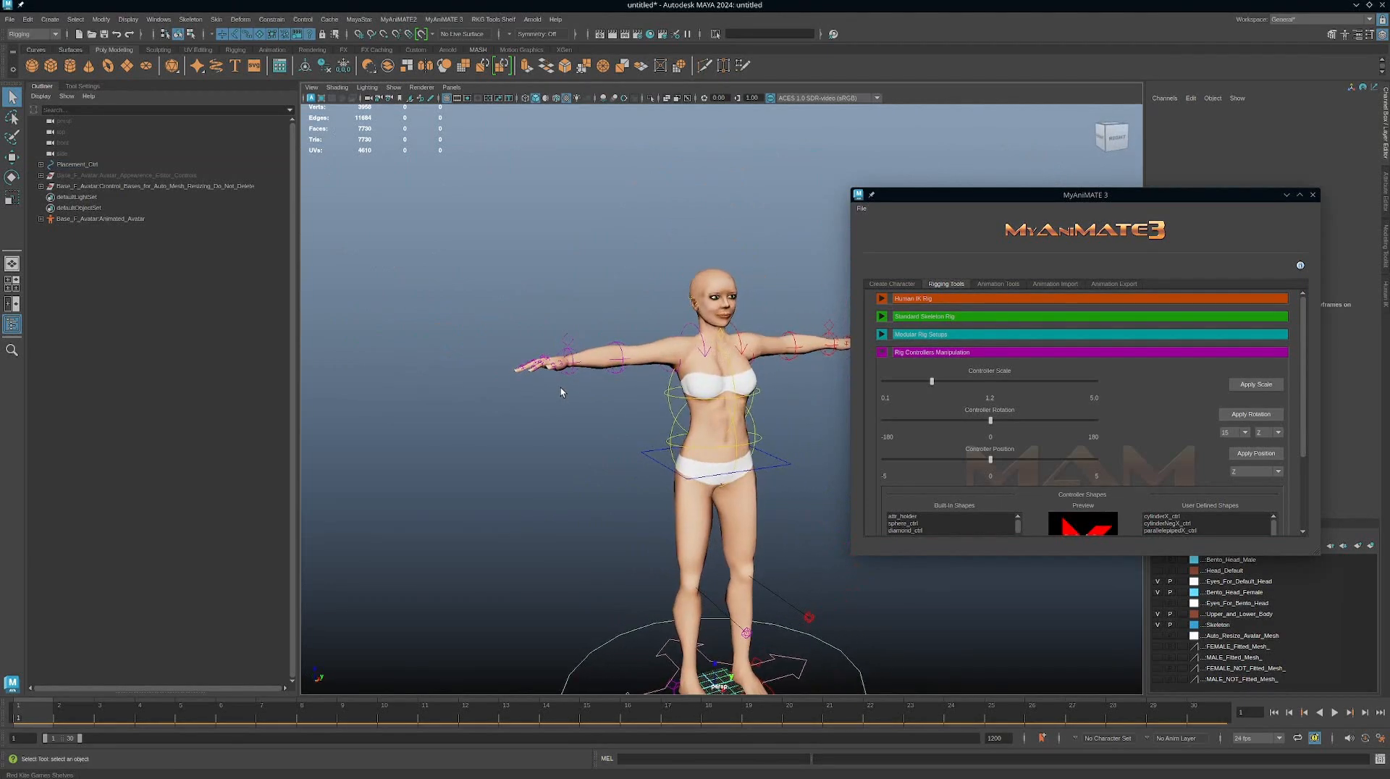
left_click_drag(680, 401, 766, 421, "alt")
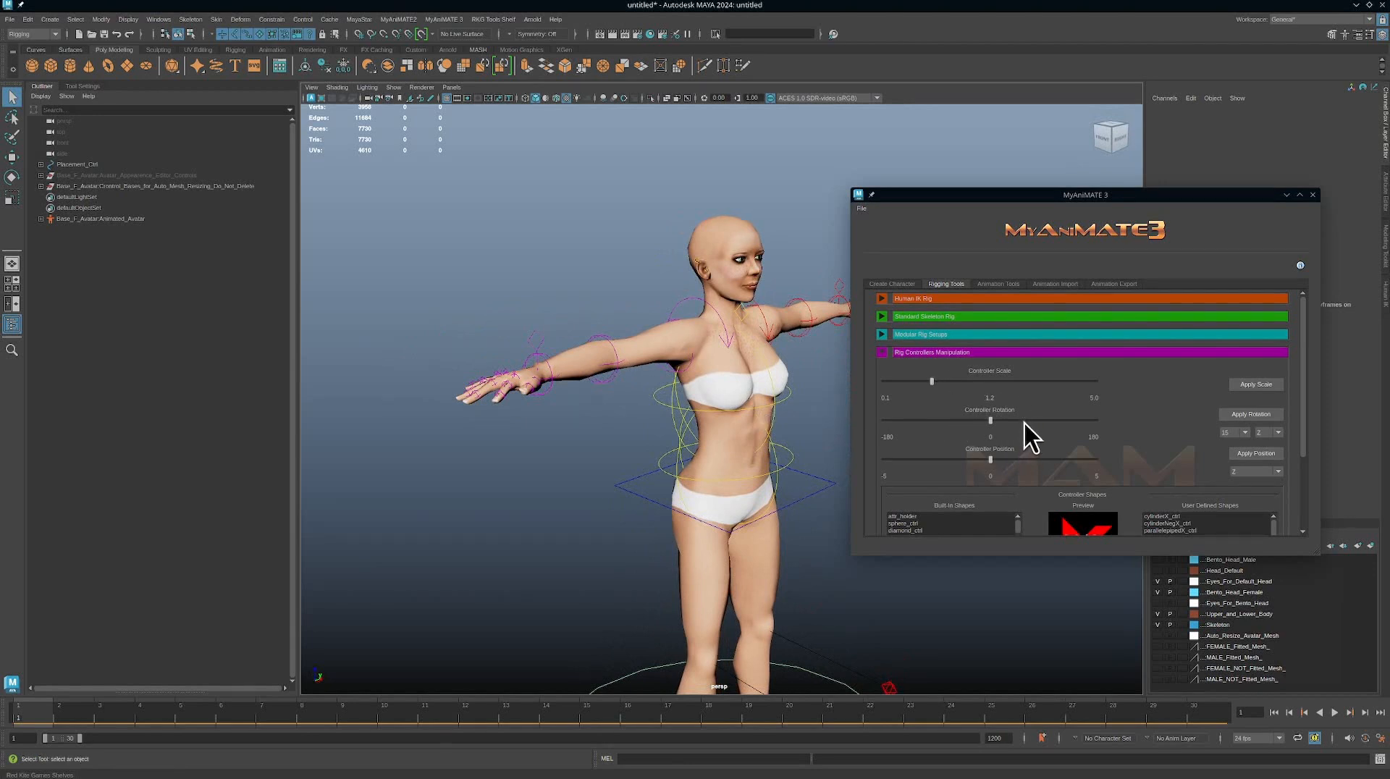
Step: Bring the Controller Shapes section into view and select the chest and waist spine FK controllers together
scroll(1129, 437, "down", 3)
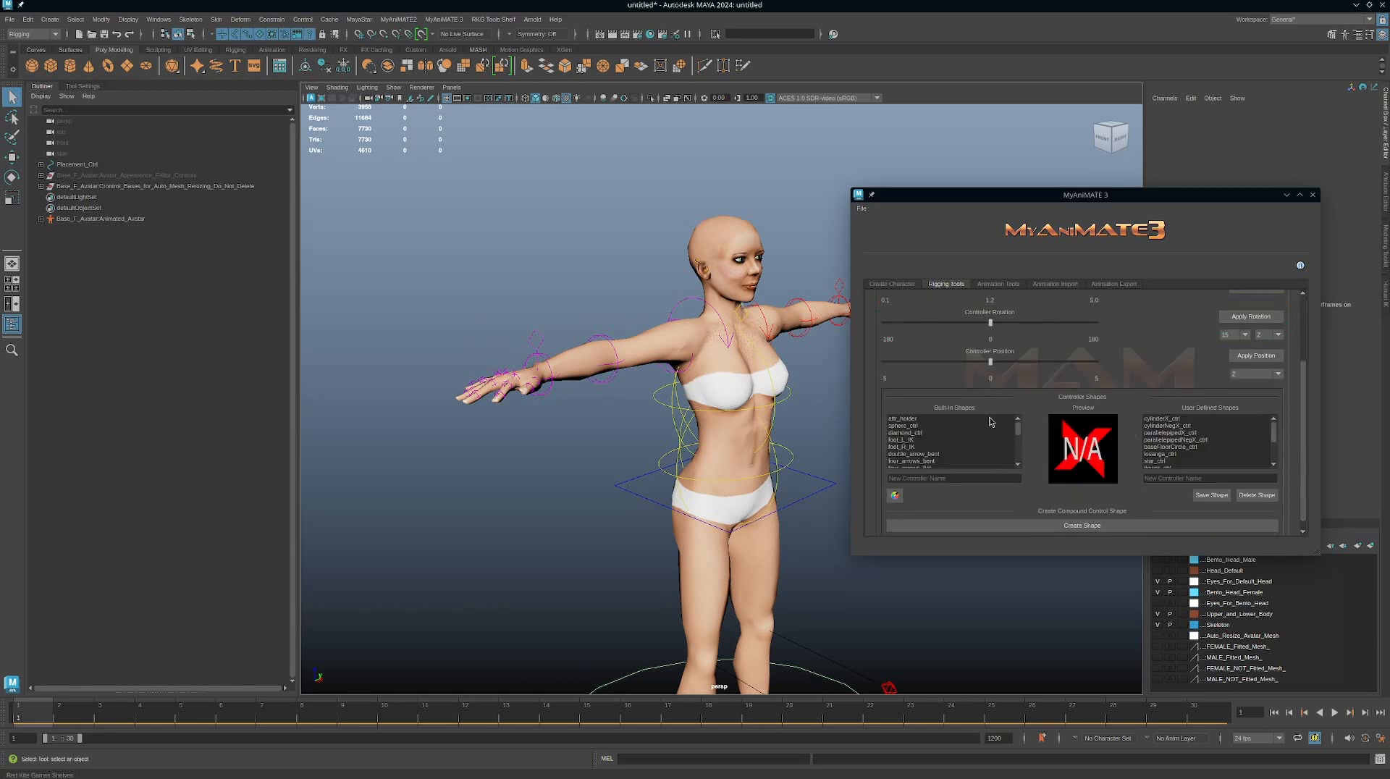
scroll(1038, 408, "down", 1)
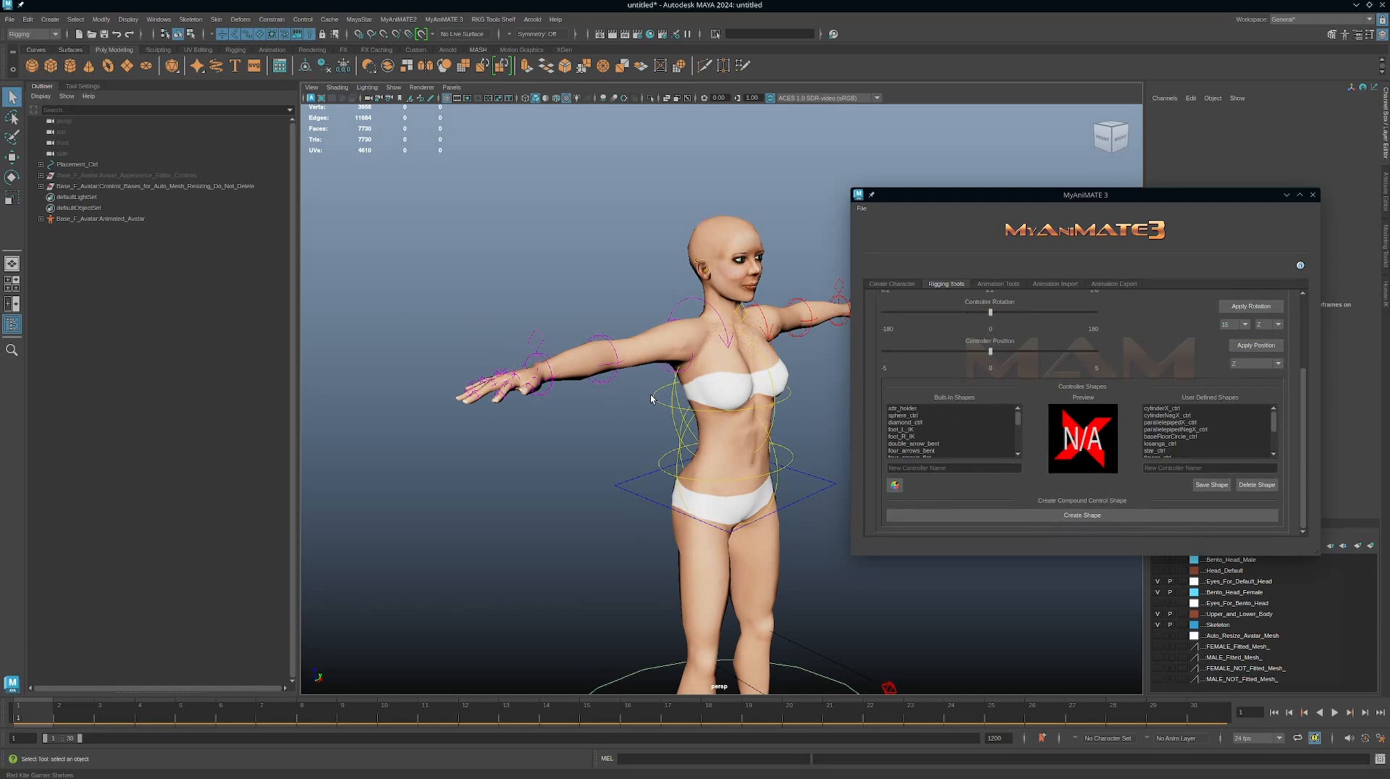
left_click_drag(749, 443, 741, 437, "alt")
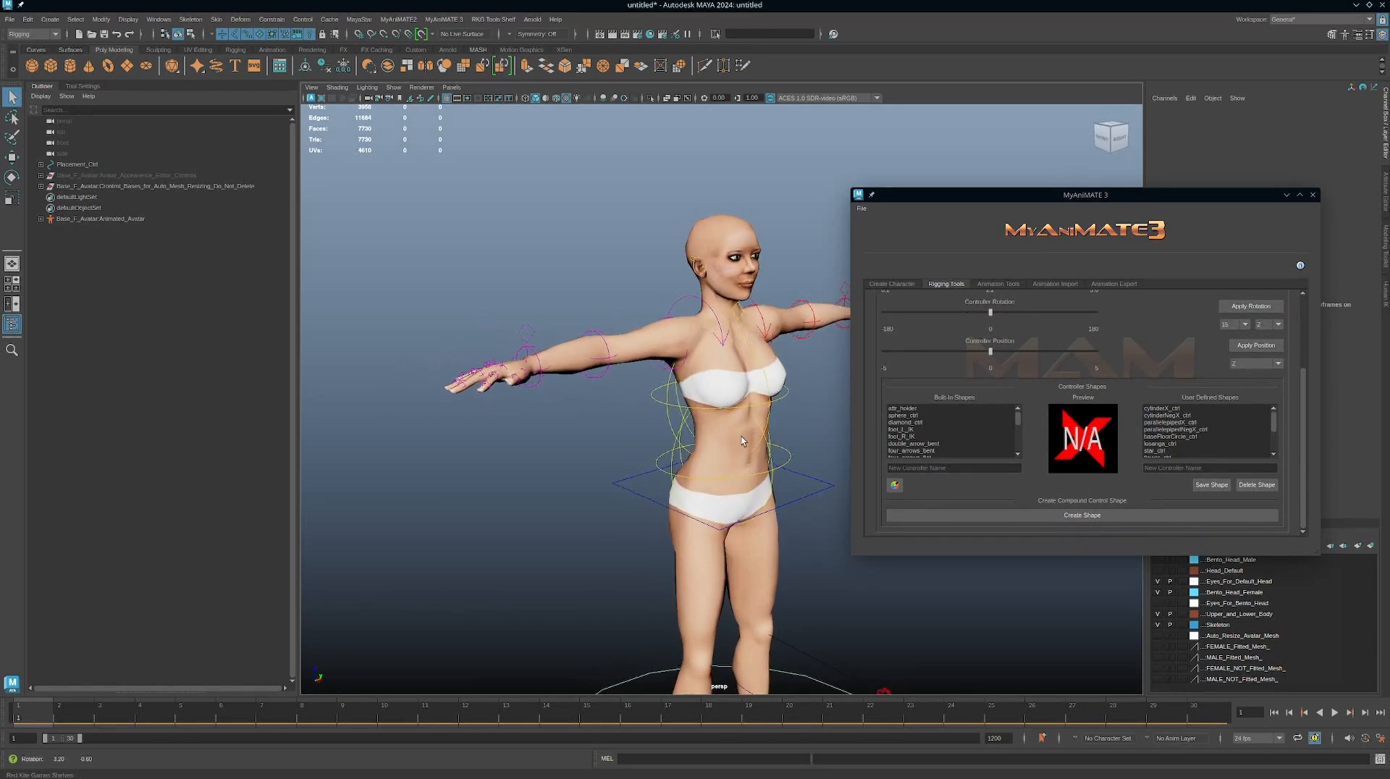
middle_click_drag(734, 431, 753, 428, "alt")
scroll(723, 419, "up", 2)
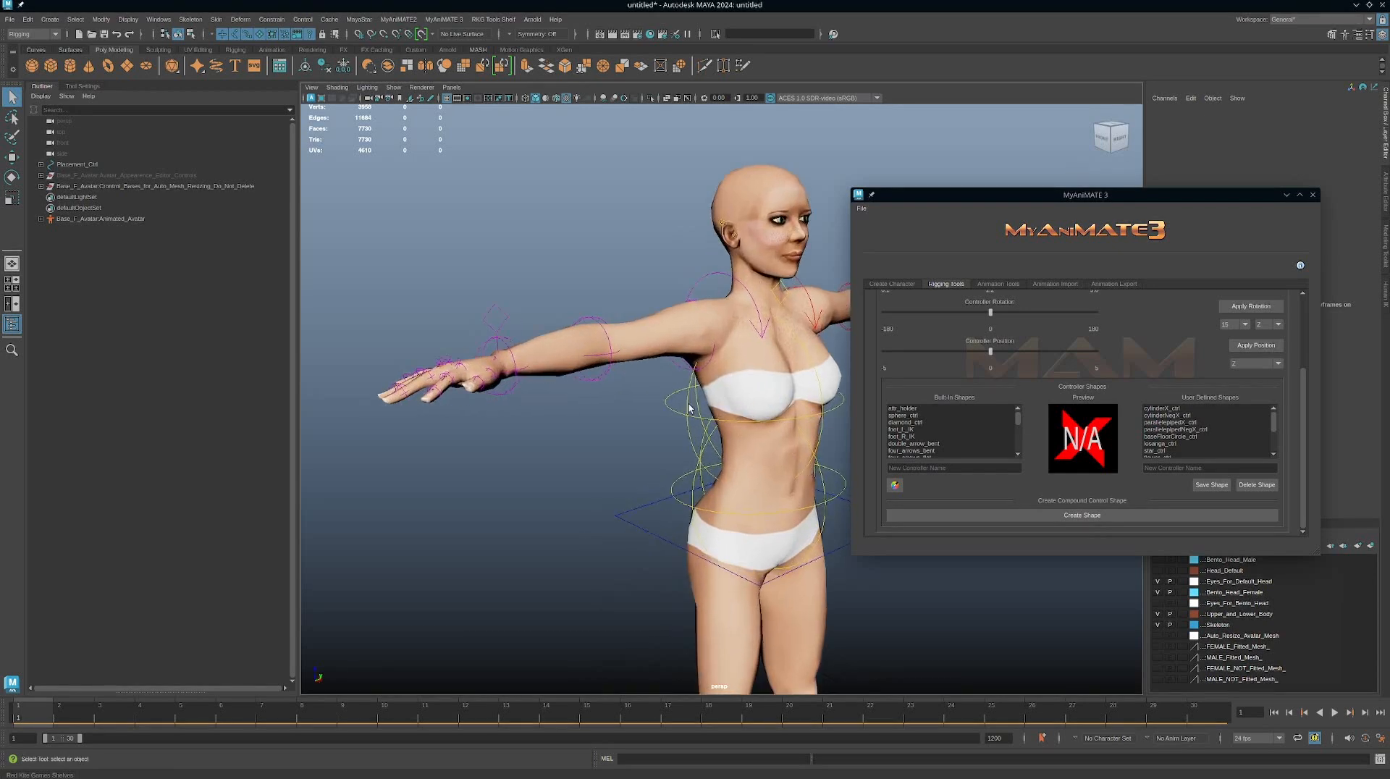
left_click_drag(670, 394, 656, 423)
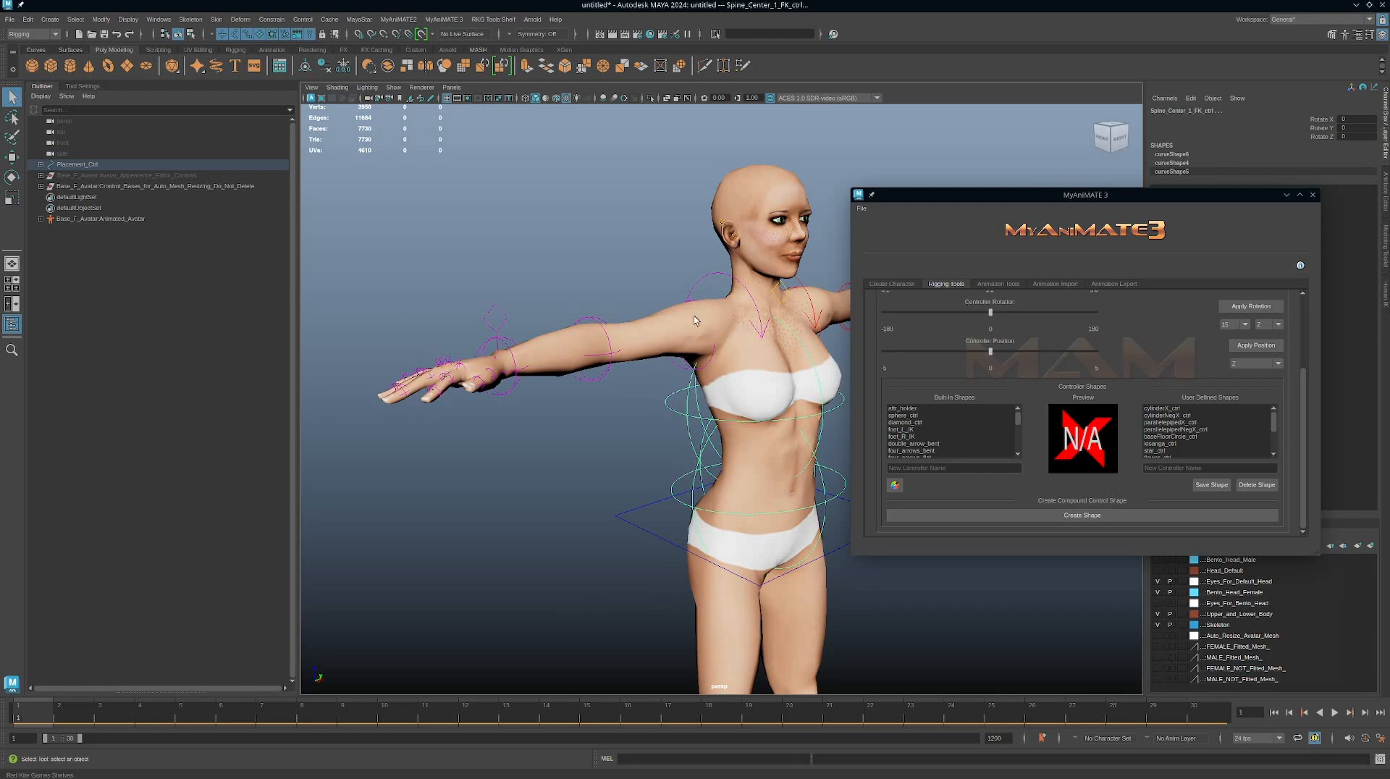
middle_click_drag(754, 410, 723, 396, "alt")
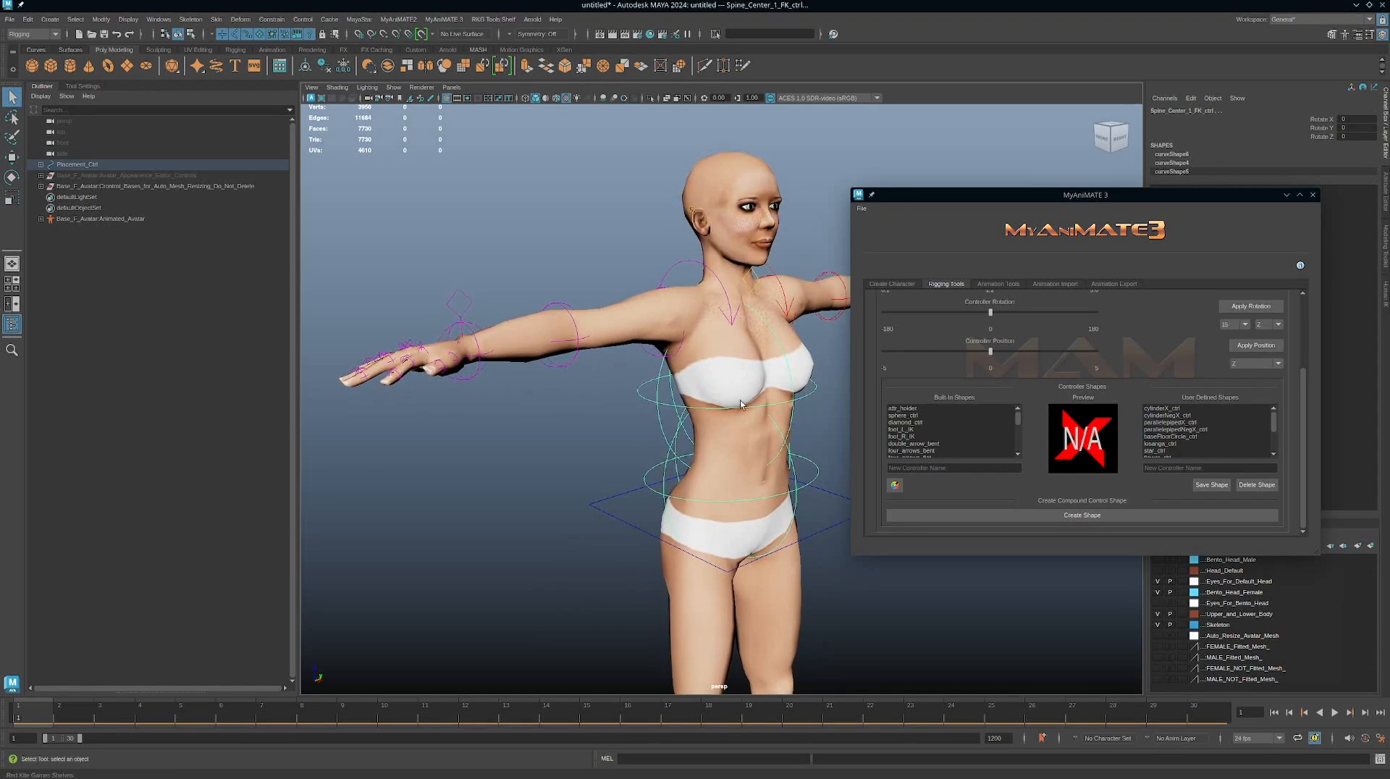
Step: Preview the built-in sphere_ctrl, diamond_ctrl and foot_L_IK shapes and look through the rest of the built-in shapes
left_click(948, 417)
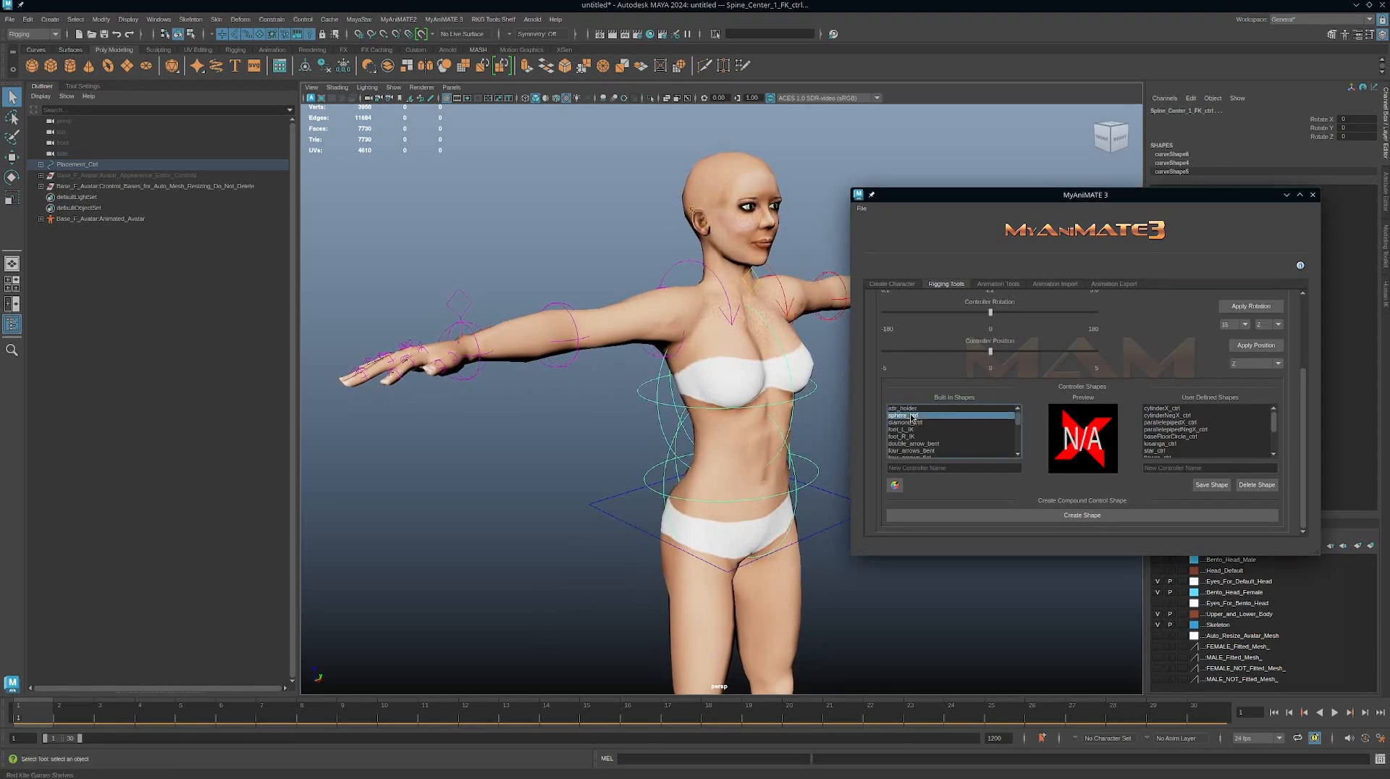
left_click(910, 421)
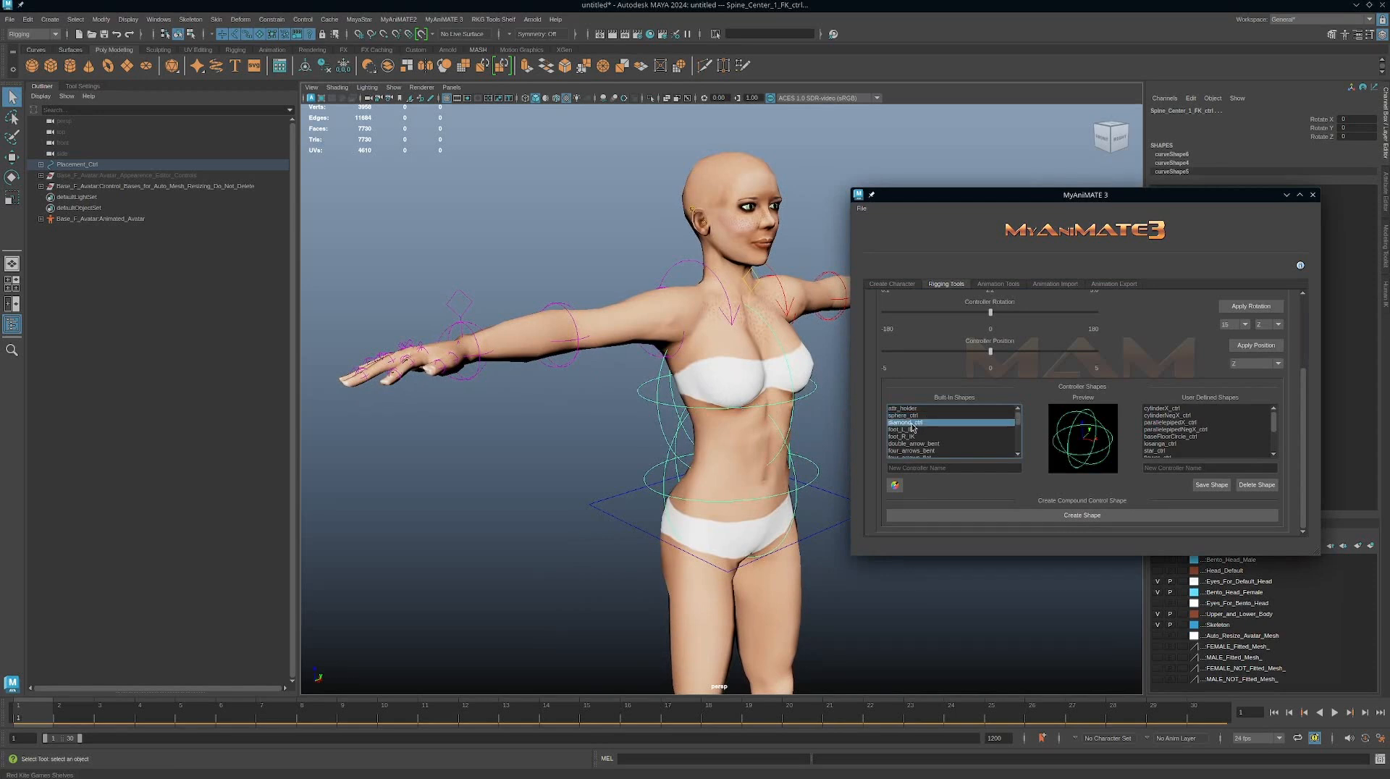
left_click(913, 416)
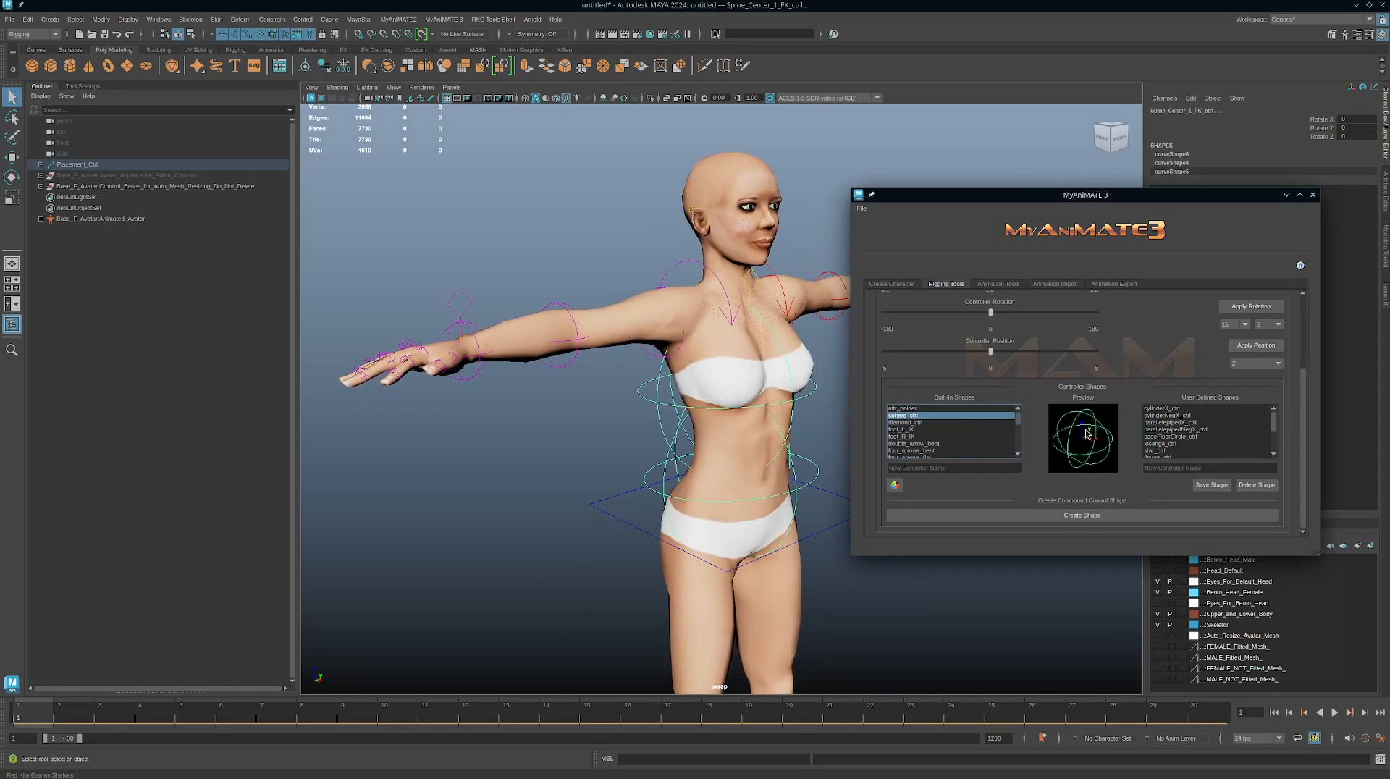
left_click(916, 423)
left_click(916, 431)
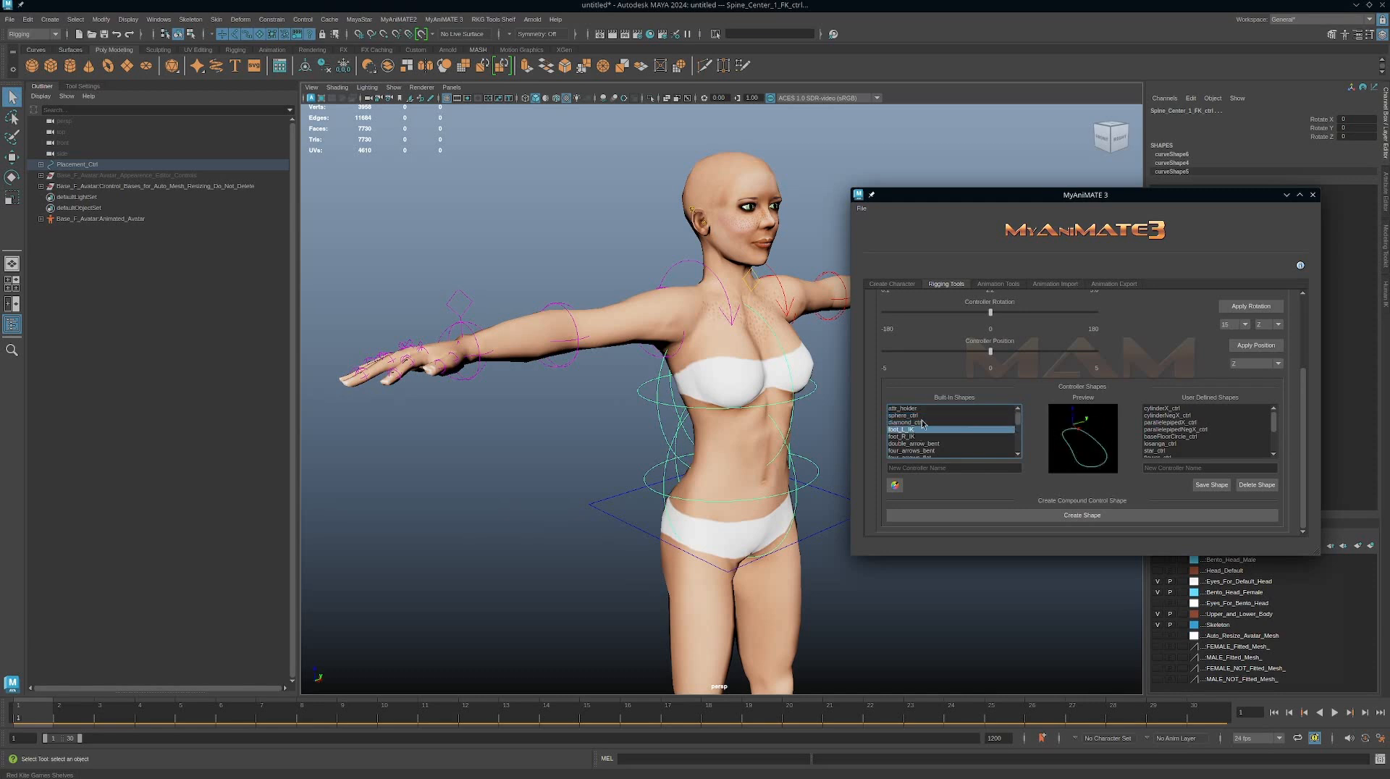
left_click(921, 416)
left_click(918, 423)
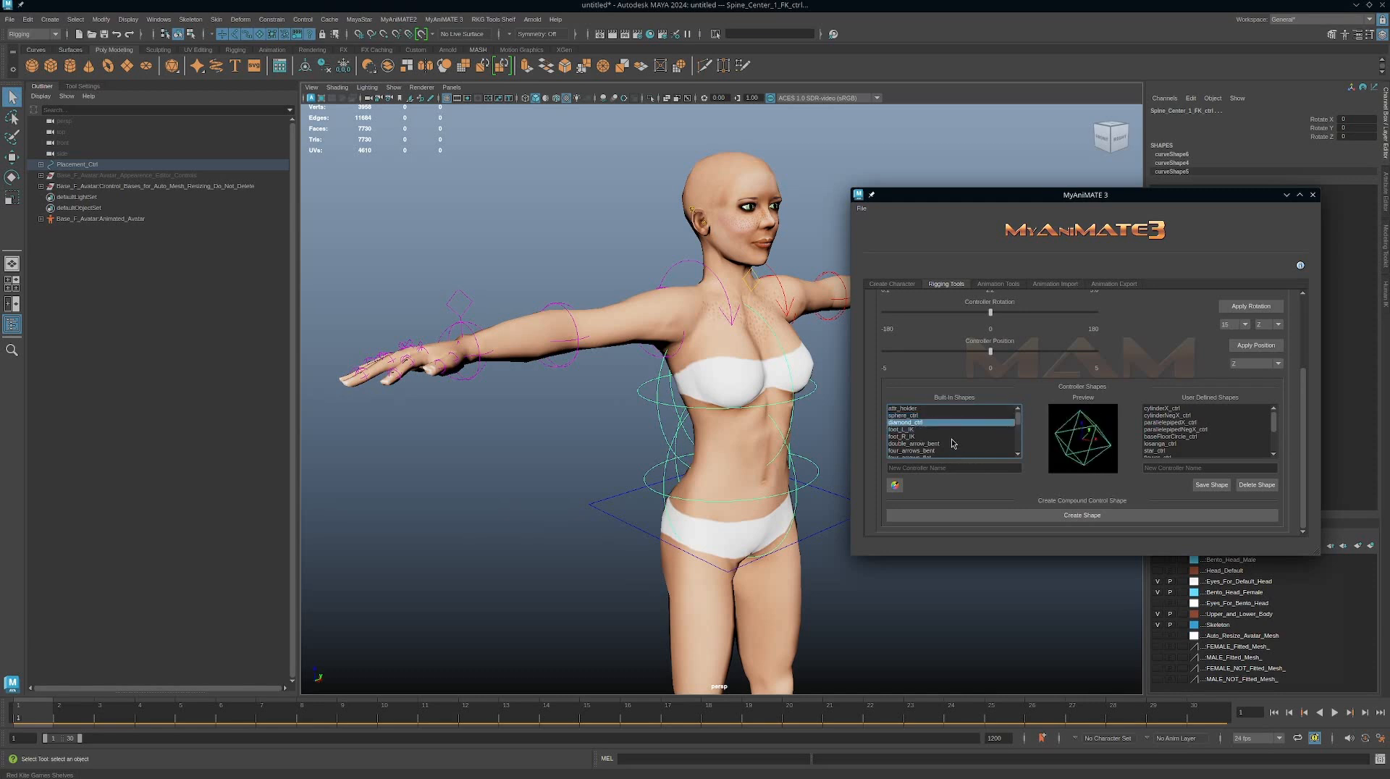
scroll(953, 442, "down", 2)
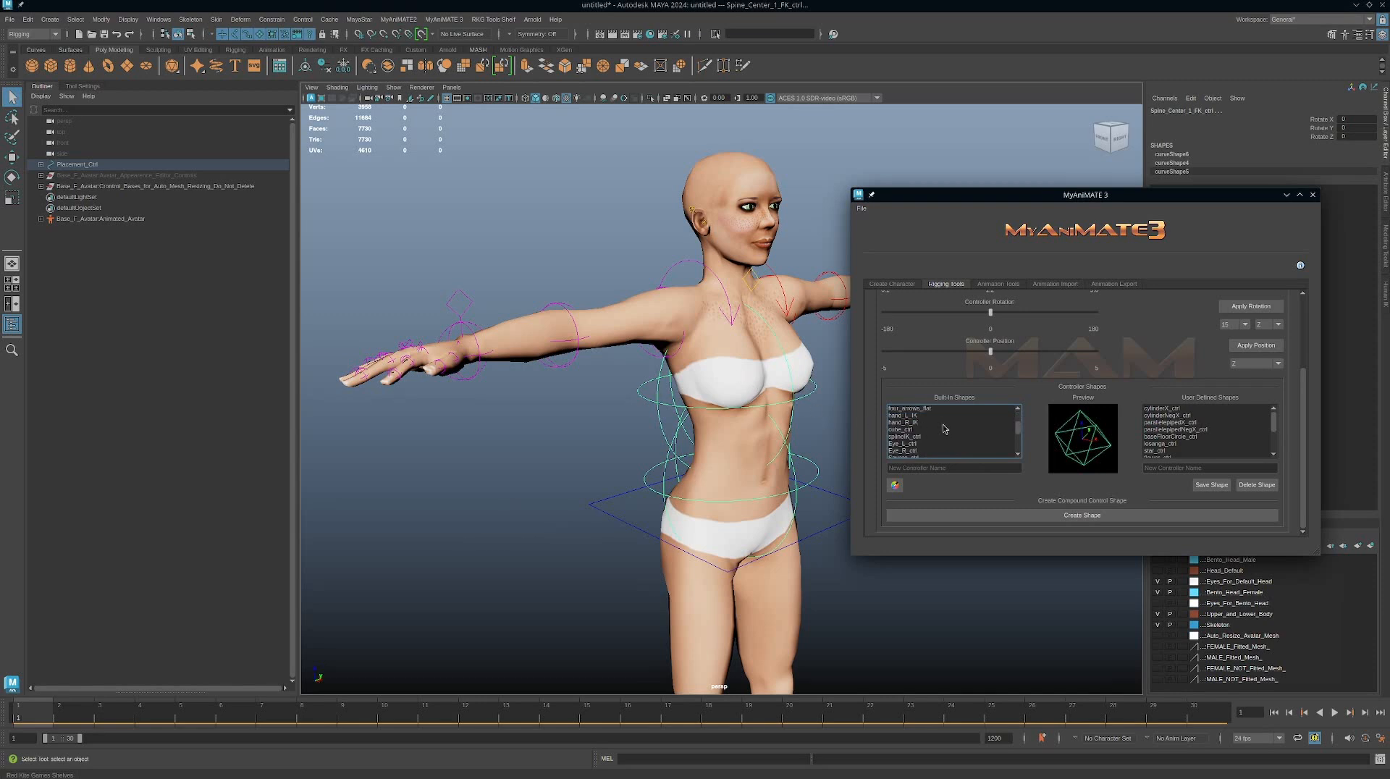
scroll(943, 429, "down", 2)
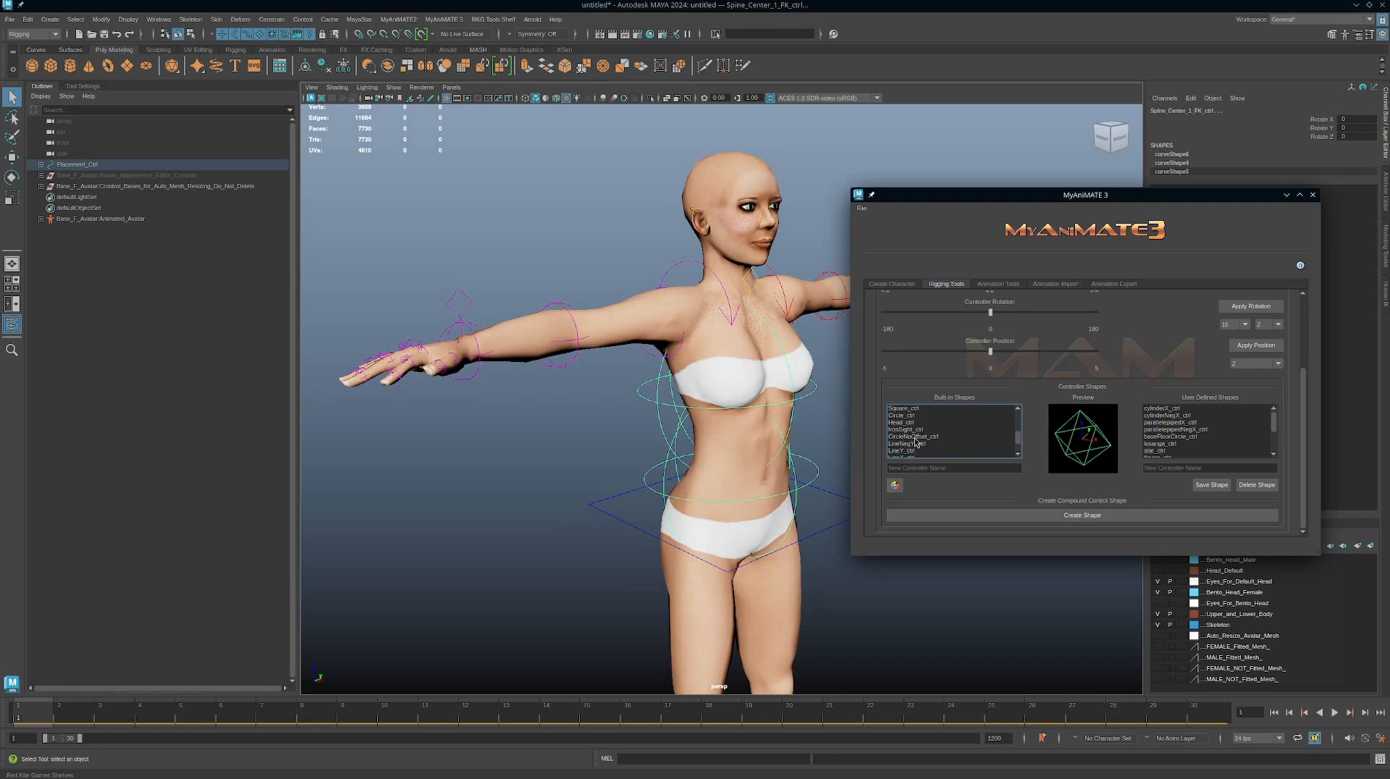
Step: Preview the built-in circle shapes and replace both selected spine FK controllers' curves with Circle_ctrl
left_click(901, 416)
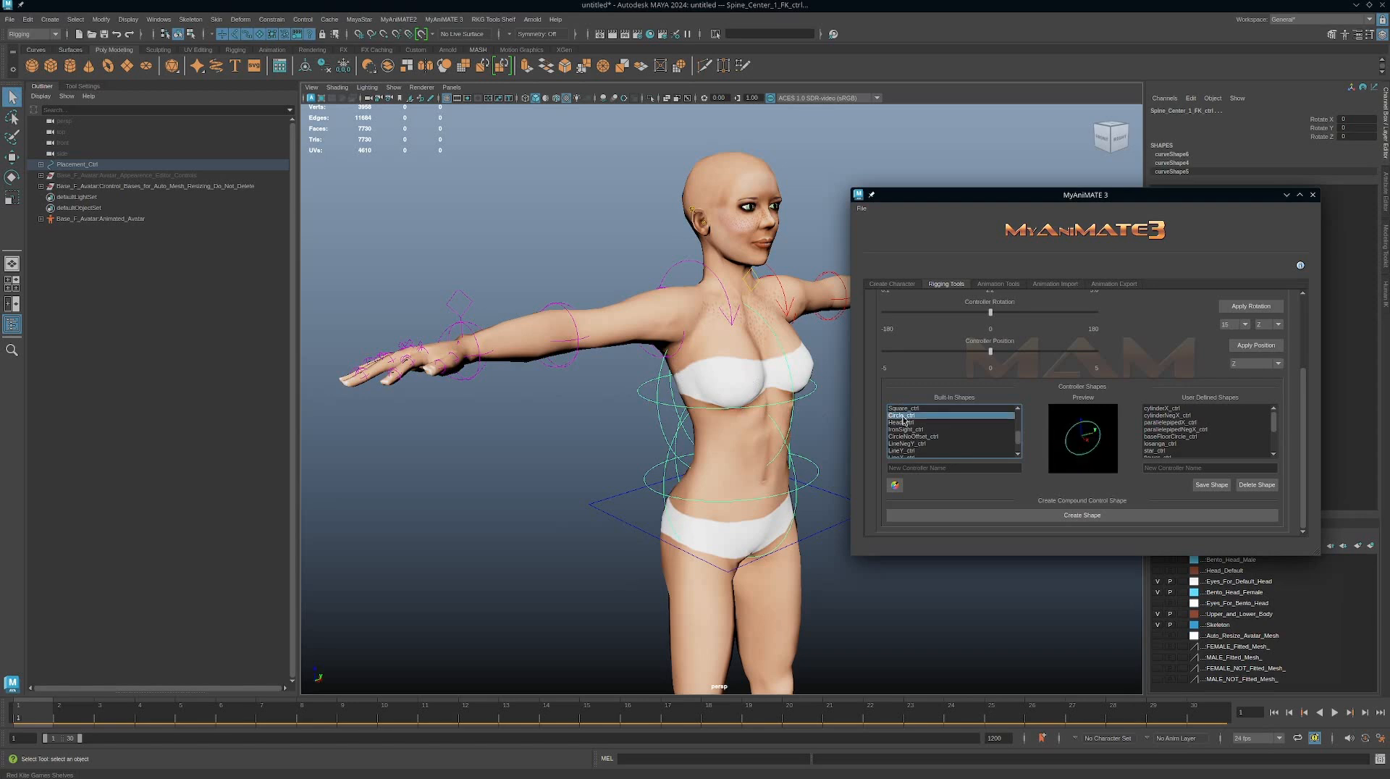
left_click(910, 437)
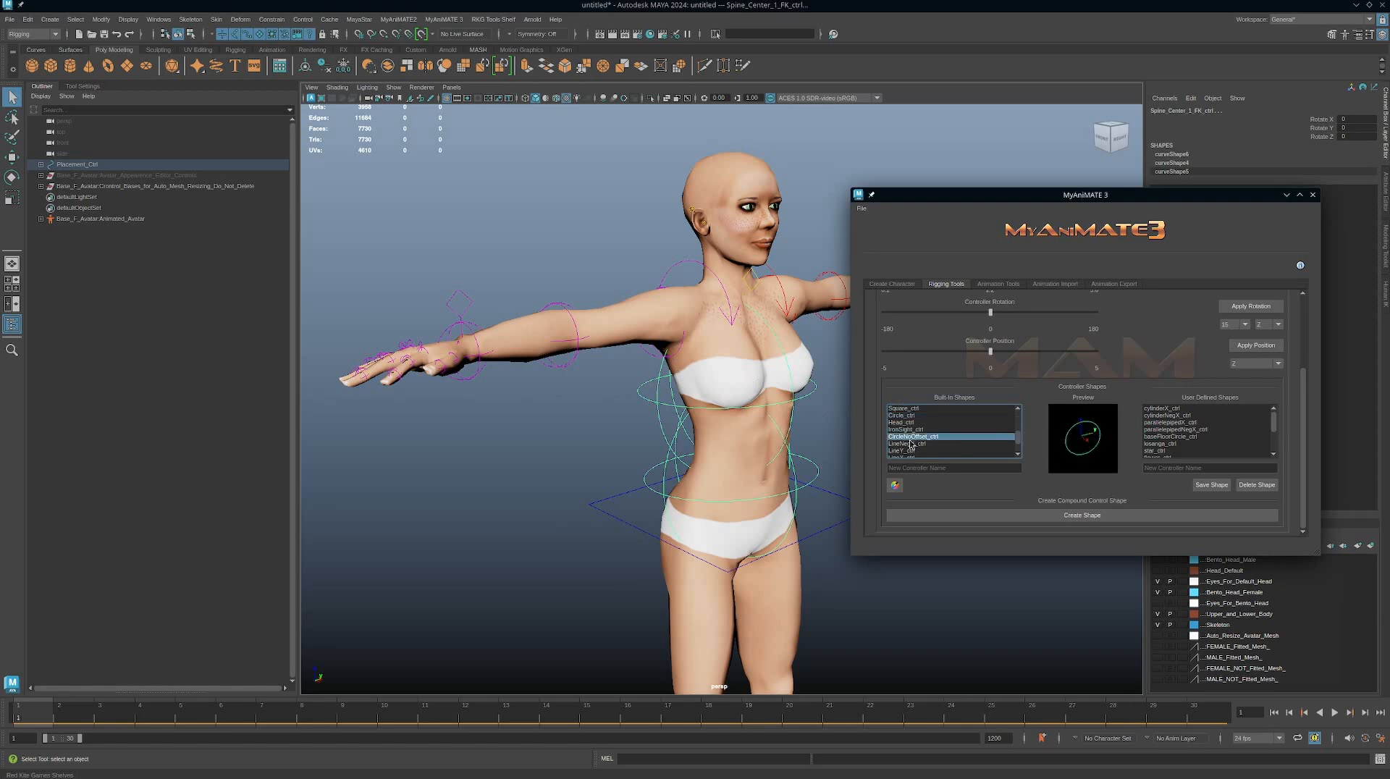
left_click(908, 416)
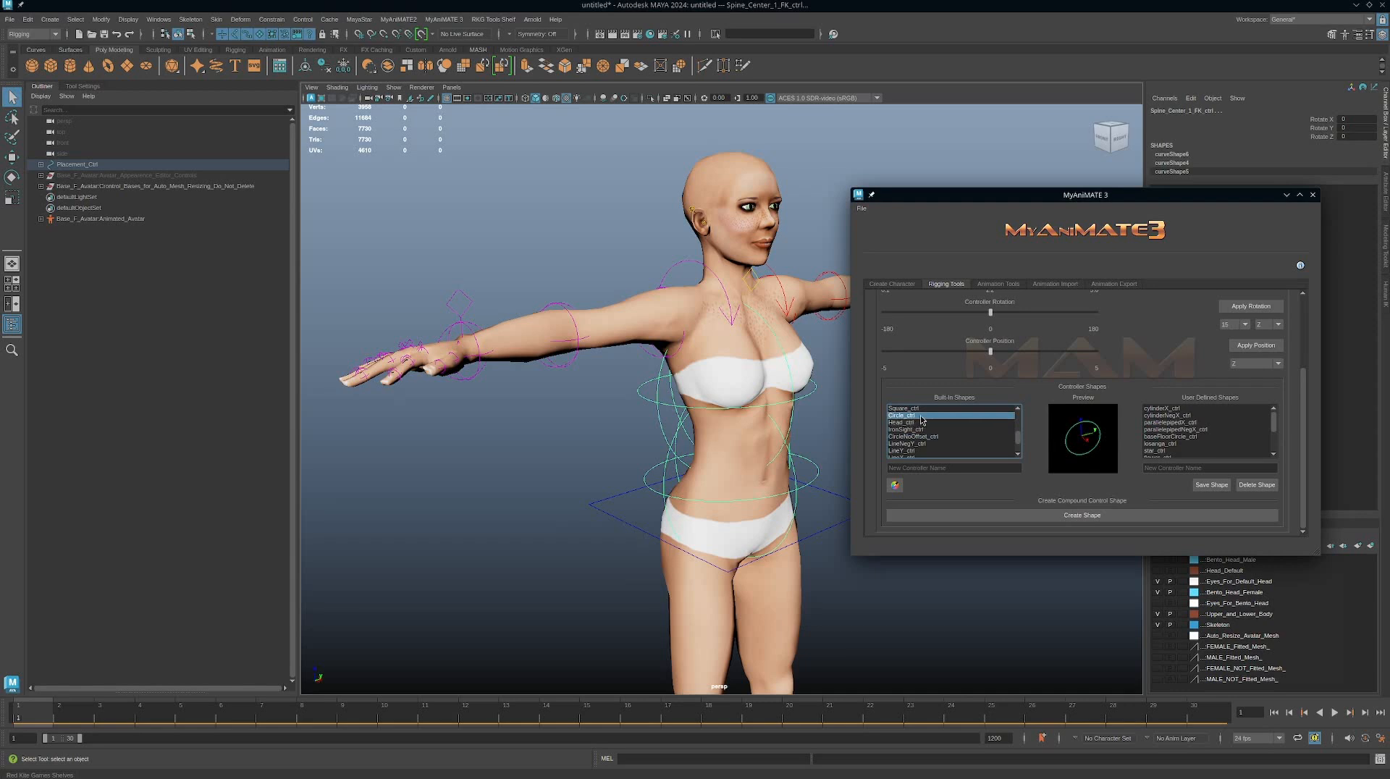
double_click(920, 417)
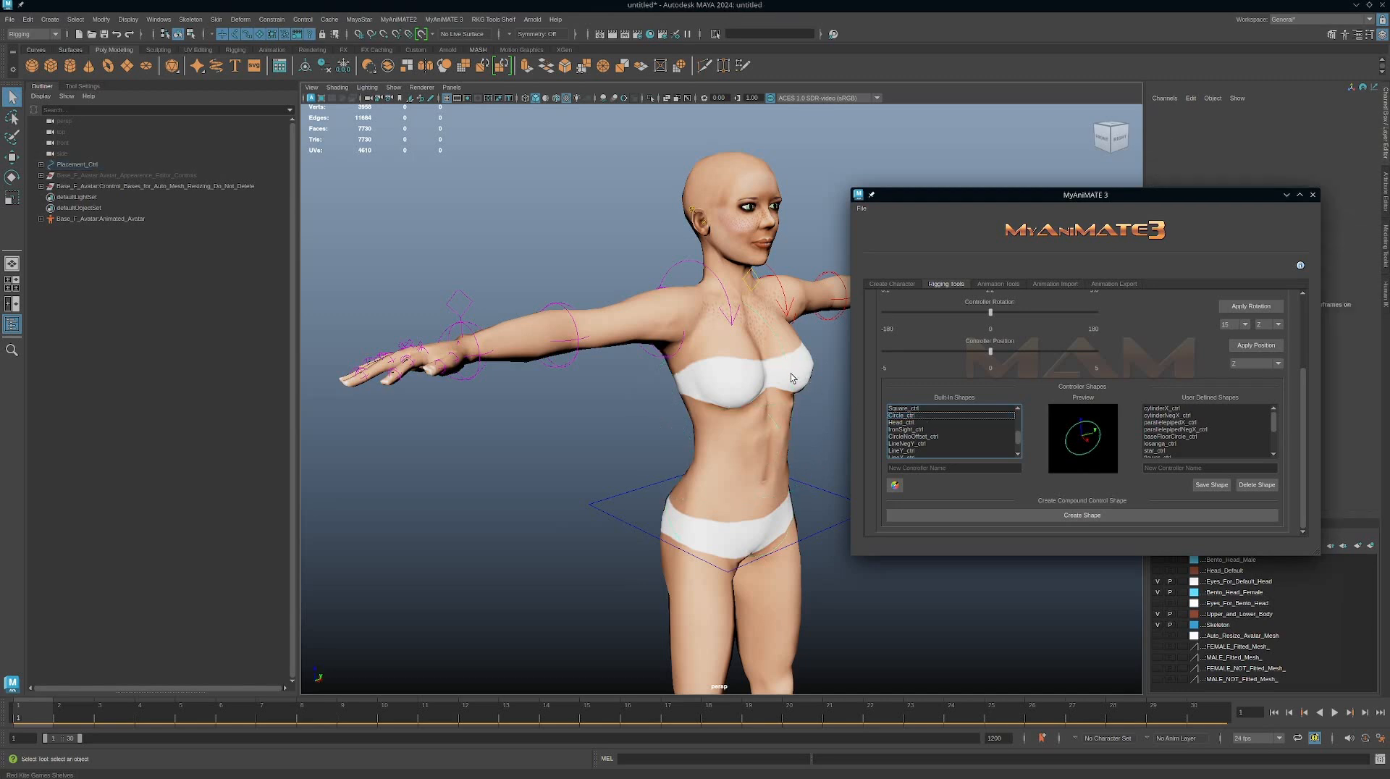
Step: Display the avatar in wireframe, select both circular spine FK controllers, and enlarge them with the 1.2 Controller Scale
key("4")
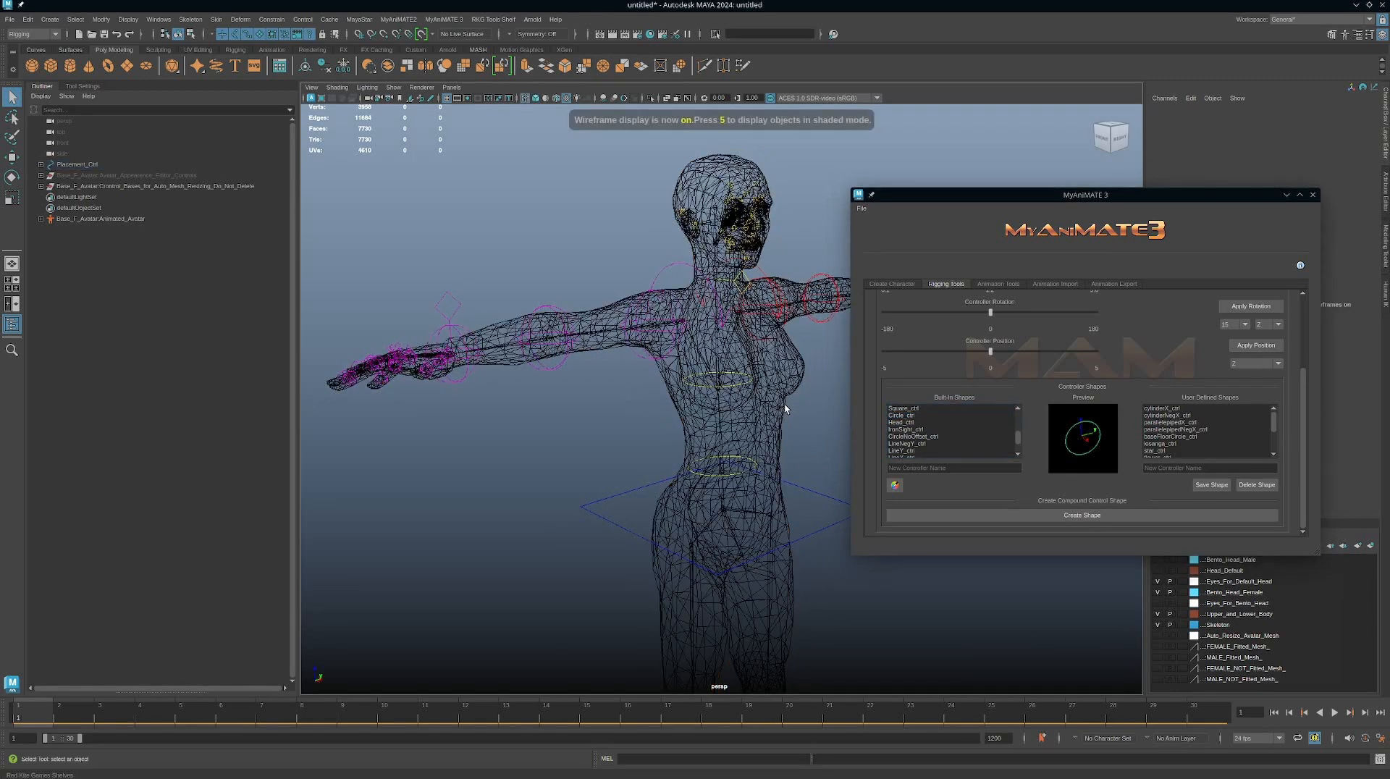
scroll(785, 409, "up", 5)
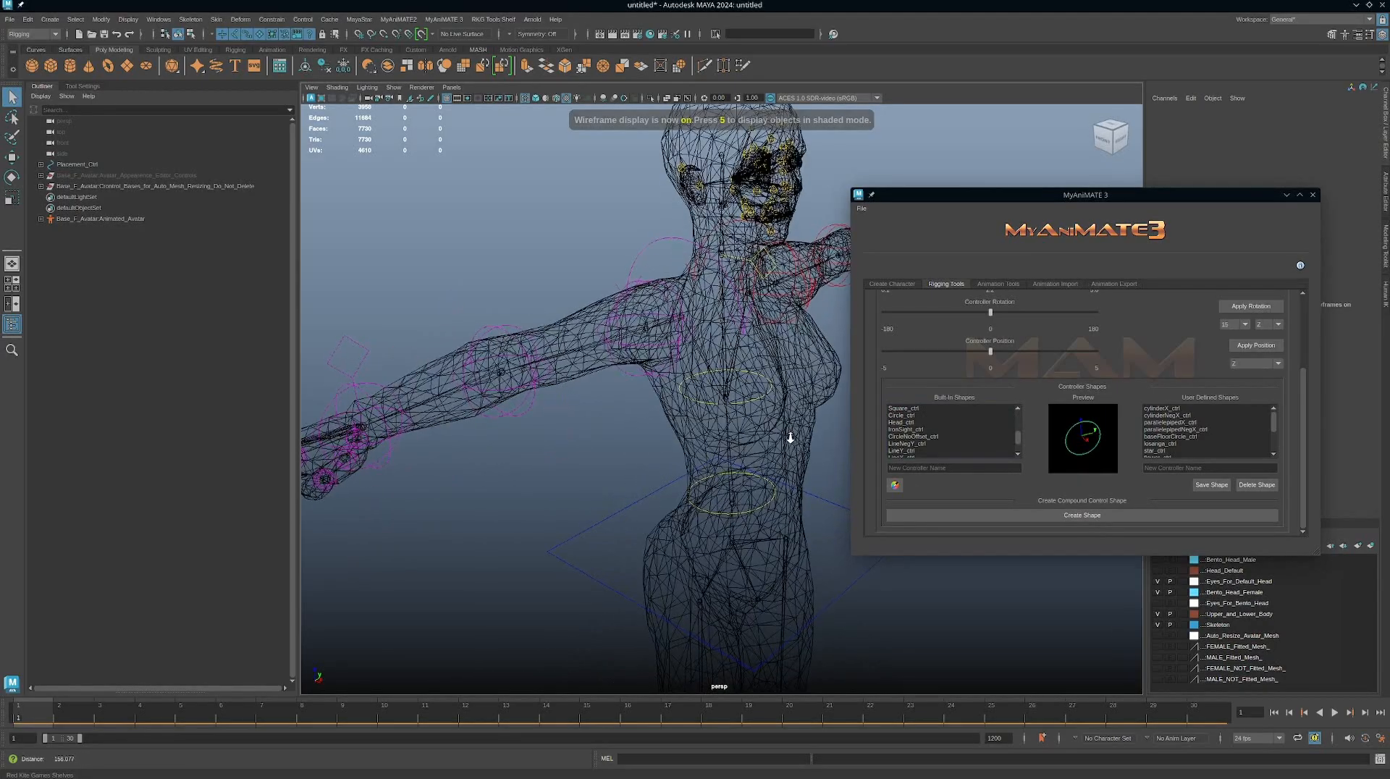
left_click_drag(790, 438, 766, 387, "alt")
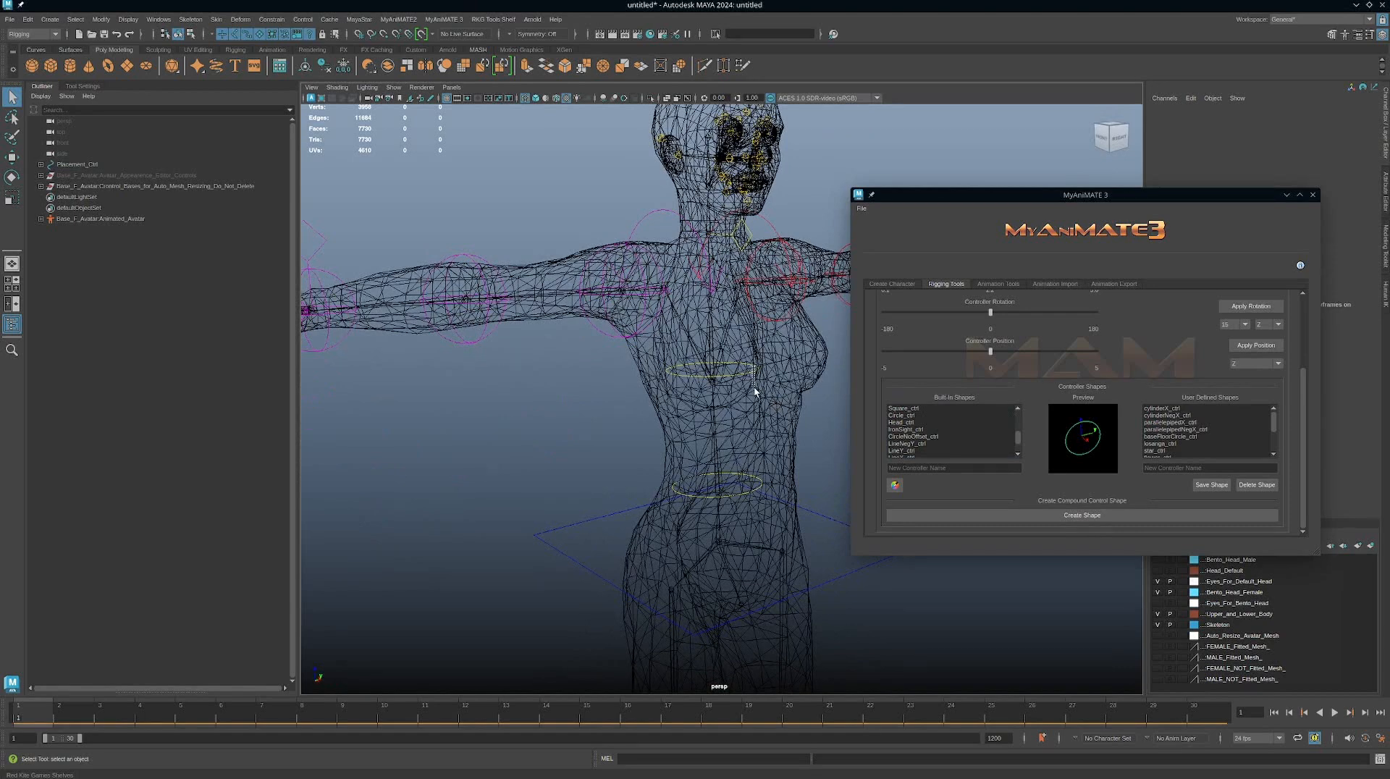
left_click(753, 385)
left_click(749, 480)
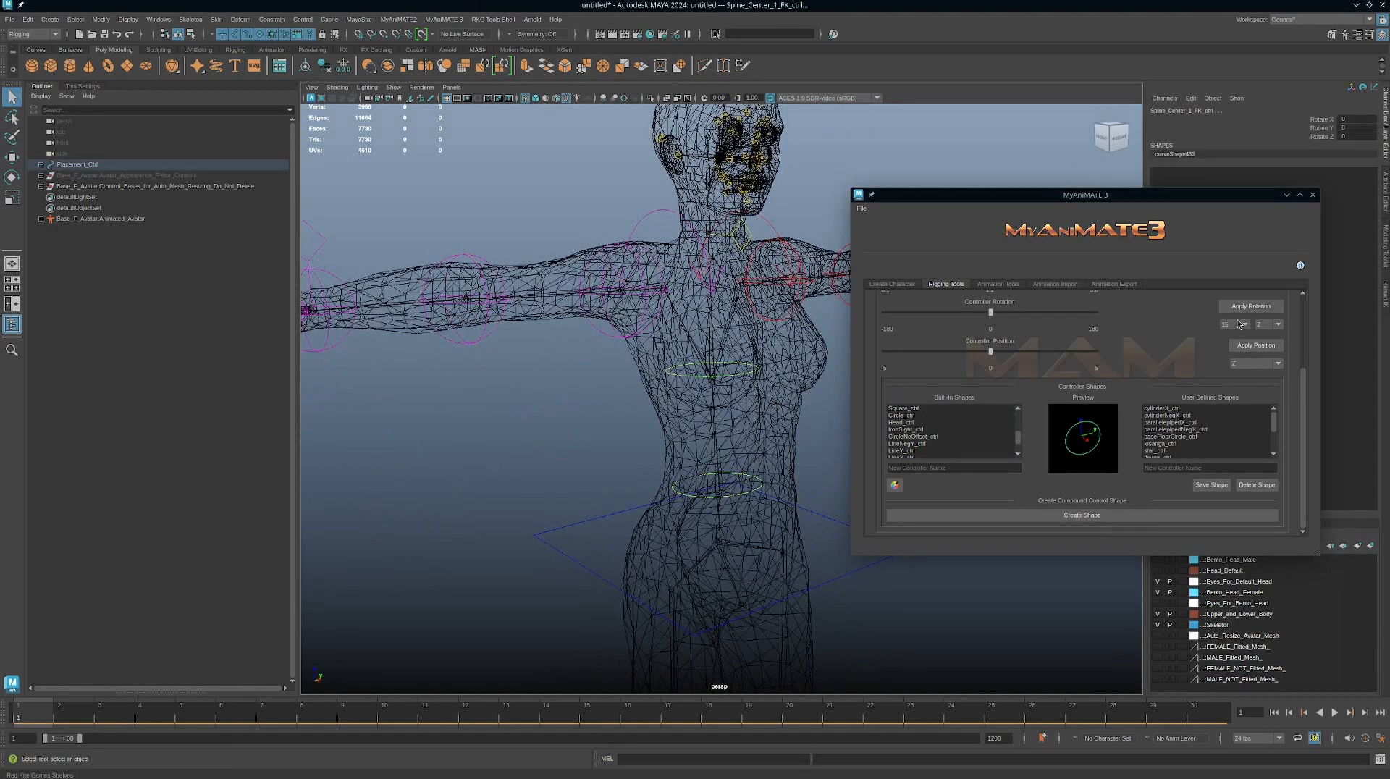
scroll(1131, 348, "up", 3)
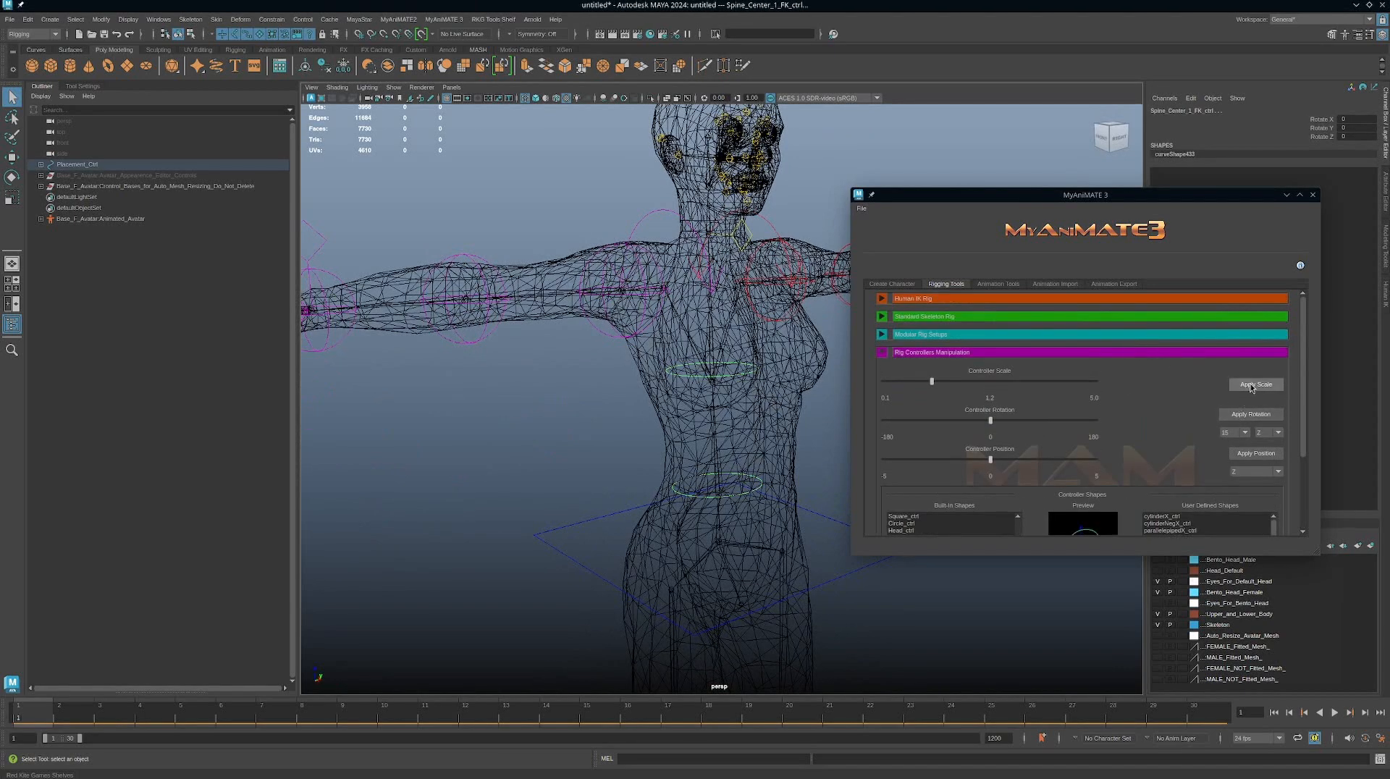
left_click(1251, 385)
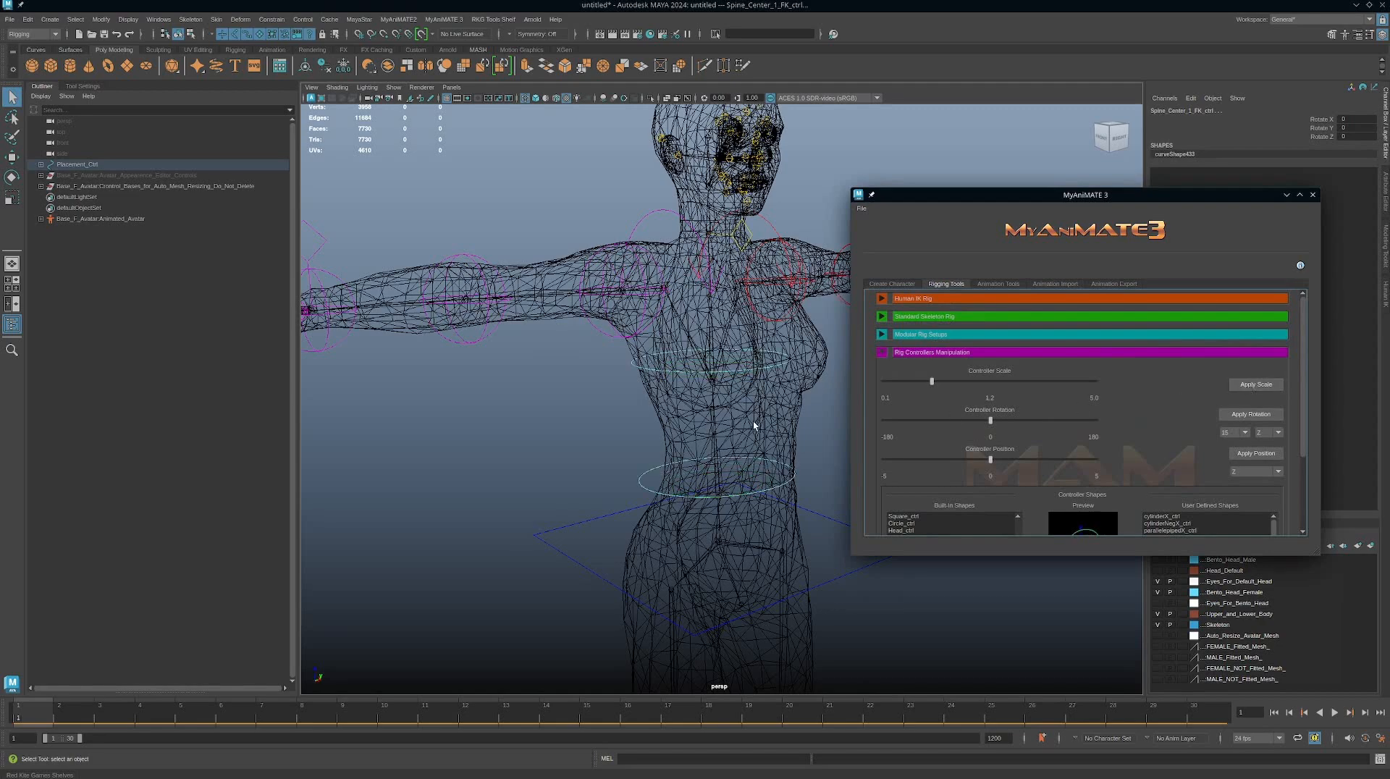
Step: Select only the chest spine FK controller and apply the 1.2 Controller Scale until its circle extends past the chest
left_click_drag(756, 427, 796, 428, "alt")
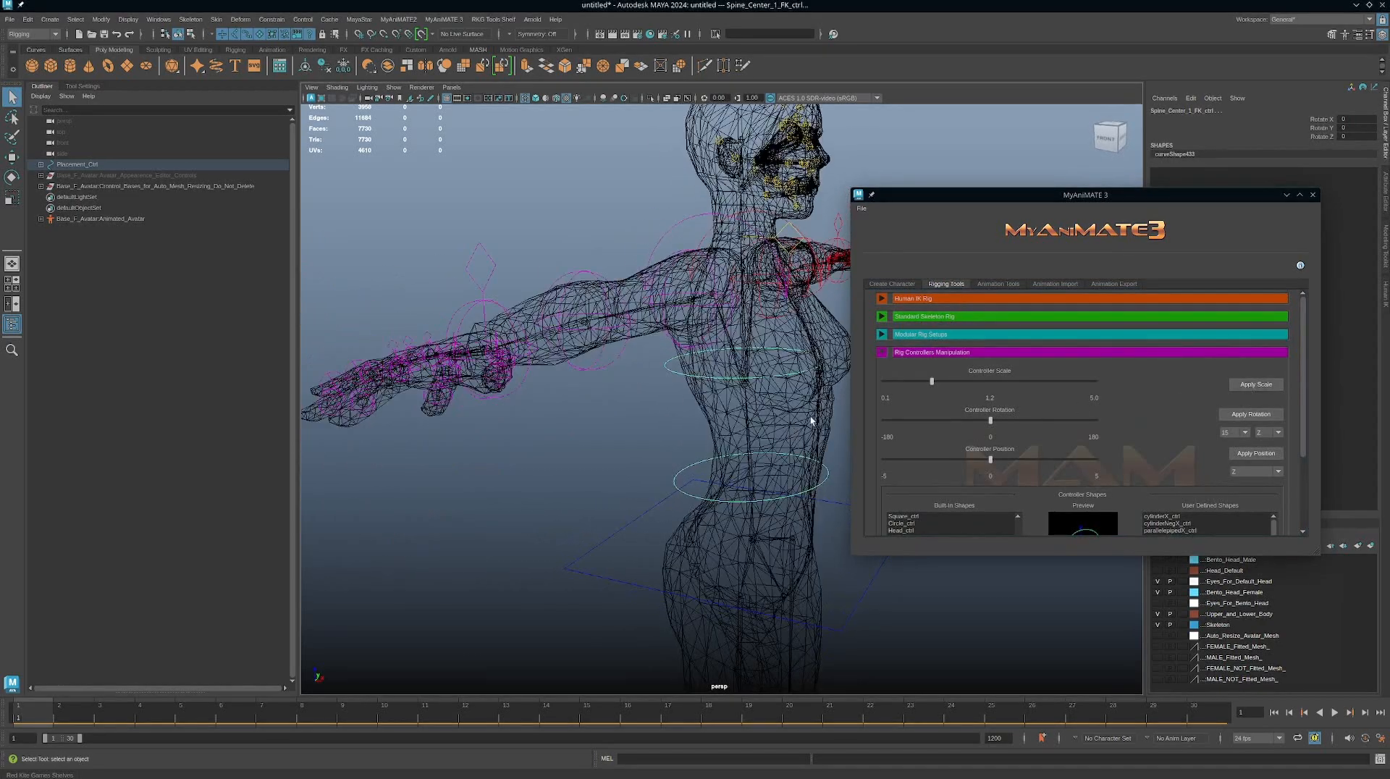
left_click_drag(707, 376, 679, 395)
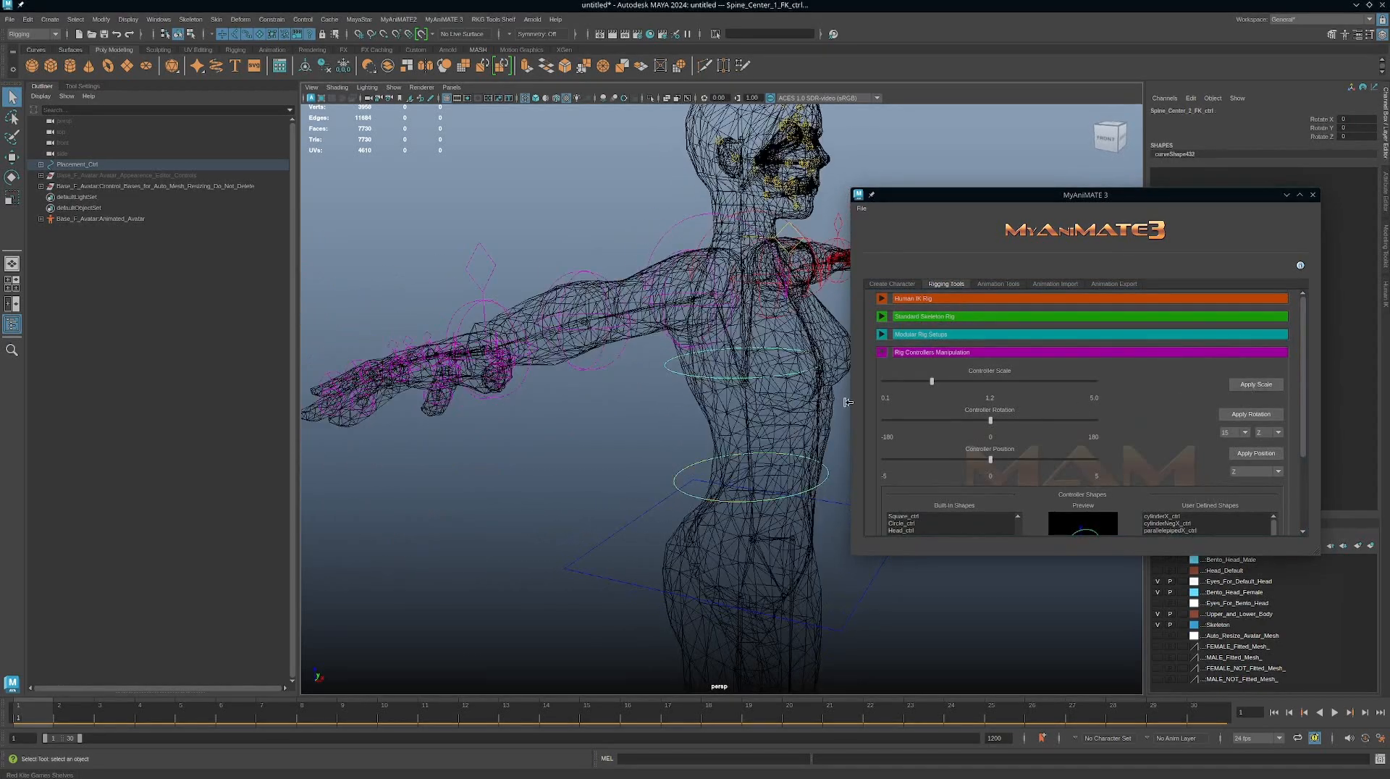
left_click(1254, 391)
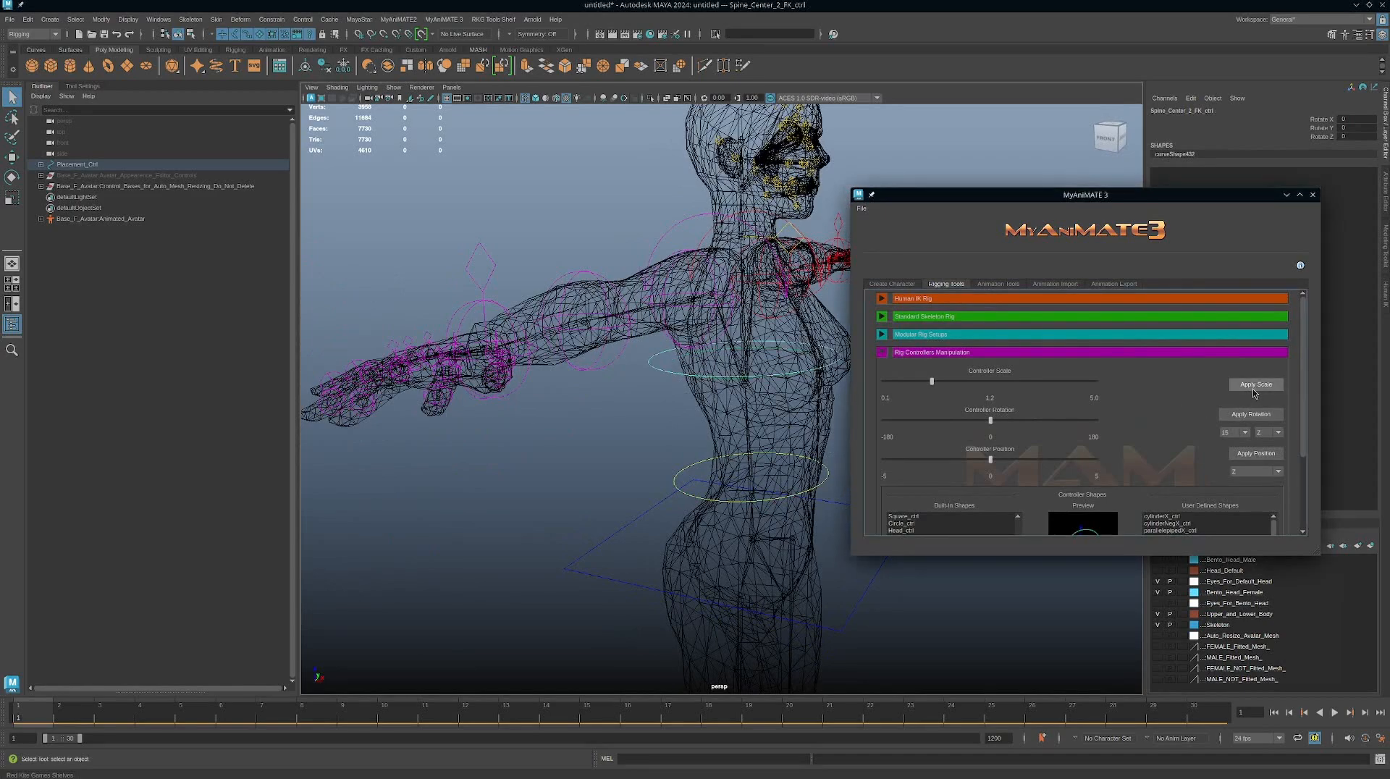
left_click(1255, 393)
left_click_drag(798, 421, 715, 344, "alt")
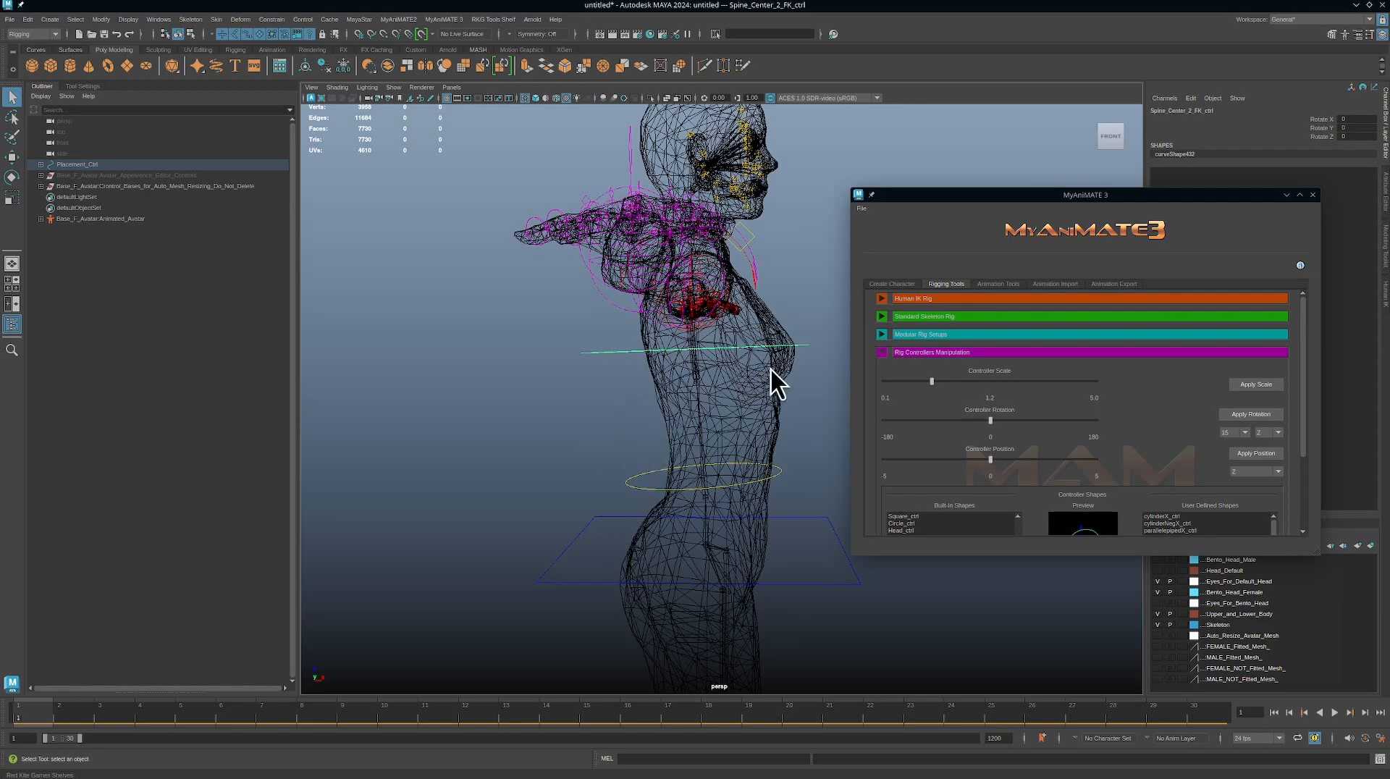
left_click_drag(772, 370, 779, 408, "alt")
Step: Set Controller Scale to 0.9 and apply it to the chest spine FK controller and the waist one to shrink both circles
left_click_drag(758, 470, 919, 385, "alt")
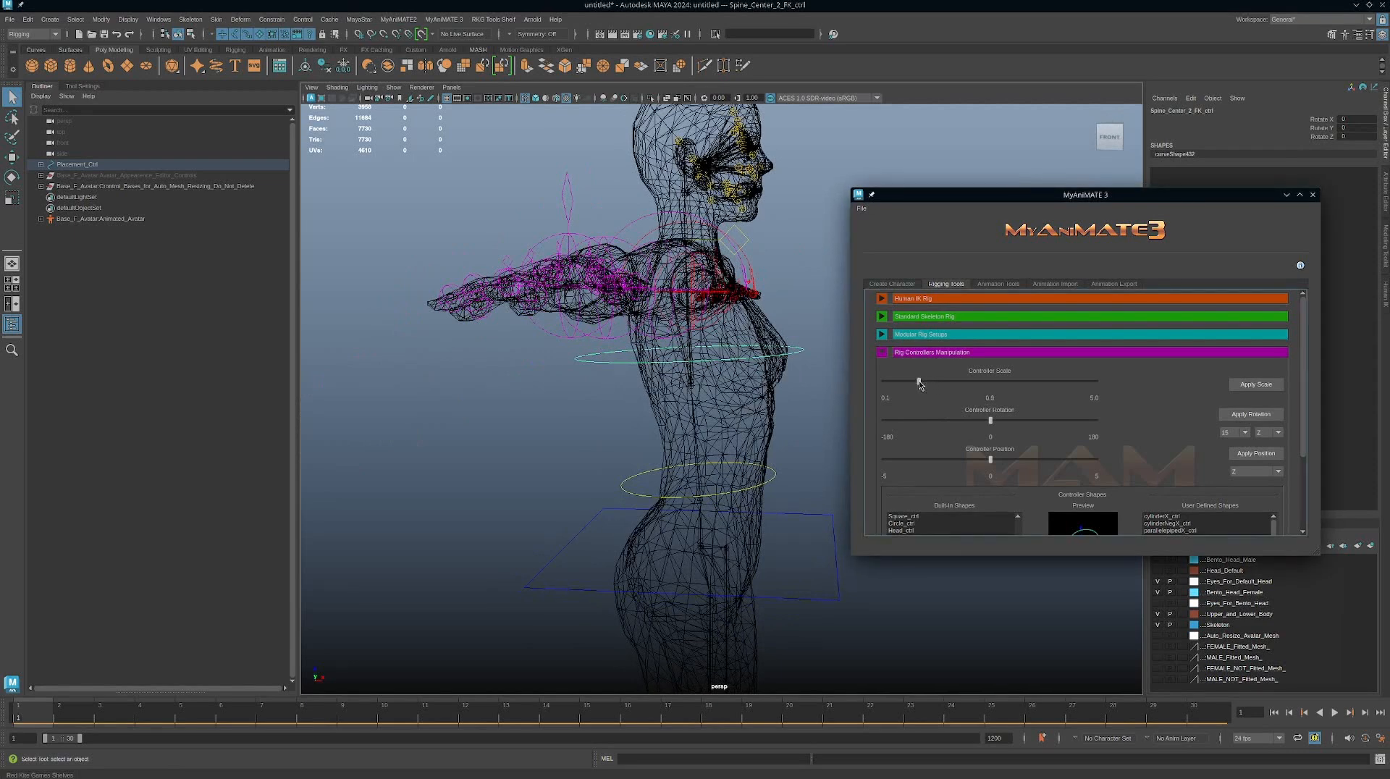
left_click(1259, 390)
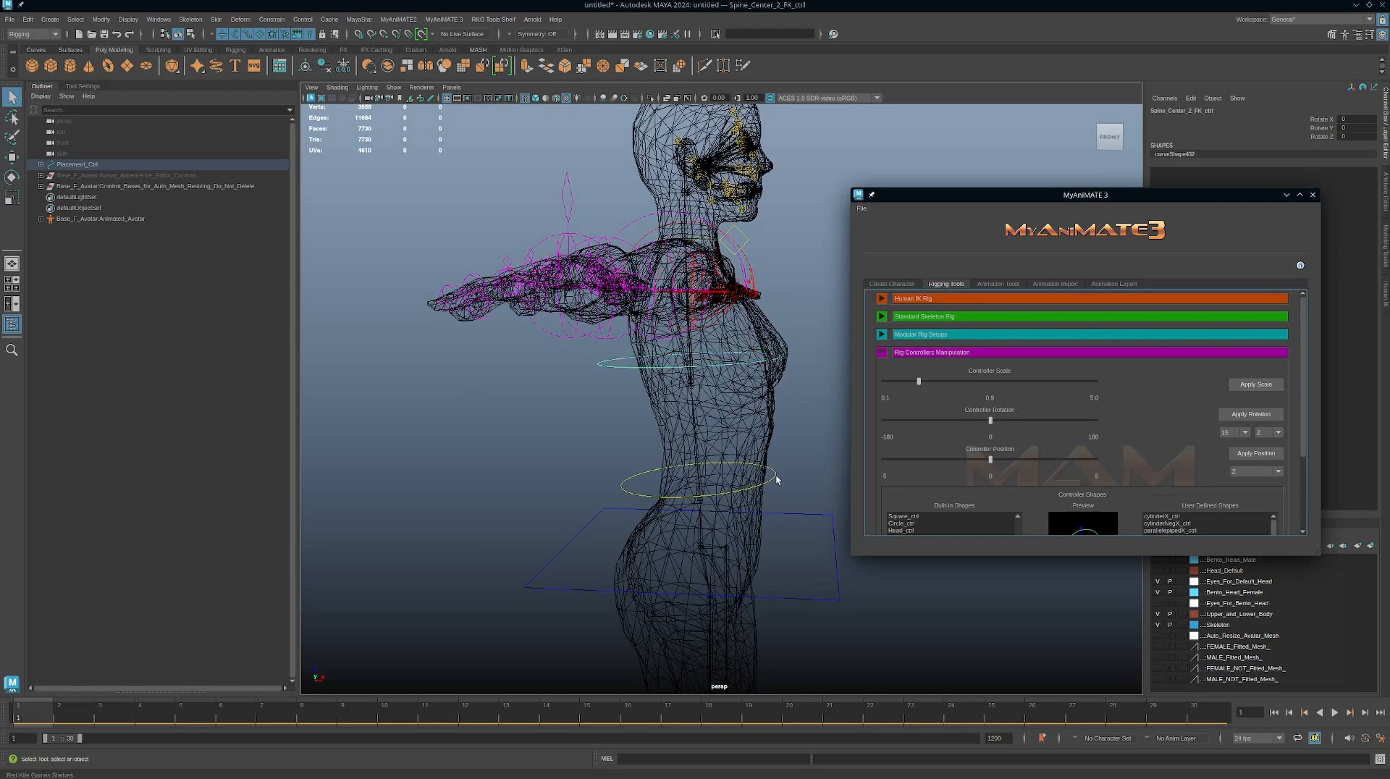
left_click(1235, 388)
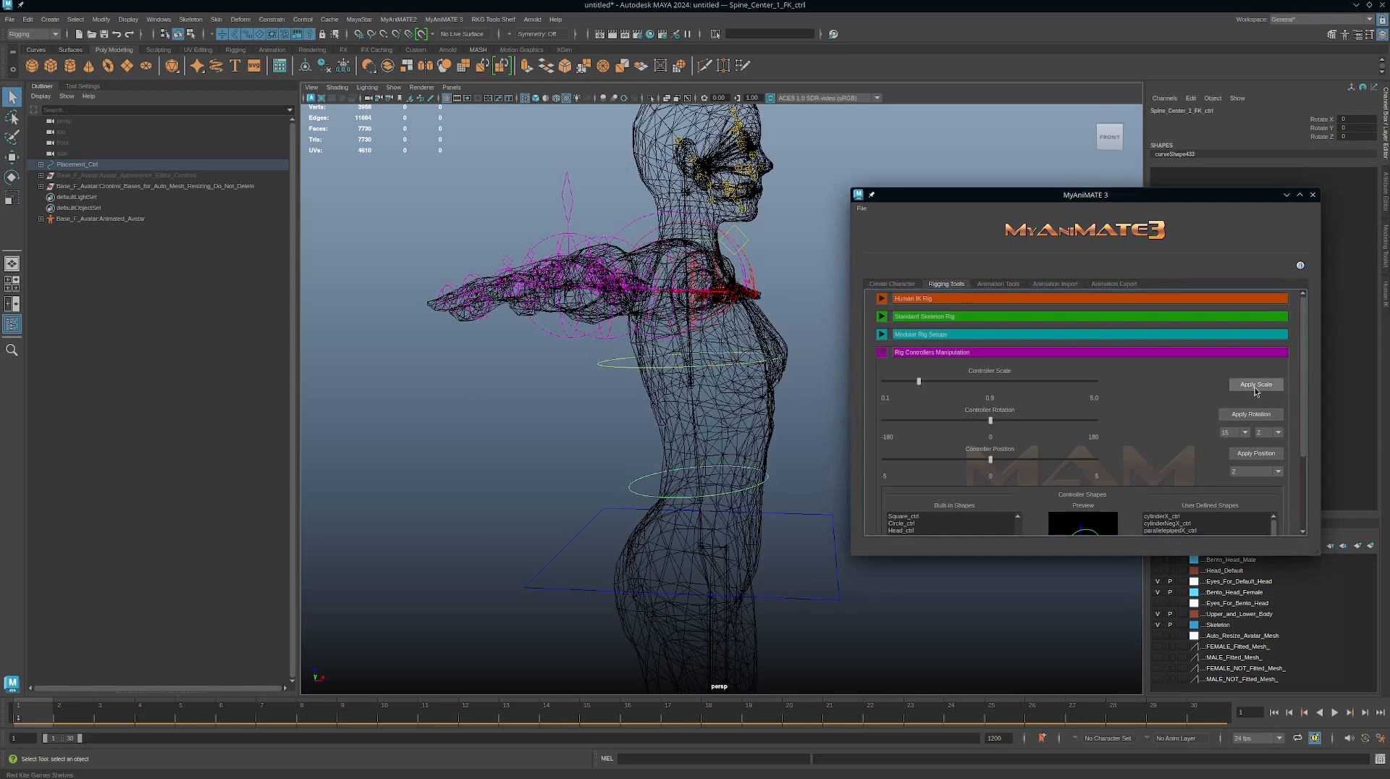
Step: Set Controller Position to 1 on the Y axis and apply it to the waist spine FK controller
mouse_move(760, 434)
left_mouse_down("alt")
mouse_move(590, 443)
mouse_move(736, 442)
left_mouse_up("alt")
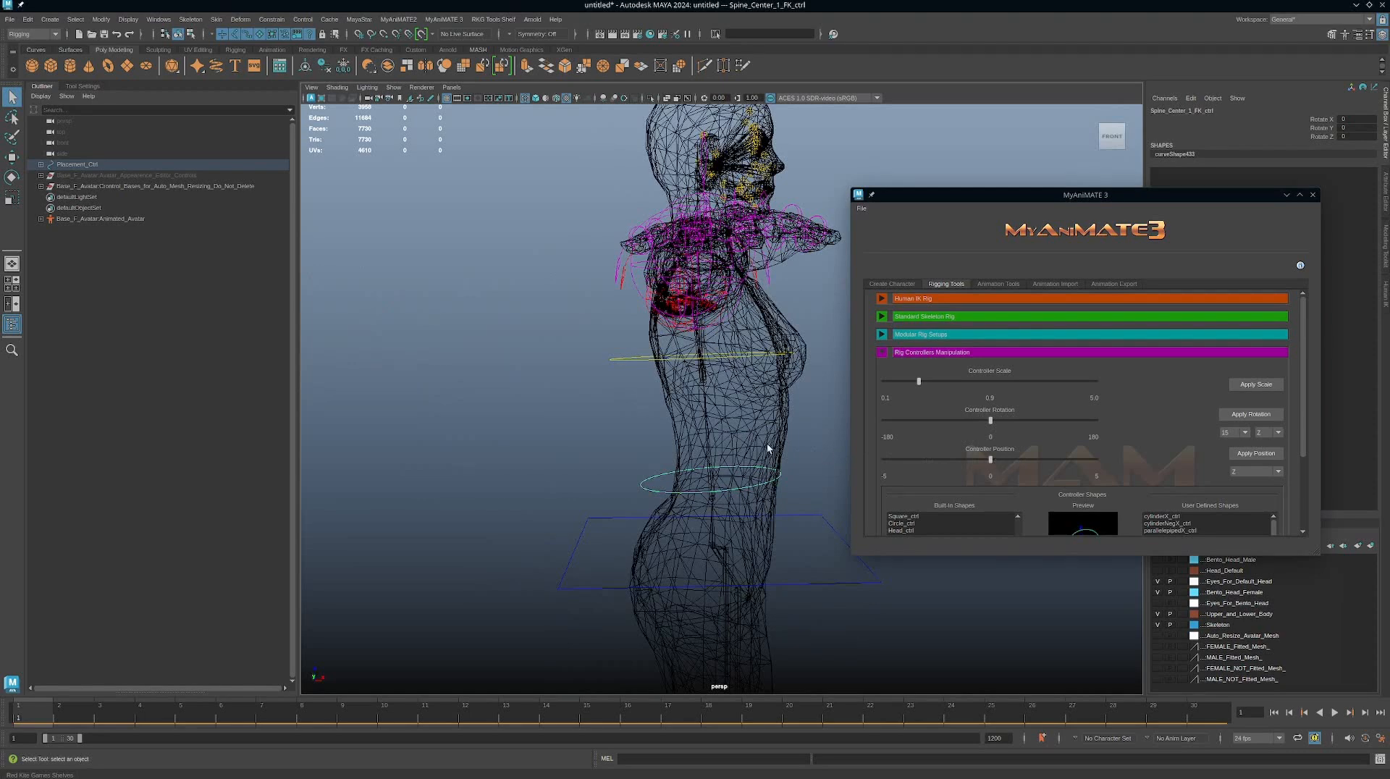
left_click_drag(769, 449, 727, 447, "alt")
key("w")
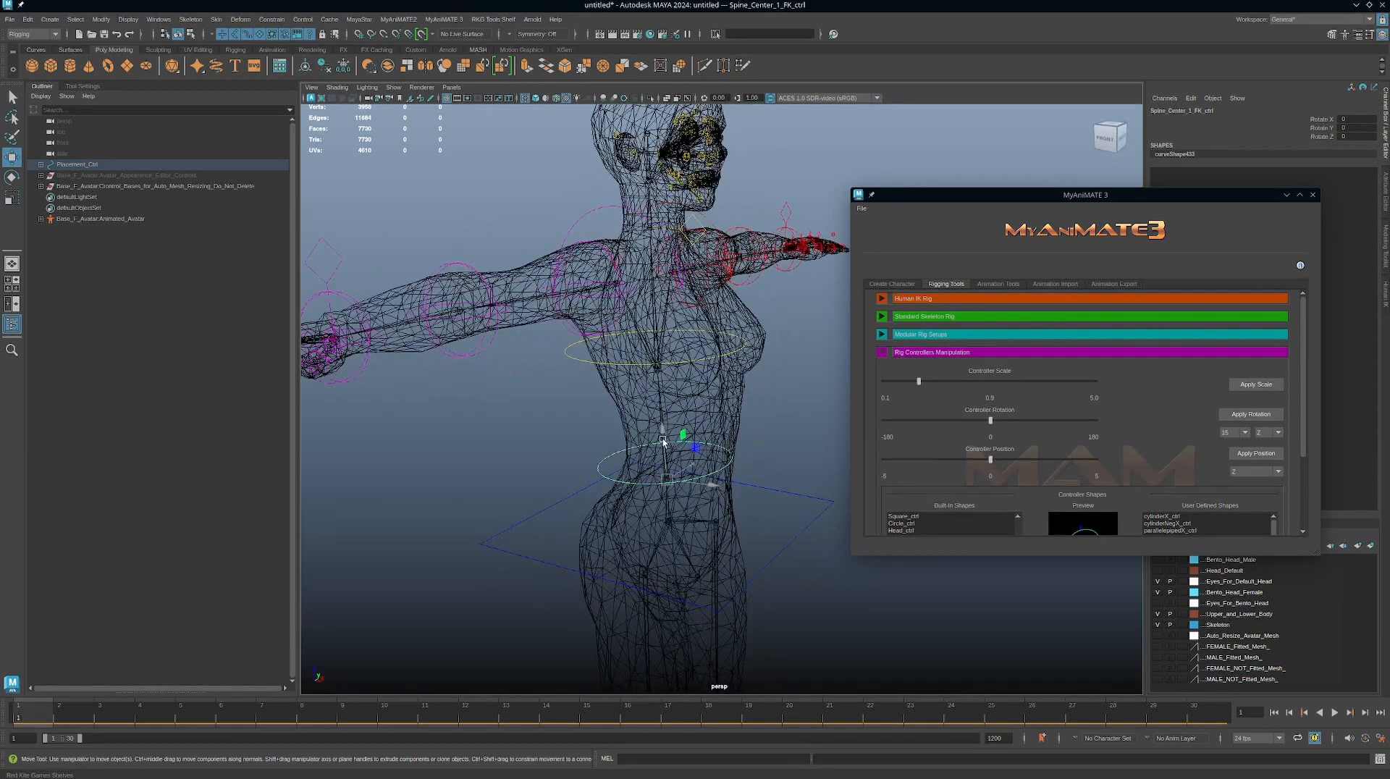
left_click_drag(754, 452, 742, 427, "alt")
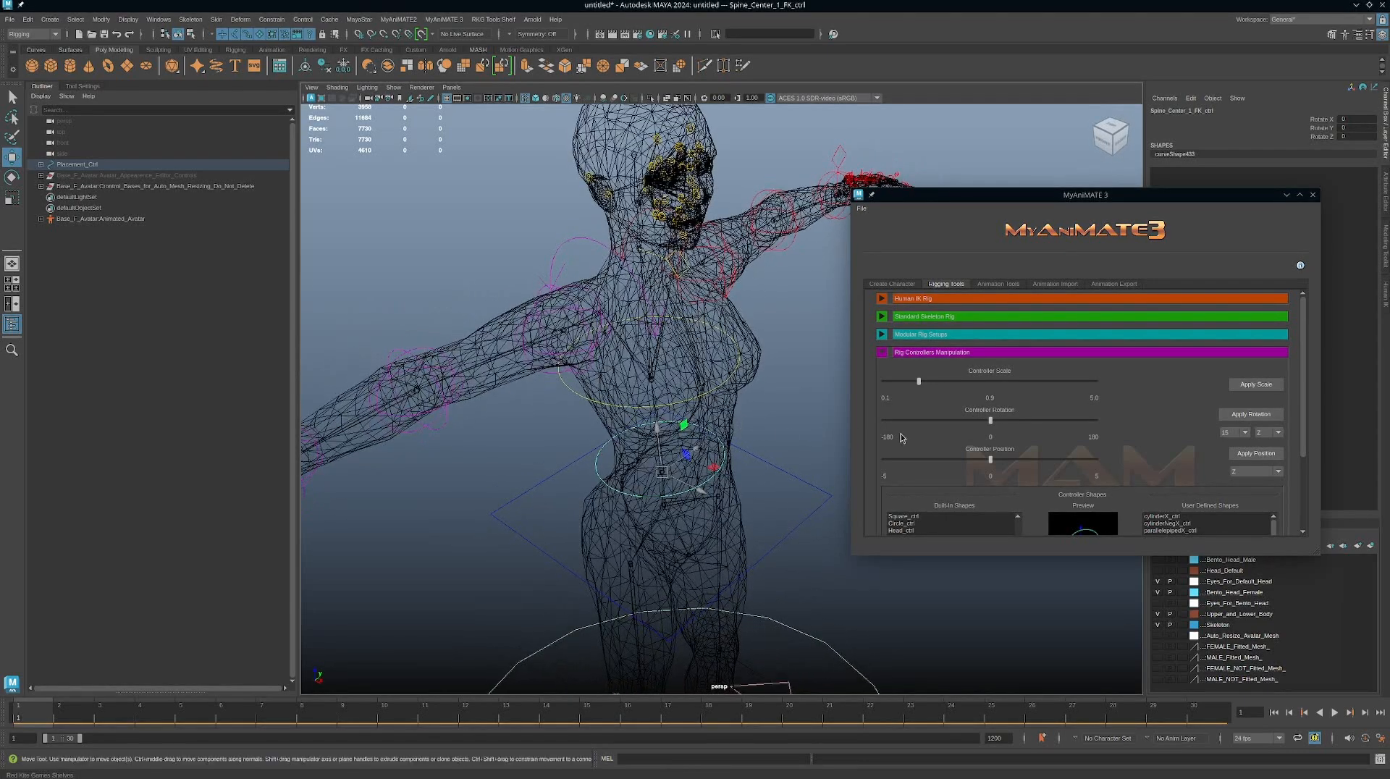
left_click(1245, 472)
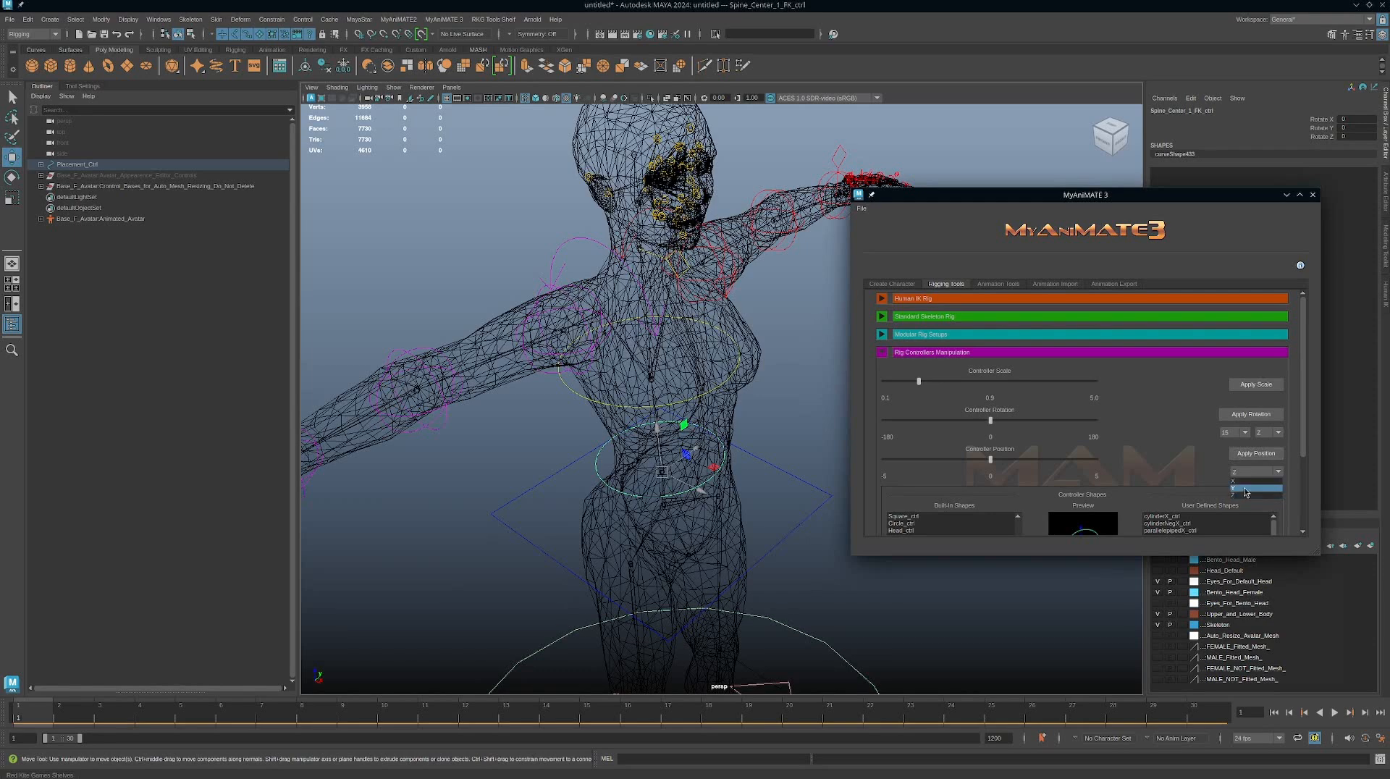
left_click(1245, 488)
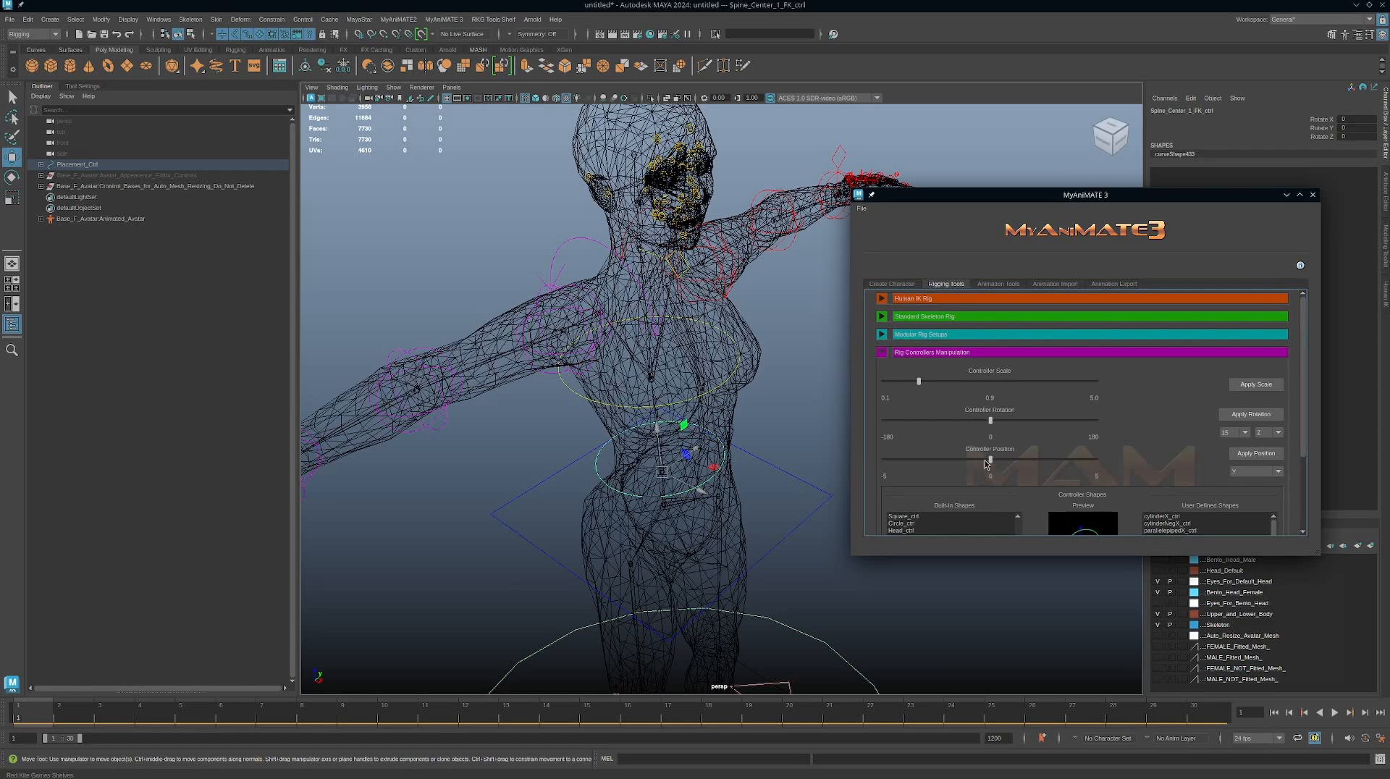
left_click_drag(991, 461, 1003, 463)
left_click_drag(765, 463, 768, 444, "alt")
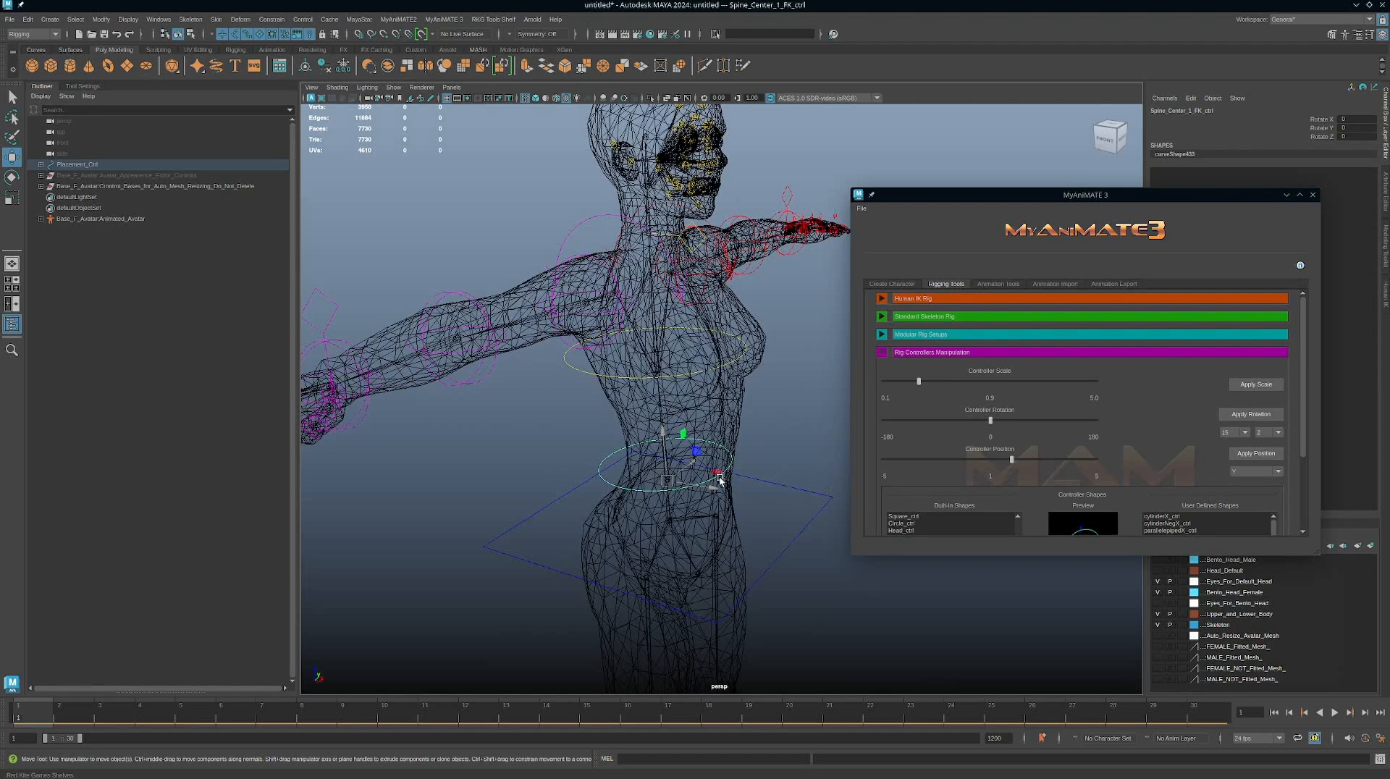
left_click(980, 460)
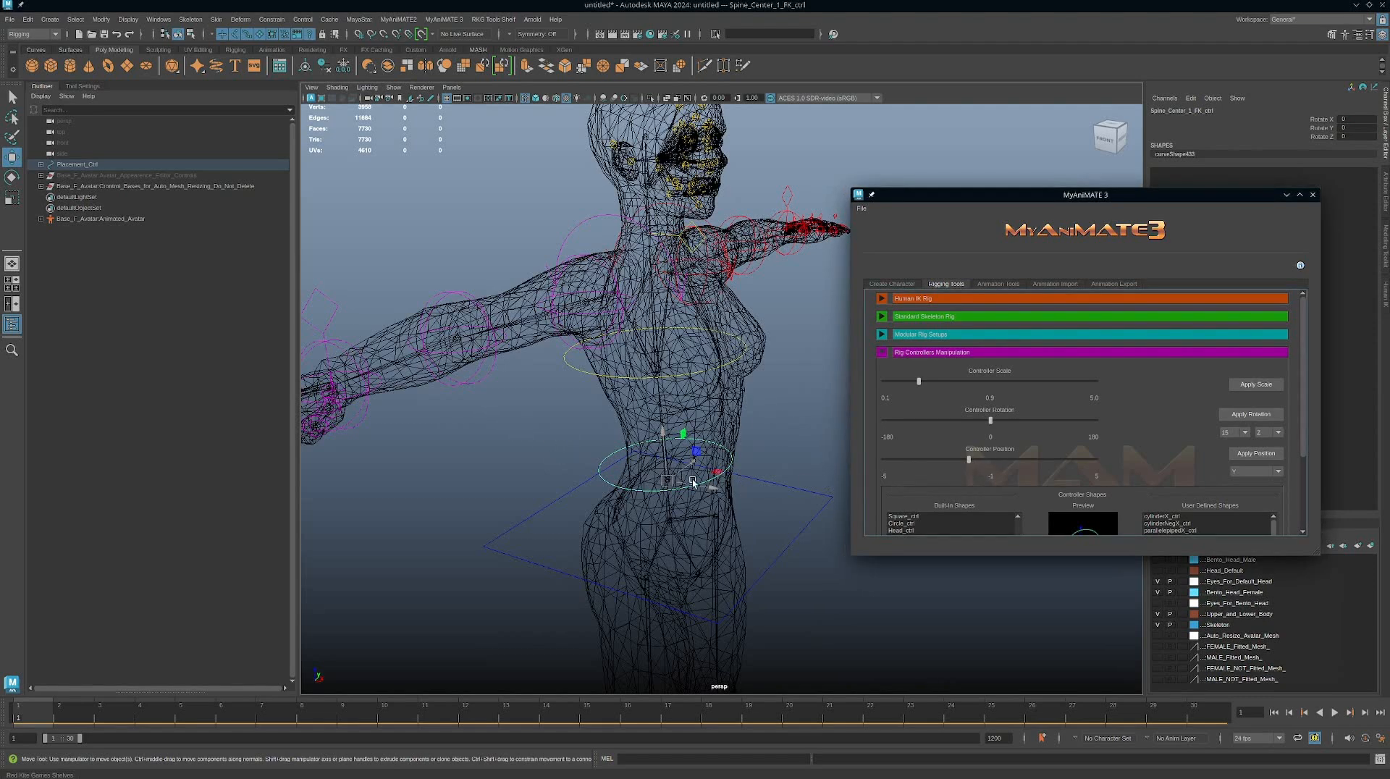
left_click_drag(715, 479, 755, 465, "alt")
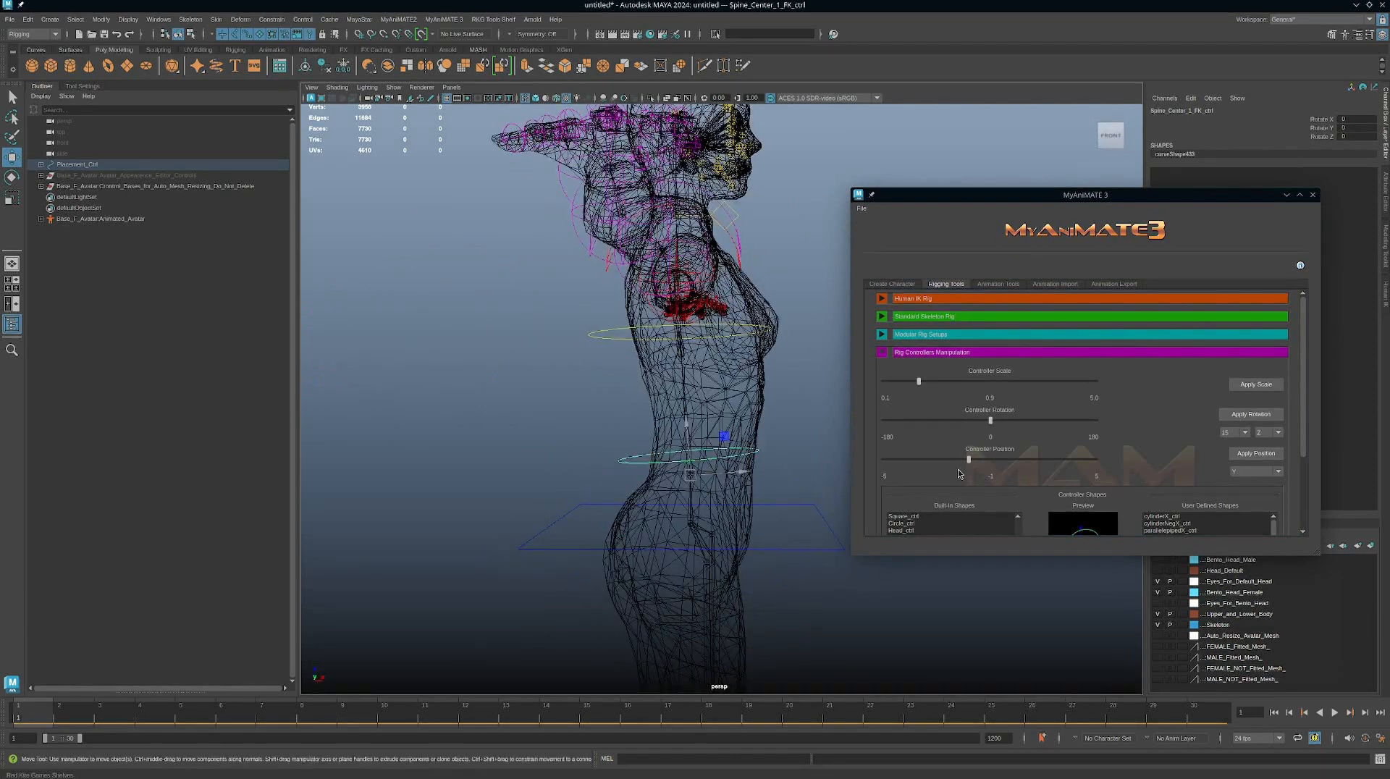
left_click_drag(970, 460, 1004, 467)
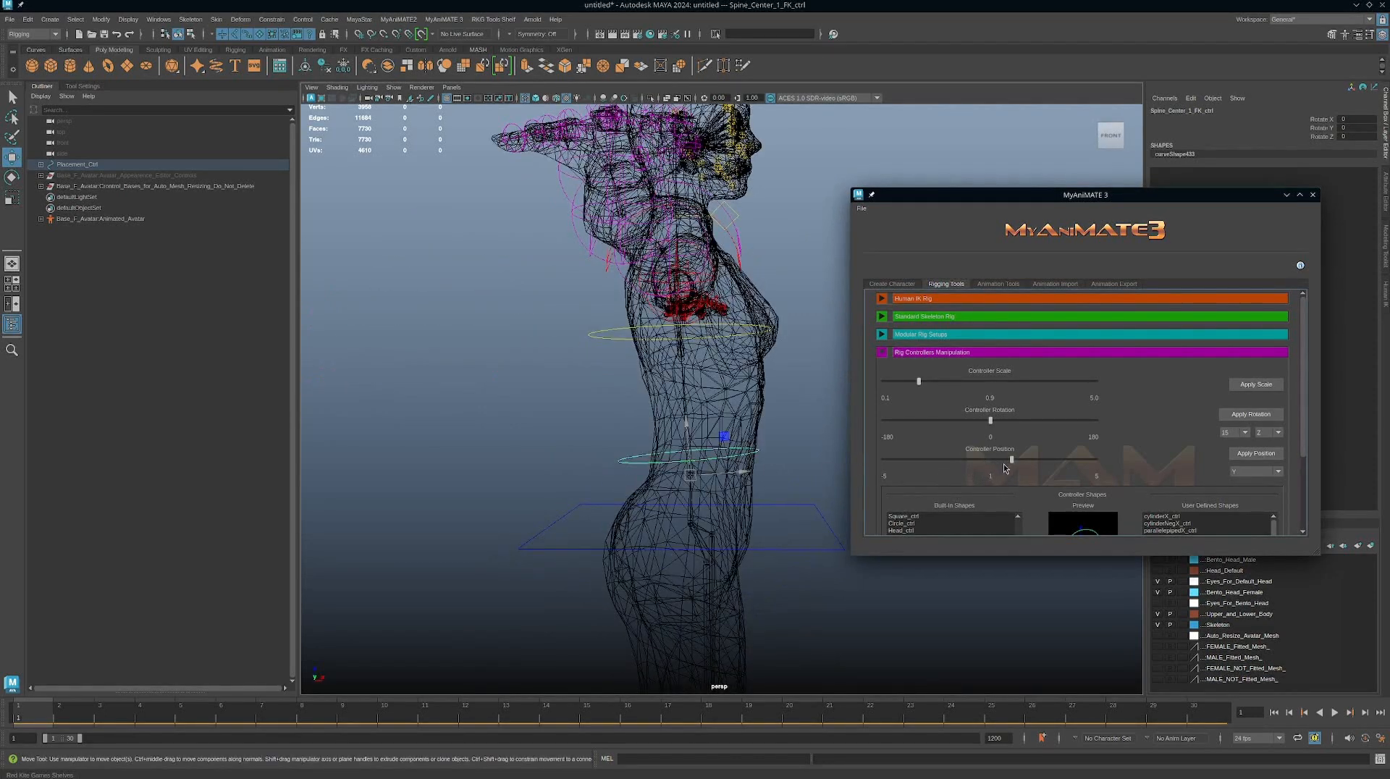
left_click(1261, 456)
left_click_drag(744, 422, 655, 450, "alt")
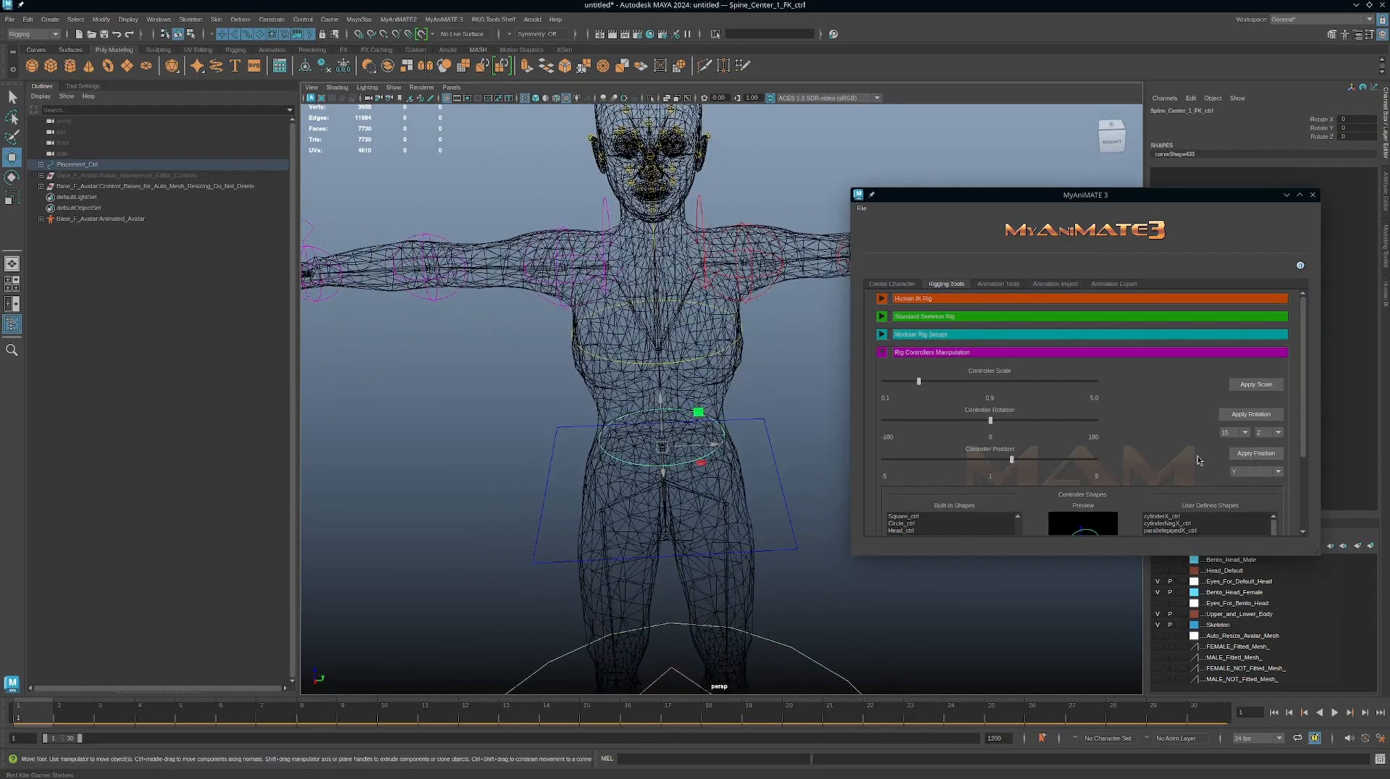
left_click_drag(630, 438, 757, 414, "alt")
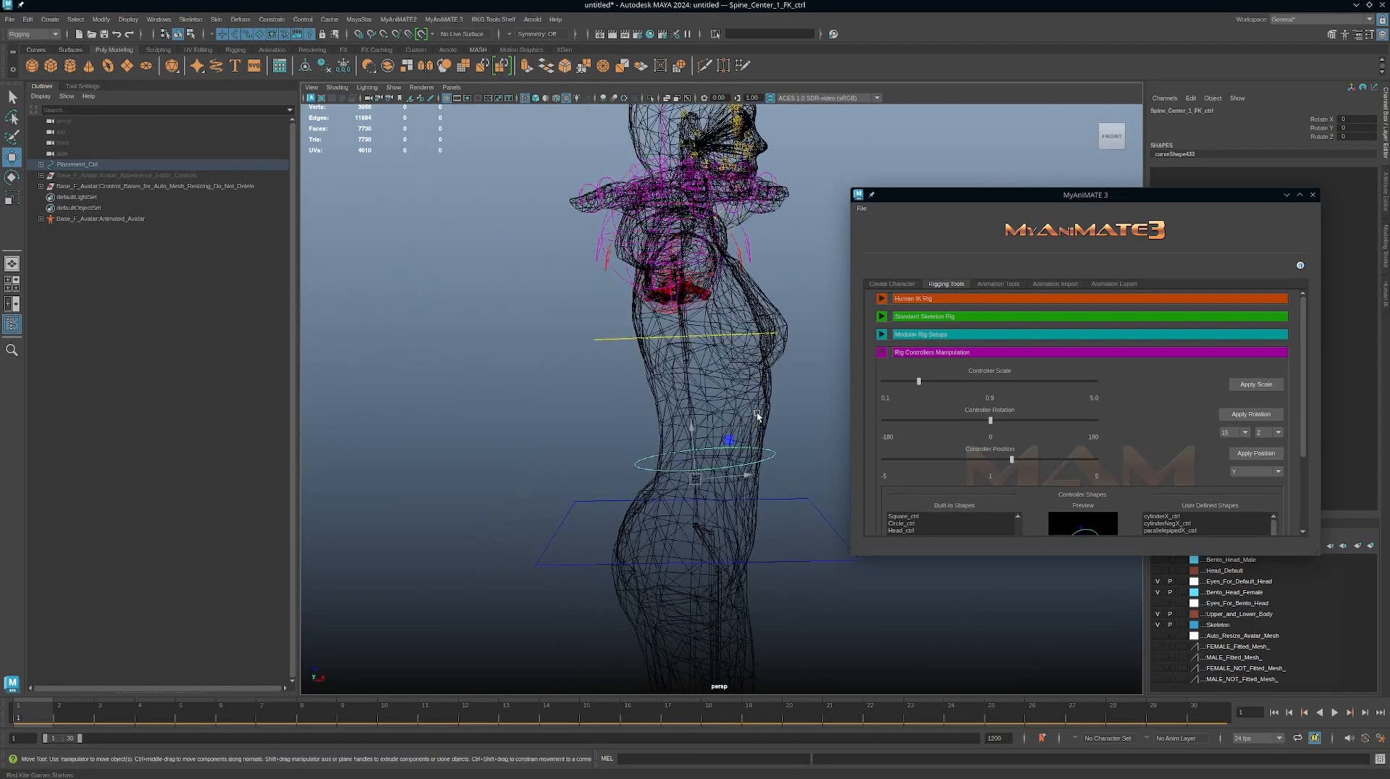
Step: Select the chest spine FK controller and apply the Y-axis Controller Position of 1 to it twice
left_click(765, 331)
left_click(1256, 454)
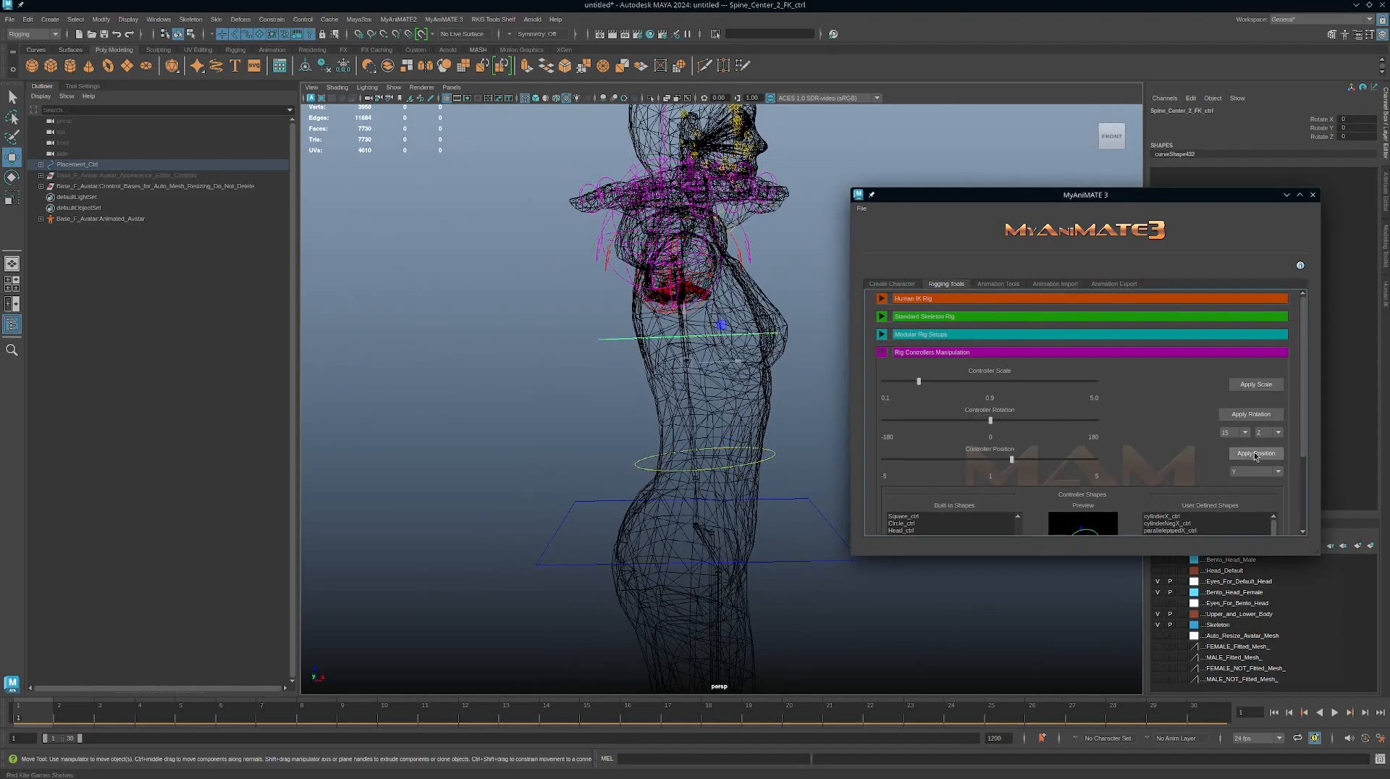
left_click(1255, 454)
Step: Return the avatar to textured display and test selecting the chest and waist spine FK controllers from behind the body
mouse_move(822, 398)
left_mouse_down("alt")
mouse_move(723, 424)
mouse_move(753, 403)
mouse_move(840, 398)
mouse_move(661, 392)
mouse_move(851, 383)
mouse_move(836, 441)
left_mouse_up("alt")
key("6")
left_click(766, 410)
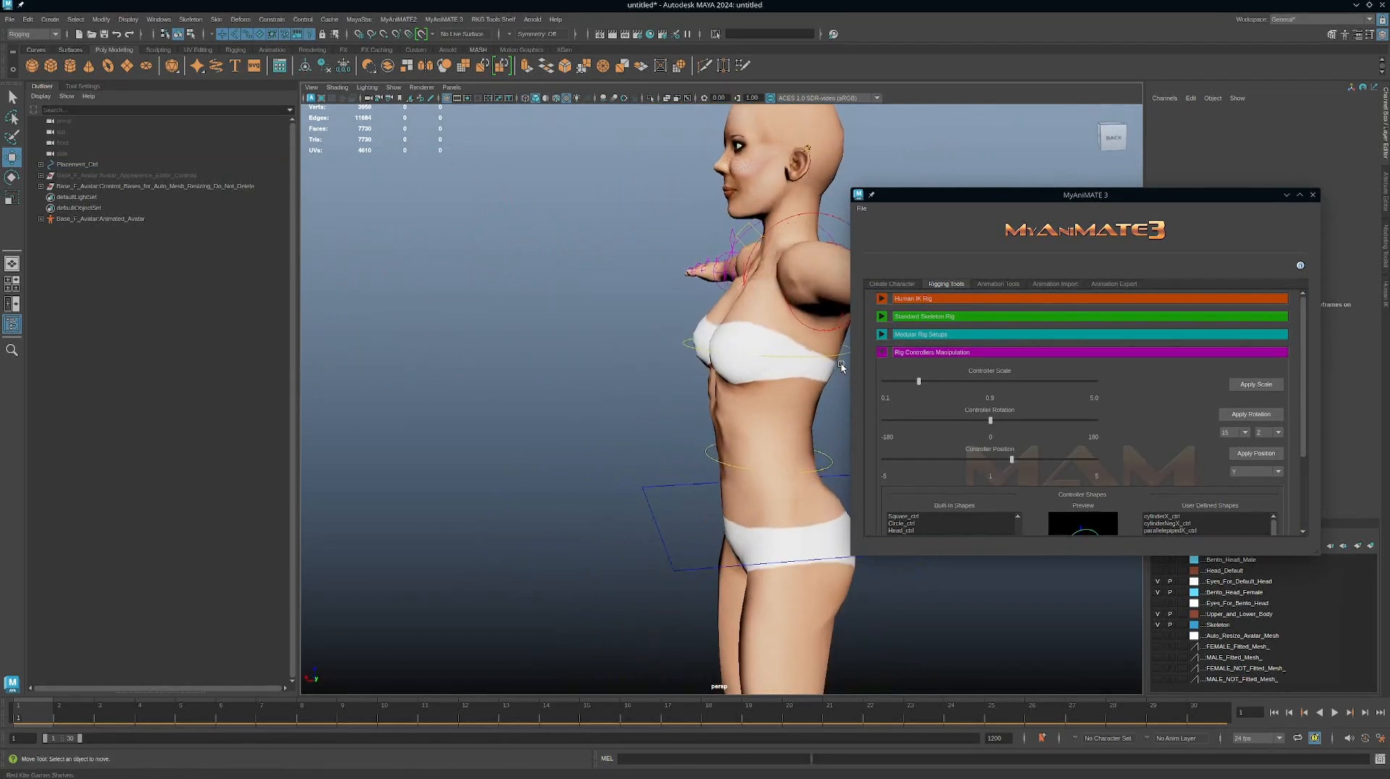
left_click(835, 453)
middle_click_drag(834, 453, 791, 438, "alt")
left_click(786, 440)
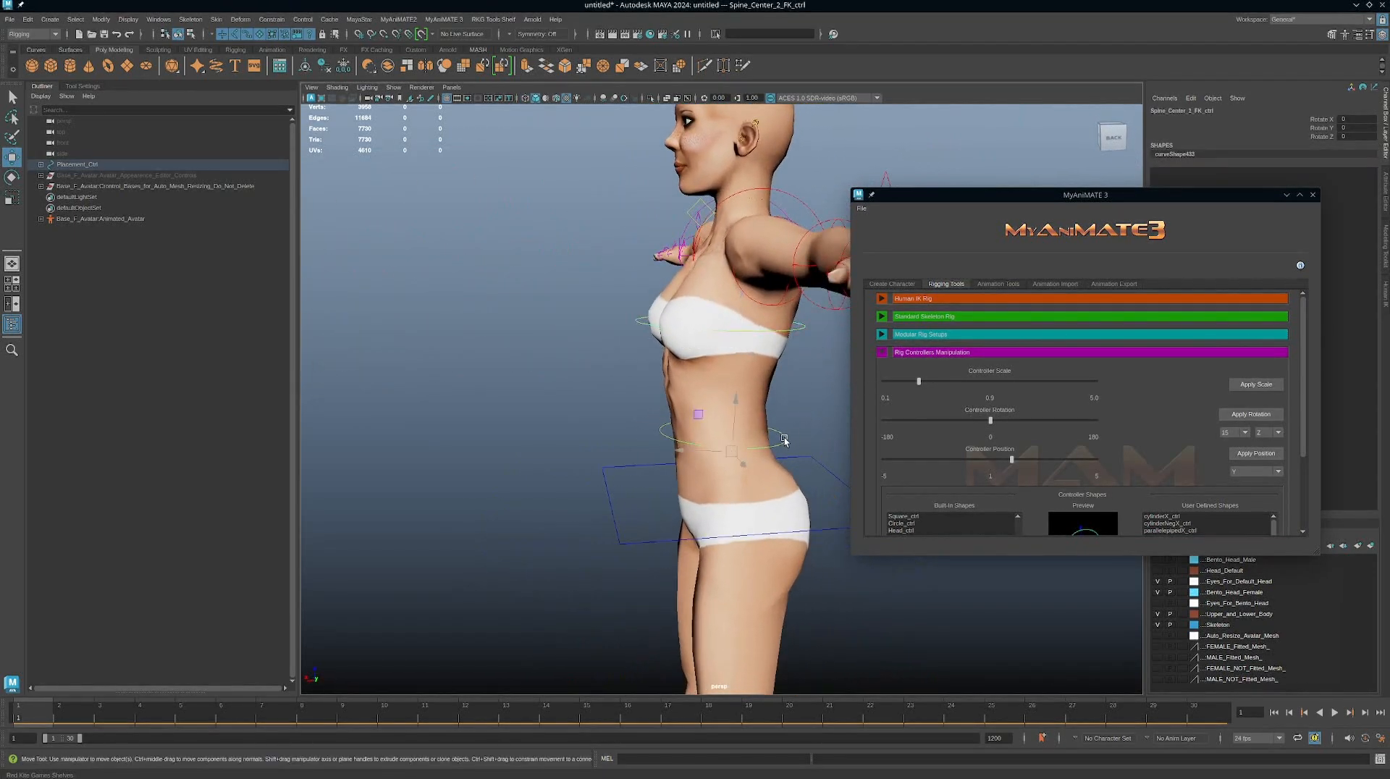
Step: Select the shoulder, elbow and wrist FK controllers of both arms from the avatar's back
left_click_drag(791, 391, 688, 393, "alt")
right_click_drag(689, 394, 504, 360, "alt")
left_click_drag(505, 360, 655, 378, "alt")
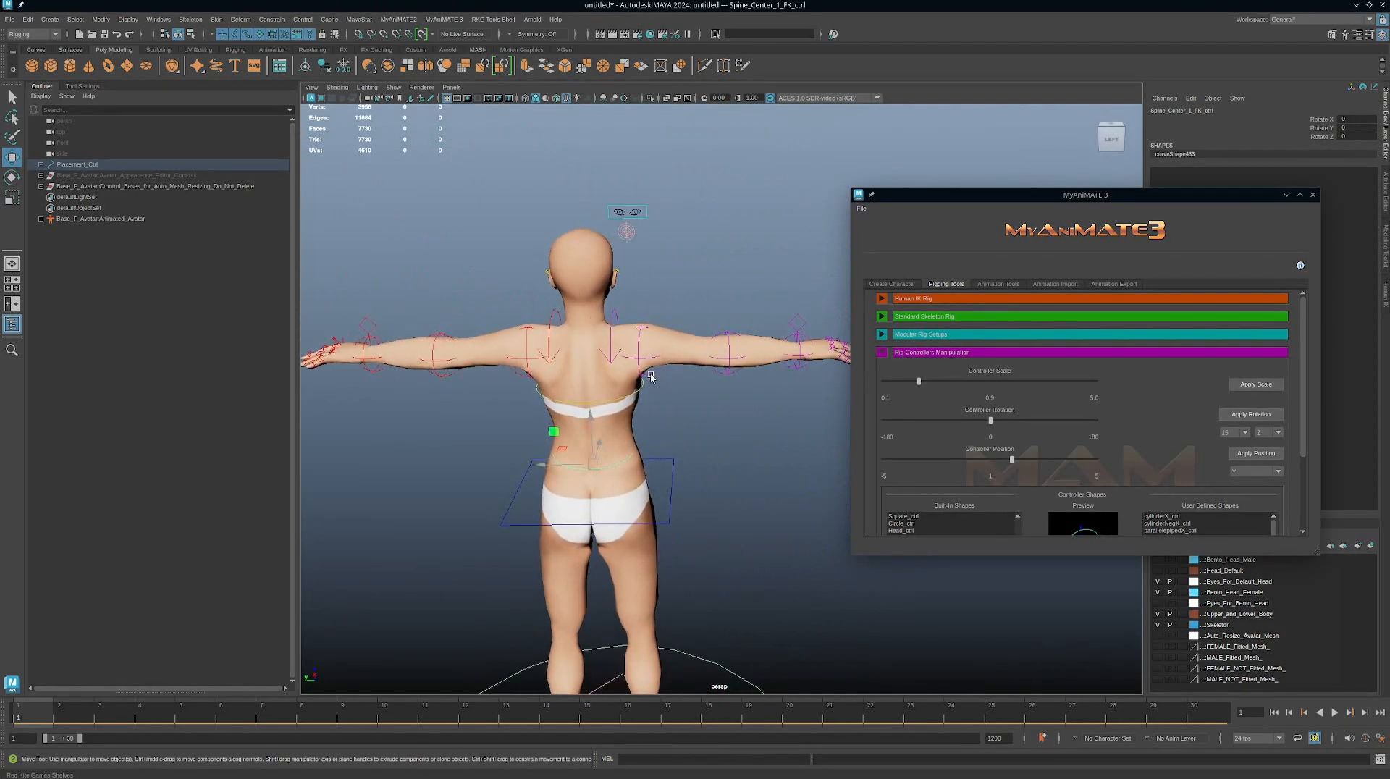
left_click(654, 378)
left_click(732, 379)
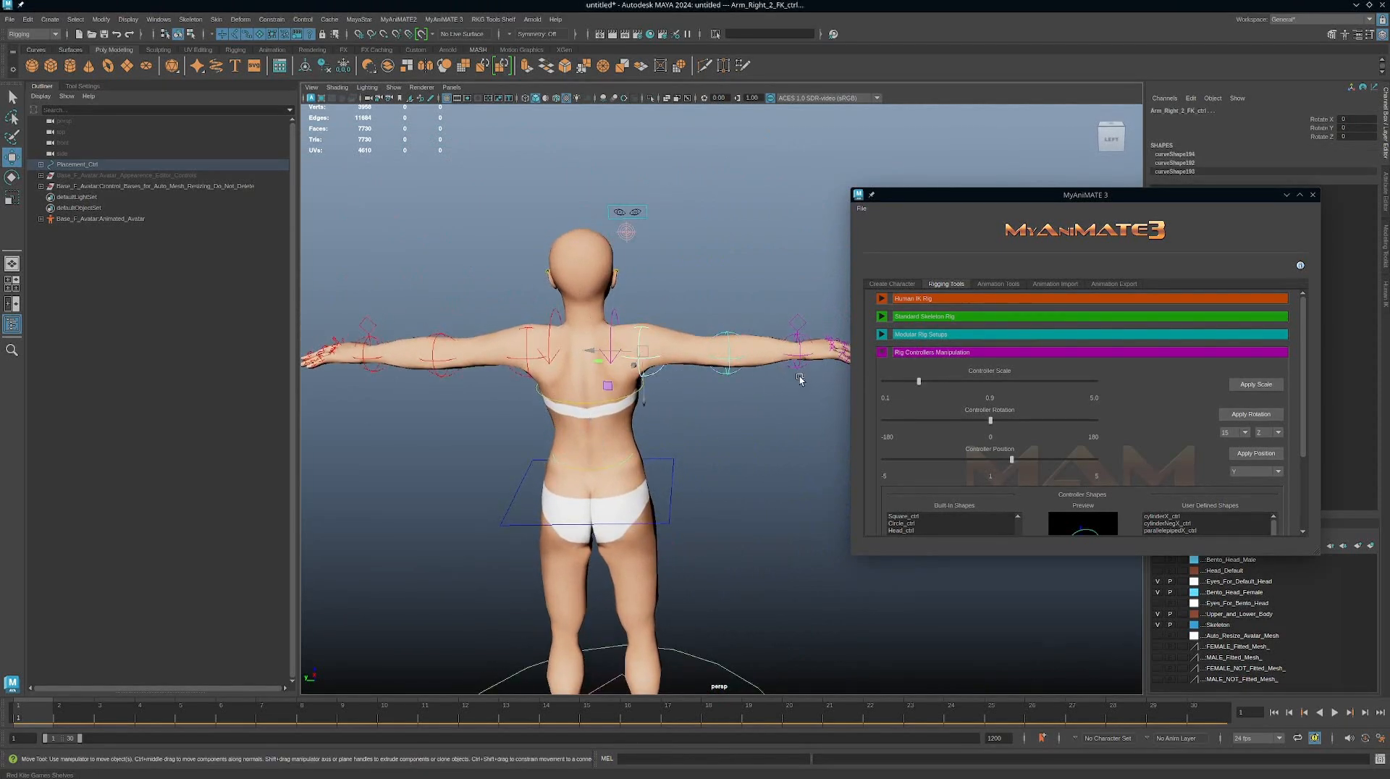
left_click(791, 372)
middle_click_drag(687, 422, 793, 416, "alt")
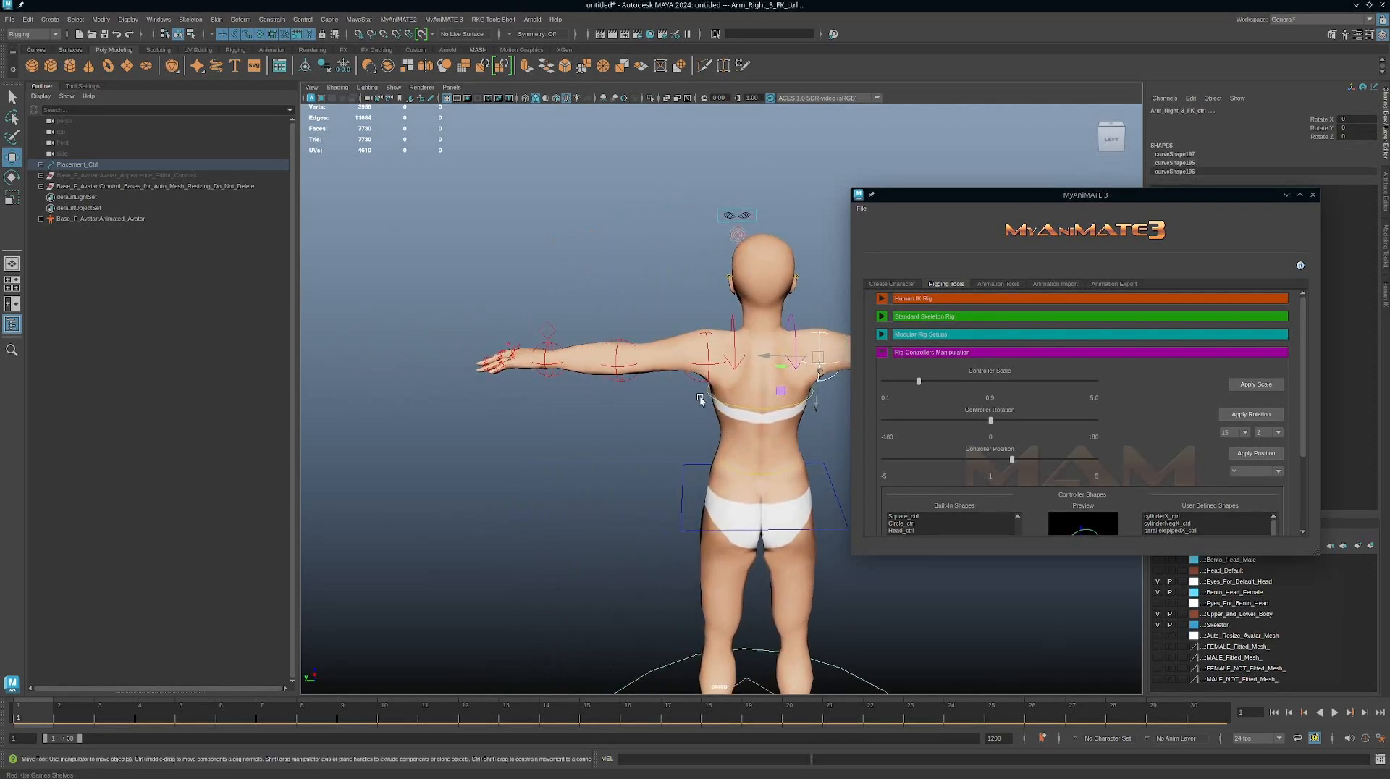
left_click(693, 378)
left_click(616, 378)
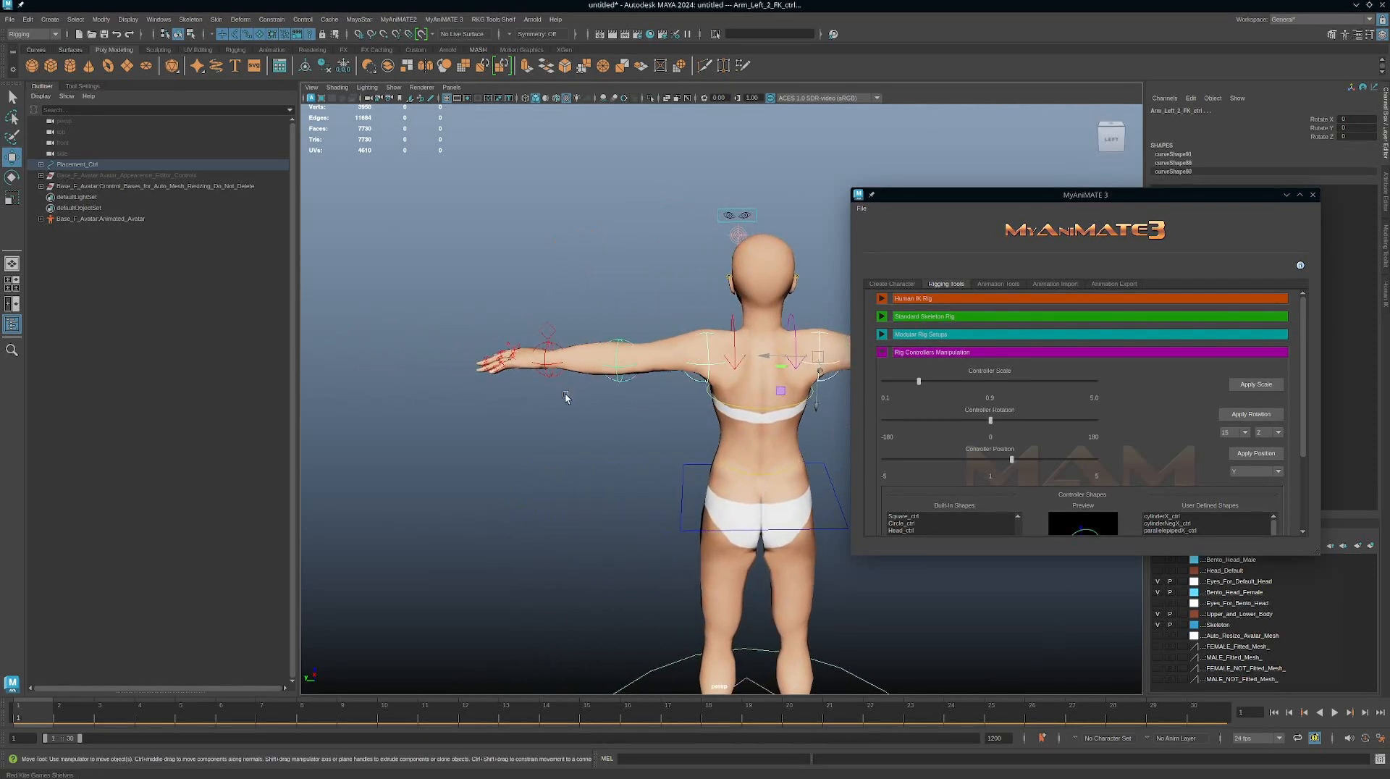
left_click(546, 375)
Step: Browse the built-in controller shapes and replace the six selected arm FK controllers' curves with CircleNoOffset_ctrl
scroll(957, 484, "down", 3)
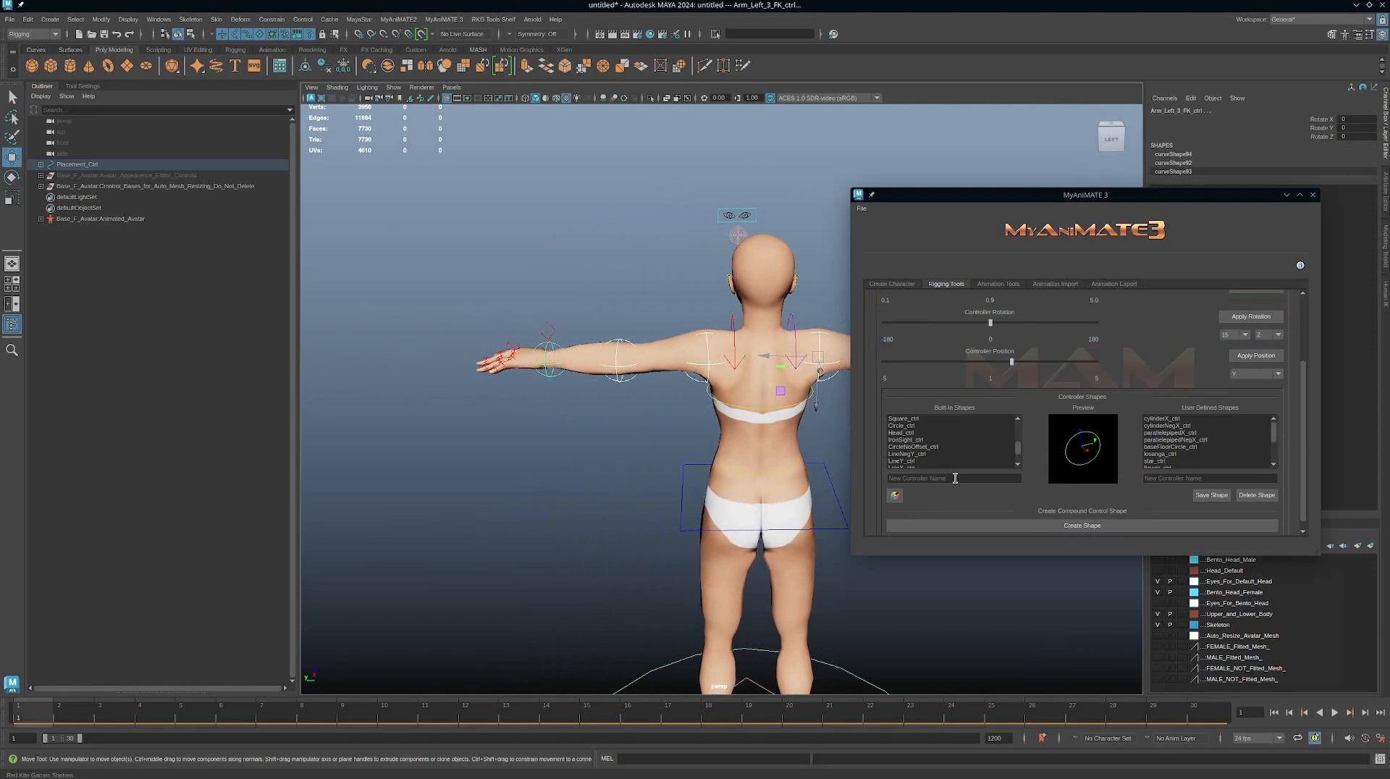
scroll(966, 448, "down", 3)
scroll(958, 440, "up", 4)
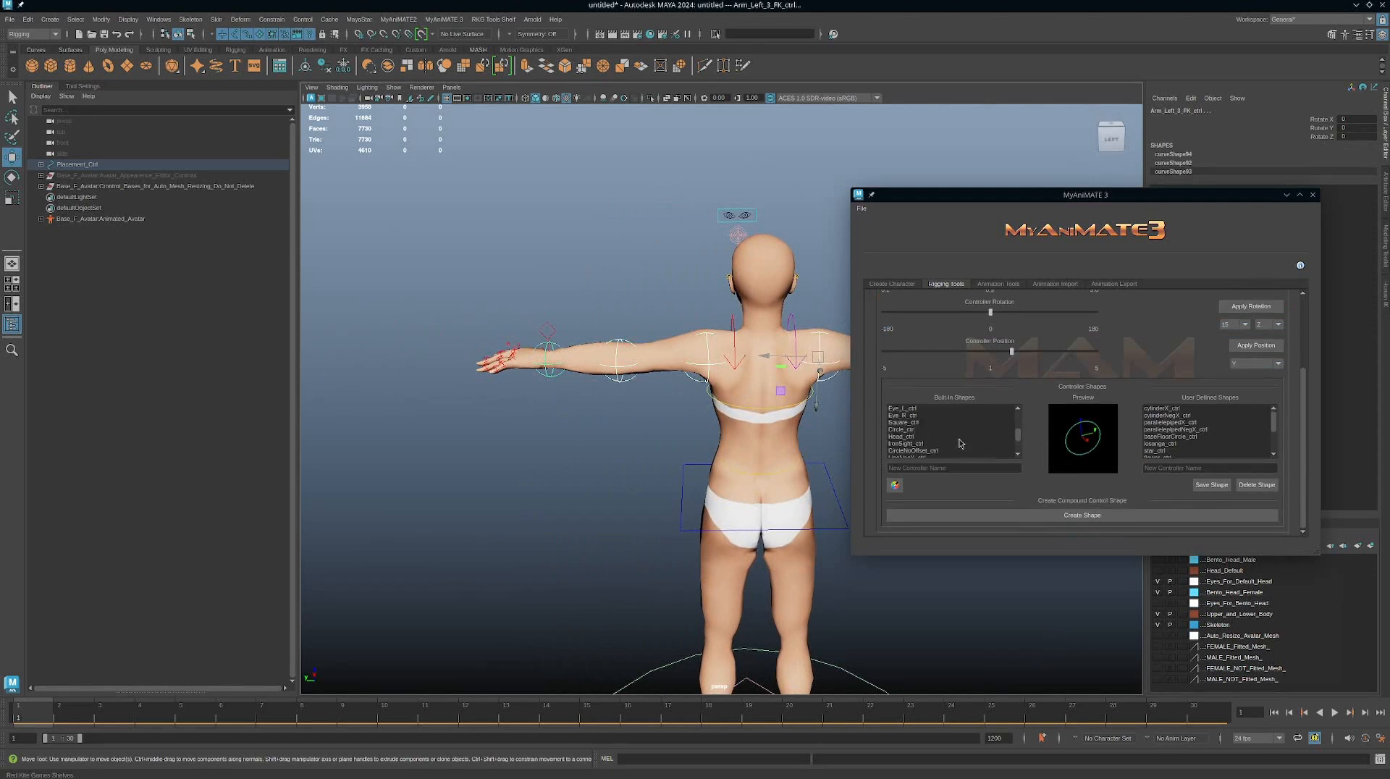
scroll(959, 443, "up", 2)
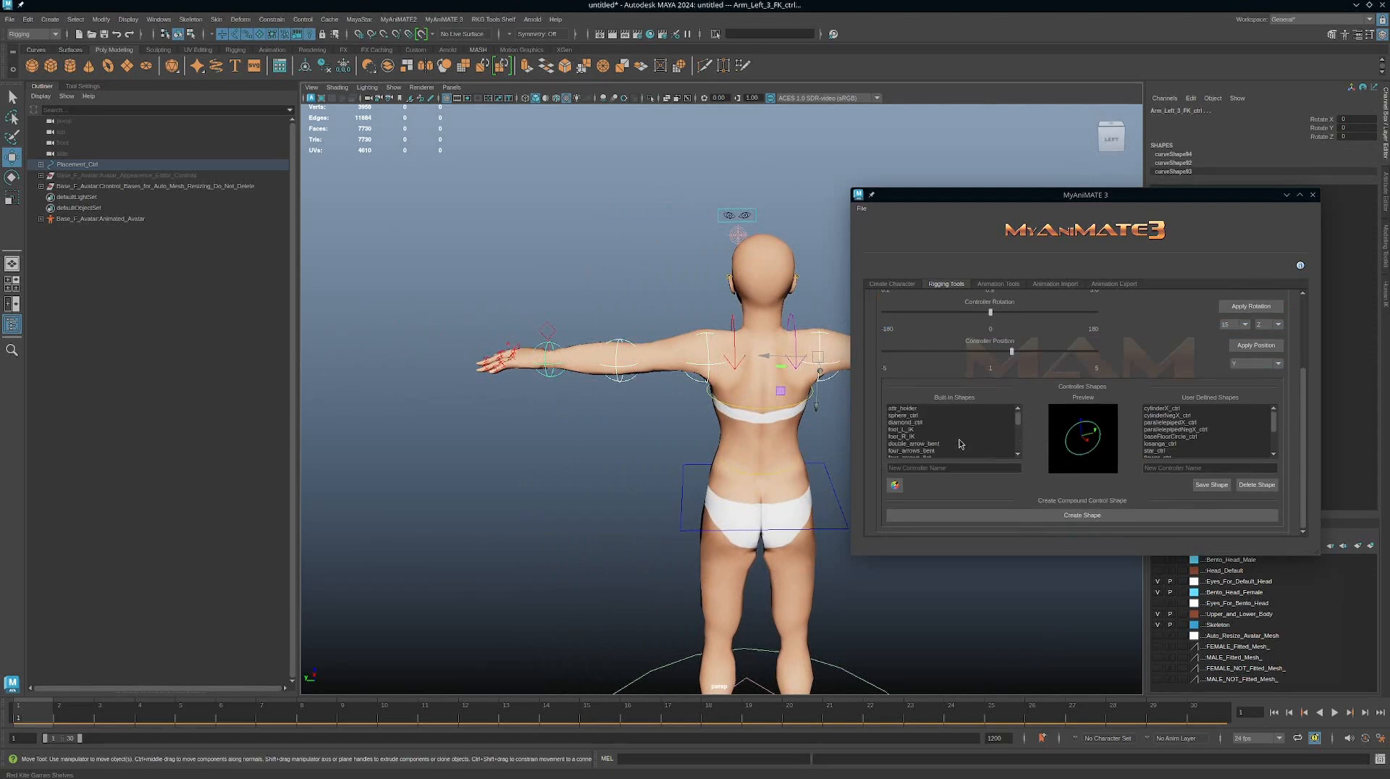
scroll(959, 443, "up", 3)
scroll(1074, 479, "down", 3)
scroll(941, 446, "down", 2)
scroll(923, 426, "up", 2)
scroll(1021, 425, "down", 3)
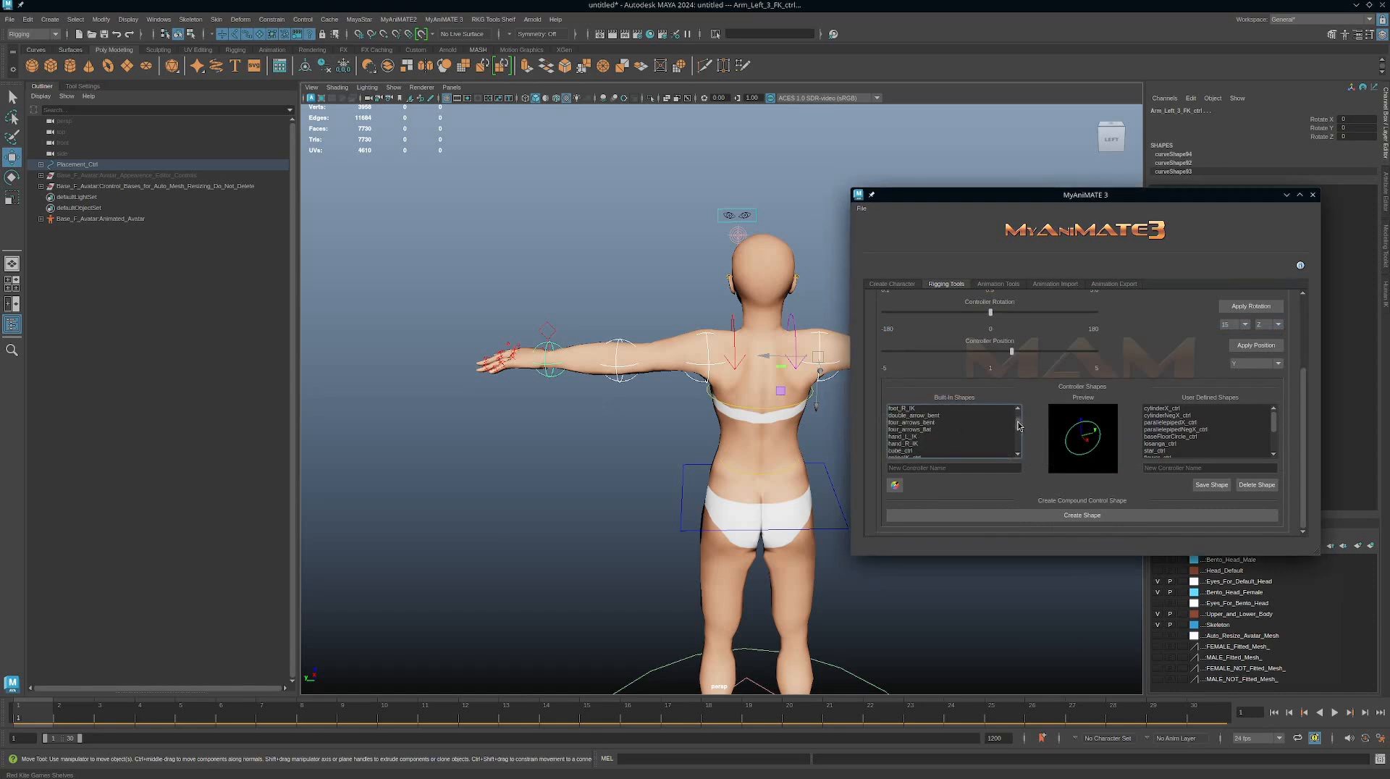
left_click_drag(1019, 429, 1023, 434)
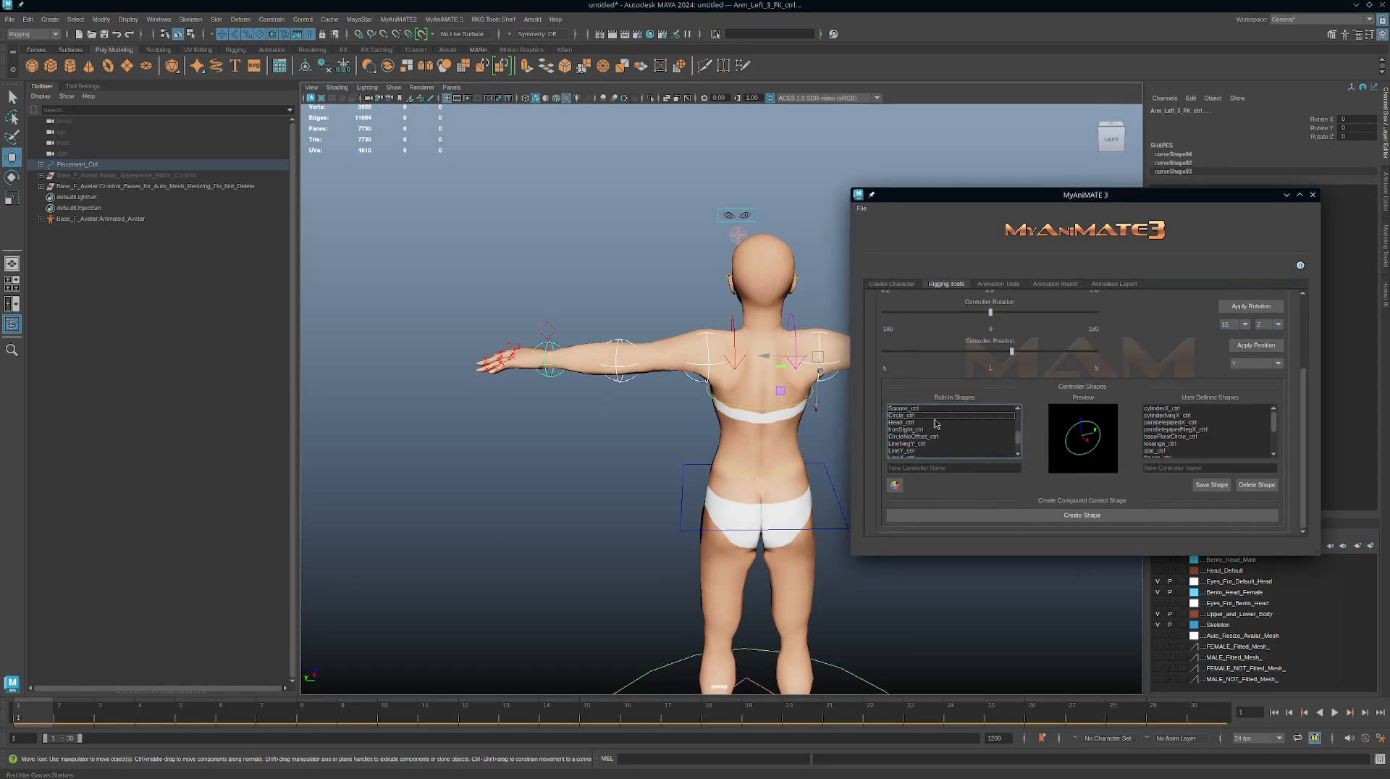
left_click(905, 416)
left_click_drag(1019, 440, 1010, 431)
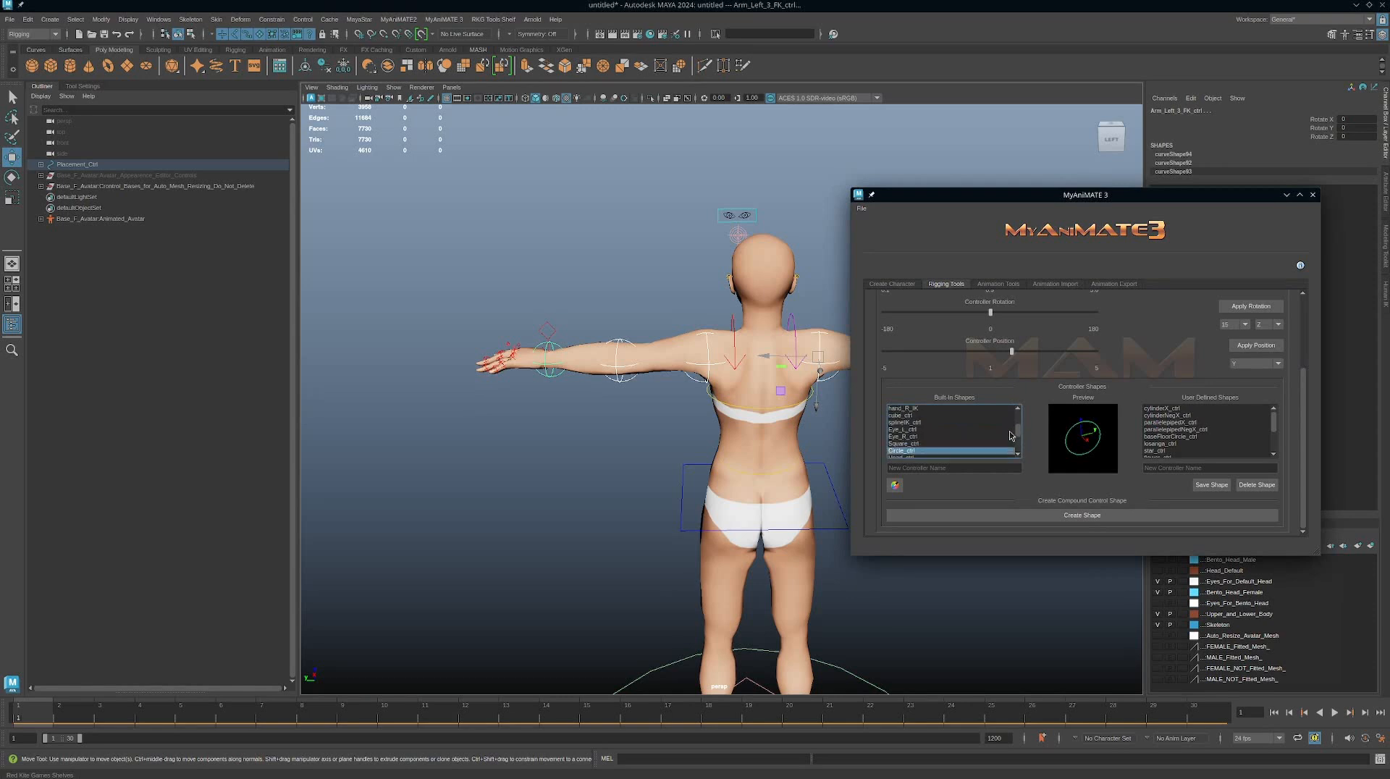
scroll(1010, 436, "down", 2)
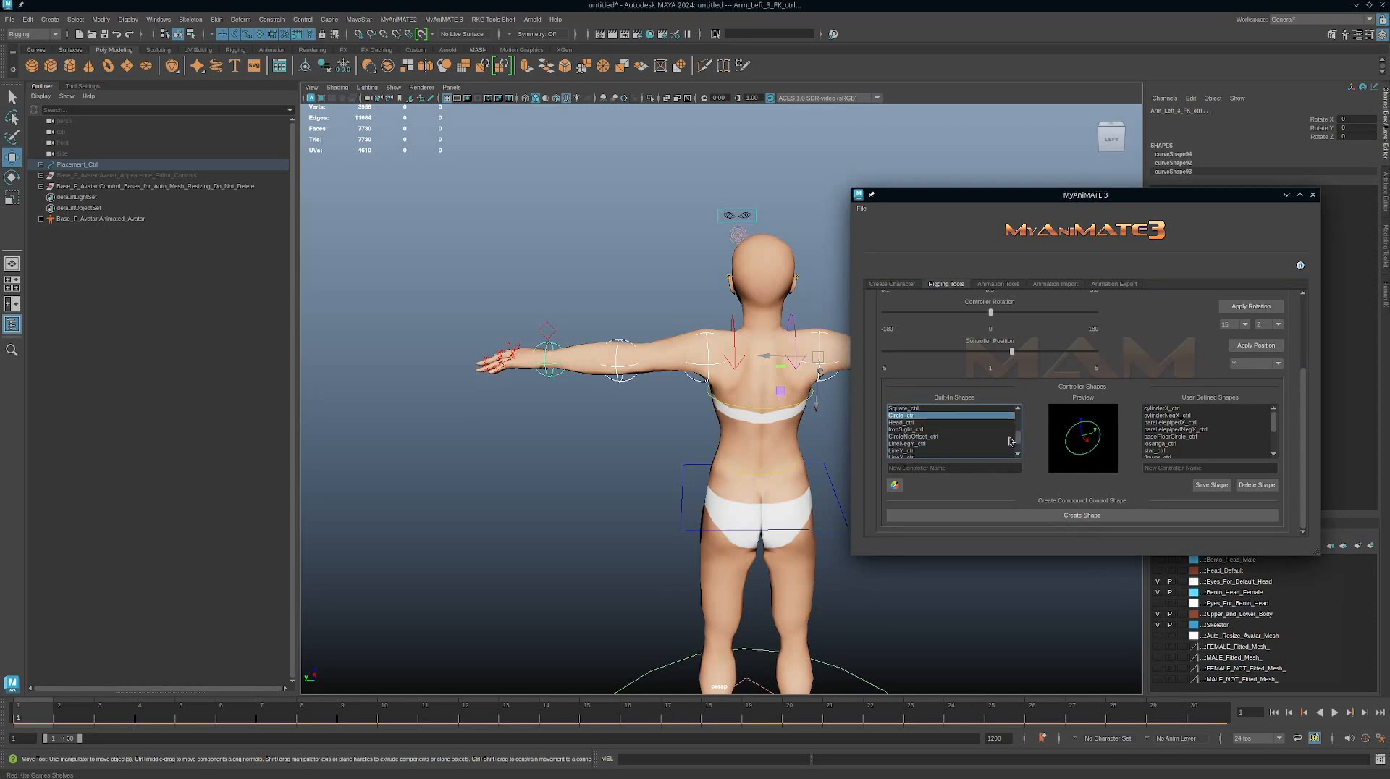
left_click(928, 438)
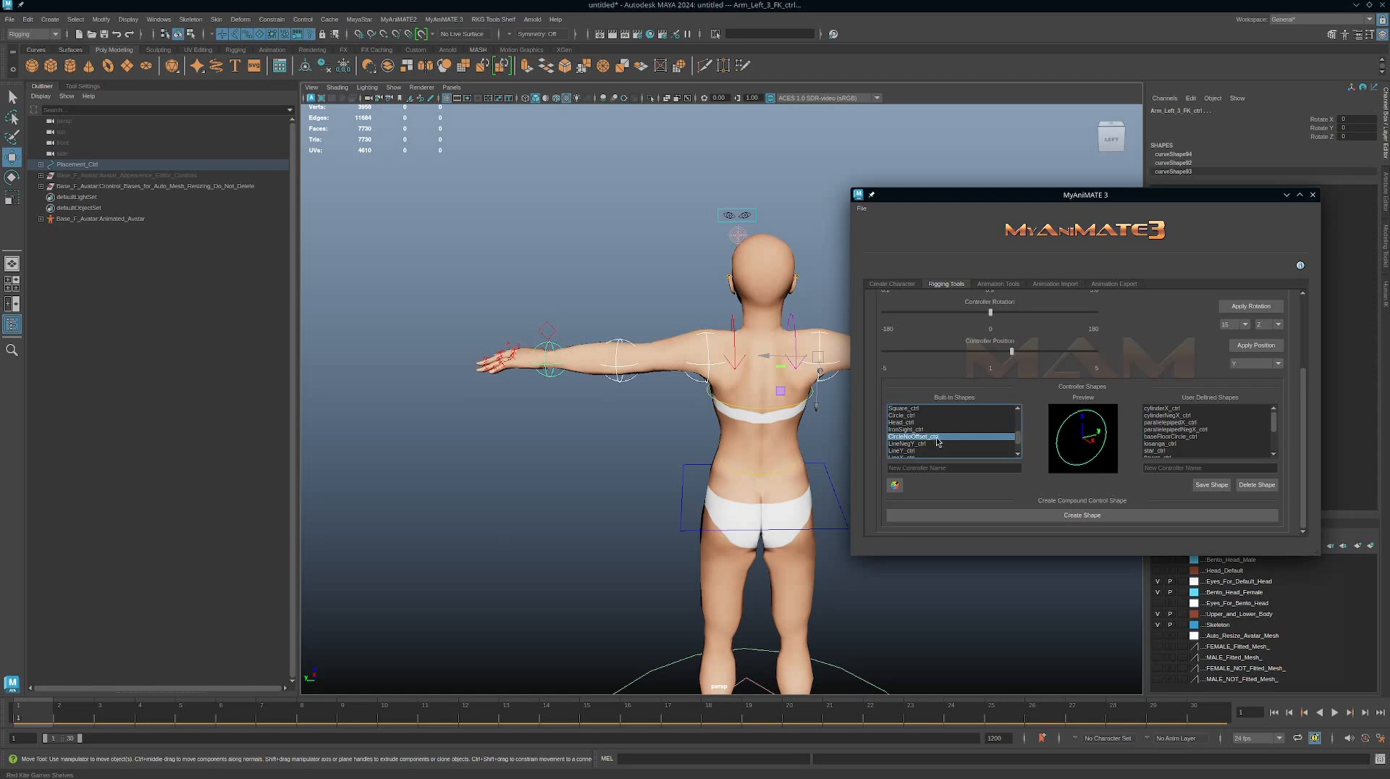
double_click(936, 436)
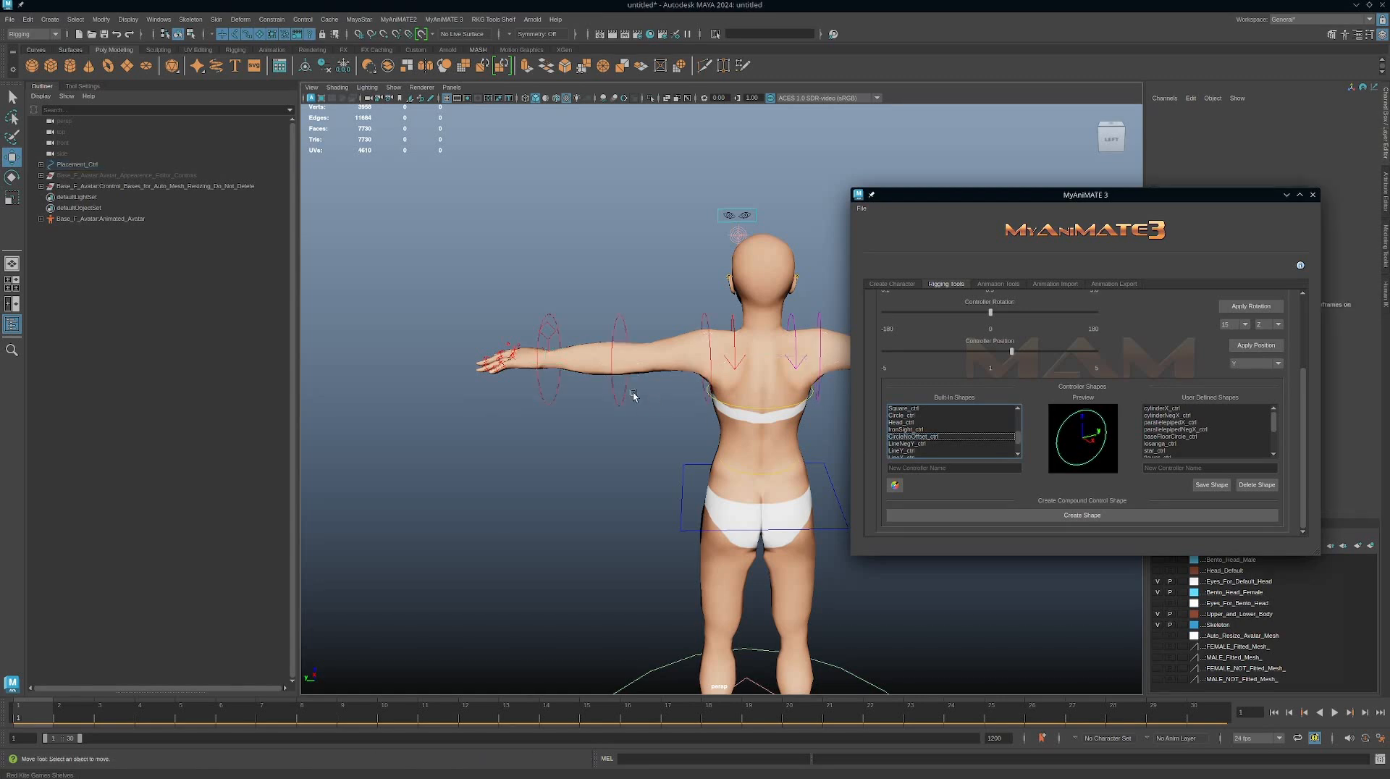
Step: Select all six circular arm FK controllers and shrink them by applying a Controller Scale of 0.8
middle_click_drag(633, 396, 413, 403, "alt")
left_click_drag(542, 406, 621, 333, "alt")
left_click(720, 338)
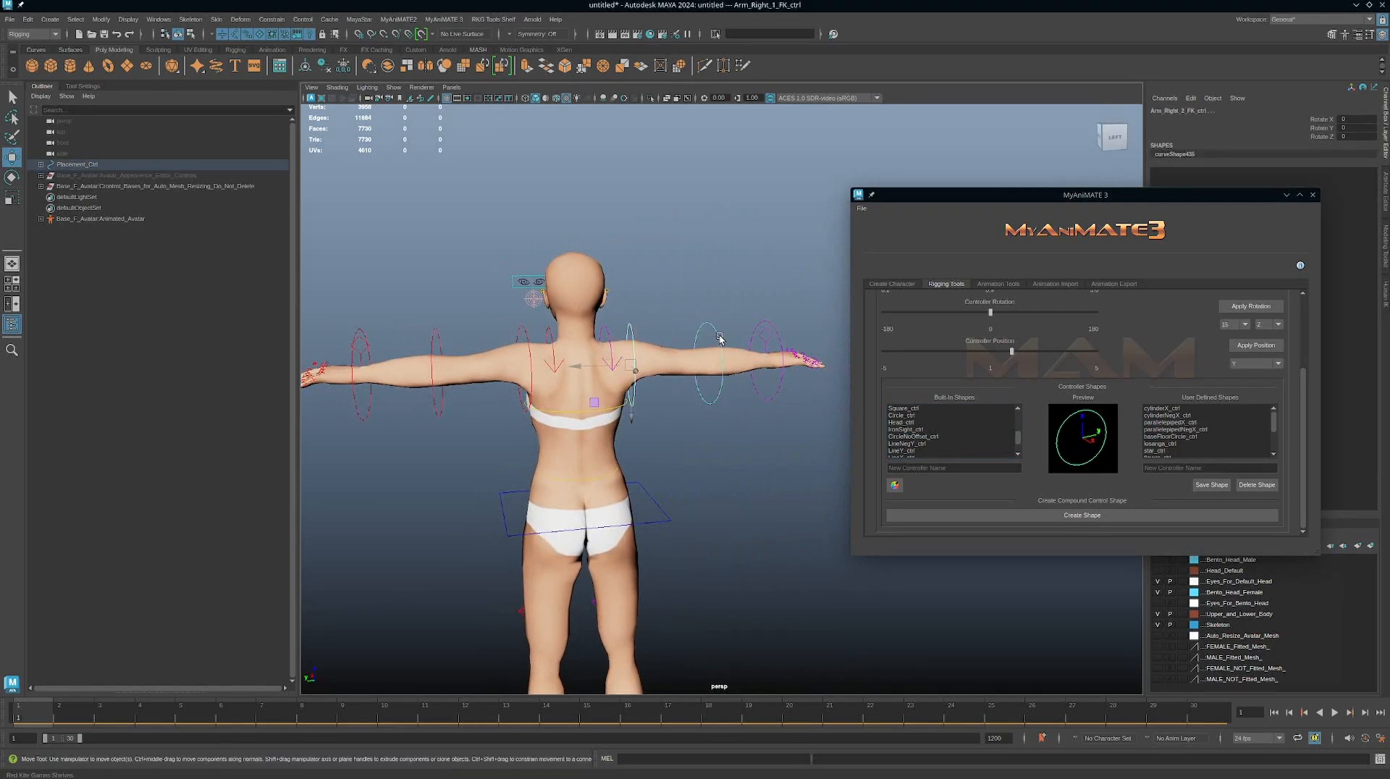
left_click_drag(758, 338, 758, 341, "shift")
middle_click_drag(653, 355, 719, 351, "alt")
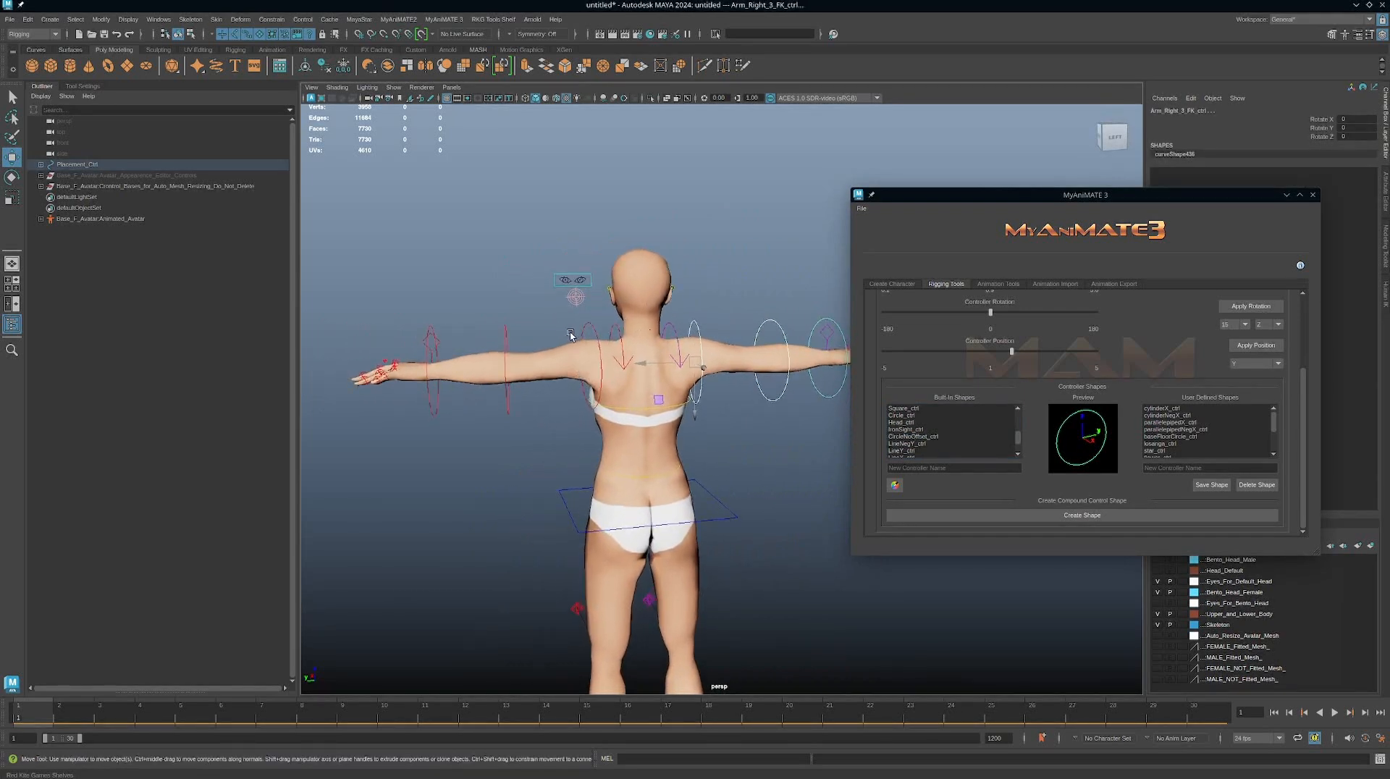
left_click_drag(582, 326, 592, 335, "shift")
left_click(504, 337, "shift")
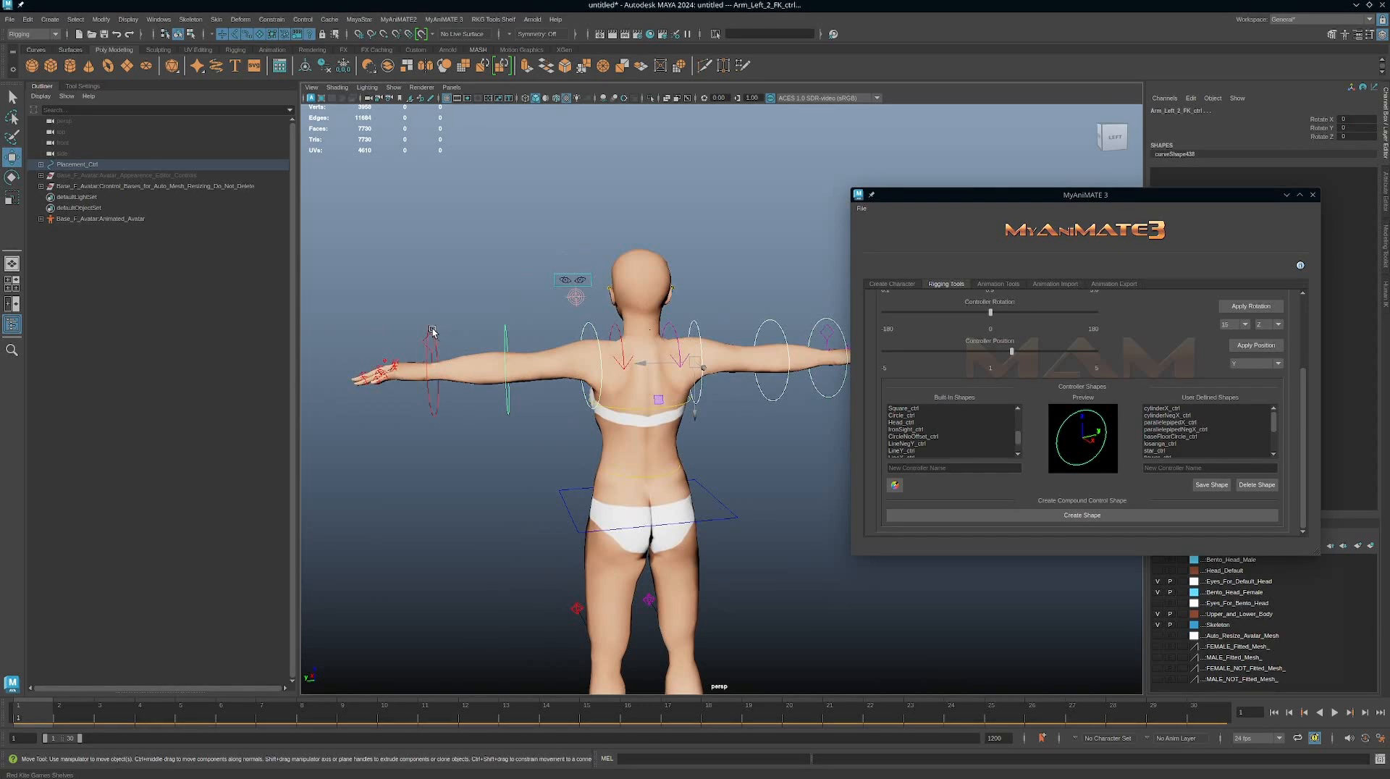
left_click(432, 331, "shift")
scroll(1045, 354, "up", 2)
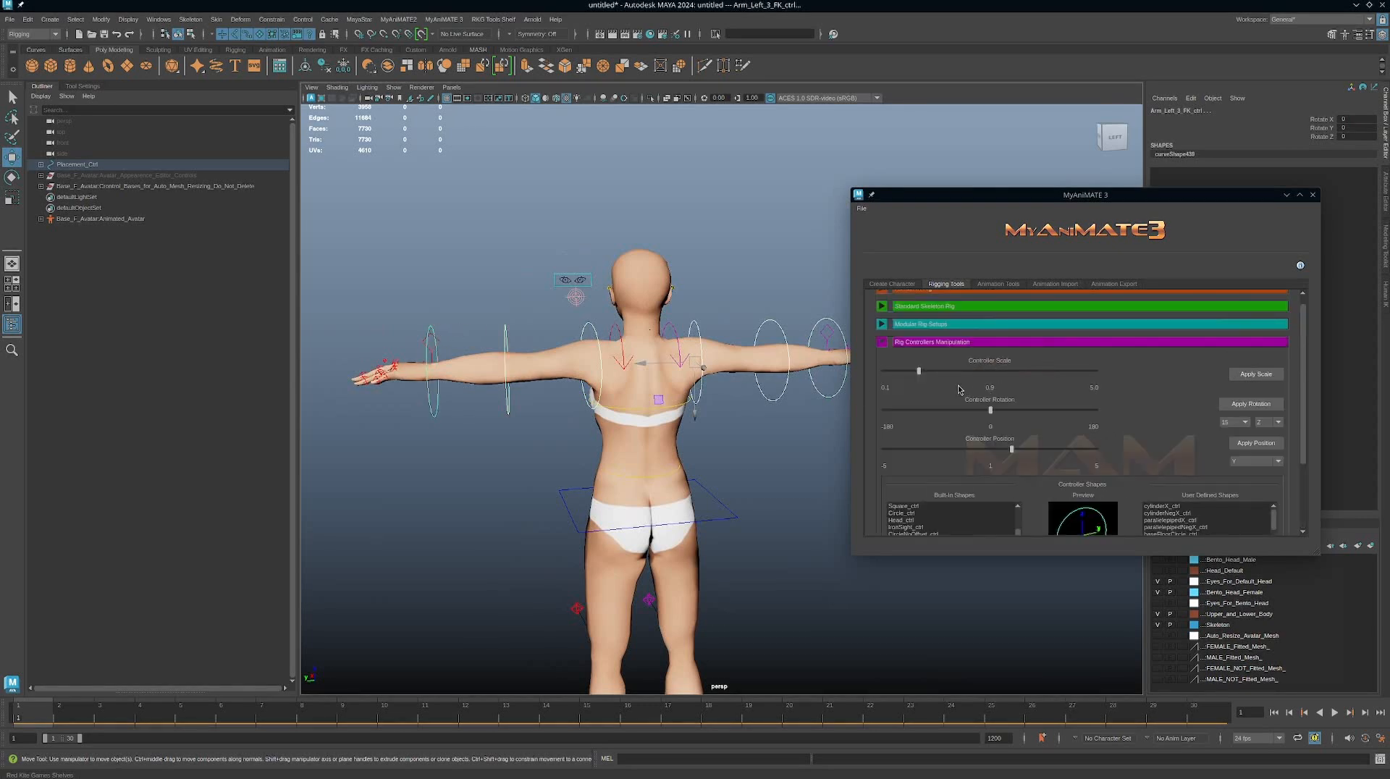
left_click_drag(919, 376, 914, 376)
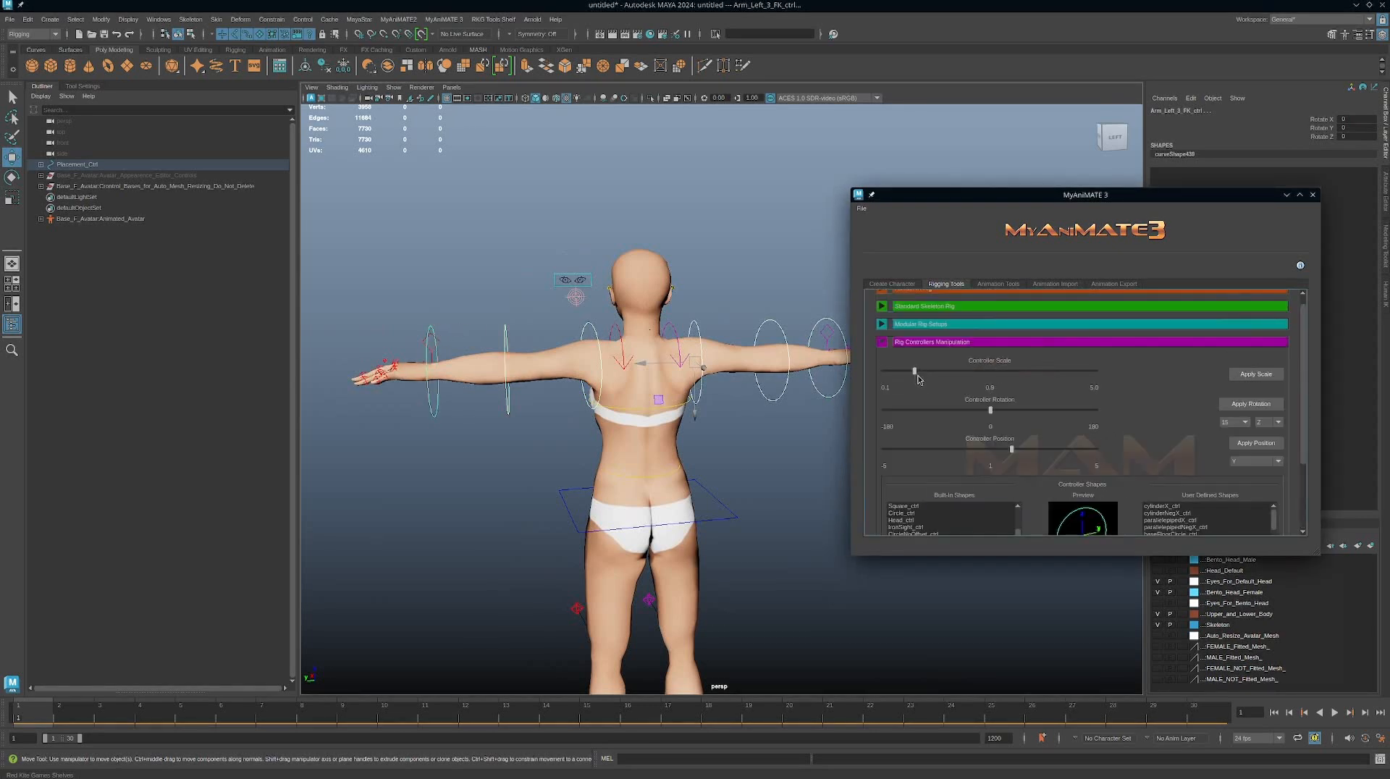
left_click(1254, 375)
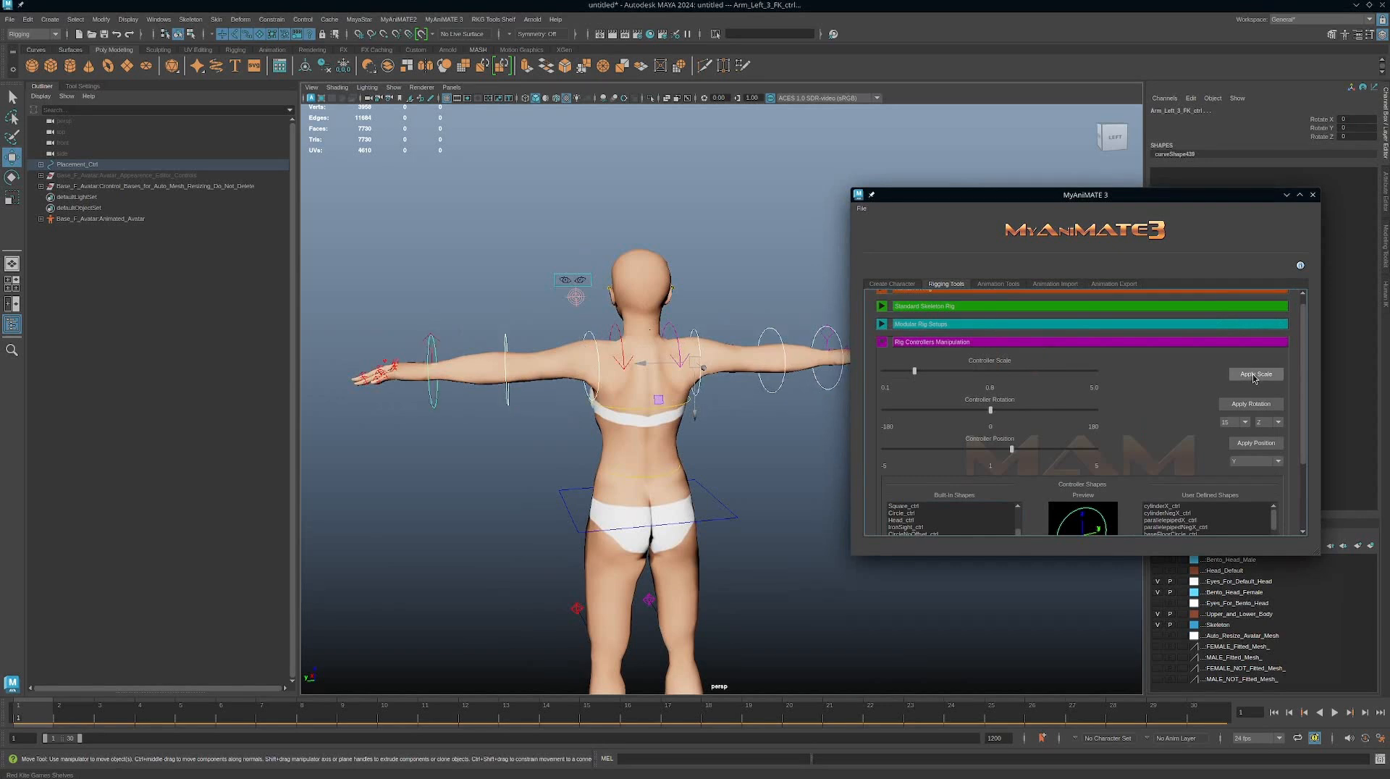
Step: Deselect both shoulder FK controllers and shrink the elbow and wrist FK circles by applying the 0.8 Controller Scale twice
left_click_drag(715, 362, 682, 334, "alt")
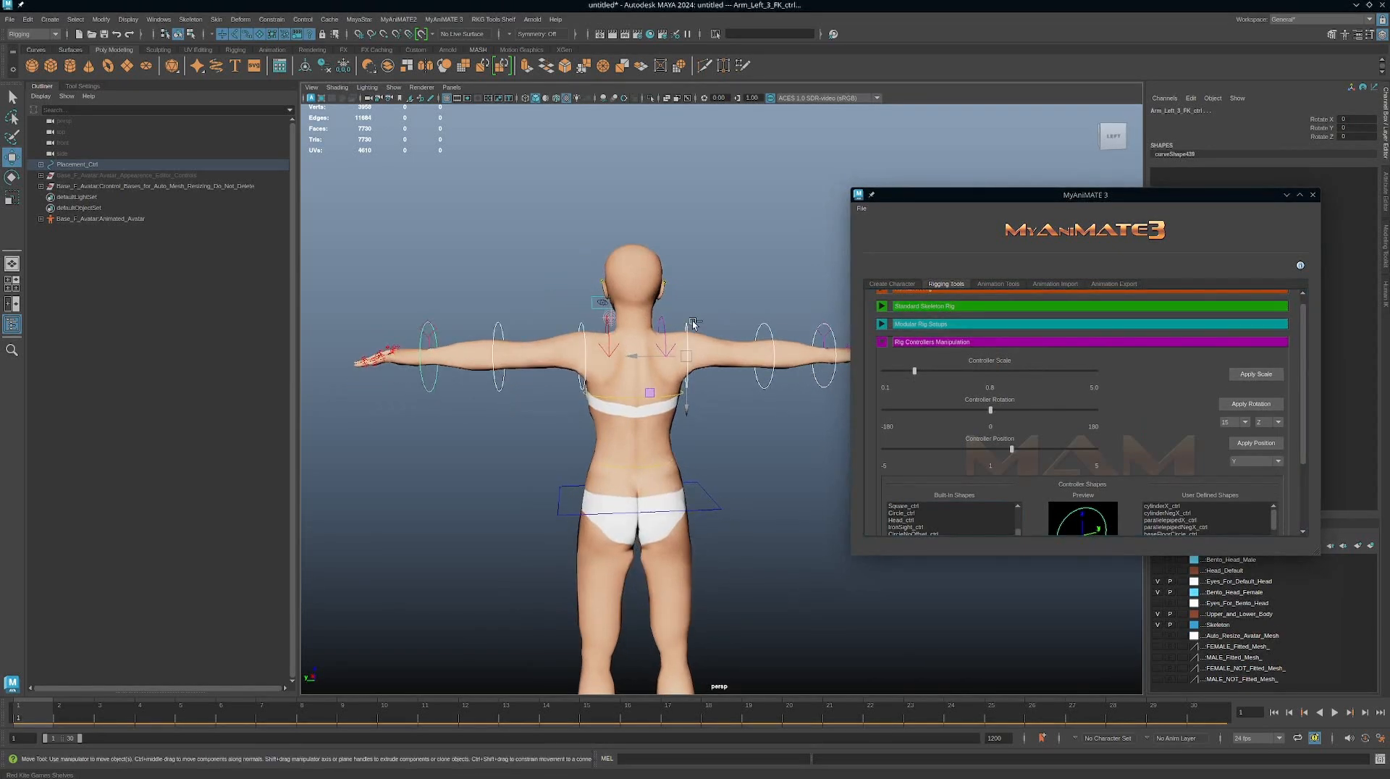
left_click(686, 326, "ctrl")
left_click(579, 327, "ctrl")
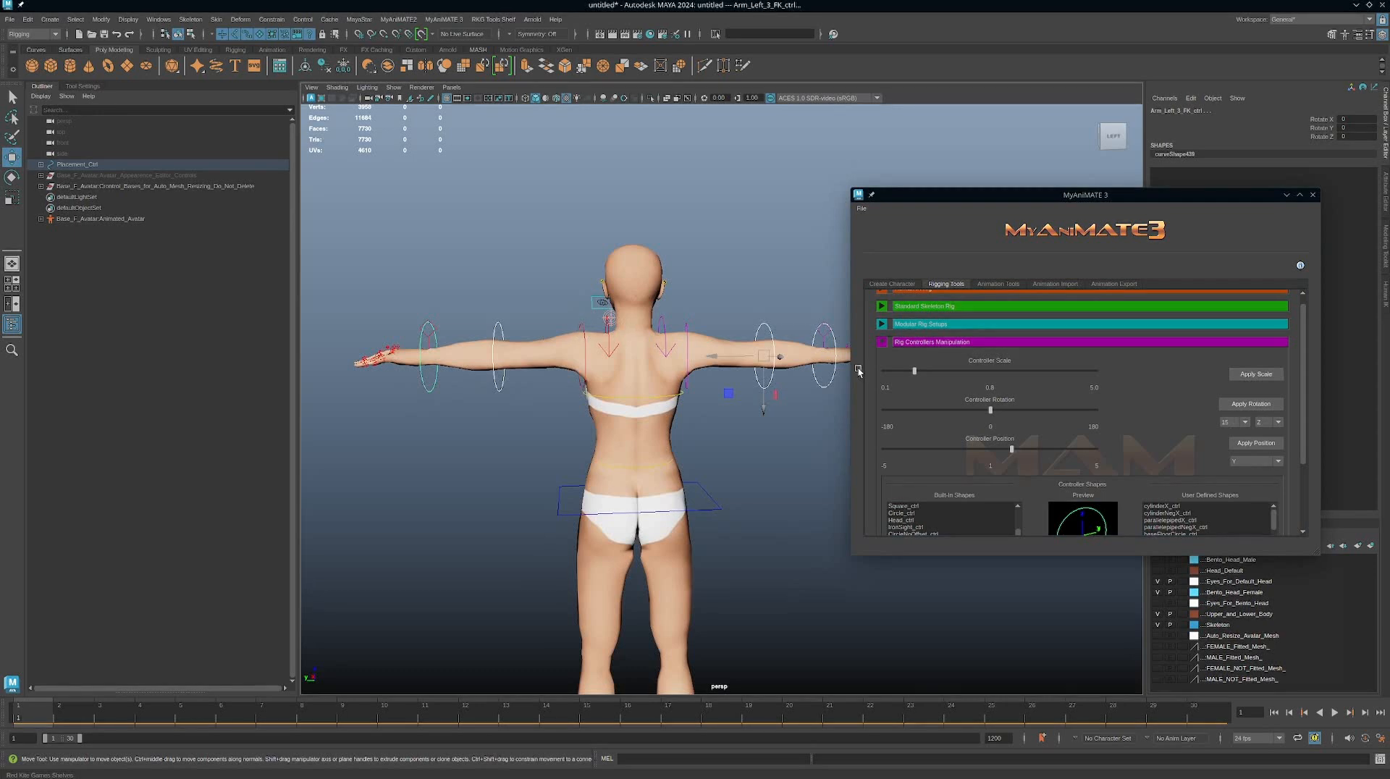
left_click(1247, 375)
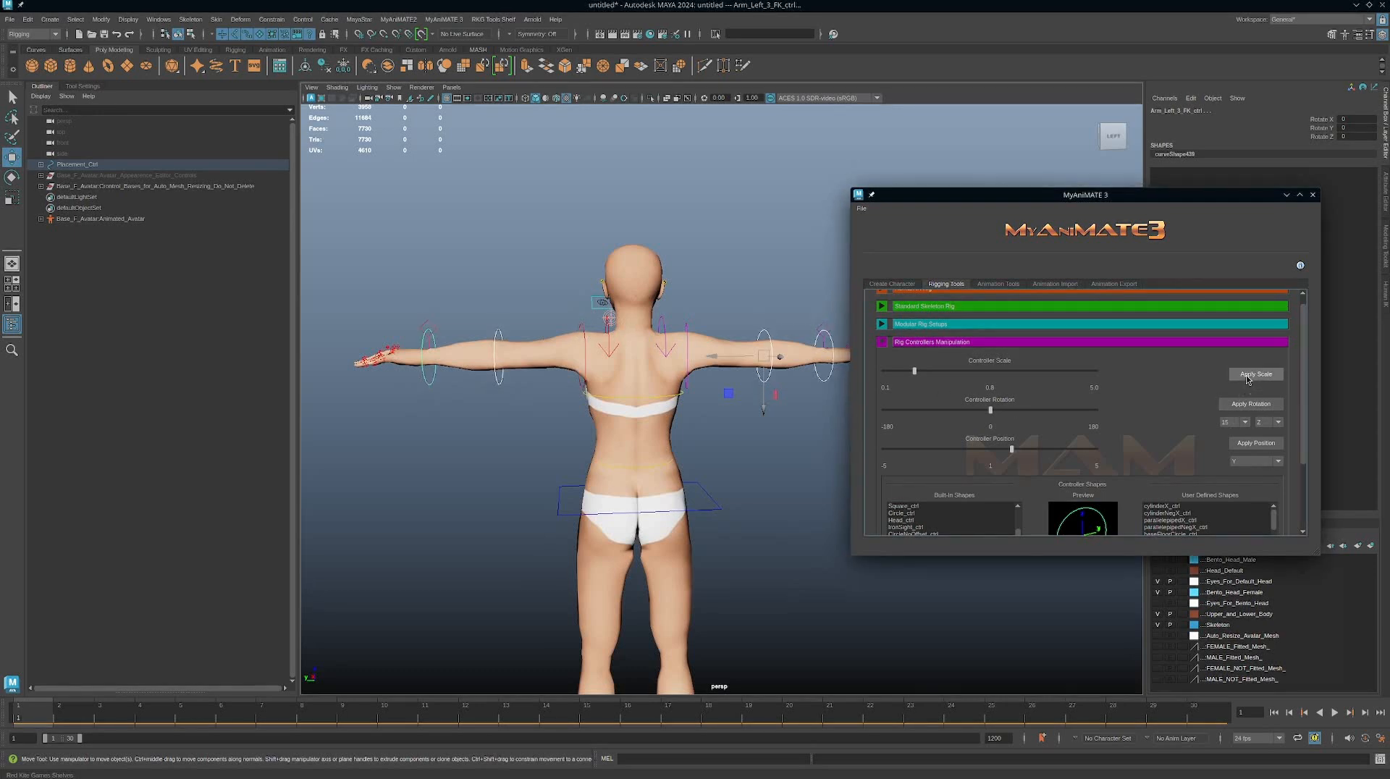
left_click(1245, 375)
Step: Deselect both elbow FK controllers and shrink the two wrist FK circles by applying the 0.8 Controller Scale twice more
left_click_drag(754, 331, 773, 347, "ctrl")
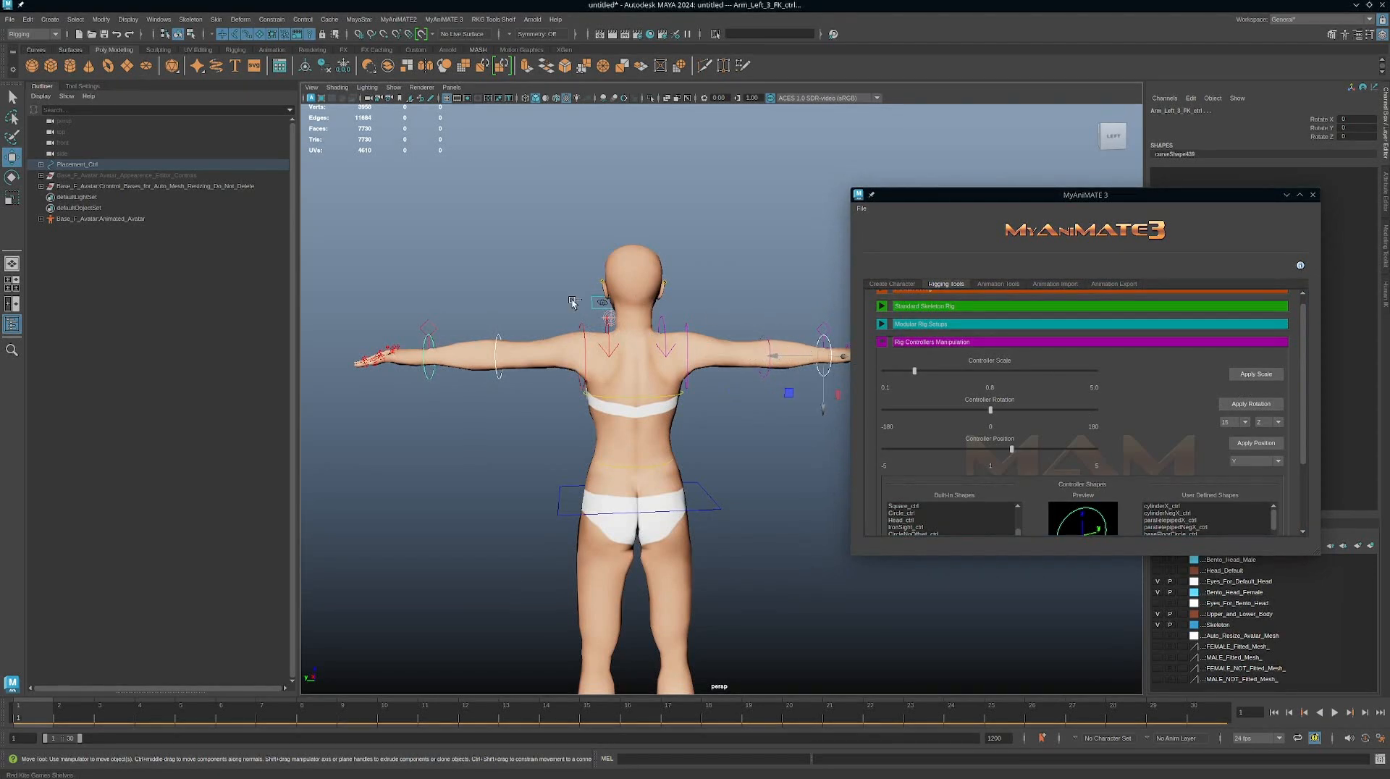
left_click_drag(487, 328, 506, 342, "ctrl")
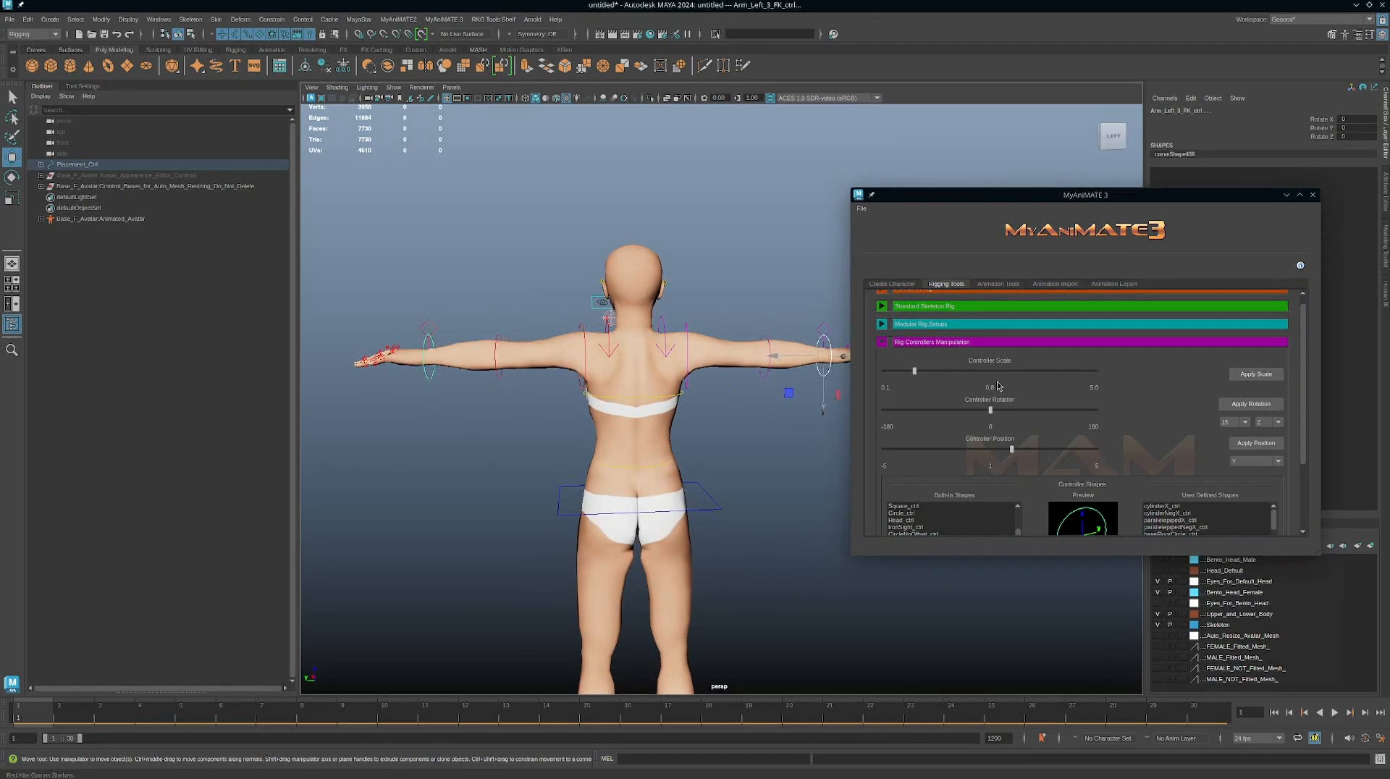
left_click(1254, 375)
left_click(1254, 374)
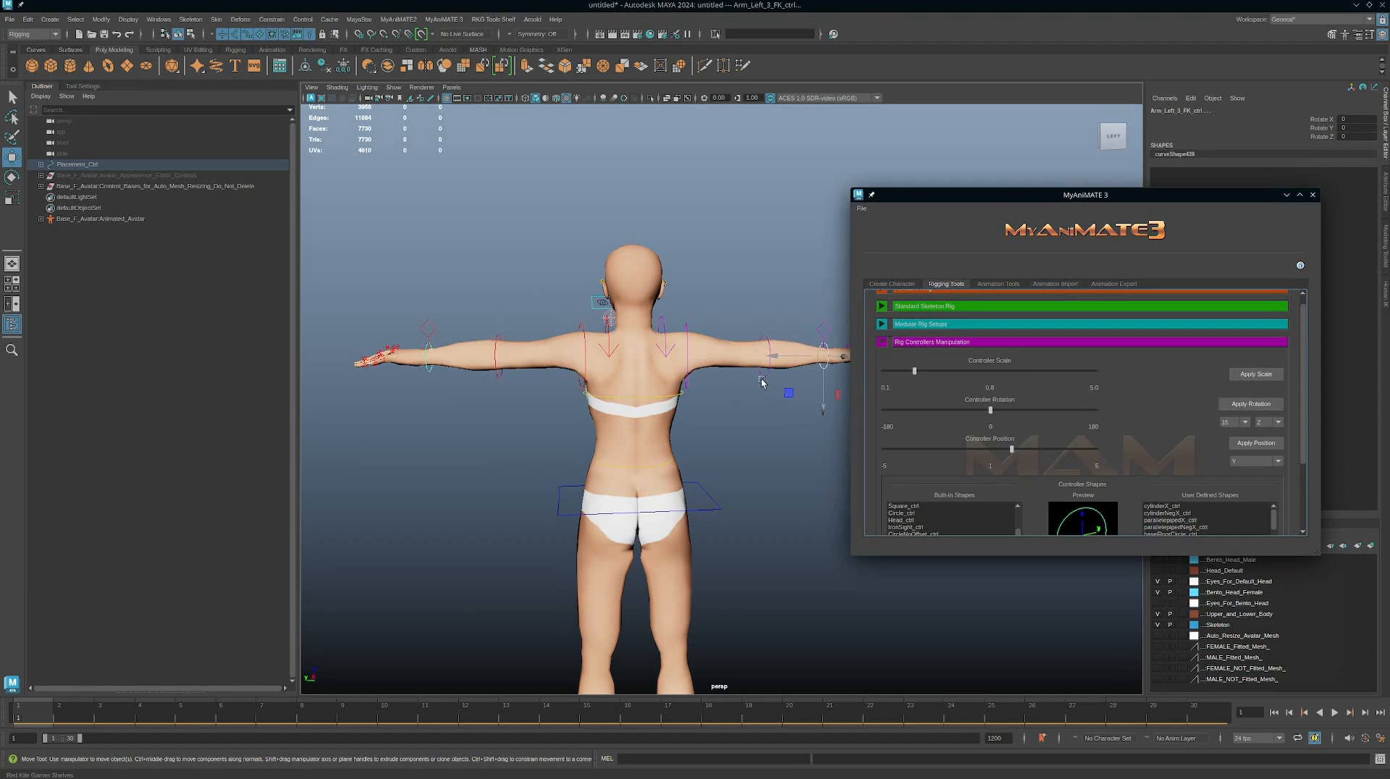
Step: Clear the selection and inspect the resized arm controllers from the avatar's front
middle_click_drag(712, 368, 648, 350, "alt")
left_click_drag(718, 352, 653, 419, "alt")
left_click(751, 301)
left_click_drag(740, 296, 731, 329, "alt")
right_click_drag(731, 329, 639, 365, "alt")
middle_click_drag(639, 365, 654, 385, "alt")
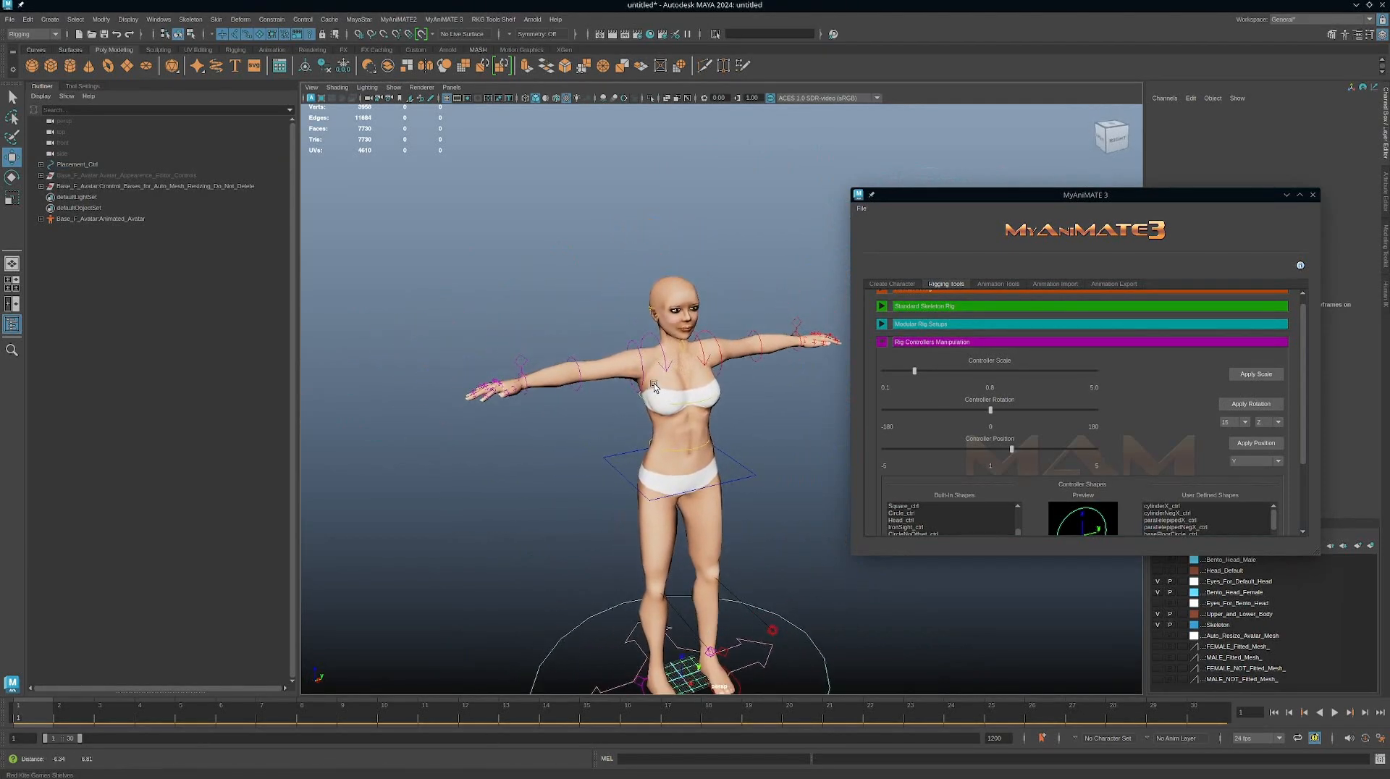
left_click_drag(653, 386, 749, 410, "alt")
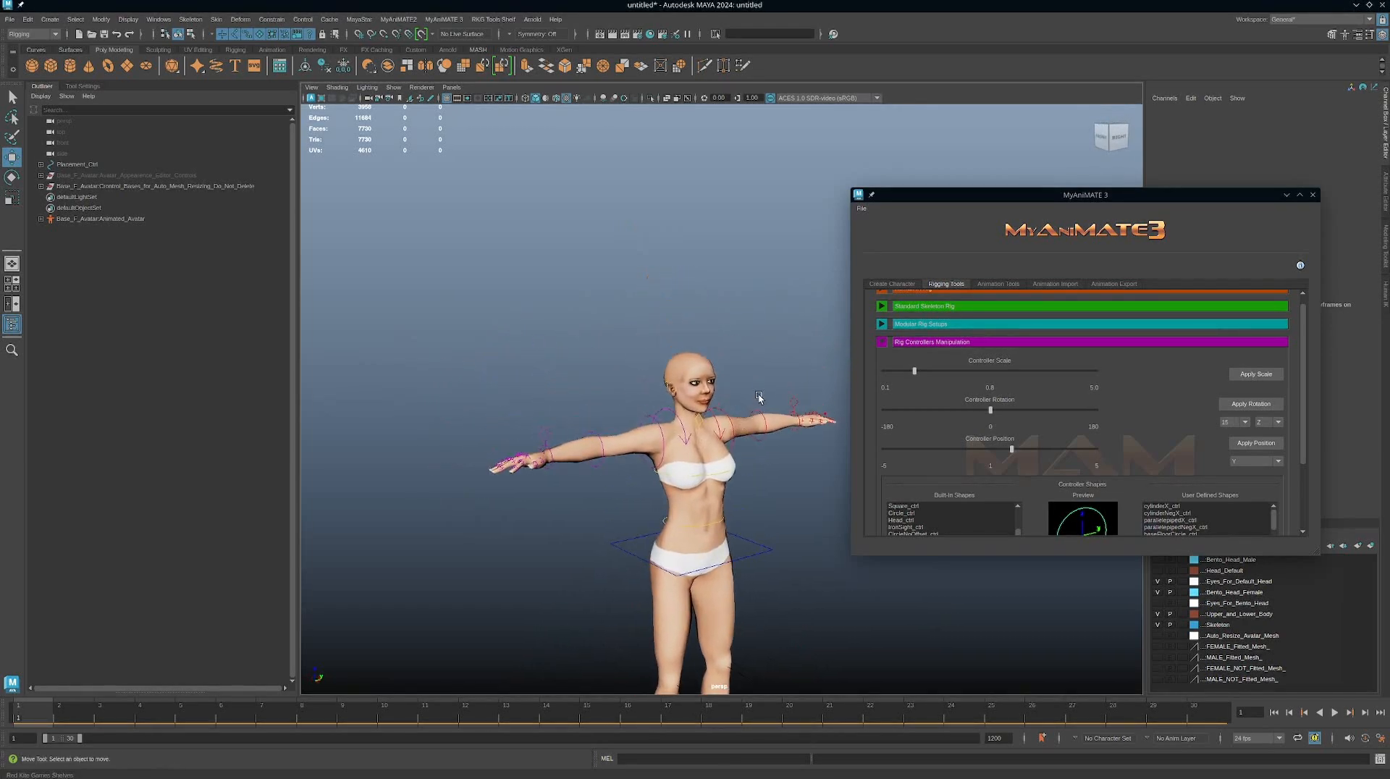
Step: Show the avatar in wireframe and test-move the left and right forehead face controllers, undoing each move
key("4")
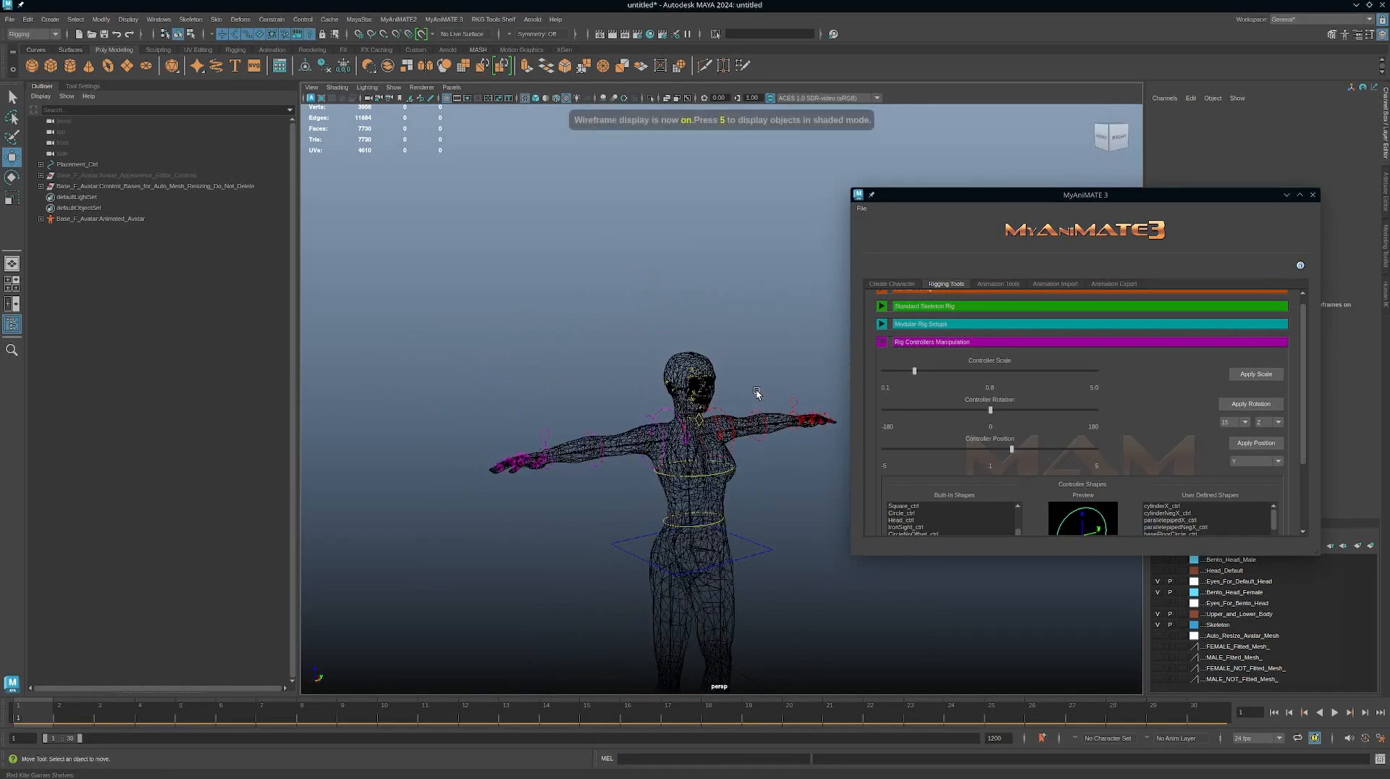
scroll(662, 327, "up", 5)
left_click_drag(659, 326, 745, 366, "alt")
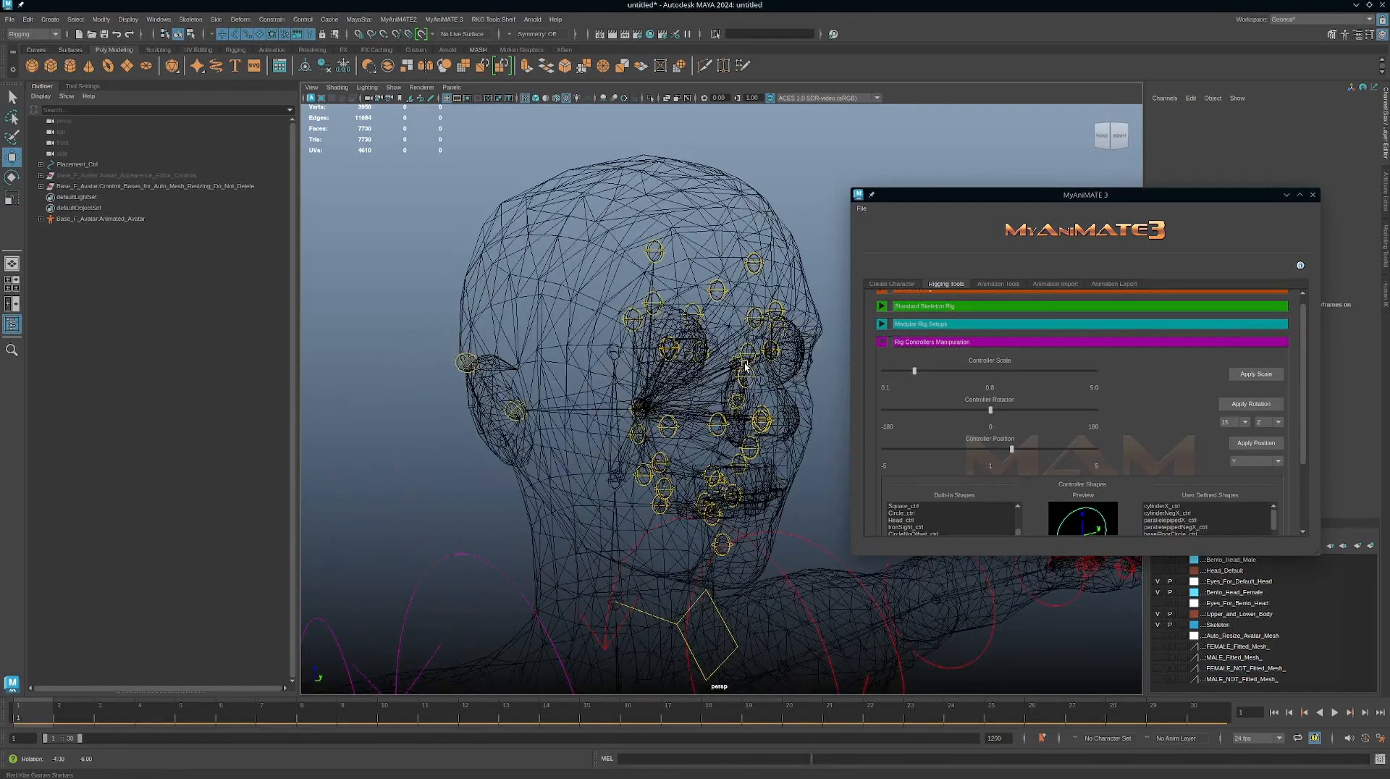
left_click(769, 307)
left_click(750, 260)
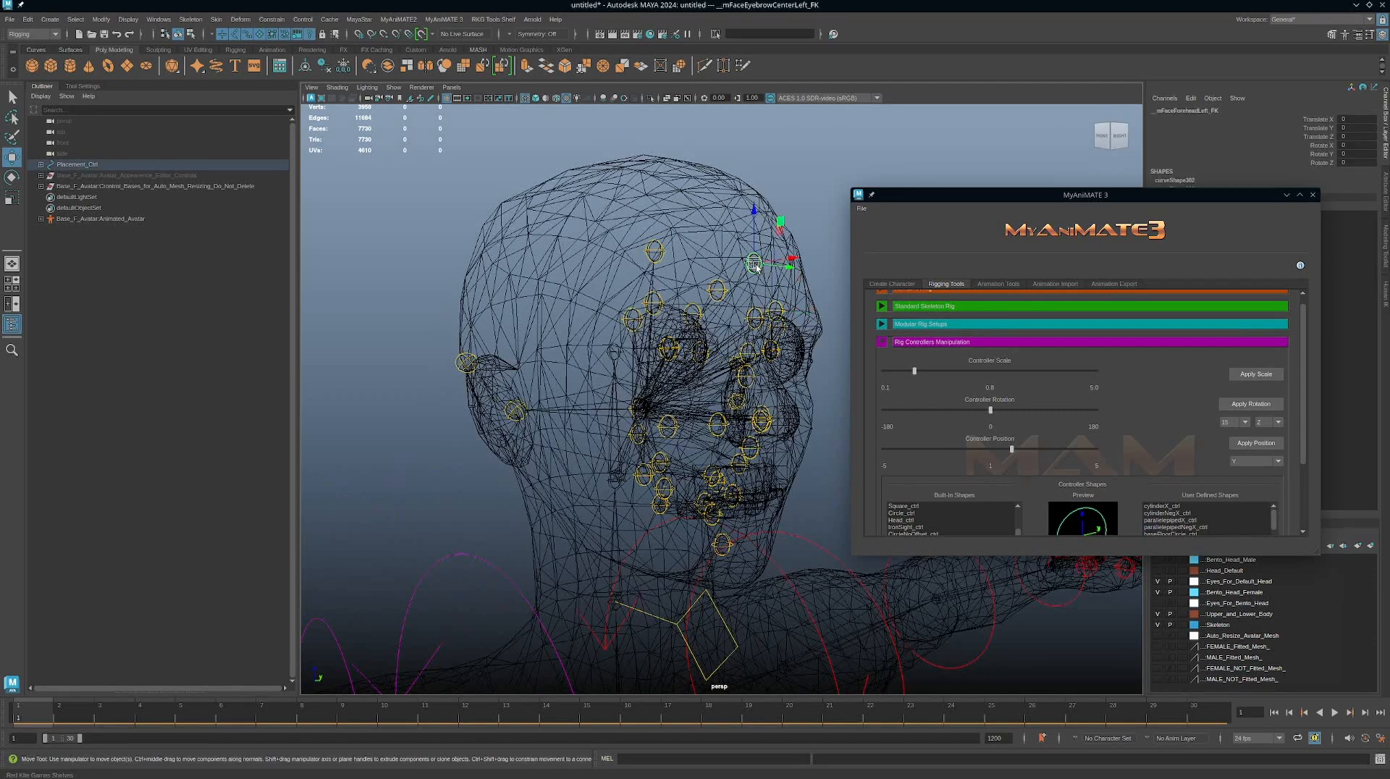
left_click_drag(781, 224, 775, 256)
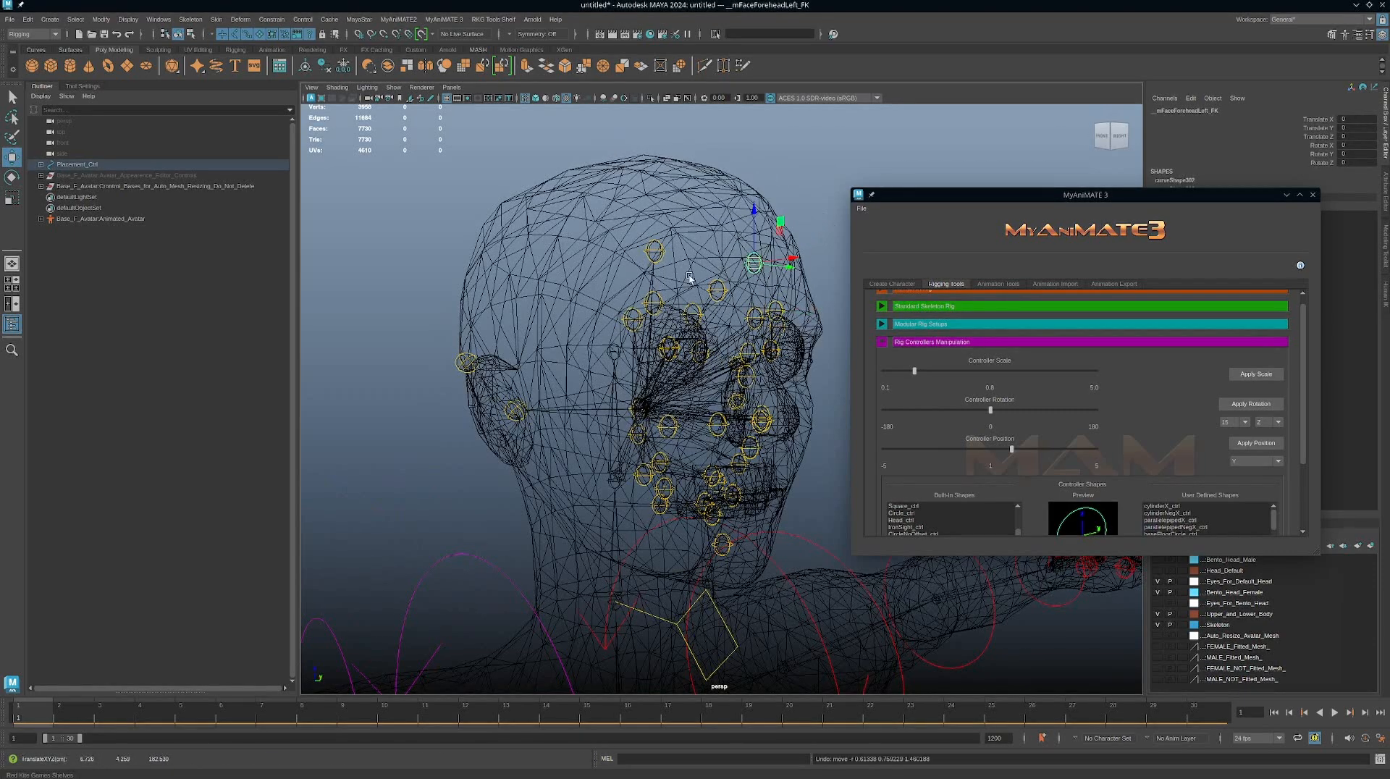
left_click(653, 252)
mouse_move(671, 249)
left_mouse_down()
mouse_move(683, 245)
mouse_move(669, 232)
left_mouse_up()
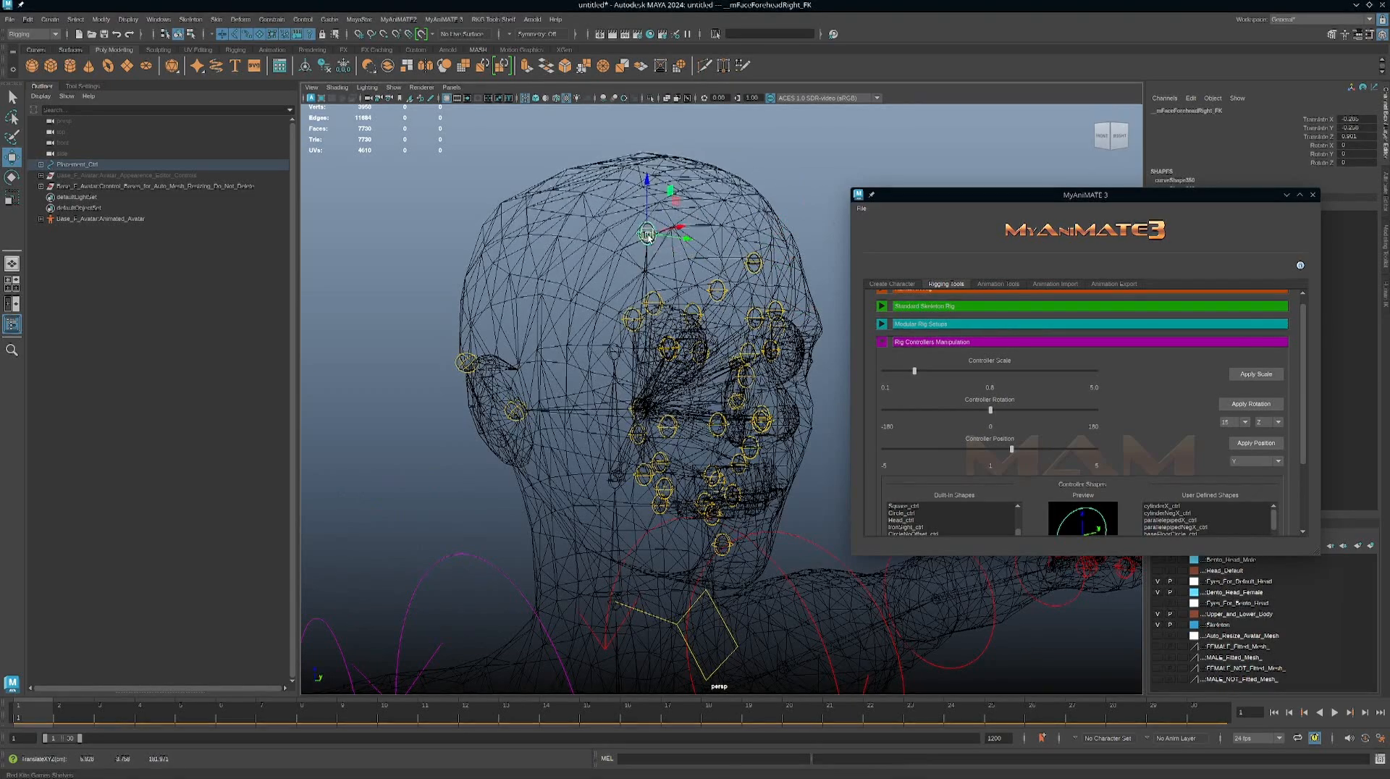
key("ctrl+z")
Step: Return the avatar to textured display and clear the face controller selection
scroll(615, 349, "down", 8)
scroll(615, 349, "down", 6)
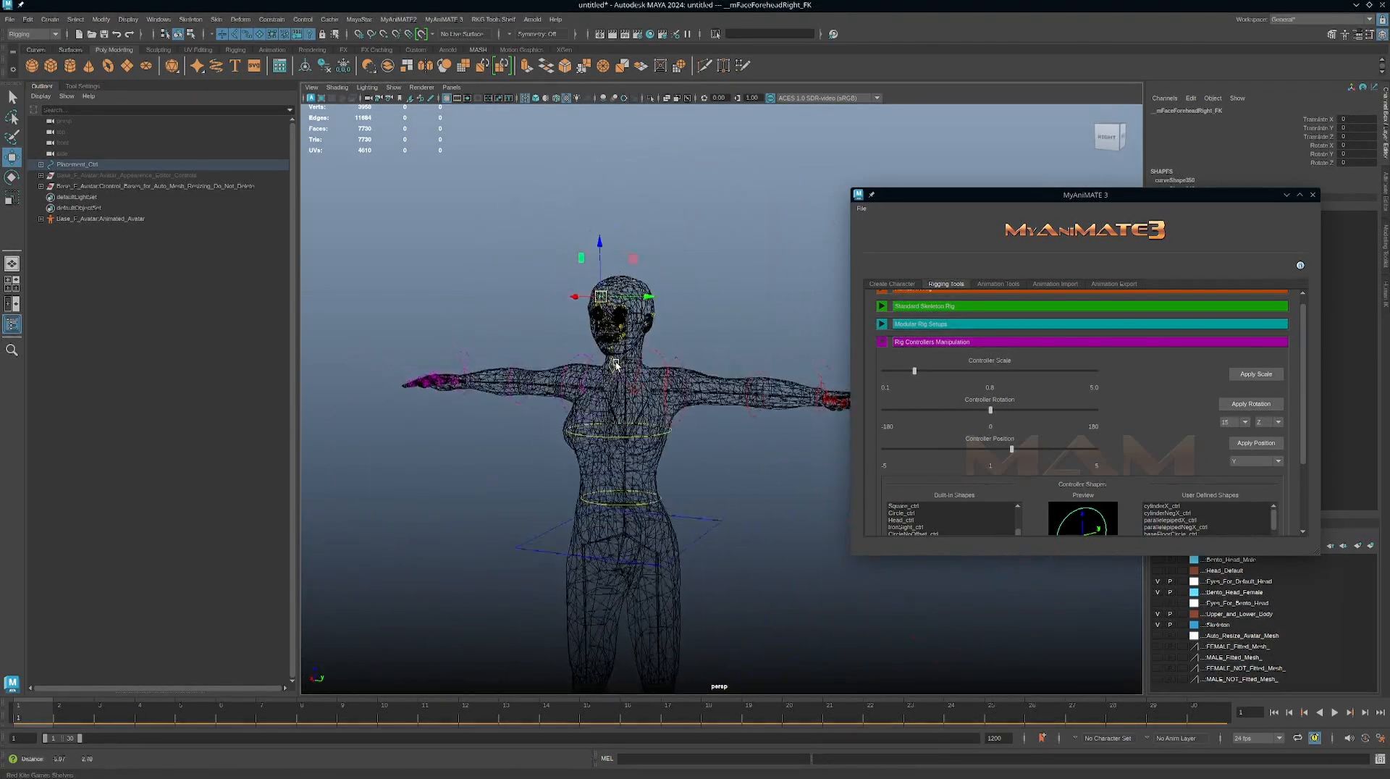
mouse_move(615, 366)
left_mouse_down("alt")
mouse_move(687, 356)
mouse_move(632, 372)
left_mouse_up("alt")
scroll(633, 374, "down", 2)
middle_click_drag(634, 379, 613, 370, "alt")
left_click_drag(612, 369, 691, 364, "alt")
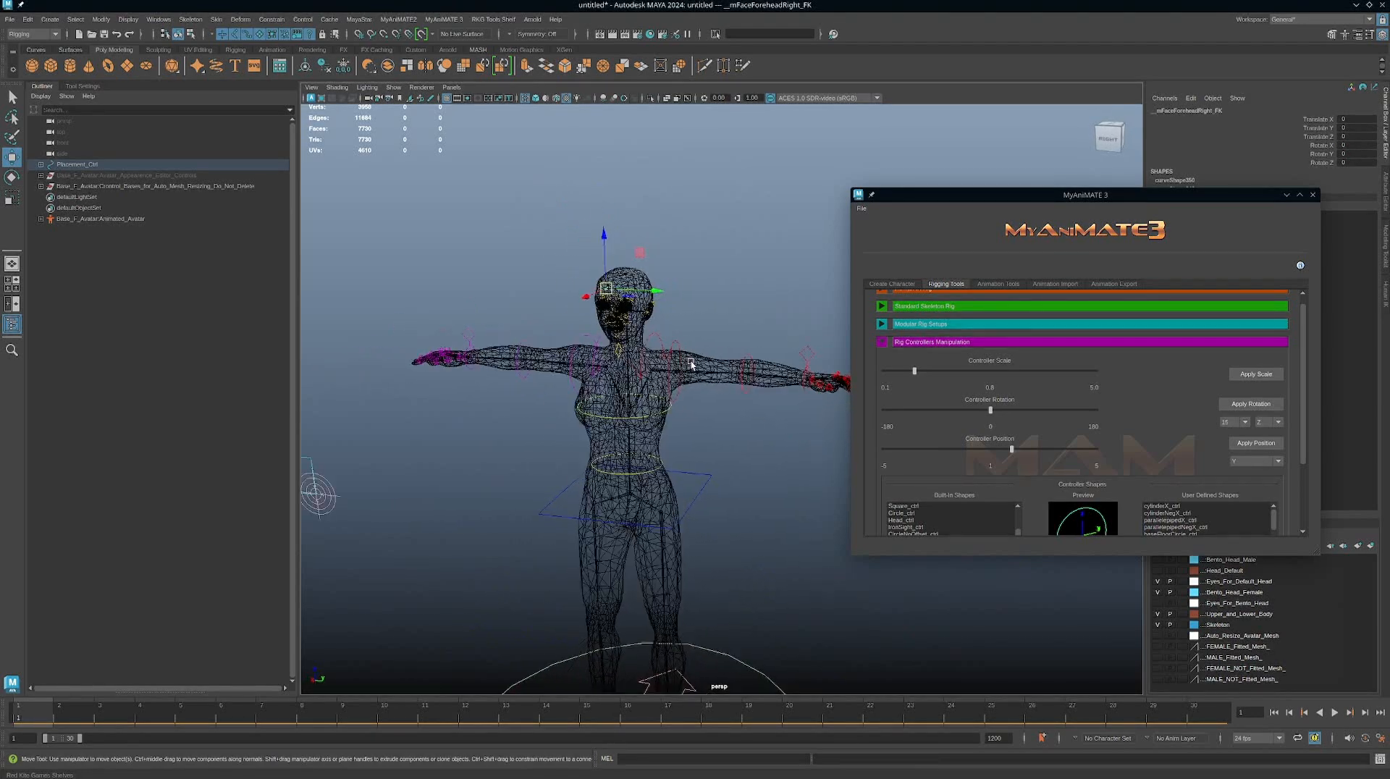
key("6")
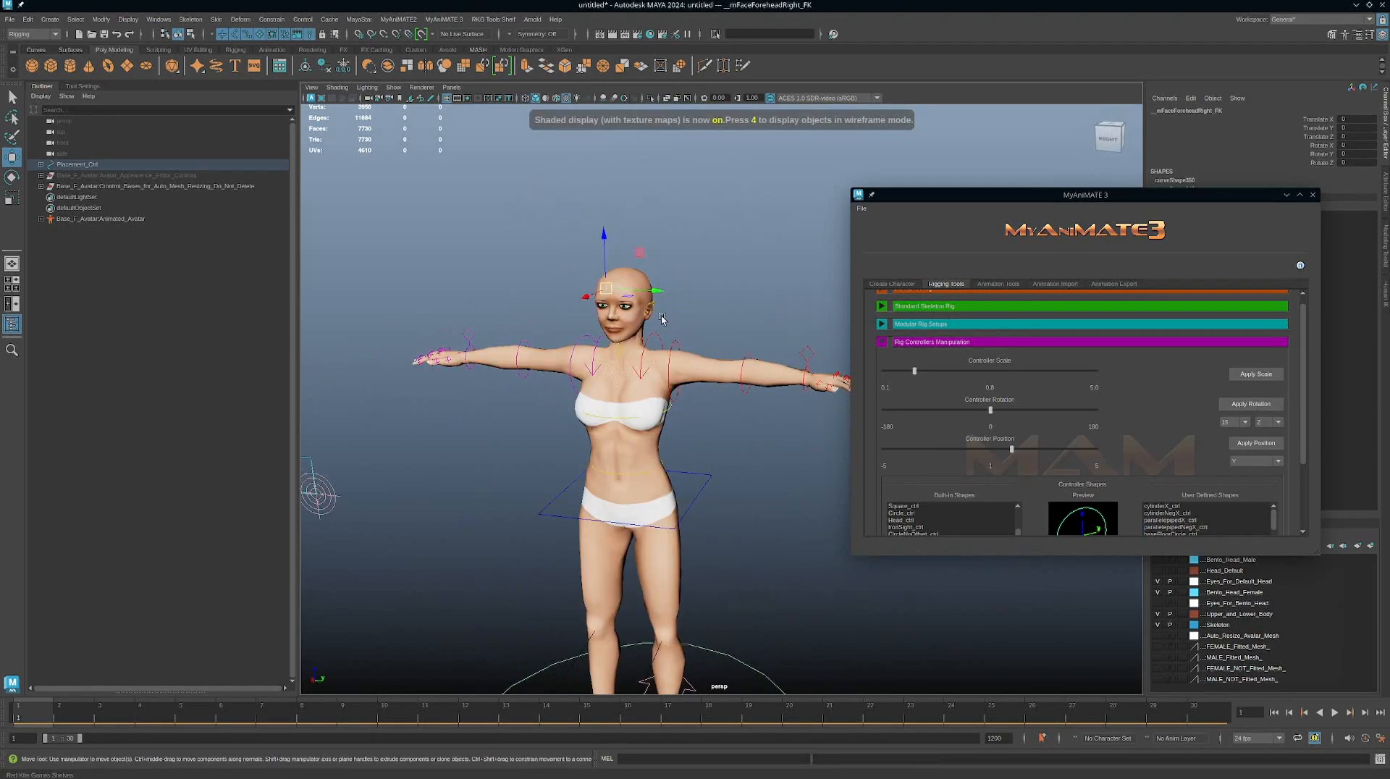
left_click(732, 275)
Step: Select the left and right arm FK/IK switch controllers above the avatar's wrists
left_click_drag(680, 328, 765, 335, "alt")
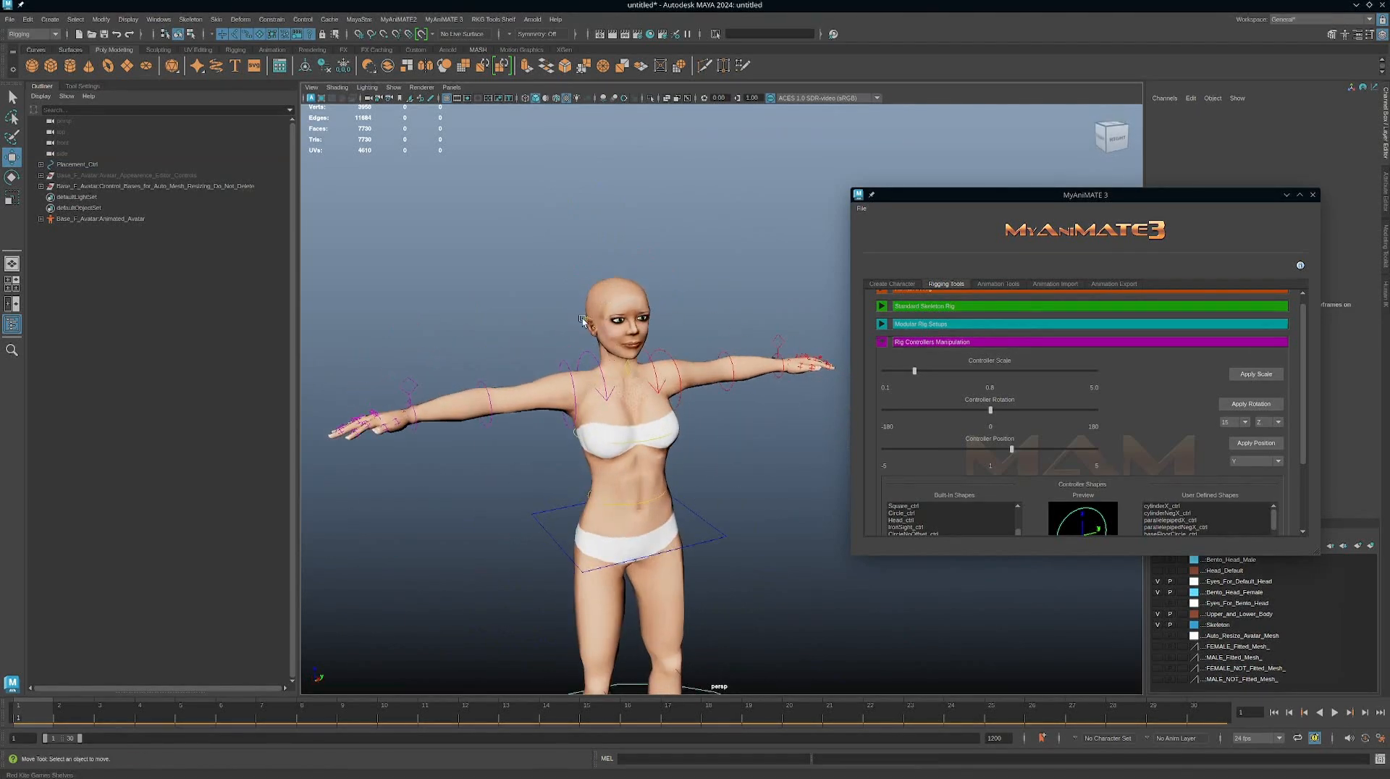
right_click_drag(670, 317, 702, 303, "alt")
middle_click_drag(702, 303, 697, 301, "alt")
mouse_move(729, 335)
left_mouse_down("alt")
mouse_move(745, 335)
mouse_move(707, 323)
left_mouse_up("alt")
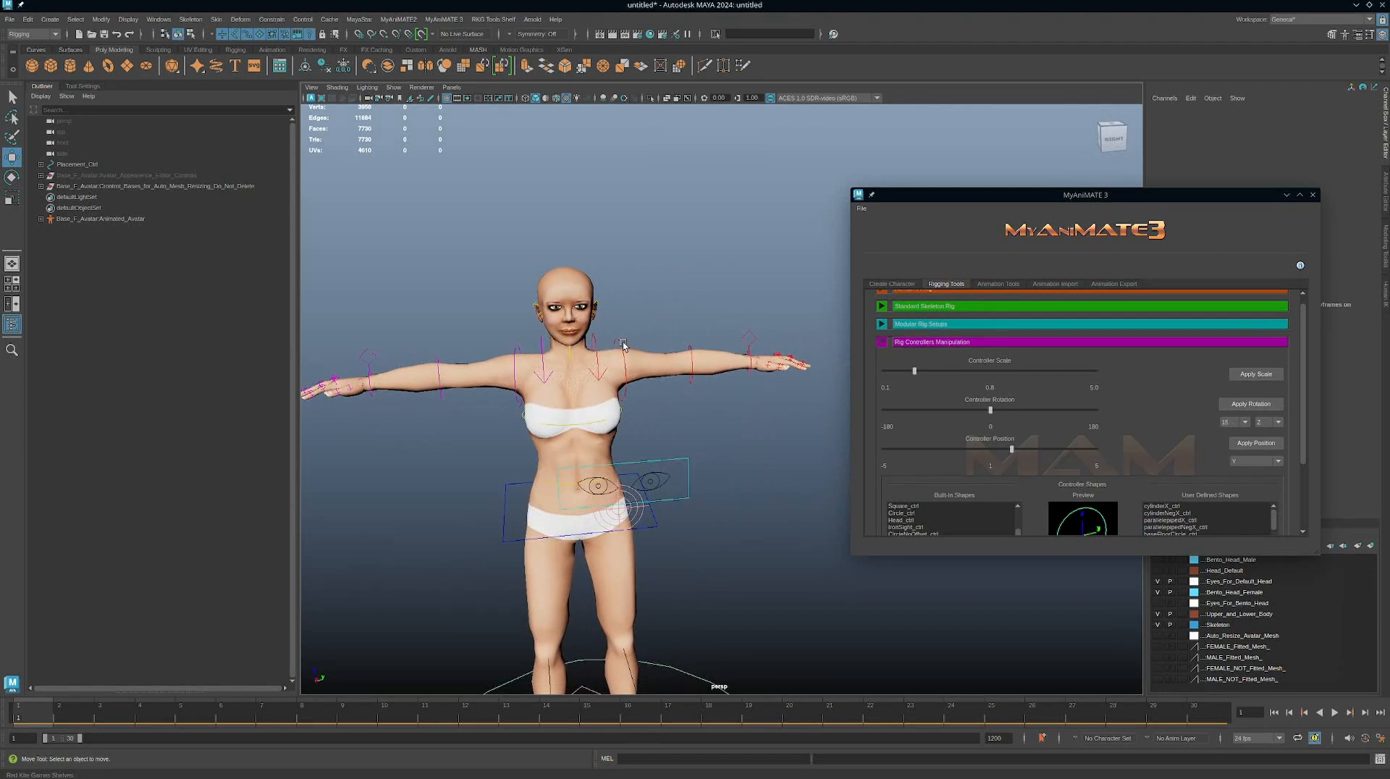
left_click_drag(719, 366, 723, 335, "alt")
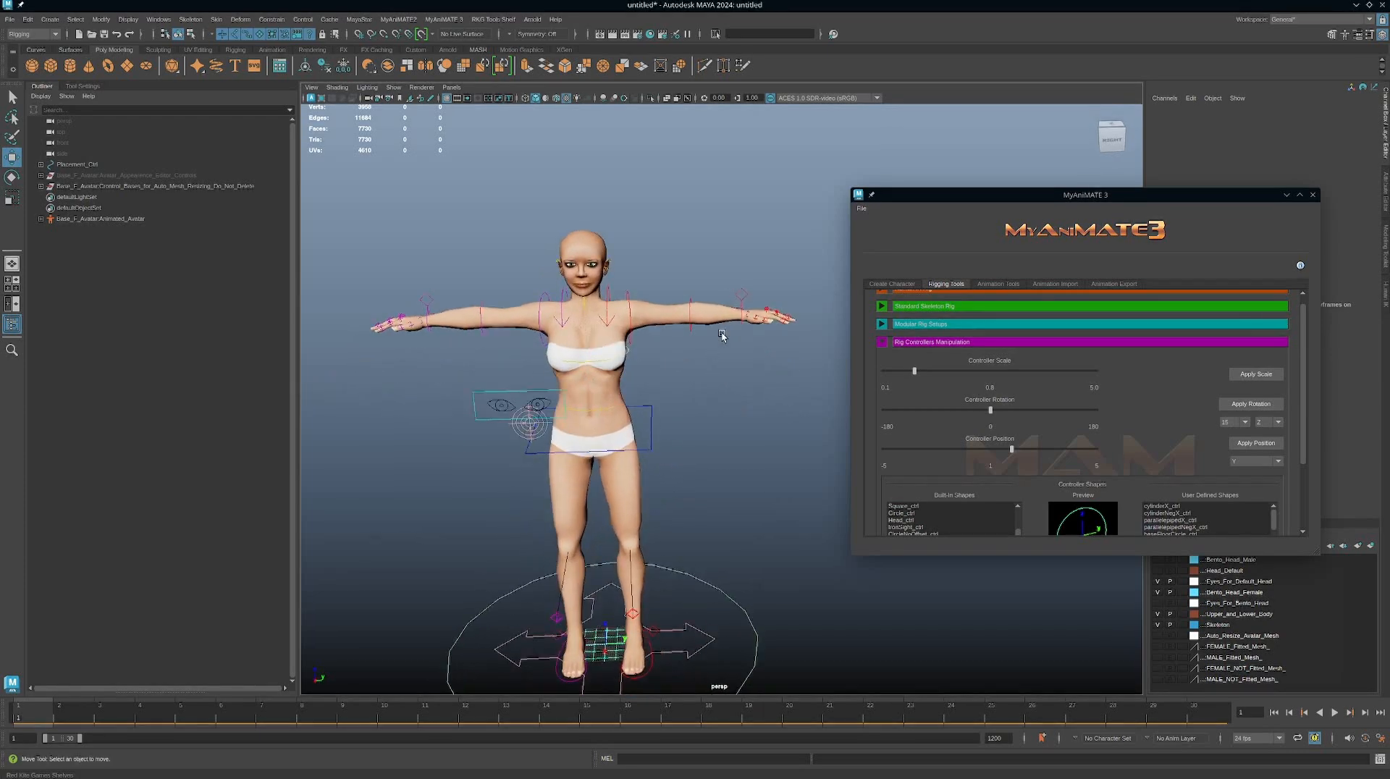
left_click(740, 294)
left_click_drag(647, 361, 771, 327, "alt")
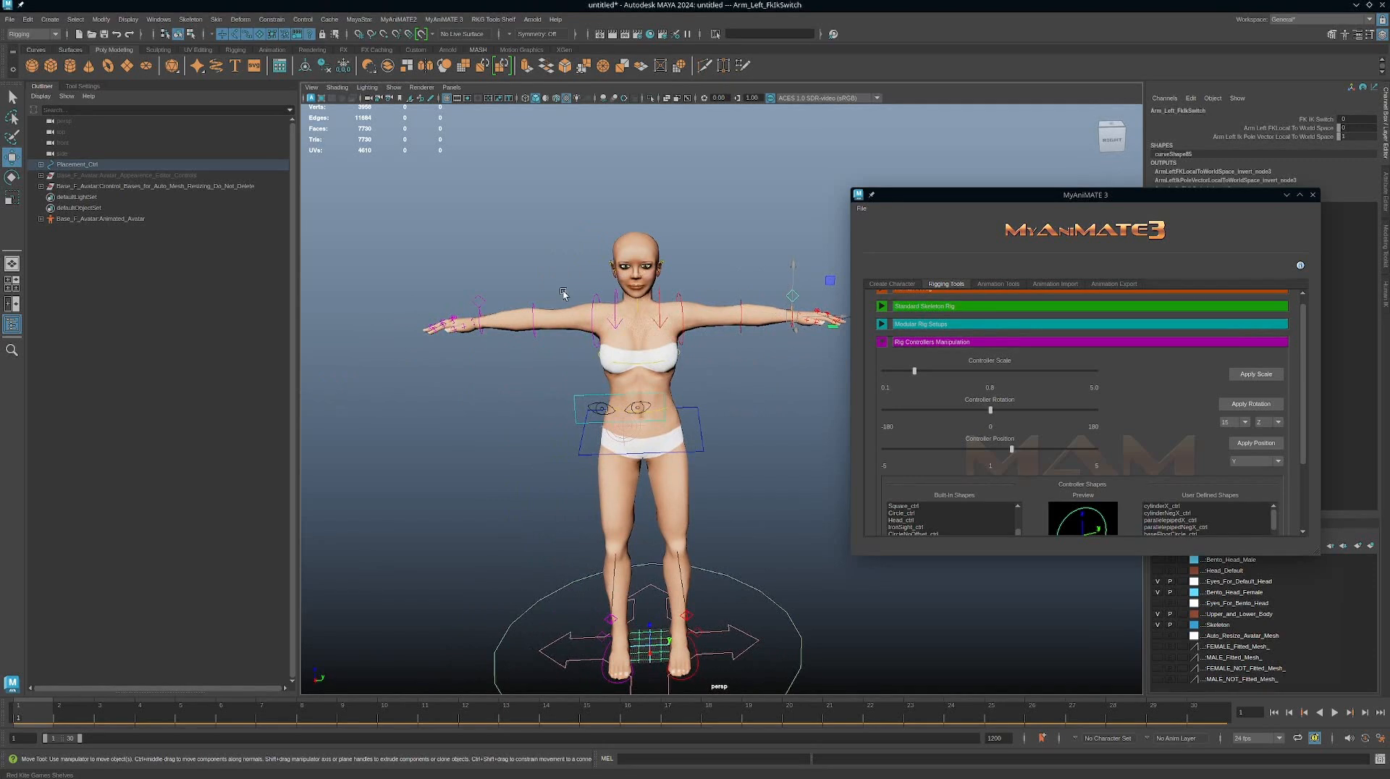
left_click(481, 303)
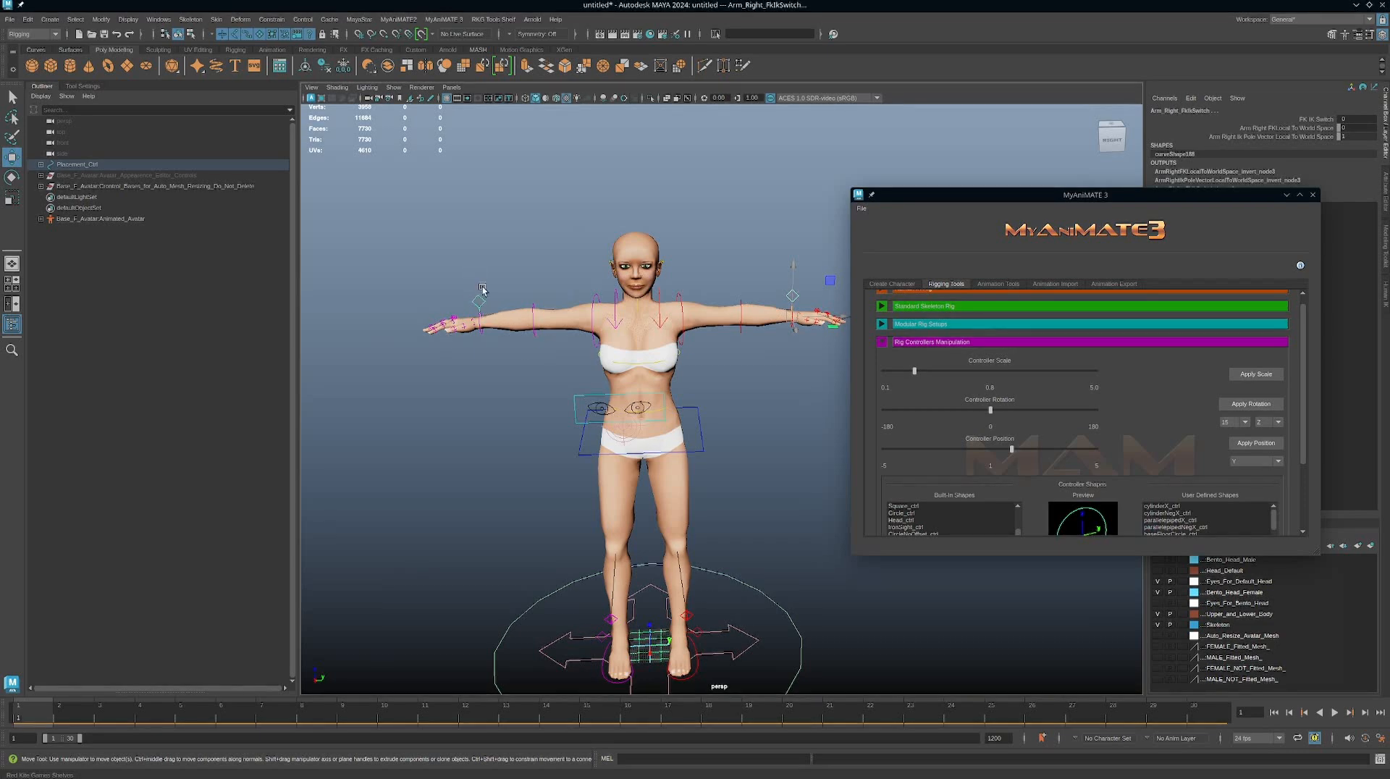
right_click_drag(753, 414, 642, 387, "alt")
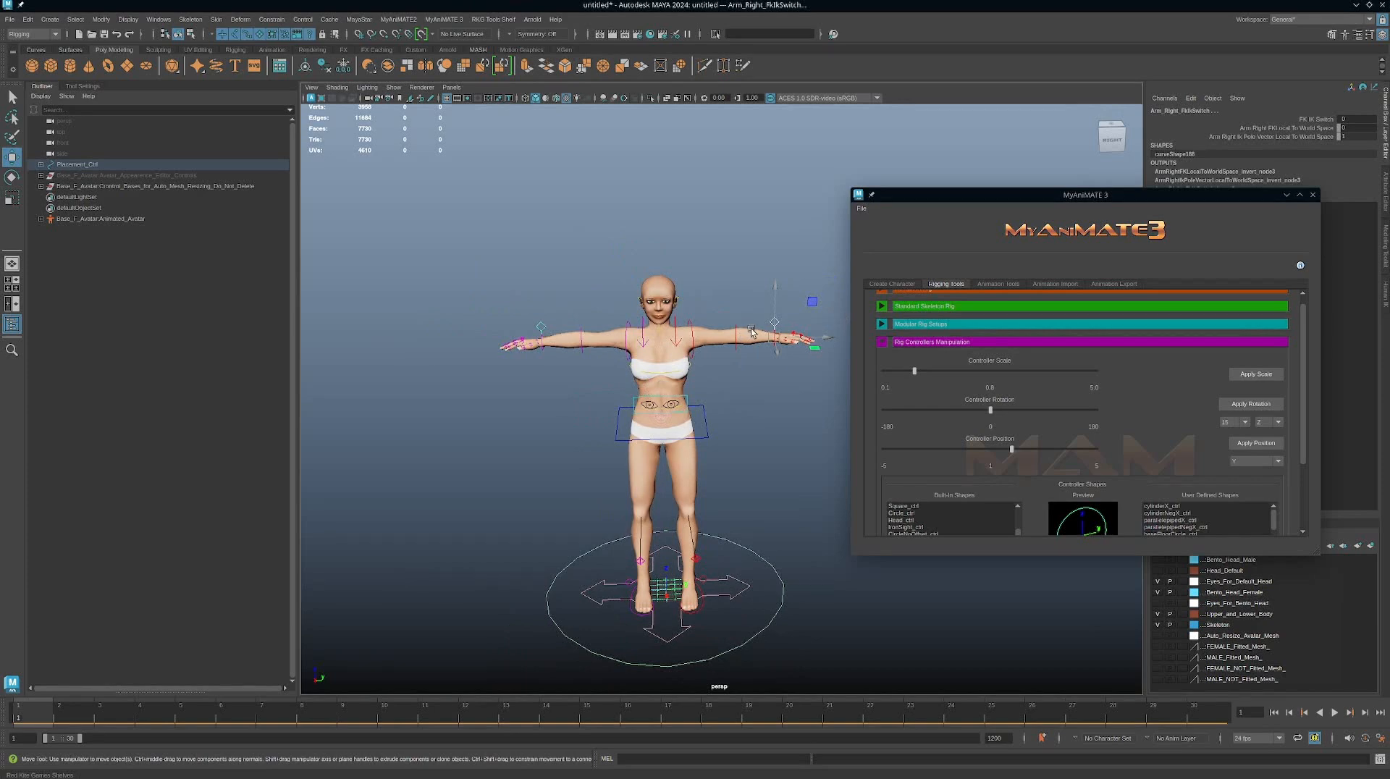
left_click_drag(776, 374, 794, 378, "alt")
right_click_drag(718, 385, 939, 413, "alt")
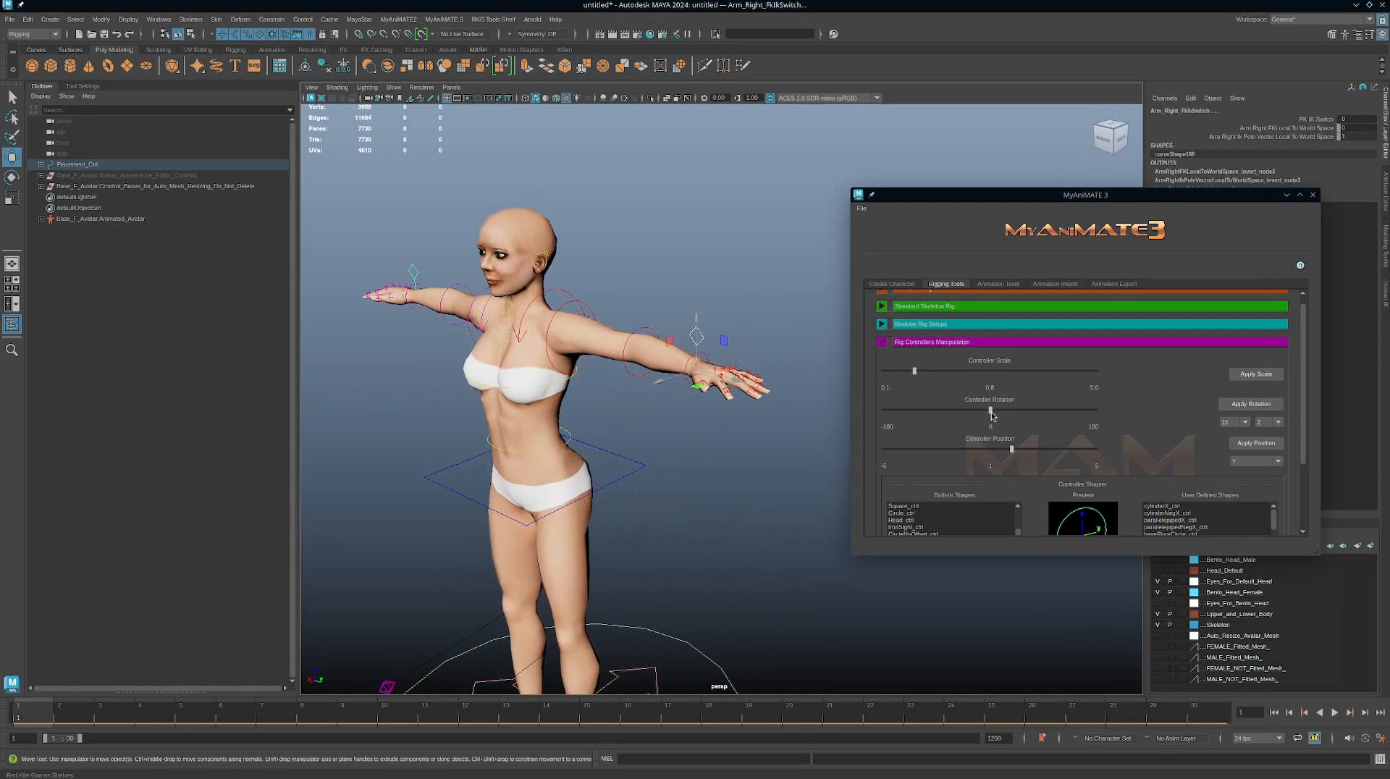
Step: Try the Controller Rotation slider in both directions, check the available step values, and return the rotation to 0
mouse_move(998, 412)
left_mouse_down()
mouse_move(1011, 416)
mouse_move(989, 416)
left_mouse_up()
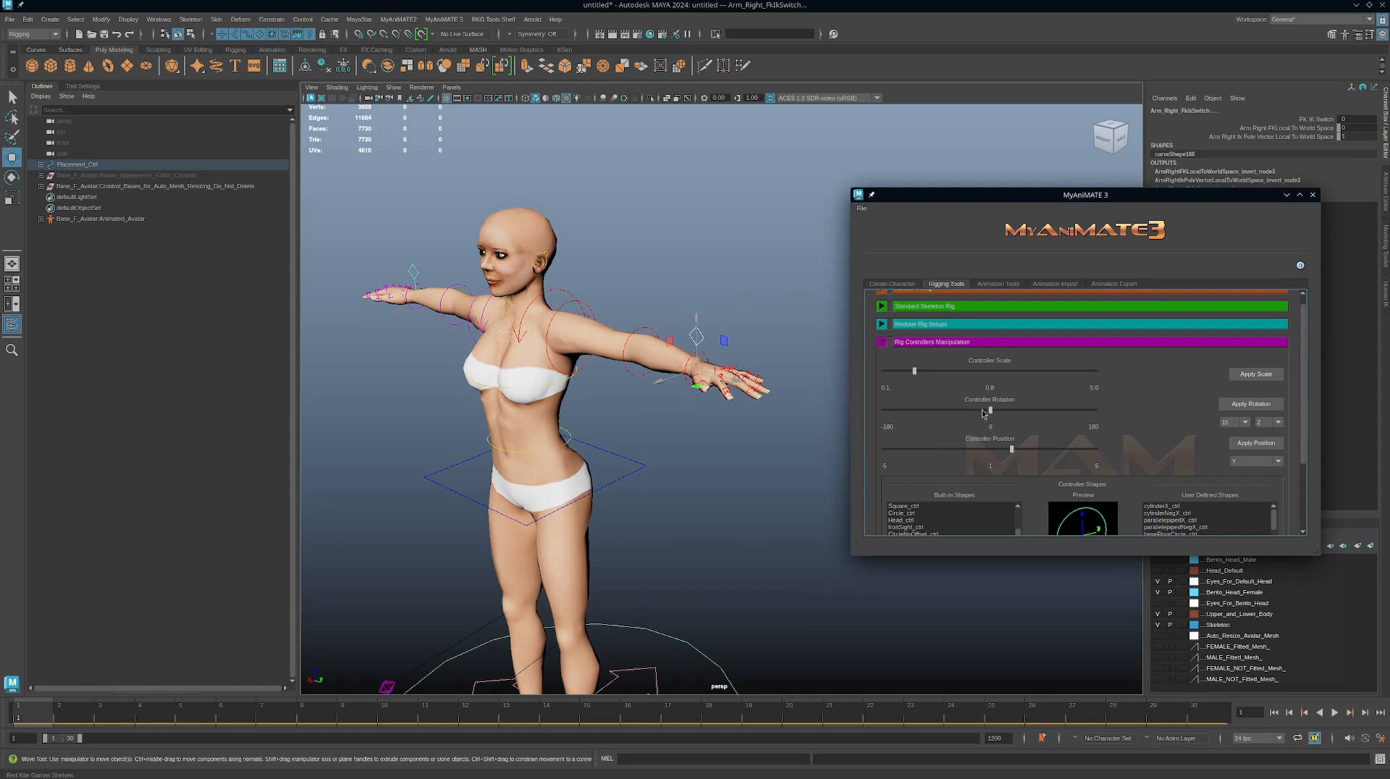
left_click_drag(1017, 414, 975, 411)
left_click_drag(954, 410, 1011, 412)
left_click_drag(1042, 411, 1004, 413)
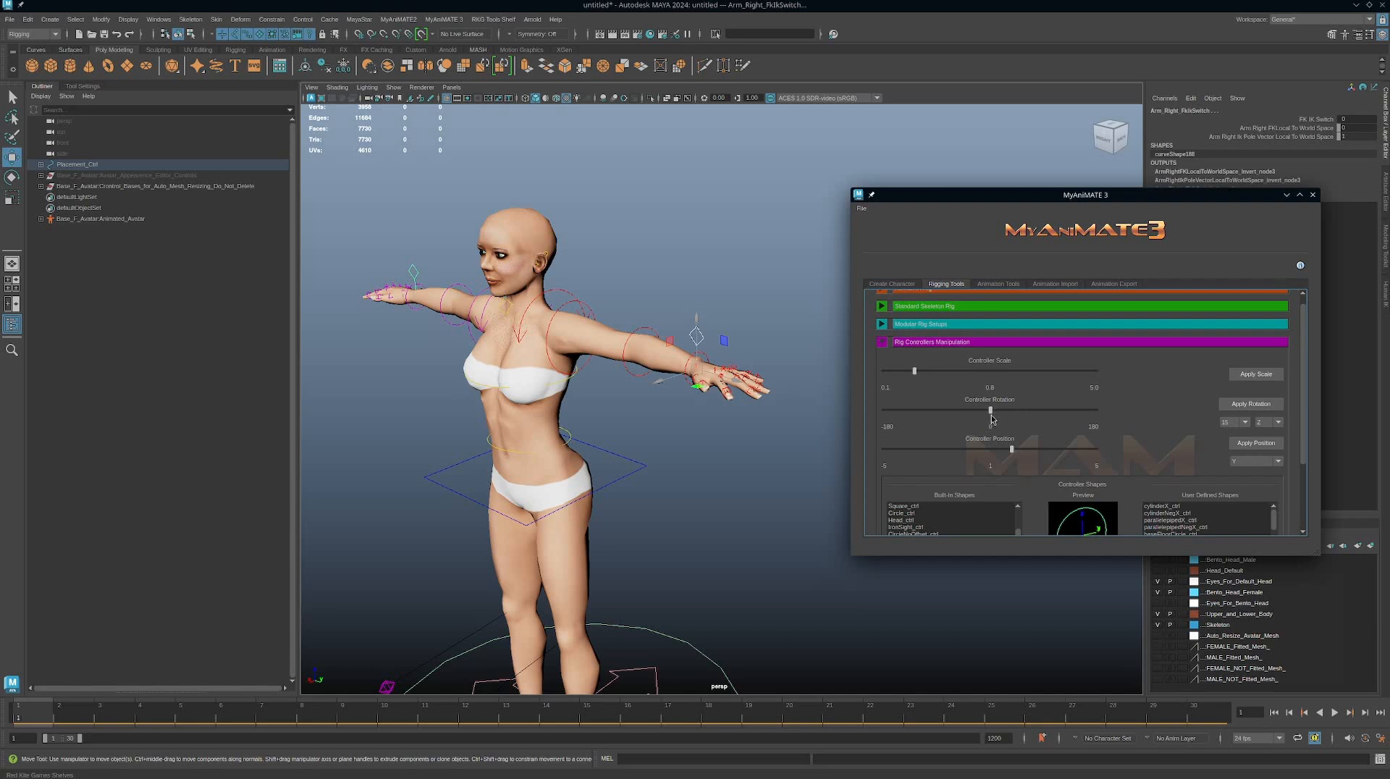
left_click(1238, 423)
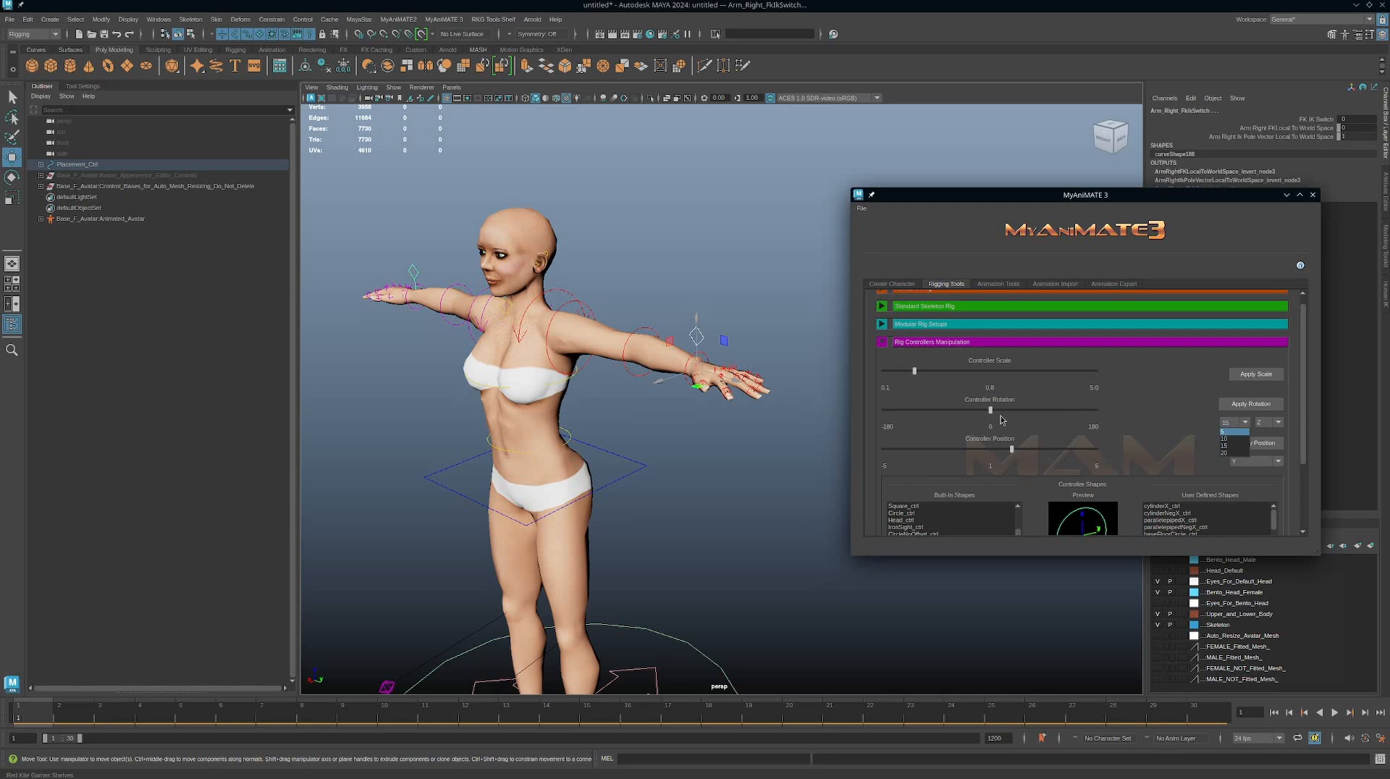
left_click(1234, 425)
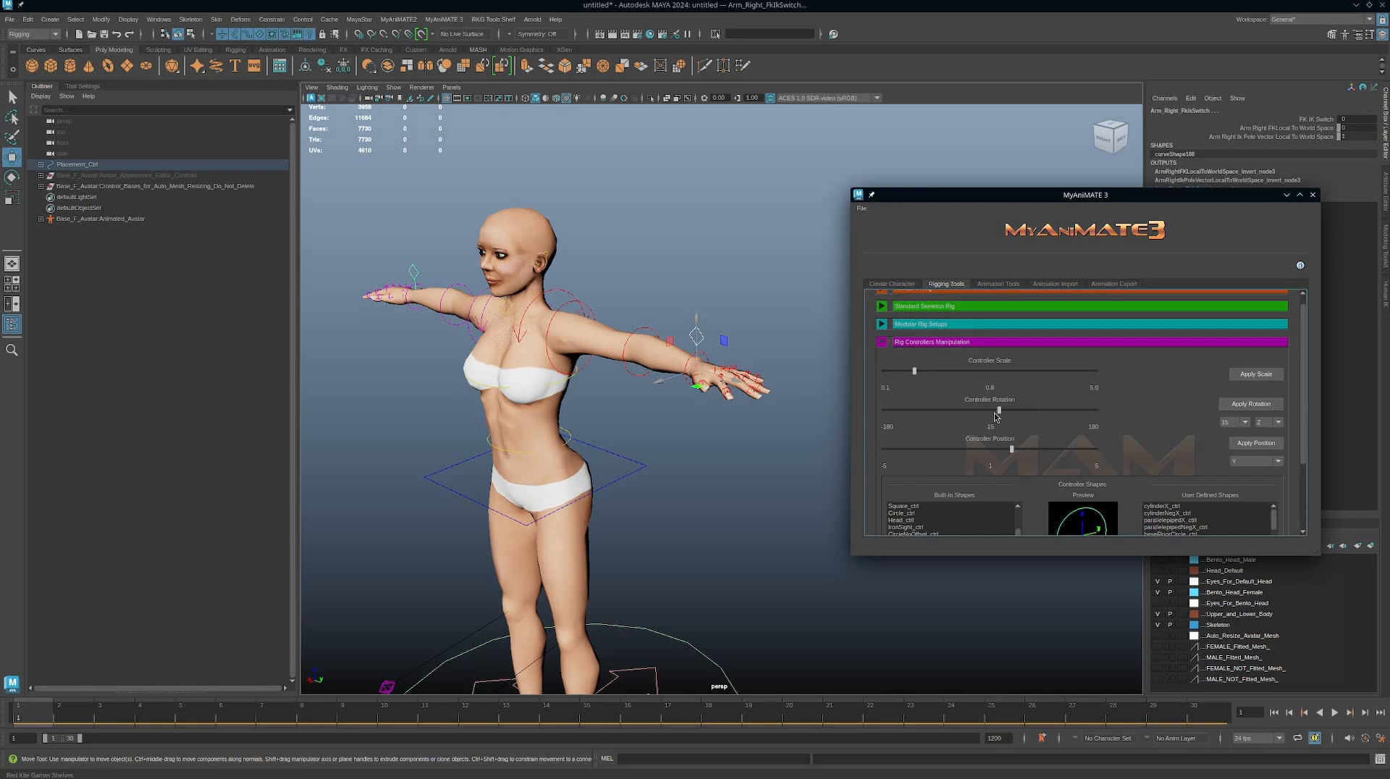
mouse_move(990, 410)
left_mouse_down()
mouse_move(1009, 416)
mouse_move(990, 416)
left_mouse_up()
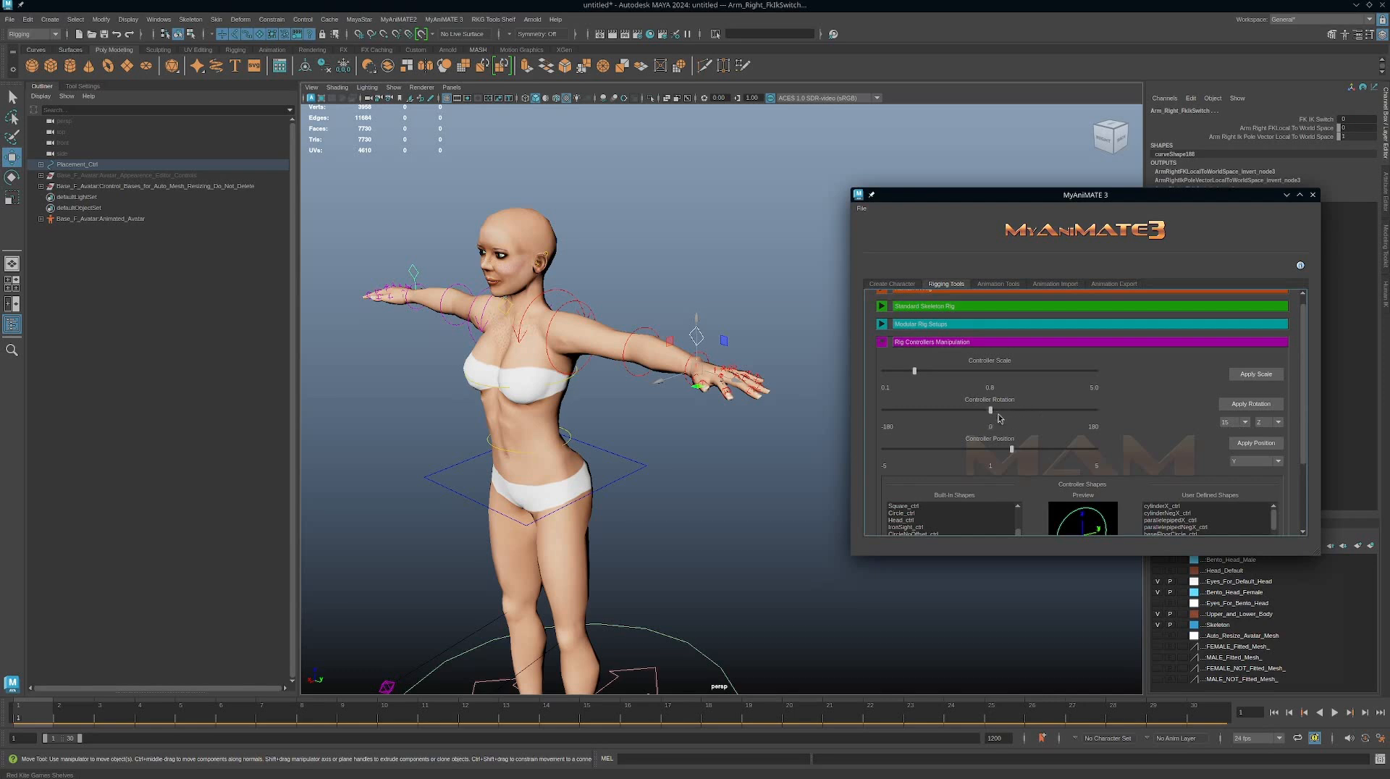
Step: Set the rotation slider's step value to 5 and try a Controller Rotation of 5
left_click(1233, 422)
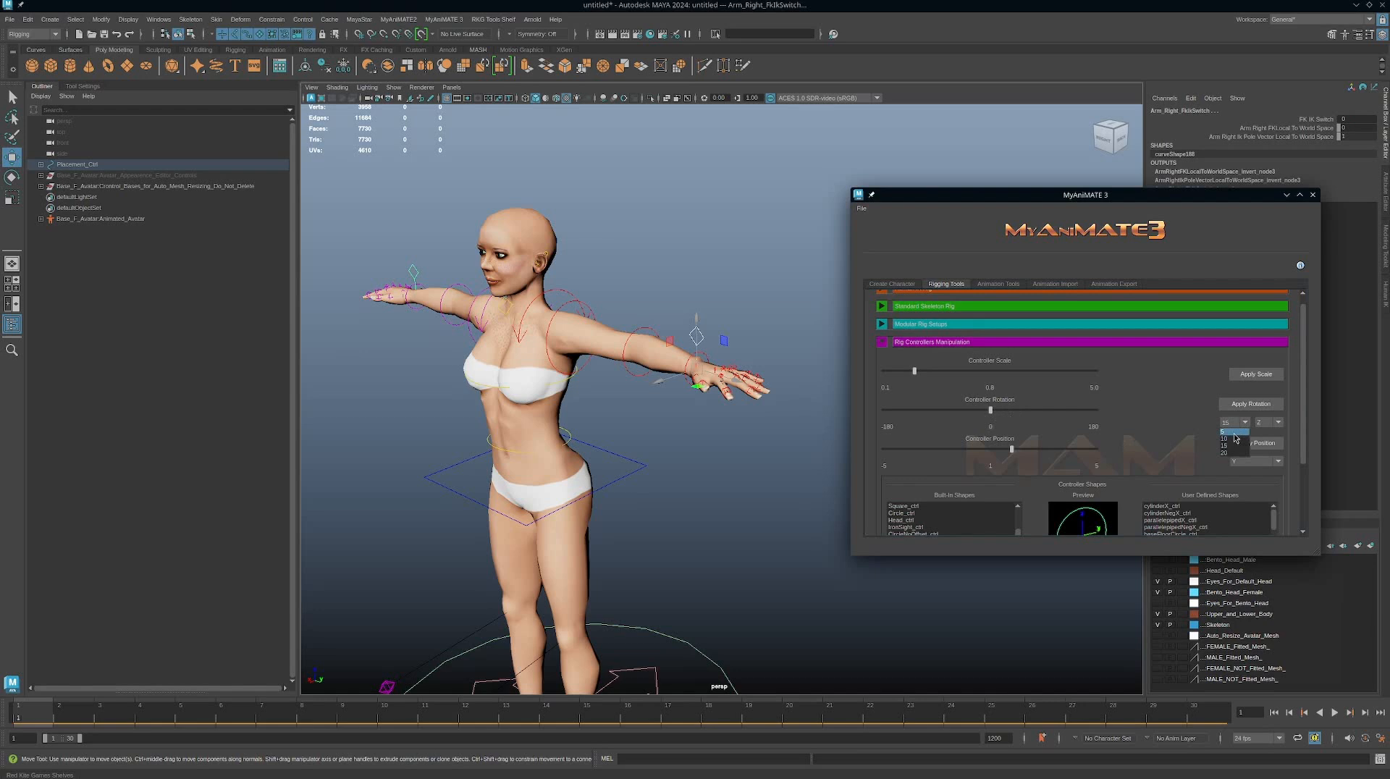
left_click(1234, 433)
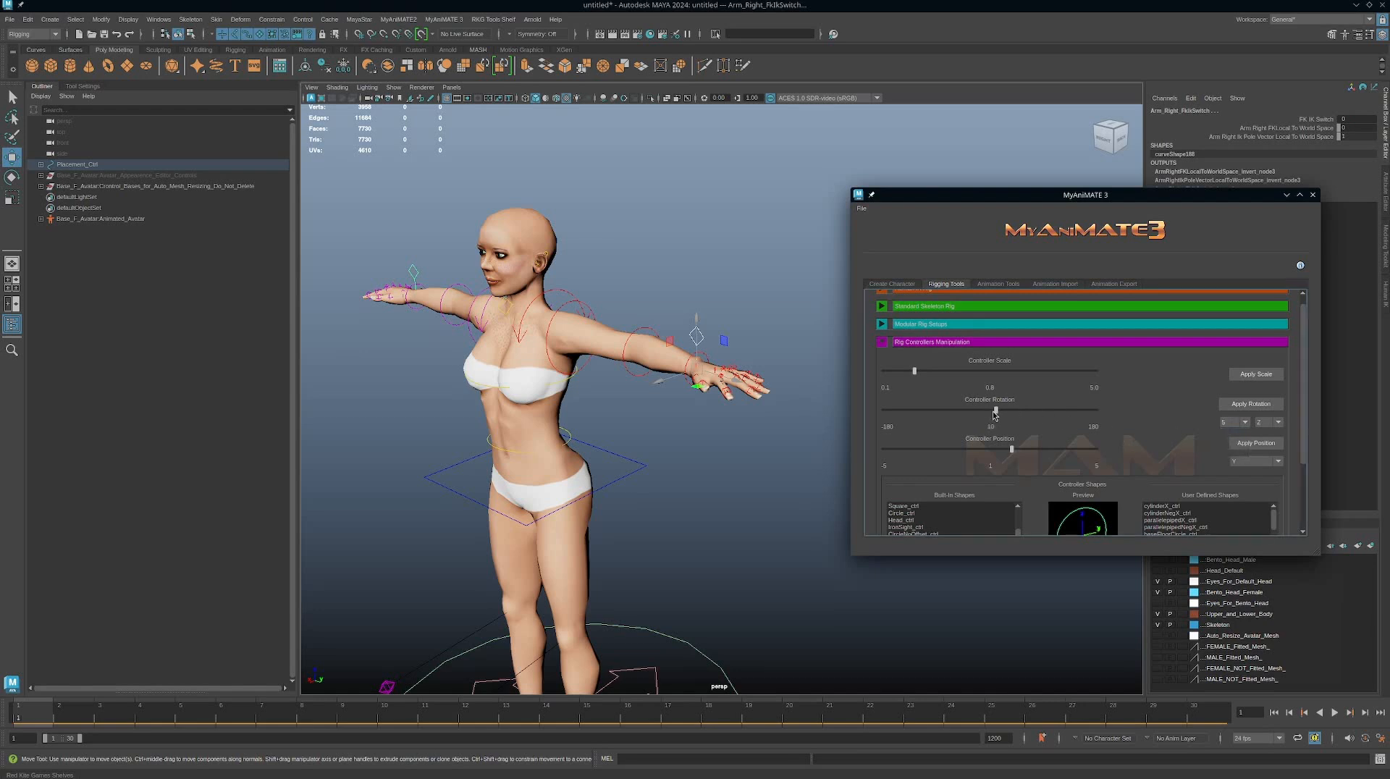
mouse_move(992, 414)
left_mouse_down()
mouse_move(1010, 413)
mouse_move(992, 414)
left_mouse_up()
left_click(1239, 422)
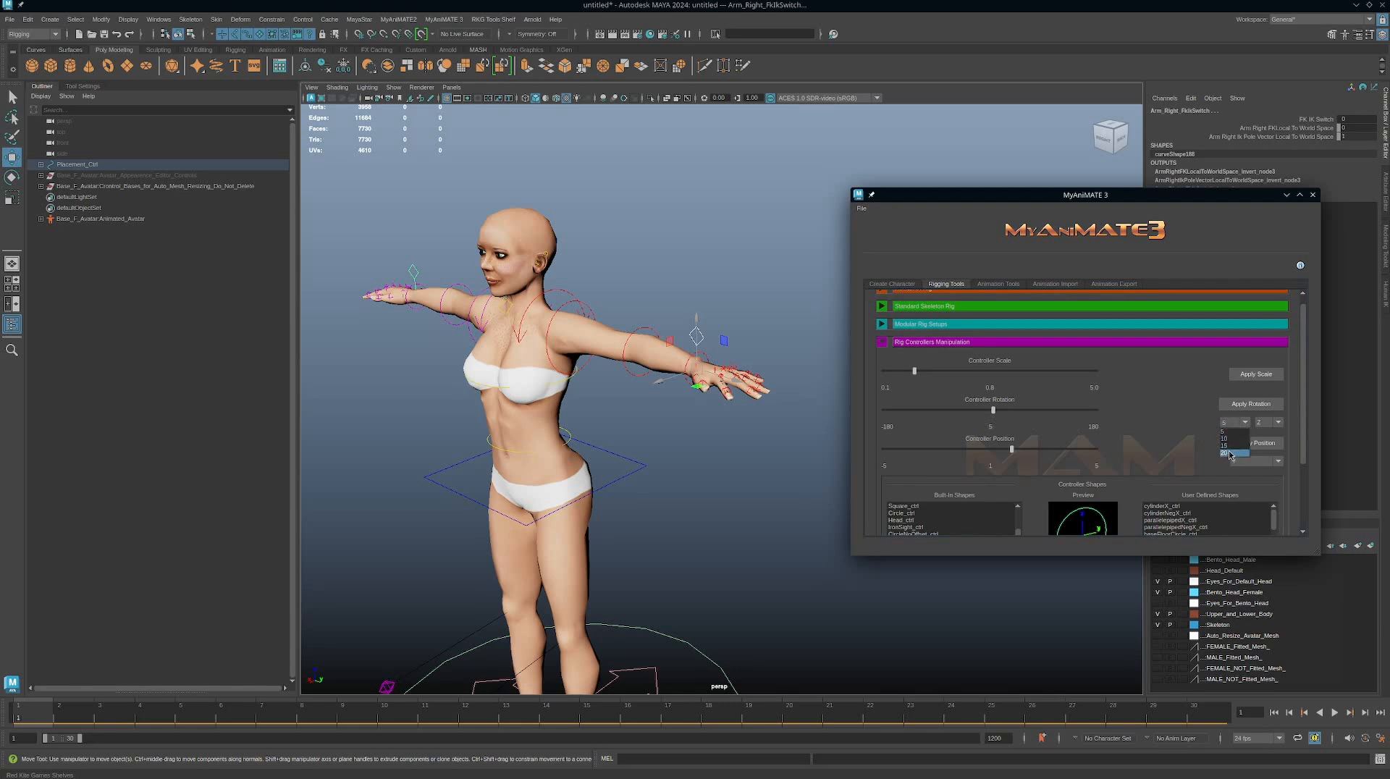
left_click(1227, 425)
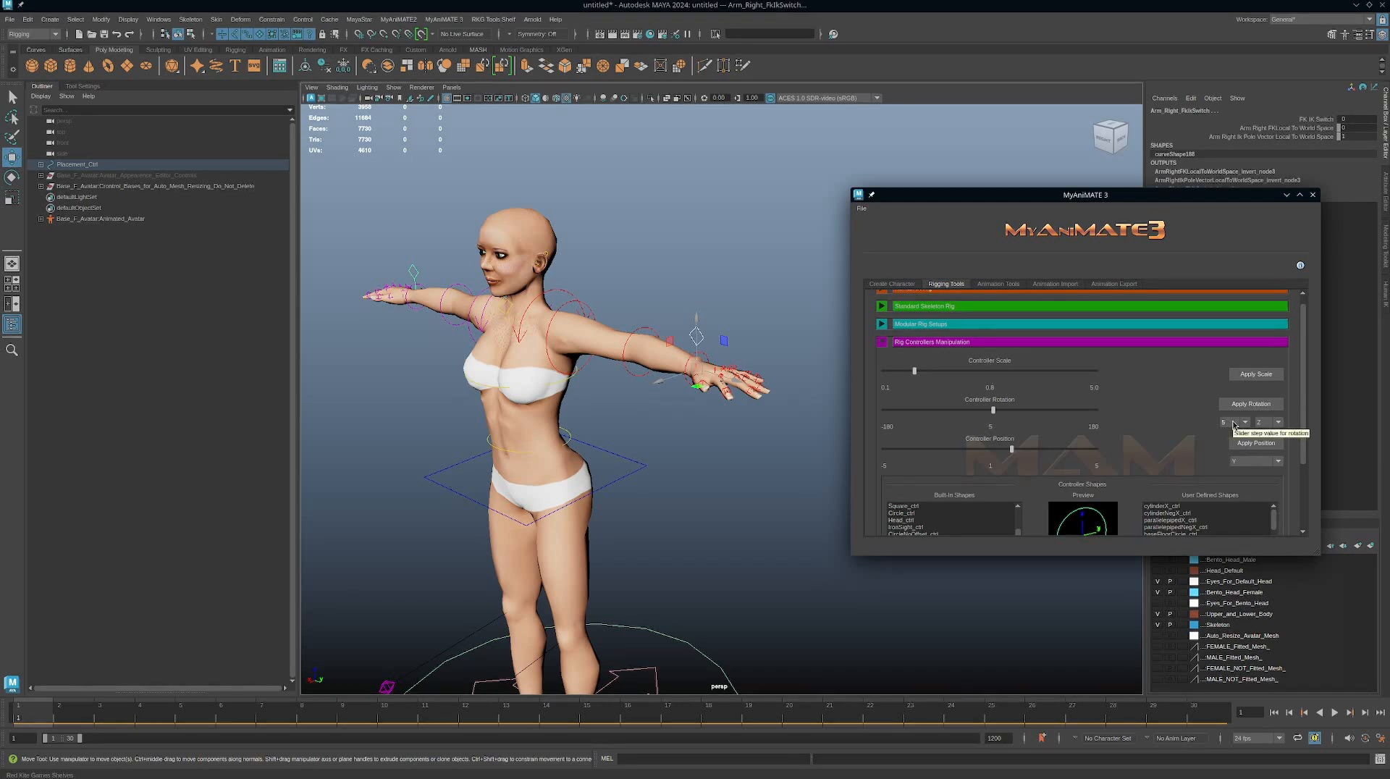
Step: Set the rotation slider's step value to 15 and the Controller Rotation to 90
left_click(1234, 425)
left_click(1231, 446)
left_click_drag(1000, 409, 1043, 416)
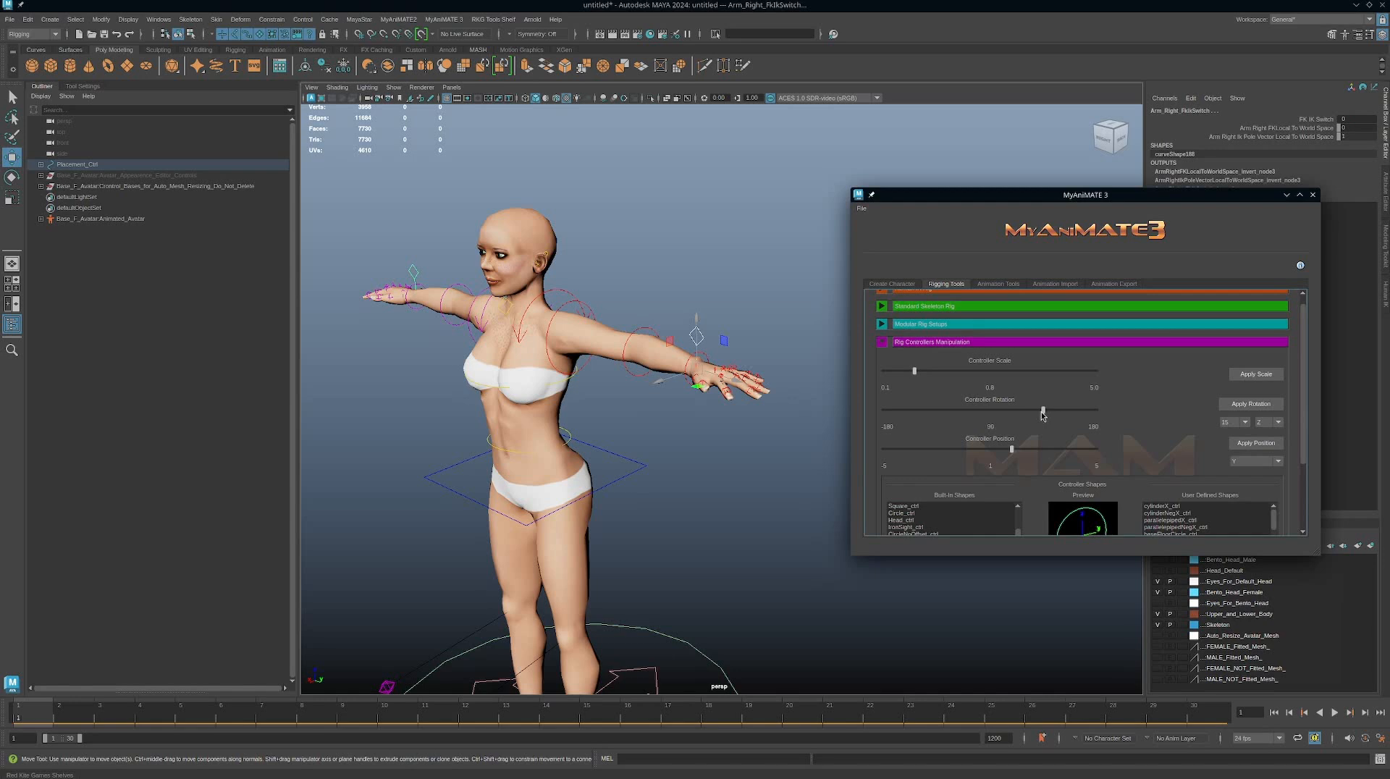
mouse_move(787, 420)
left_mouse_down("alt")
mouse_move(744, 415)
mouse_move(753, 439)
mouse_move(767, 419)
left_mouse_up("alt")
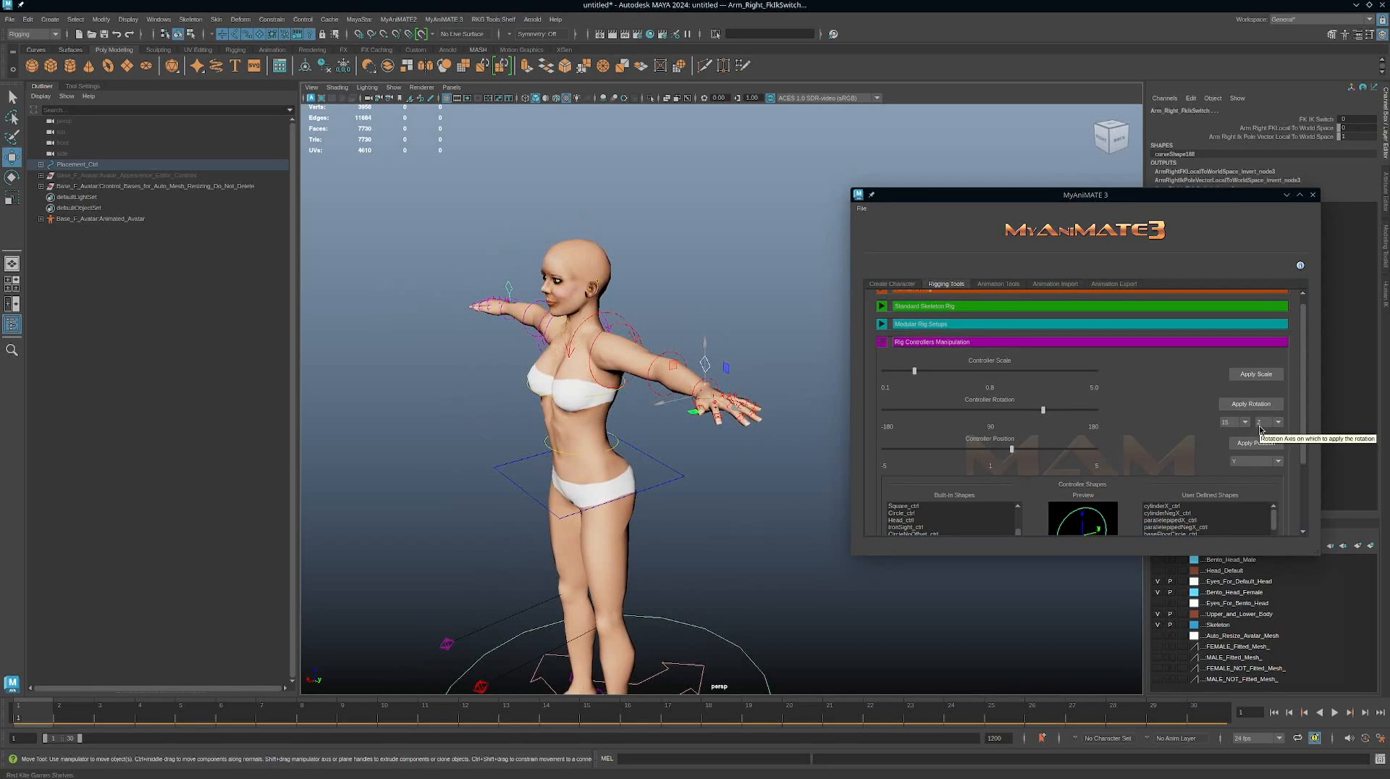
left_click_drag(707, 407, 689, 397, "alt")
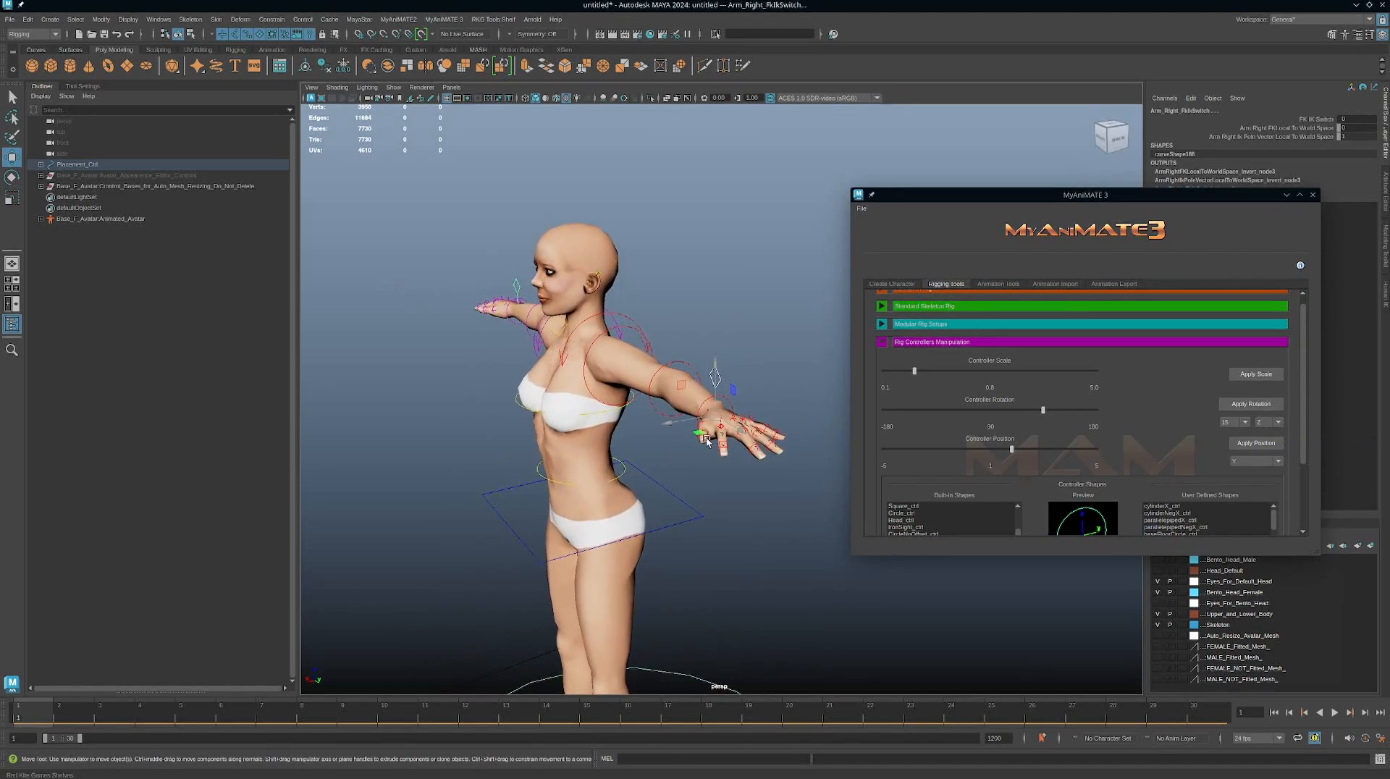
Step: Change the rotation axis to X and apply the 90-degree rotation to the selected arm FK/IK switch controllers
mouse_move(705, 438)
left_mouse_down("alt")
mouse_move(737, 449)
mouse_move(688, 419)
left_mouse_up("alt")
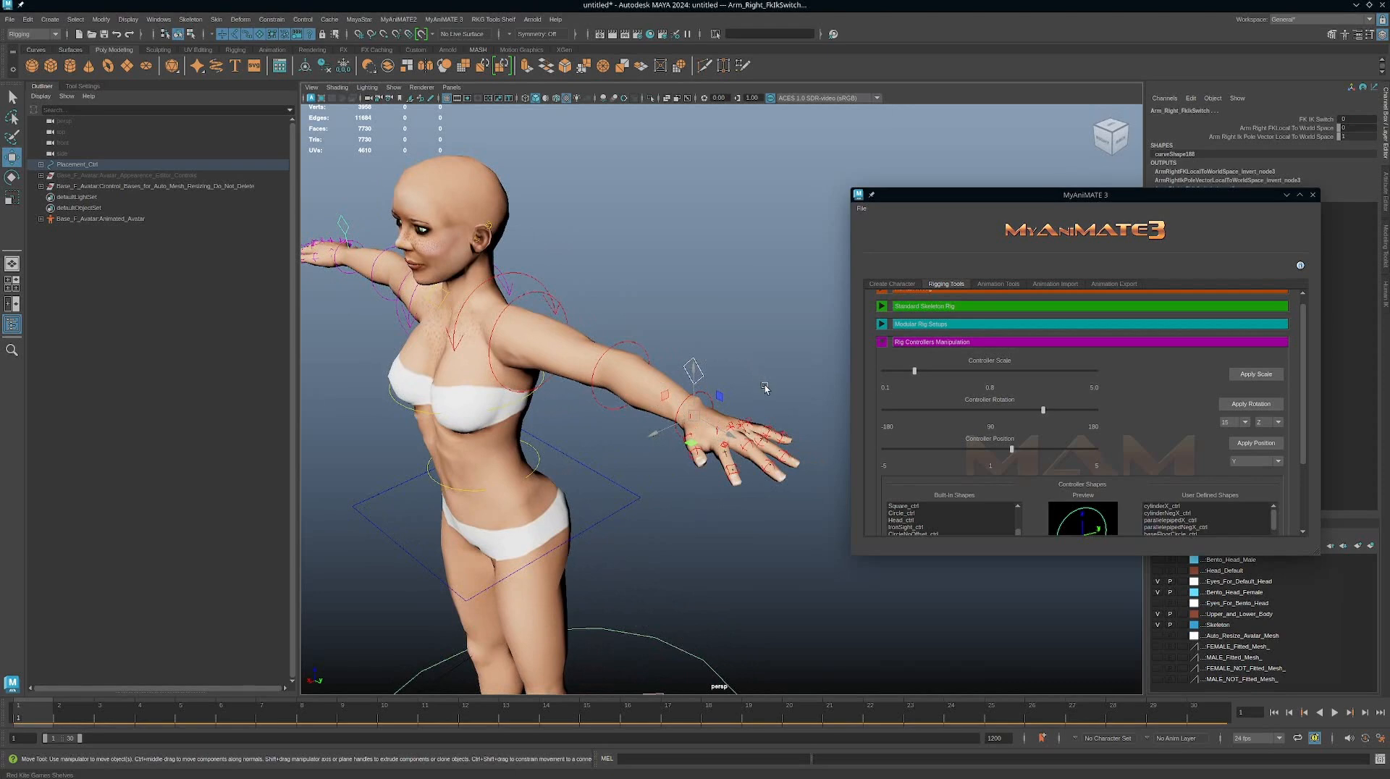
left_click_drag(732, 361, 721, 354, "alt")
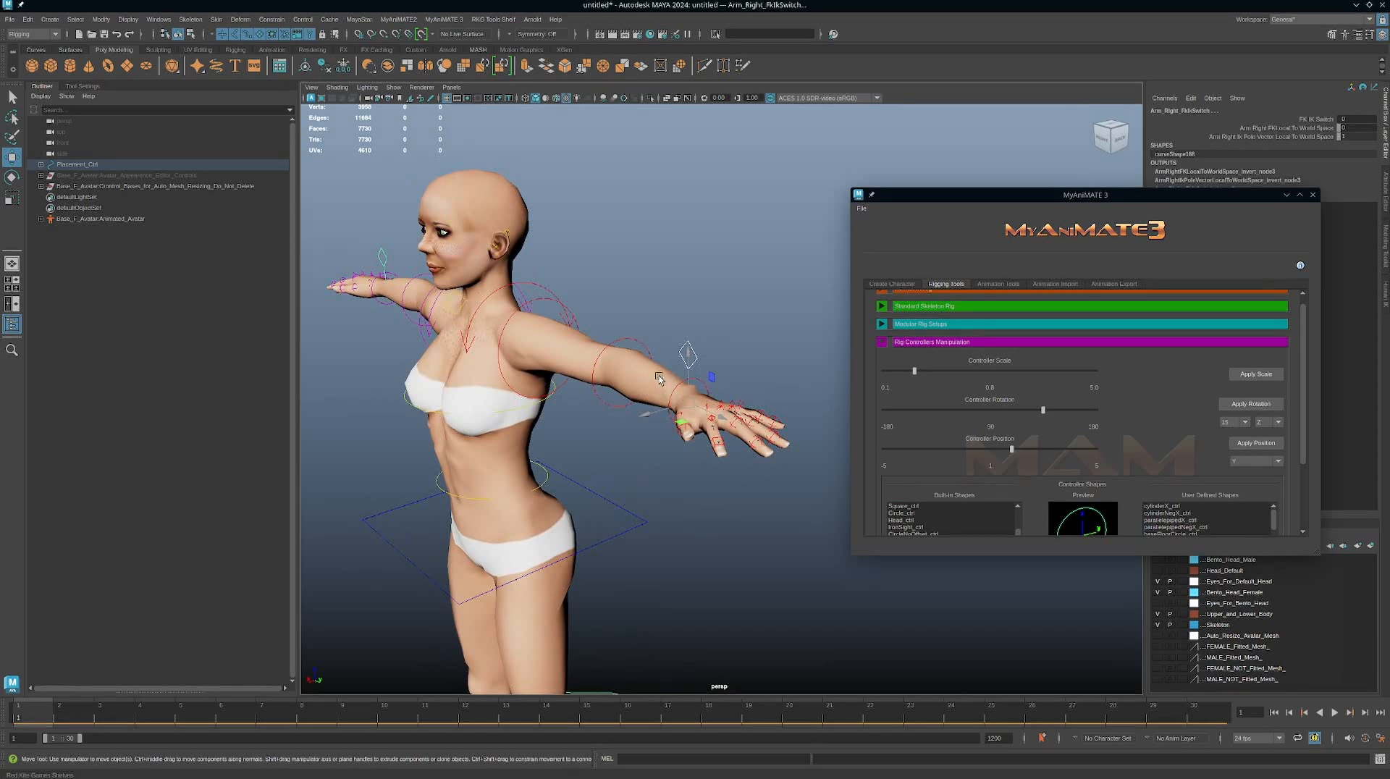
left_click(1275, 421)
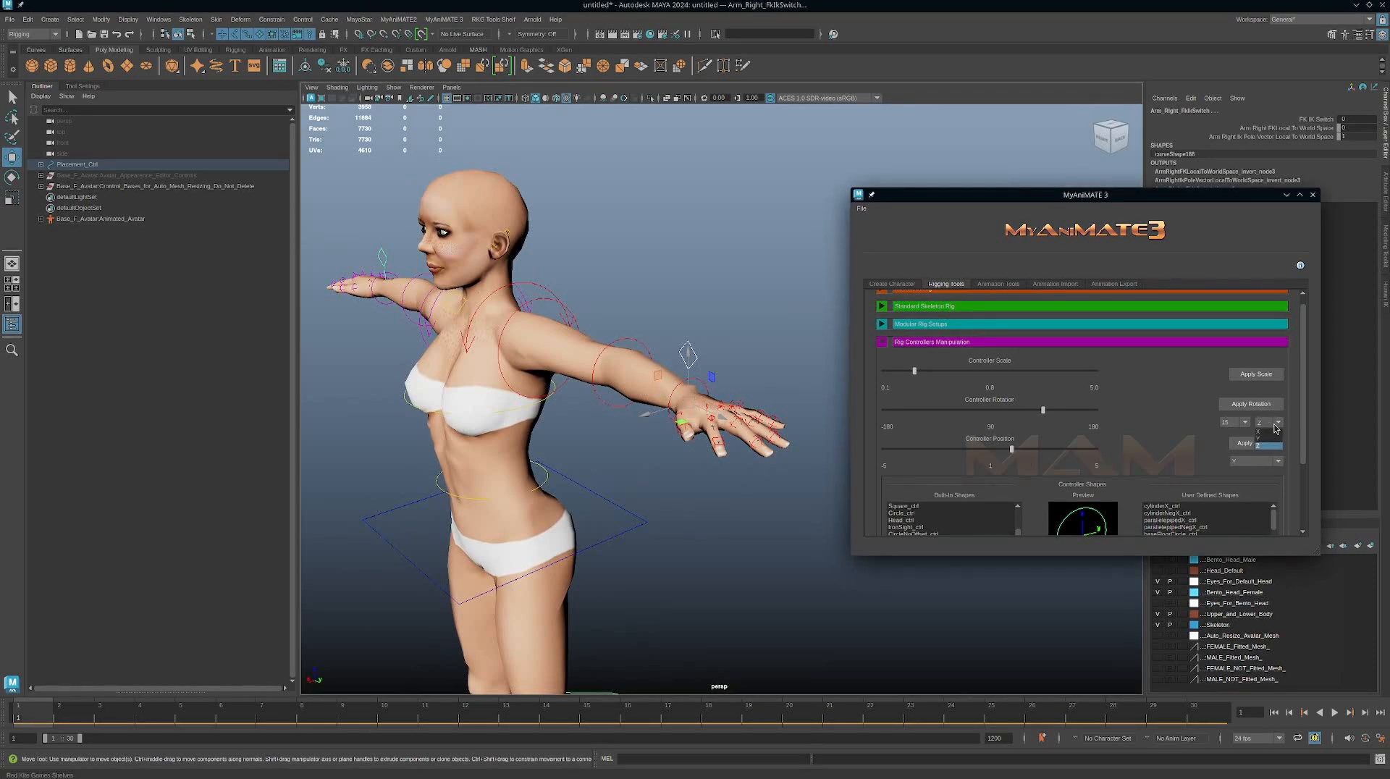
left_click(1272, 432)
left_click(1262, 409)
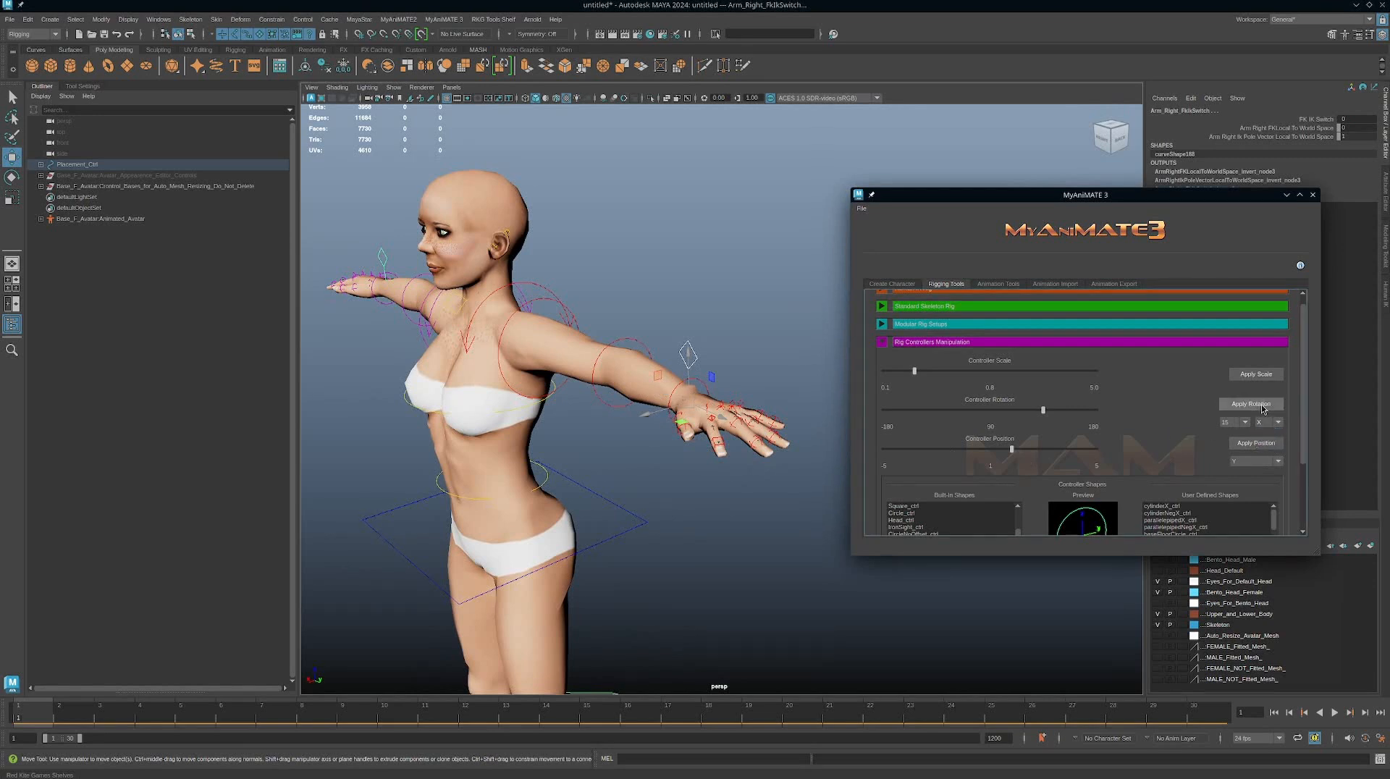
scroll(724, 427, "down", 3)
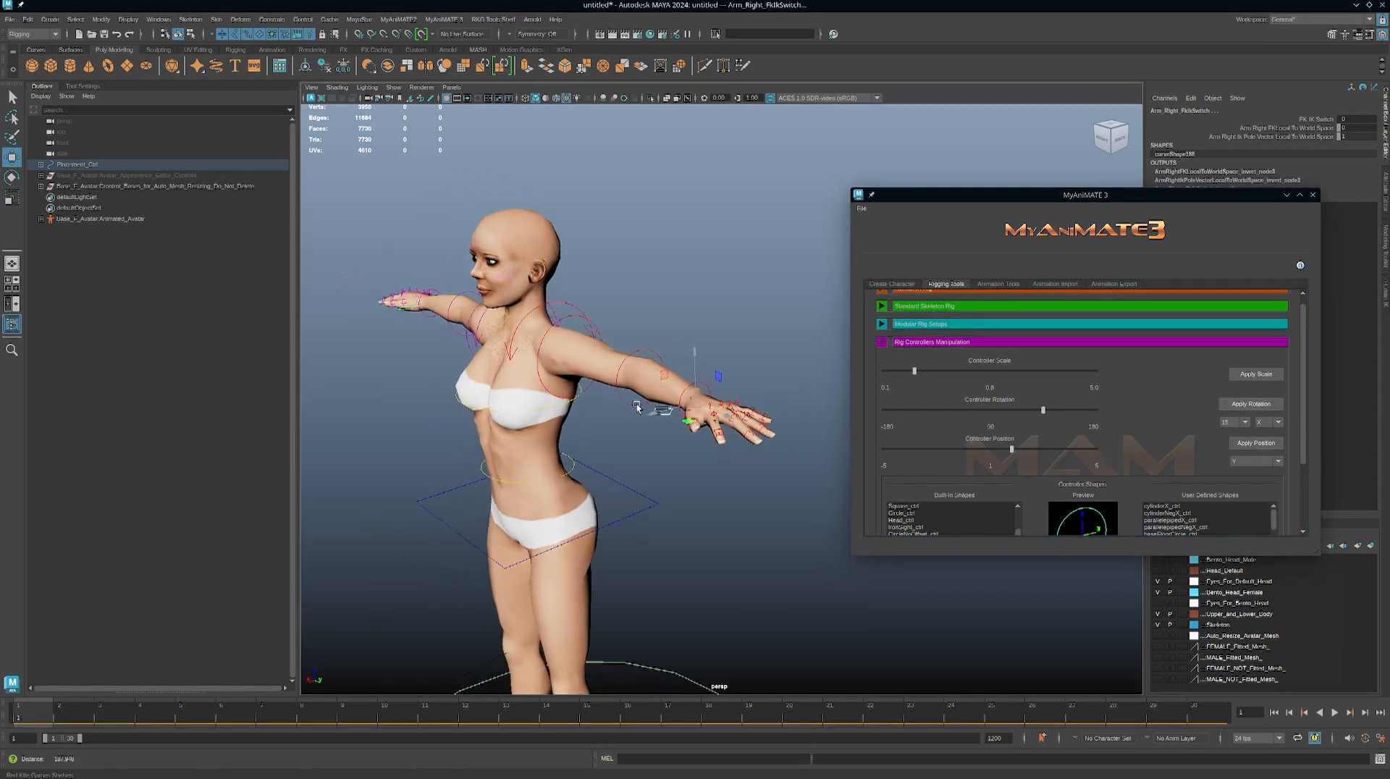
left_click_drag(588, 377, 582, 409, "alt")
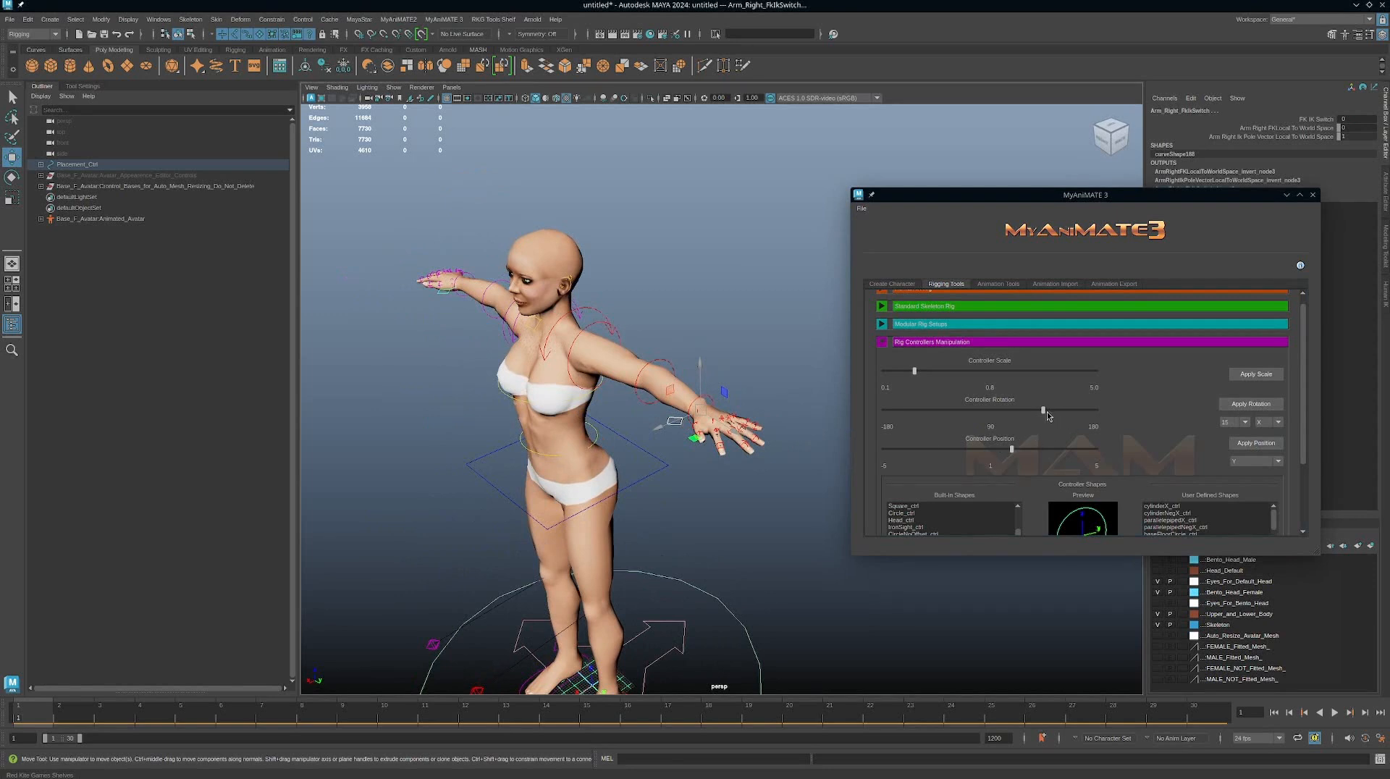
Step: Set the Controller Rotation to -90 and apply it twice to the FK/IK switch controllers about the X axis
left_click_drag(1045, 413, 1038, 412)
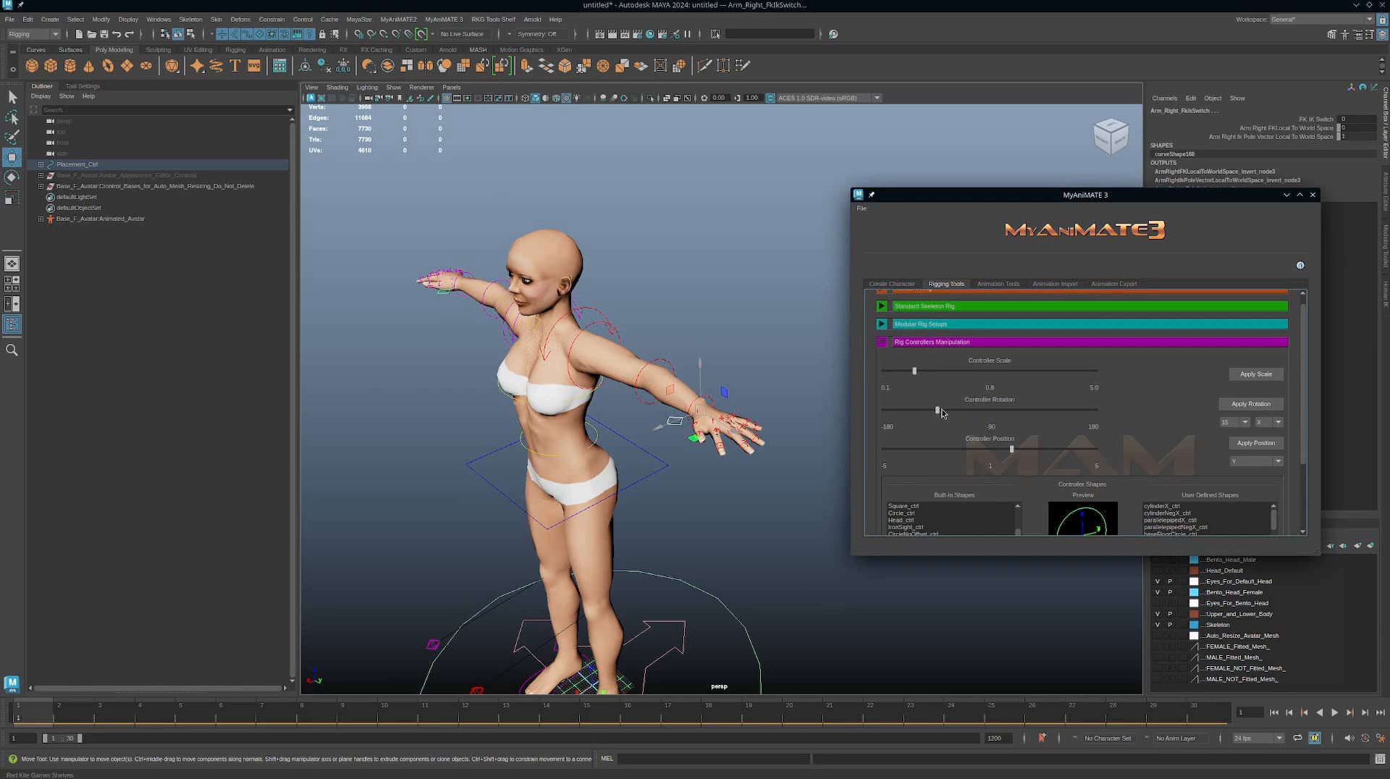
left_click(1251, 403)
left_click(1251, 404)
left_click_drag(778, 354, 750, 344, "alt")
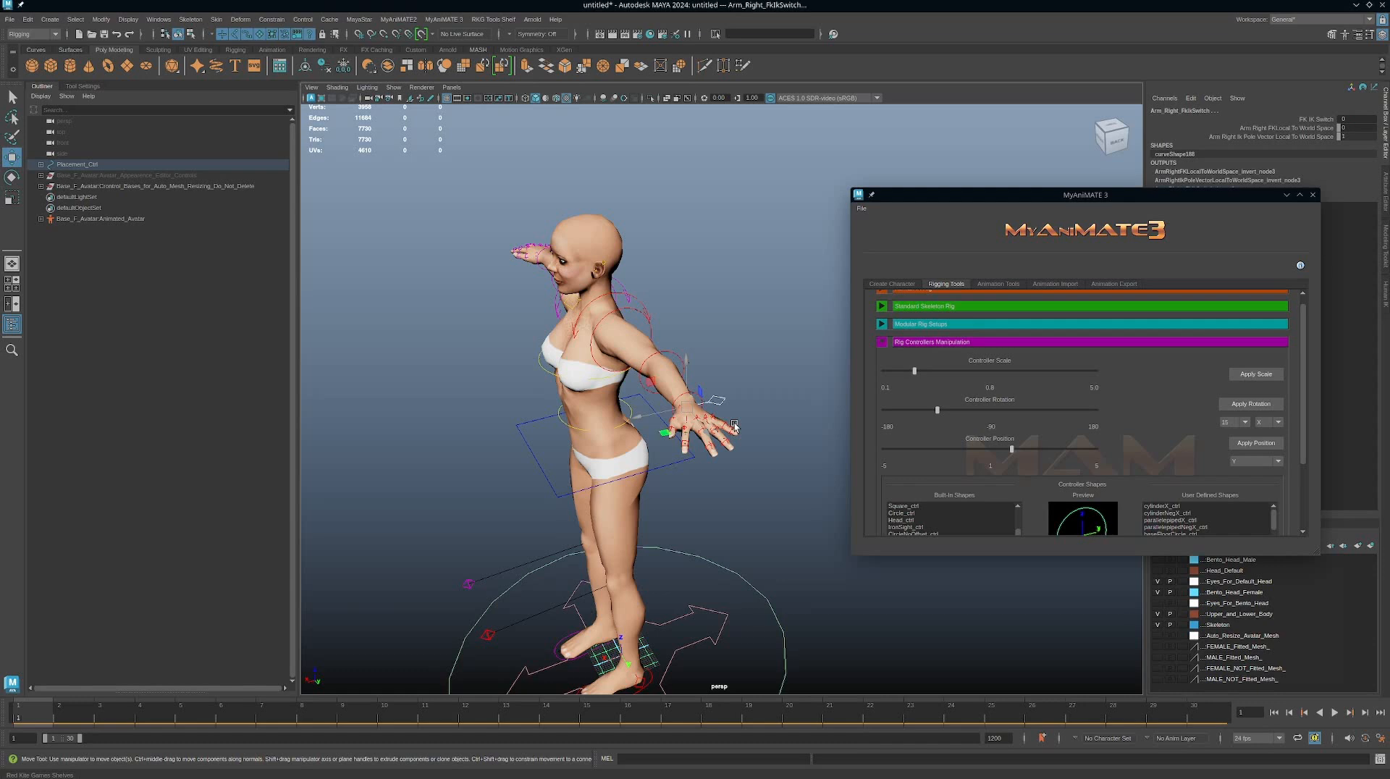
left_click_drag(764, 475, 792, 459, "alt")
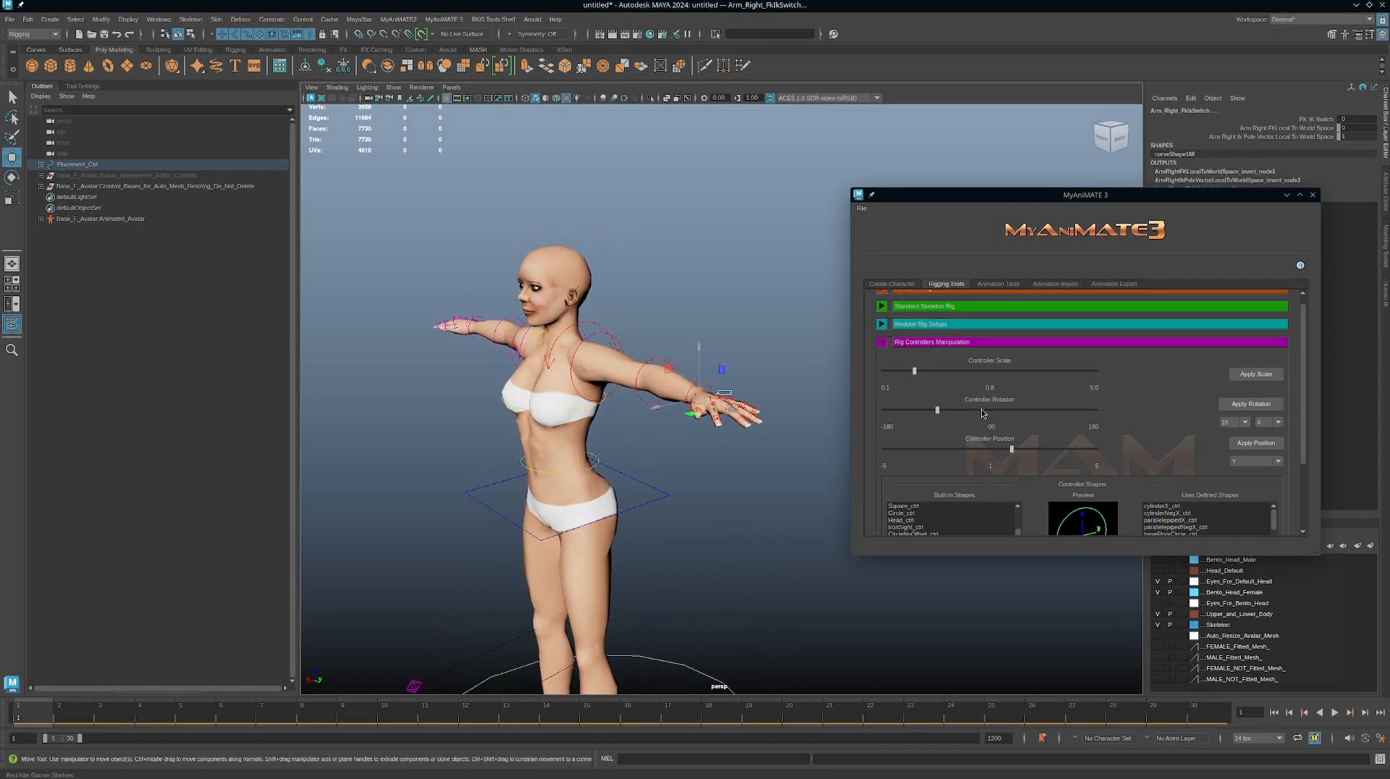
Step: Return the Controller Rotation to 0 and examine the orientation of the switch controller at the wrist from behind the avatar
left_click_drag(982, 411, 989, 416)
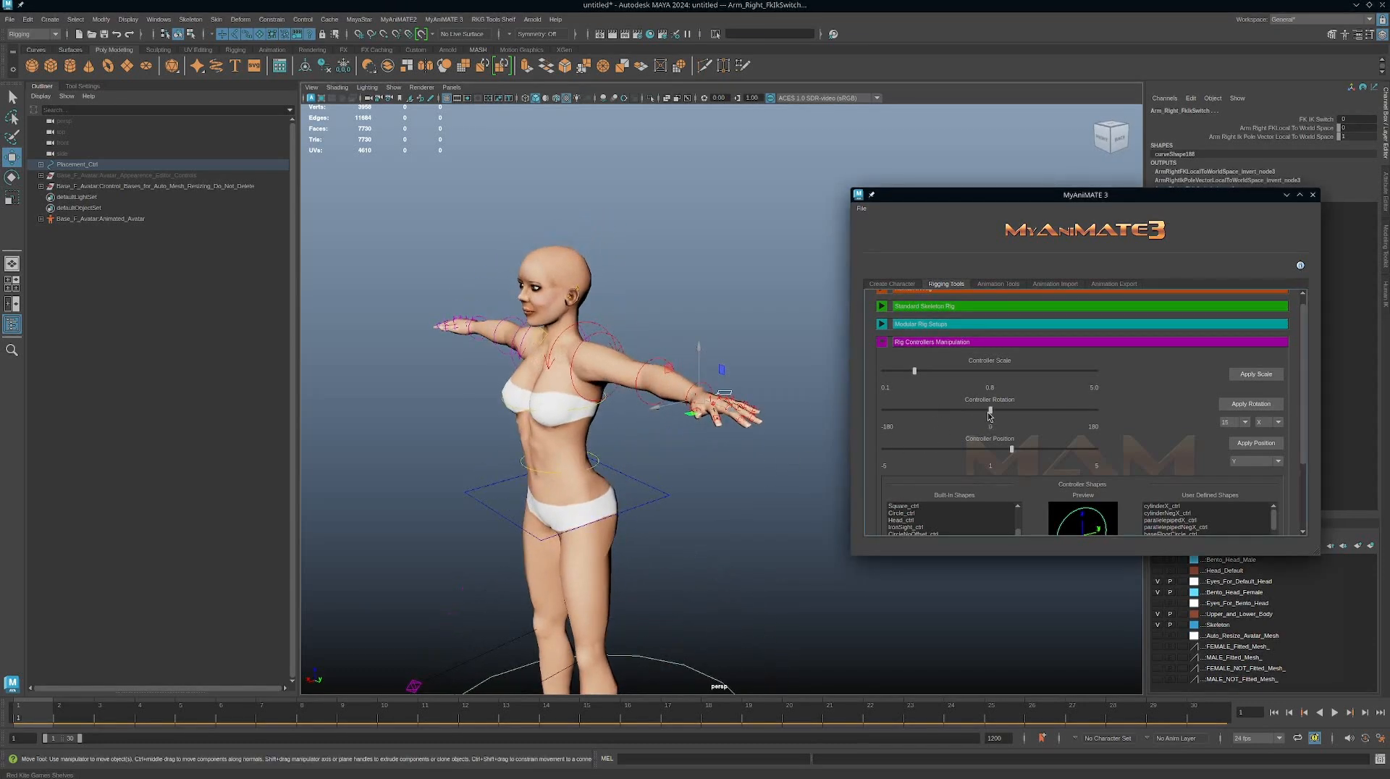
left_click_drag(765, 376, 568, 383, "alt")
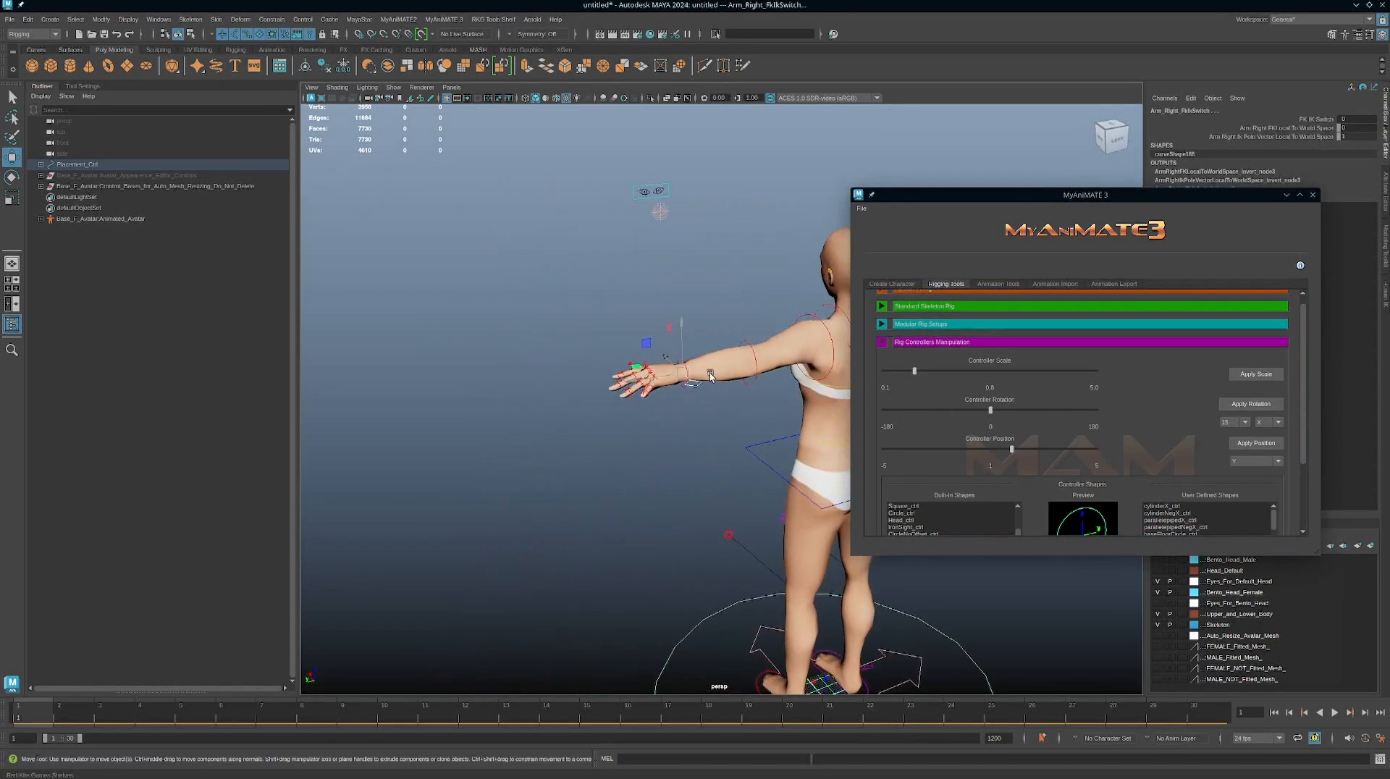
middle_click_drag(700, 372, 638, 396, "alt")
right_click_drag(638, 396, 667, 410, "alt")
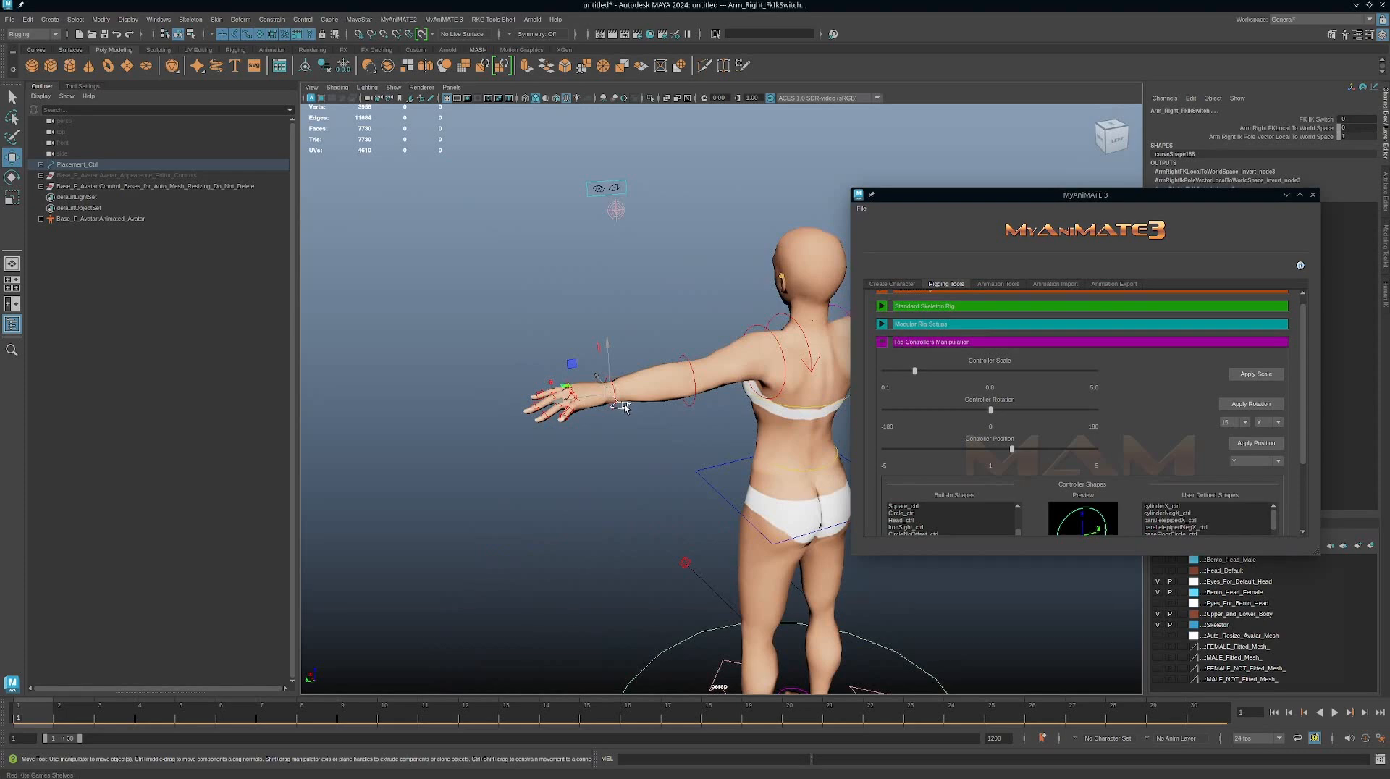
left_click_drag(626, 404, 640, 424, "alt")
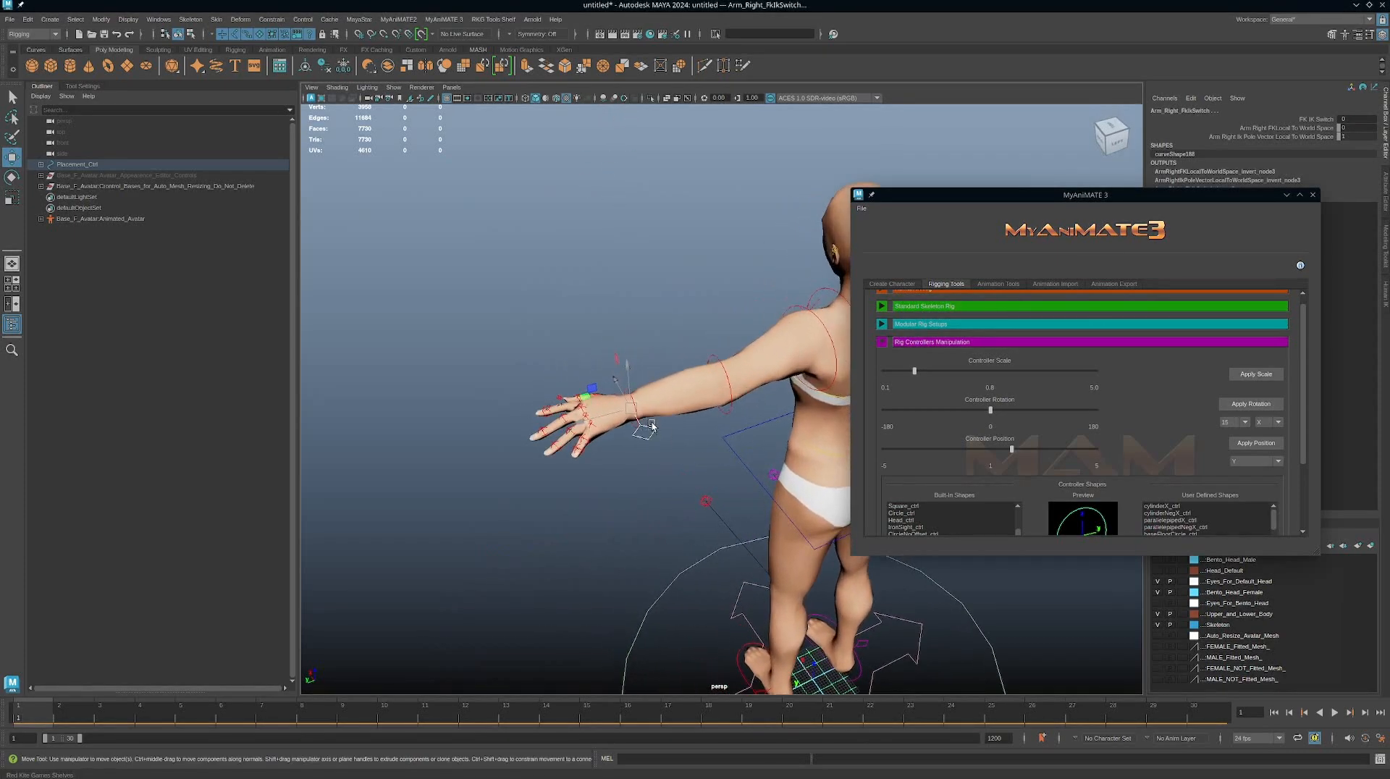
mouse_move(654, 463)
left_mouse_down("alt")
mouse_move(689, 446)
mouse_move(665, 440)
left_mouse_up("alt")
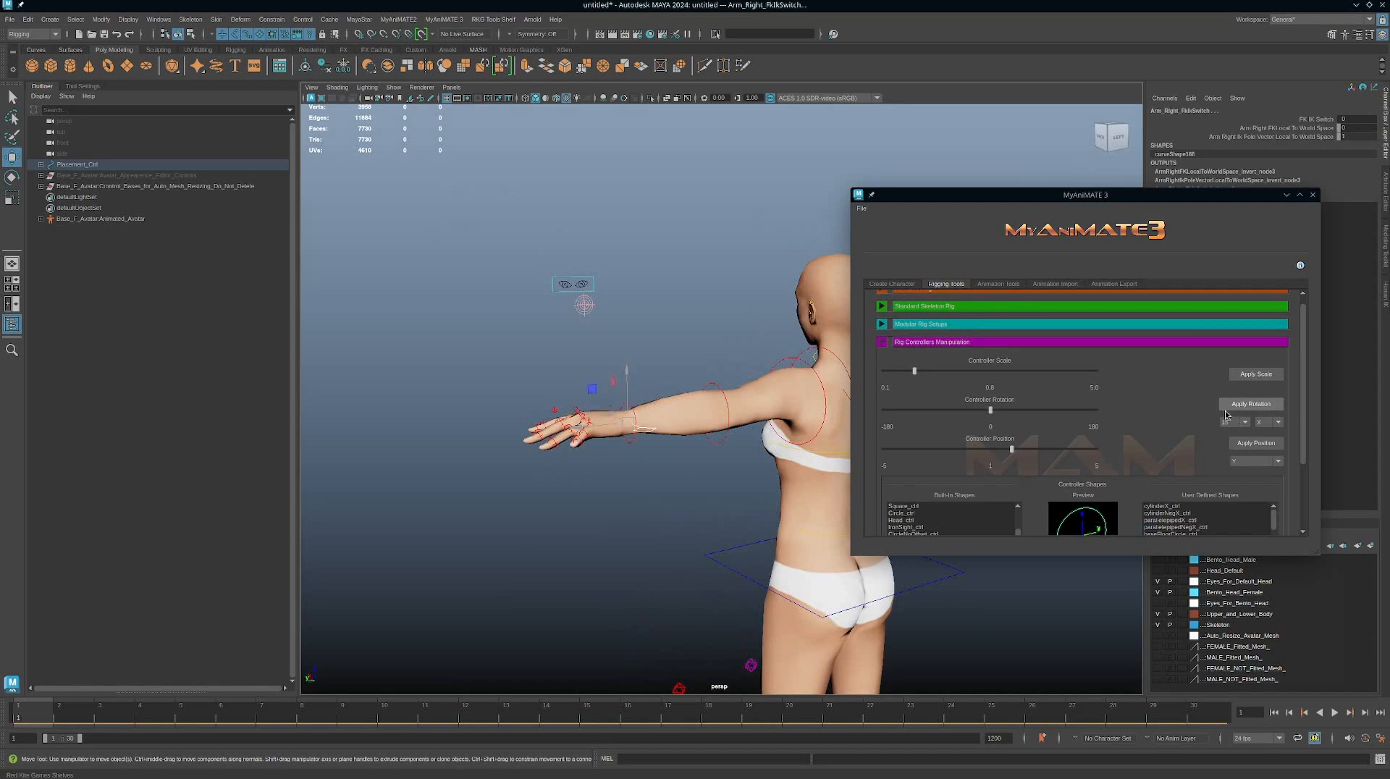
Step: Change the rotation axis to Z, set the Controller Rotation to 45 and apply it twice to the FK/IK switch controllers
left_click(1268, 421)
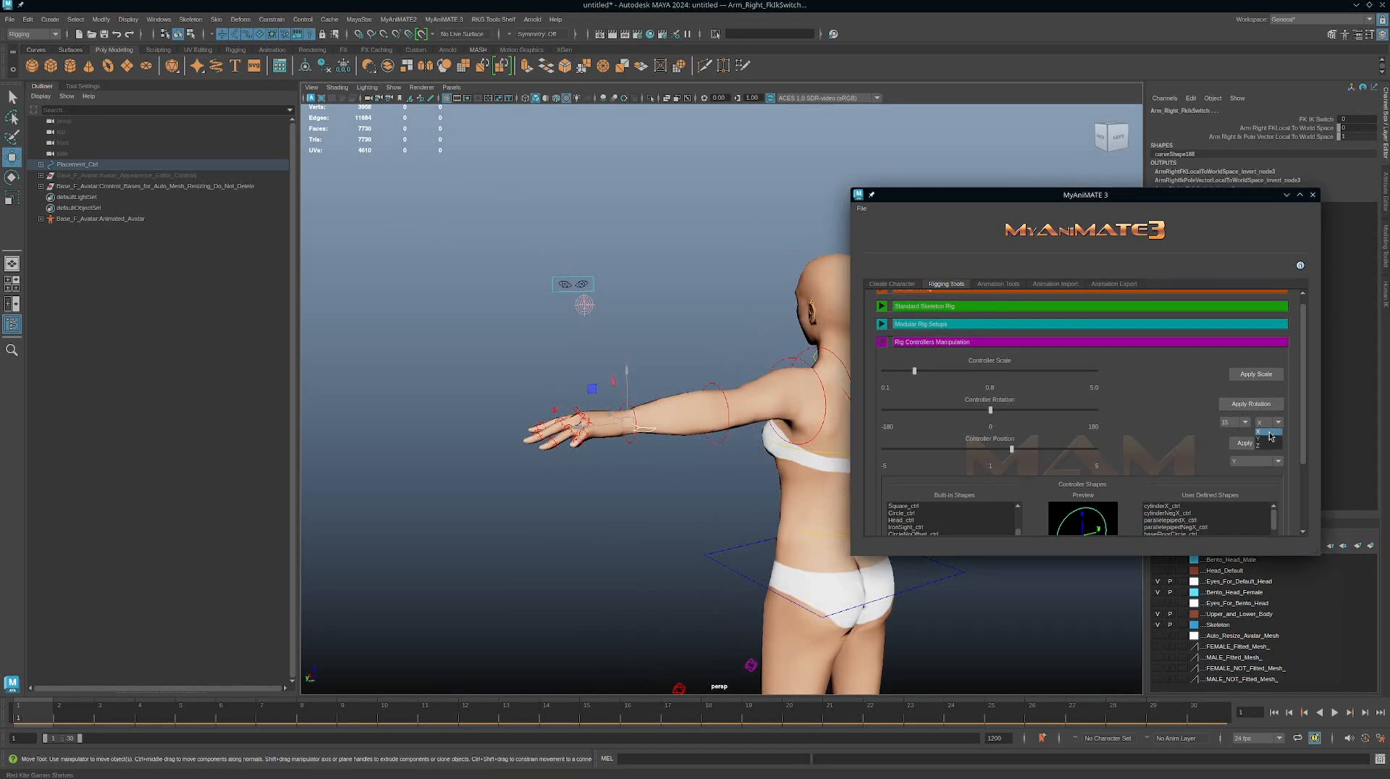
left_click(1267, 447)
left_click_drag(991, 412, 1034, 417)
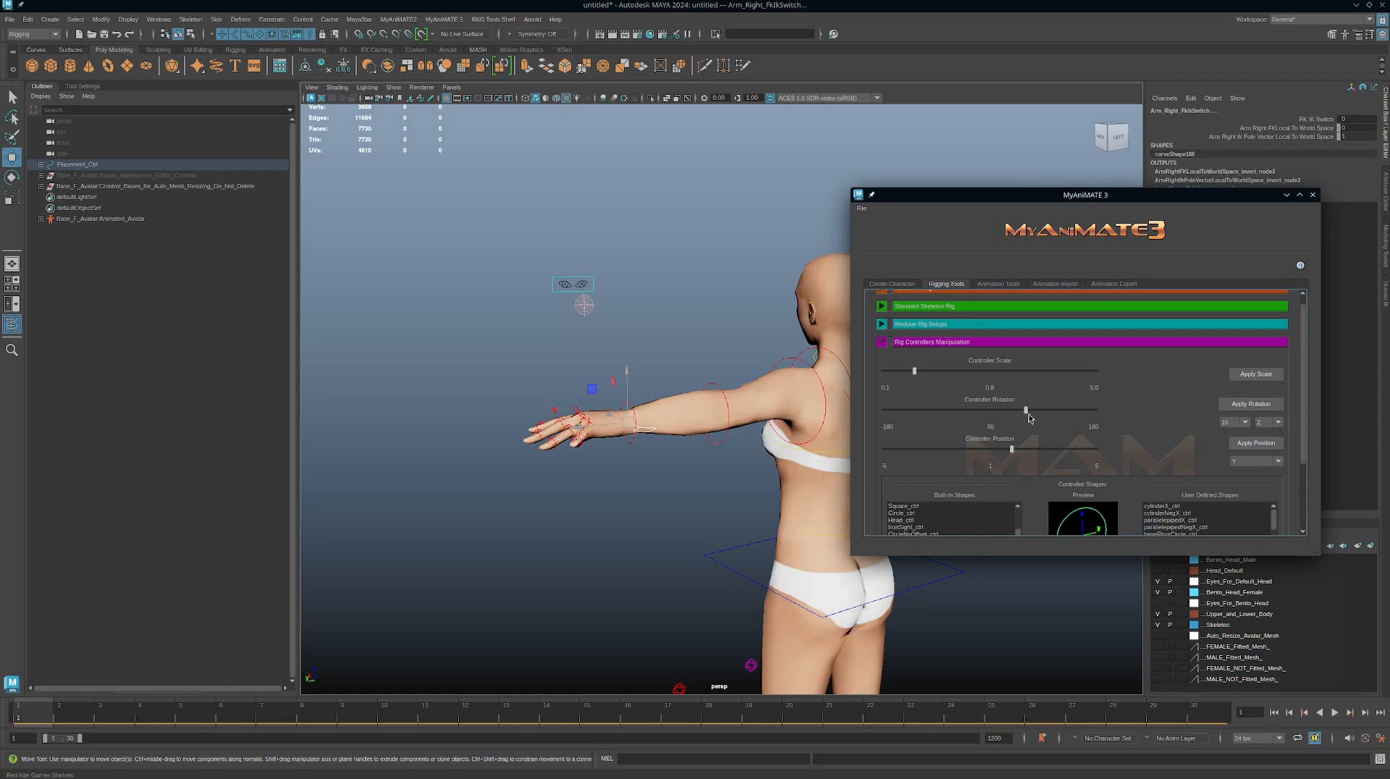
left_click_drag(738, 397, 484, 400, "alt")
left_click(1251, 404)
right_click_drag(485, 400, 462, 403, "alt")
middle_click_drag(470, 404, 532, 401, "alt")
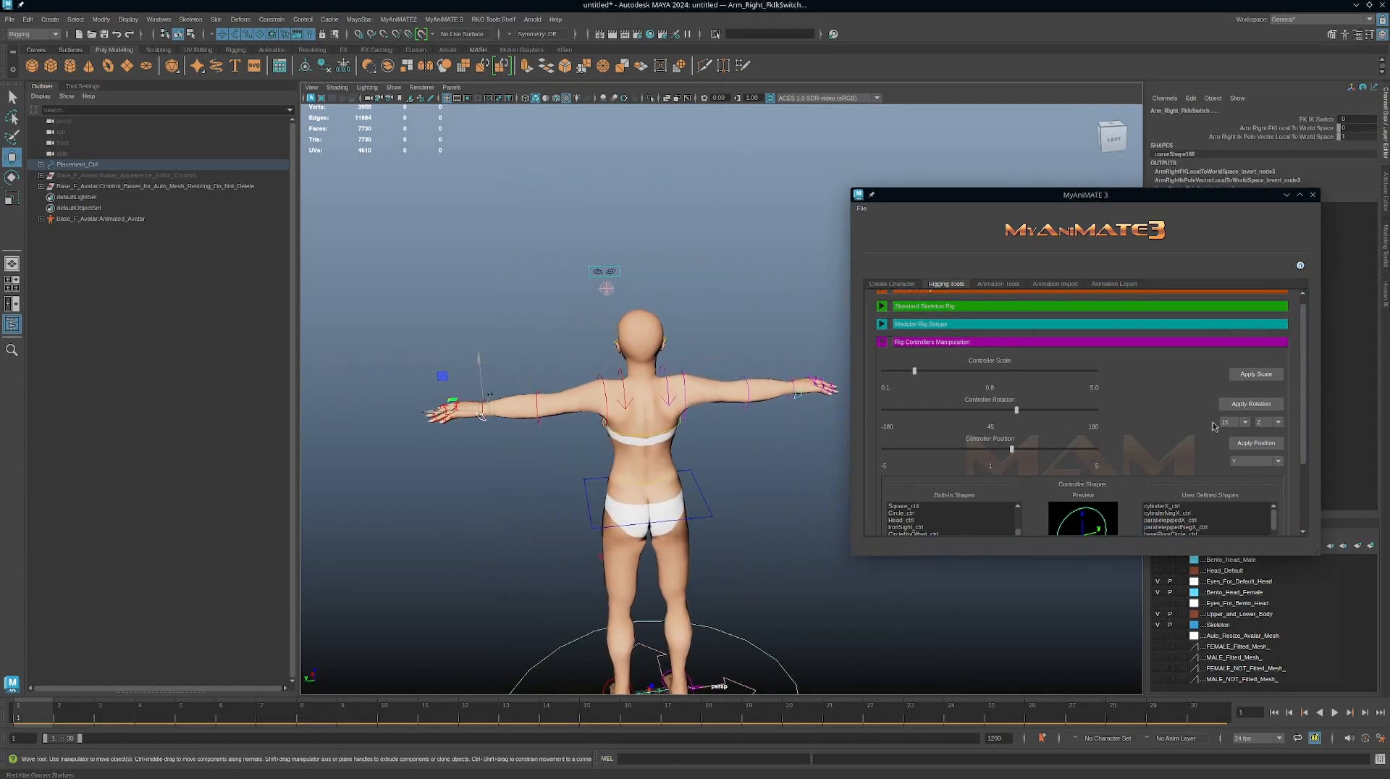
left_click(1247, 407)
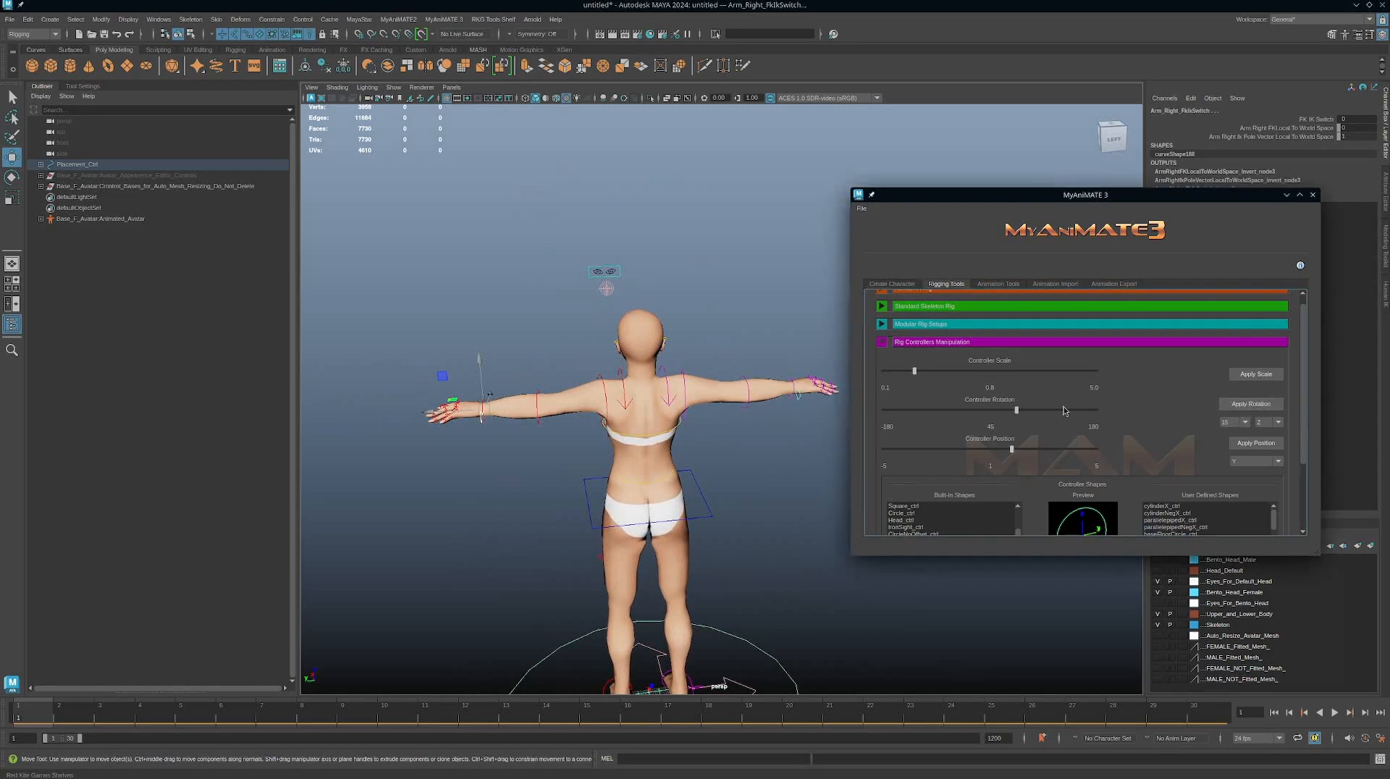
Step: Examine the rotated switch controllers on both arms from behind and from the front, and clear the selection
mouse_move(707, 428)
left_mouse_down("alt")
mouse_move(675, 457)
mouse_move(683, 416)
left_mouse_up("alt")
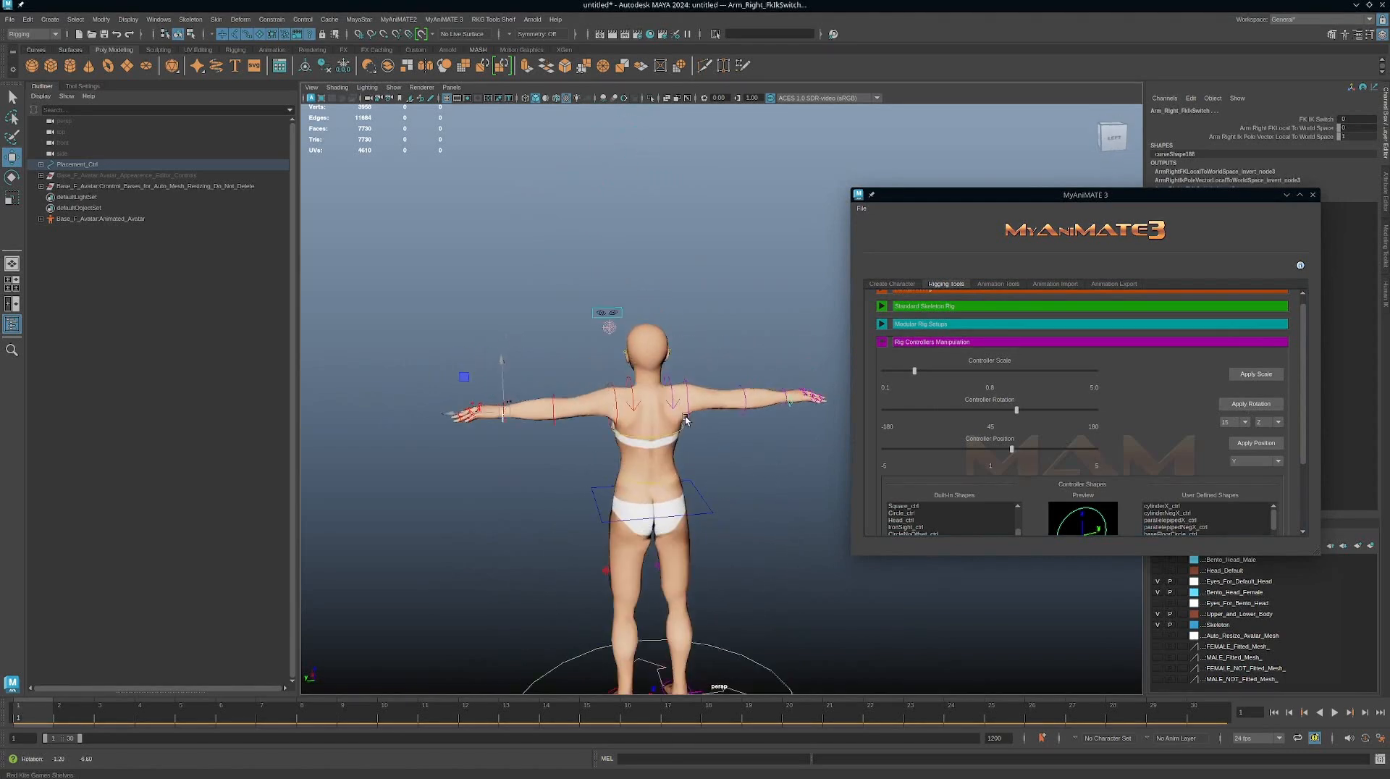
middle_click_drag(708, 530, 733, 500, "alt")
left_click_drag(733, 501, 660, 429, "alt")
scroll(673, 450, "down", 5)
left_click_drag(766, 432, 772, 443, "alt")
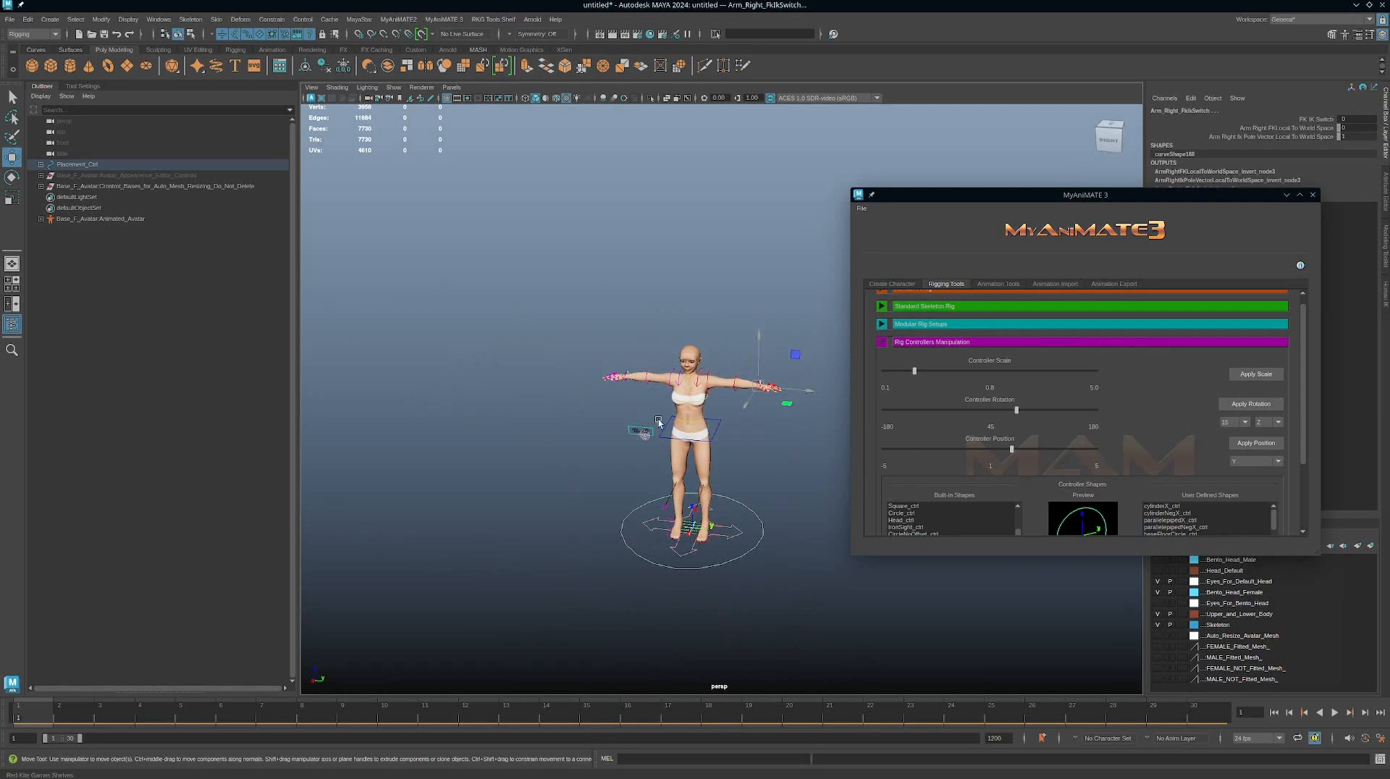
scroll(758, 483, "up", 5)
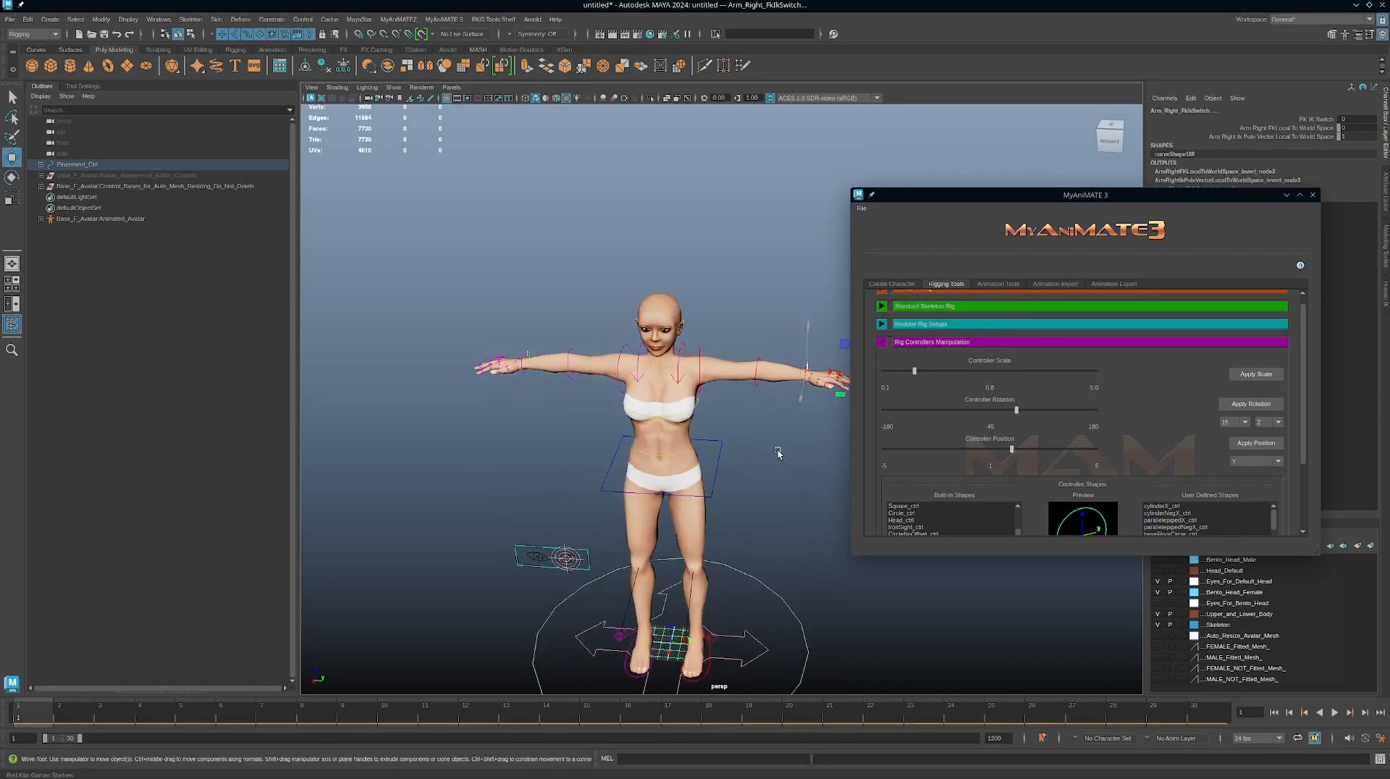
left_click(800, 481)
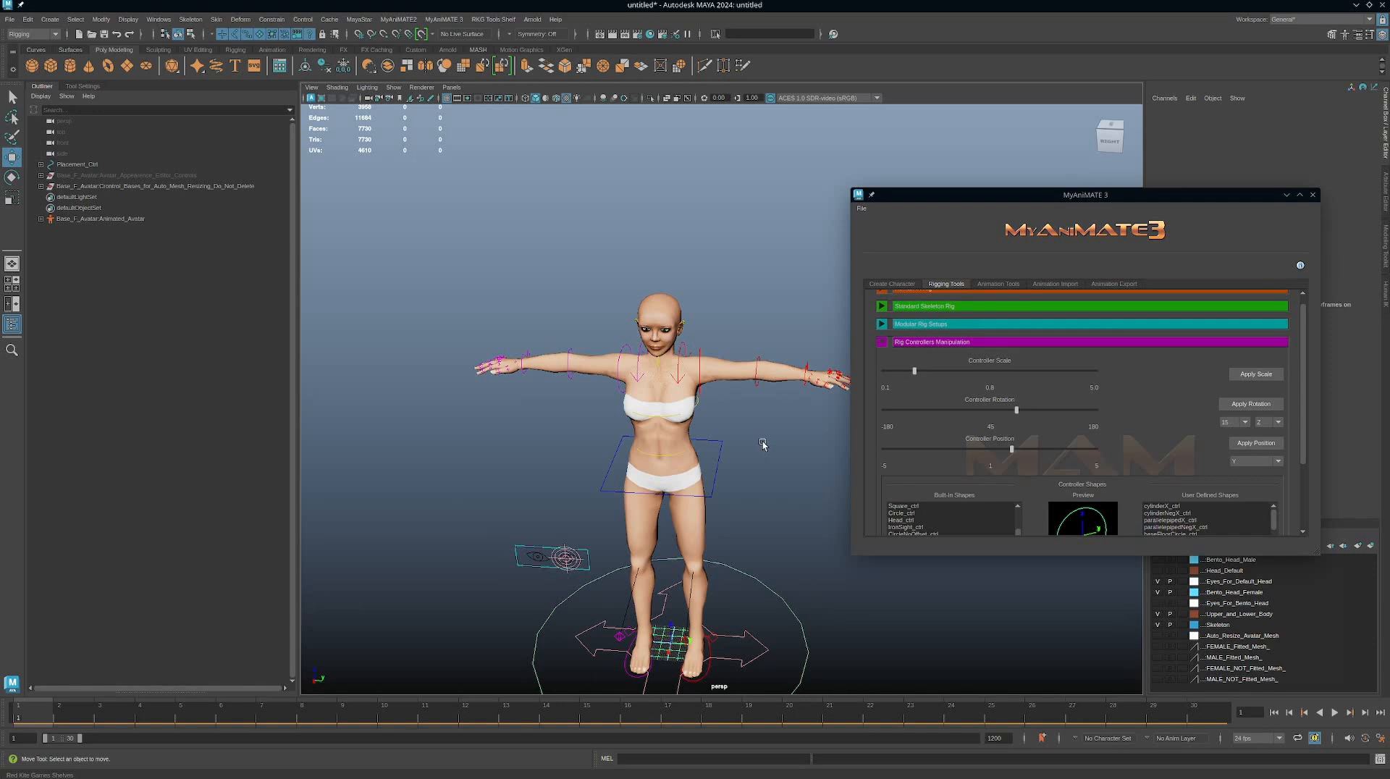
left_click_drag(763, 443, 588, 175, "alt")
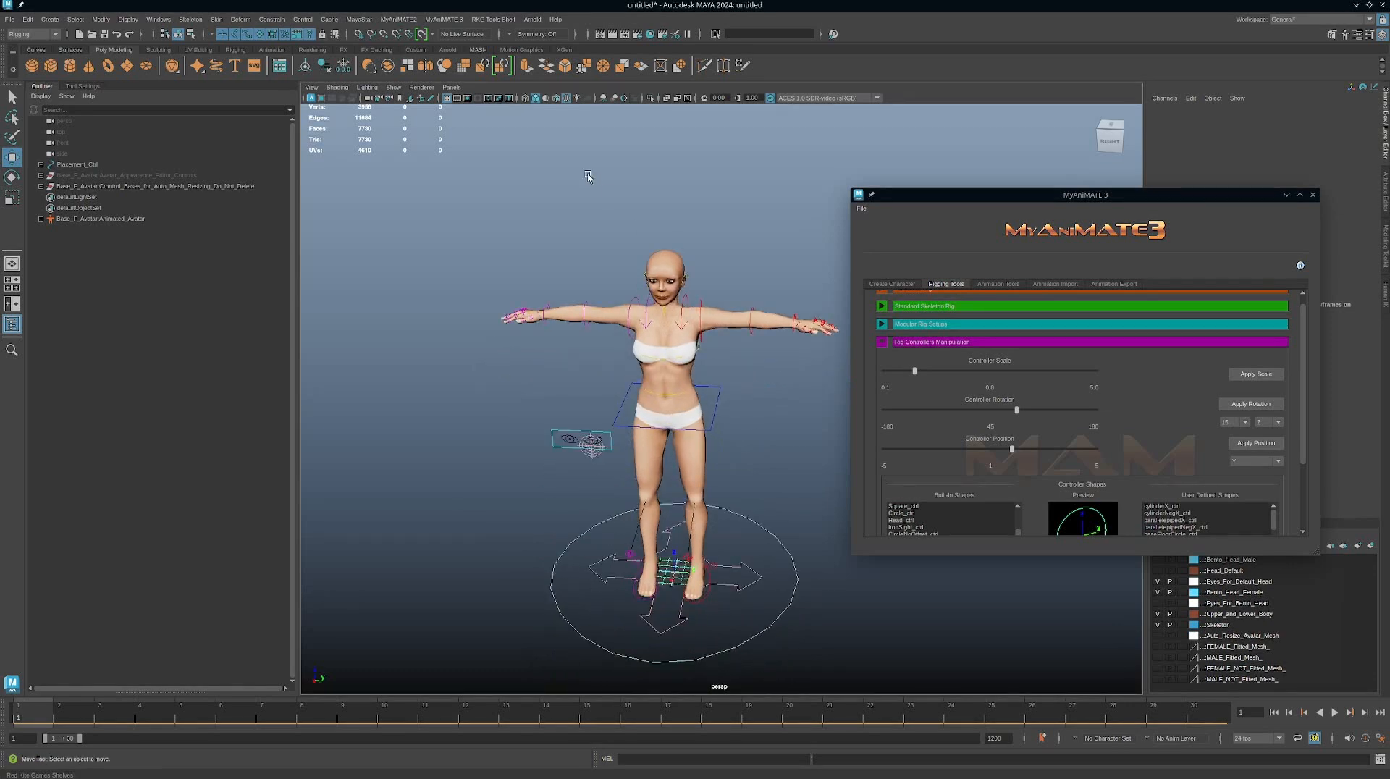
Step: Hide the whole avatar rig by hiding Placement_Ctrl, and clear the selection
left_click(650, 97)
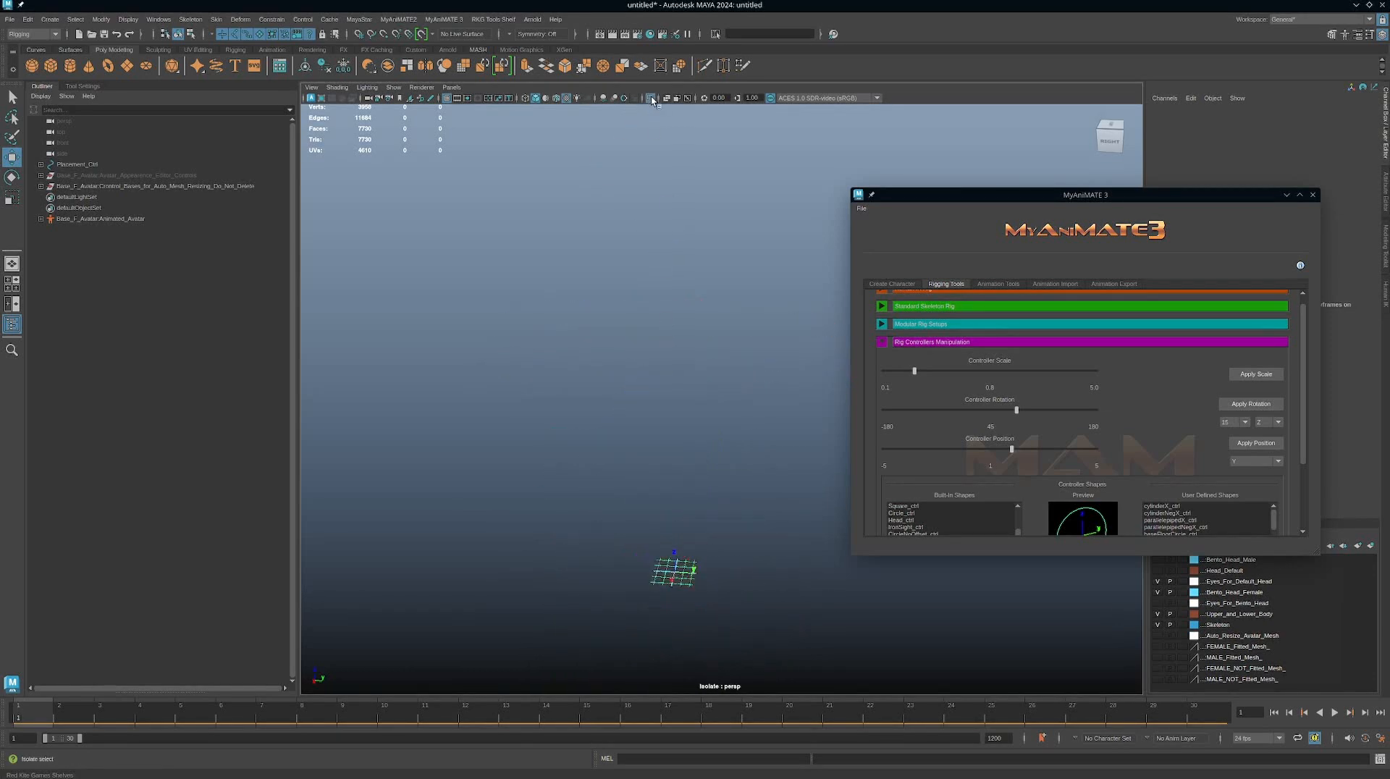
left_click(650, 97)
left_click(94, 165)
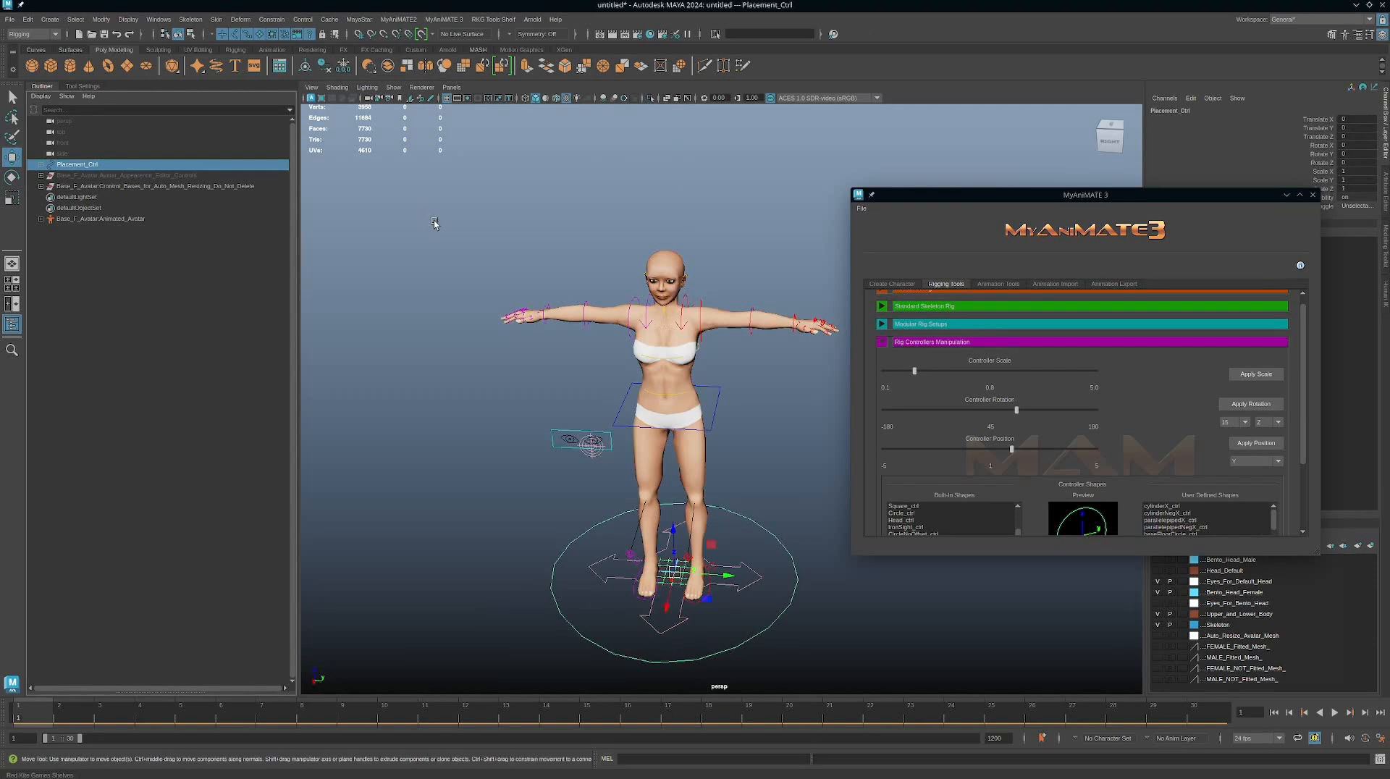
key("h")
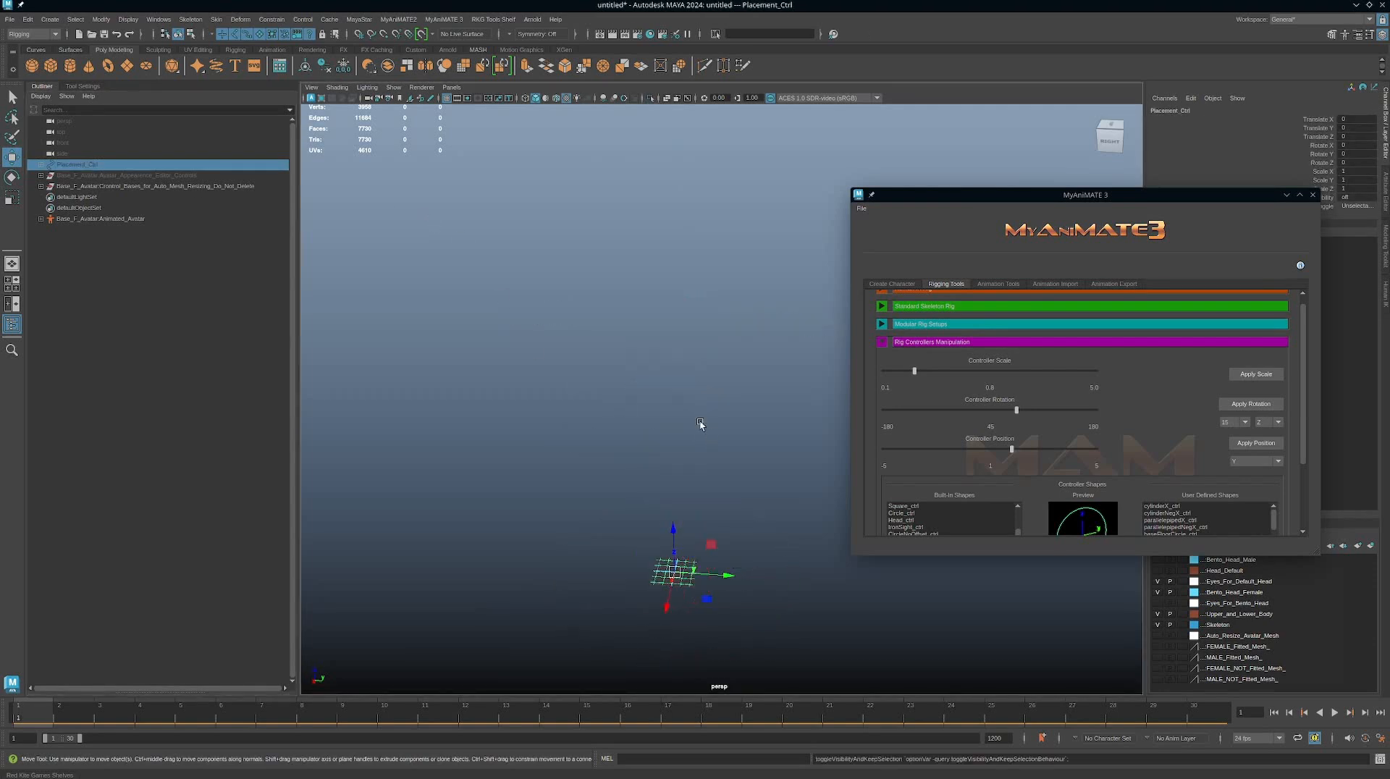
right_click_drag(699, 422, 646, 397, "alt")
middle_click_drag(645, 397, 620, 308, "alt")
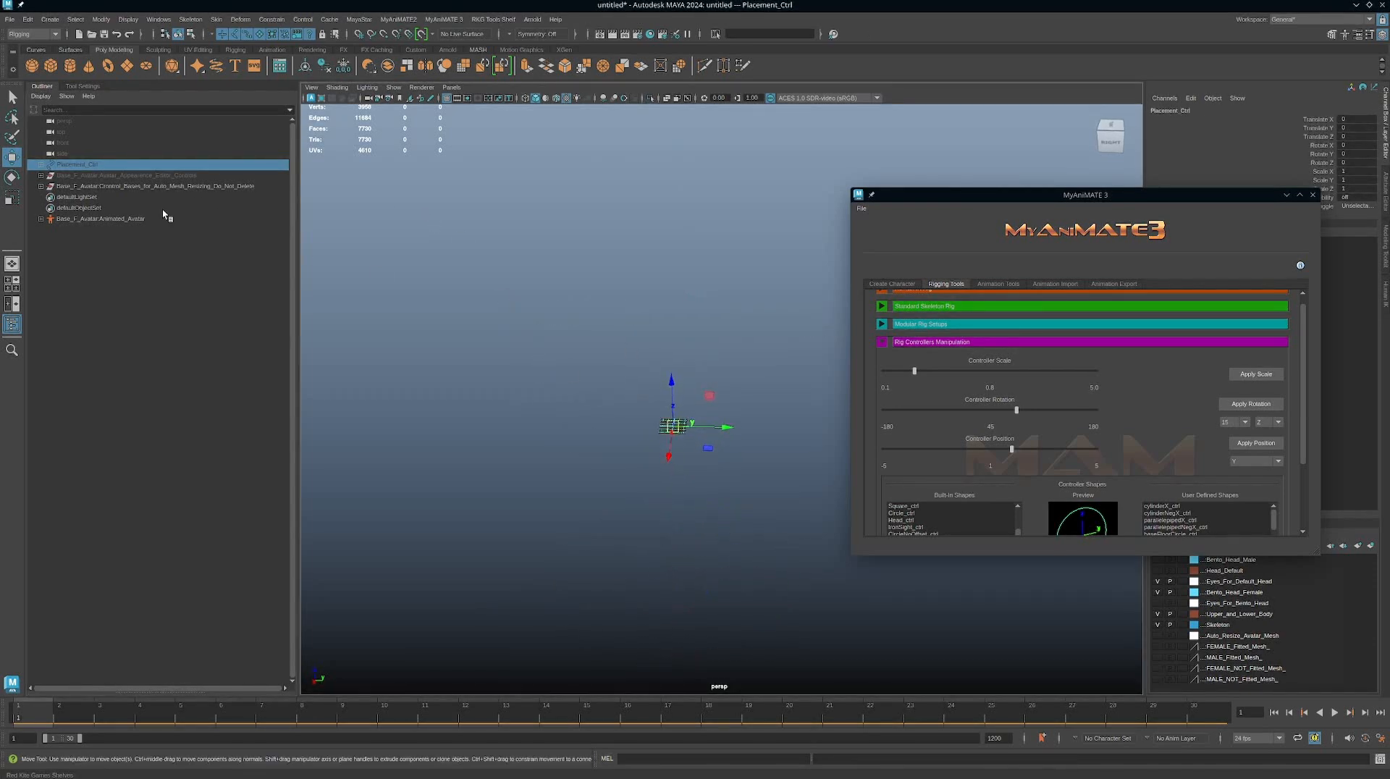
left_click(703, 305)
Step: Create a Square_ctrl controller from the built-in controller shapes at the centre of the empty grid
middle_click_drag(667, 333, 670, 307, "alt")
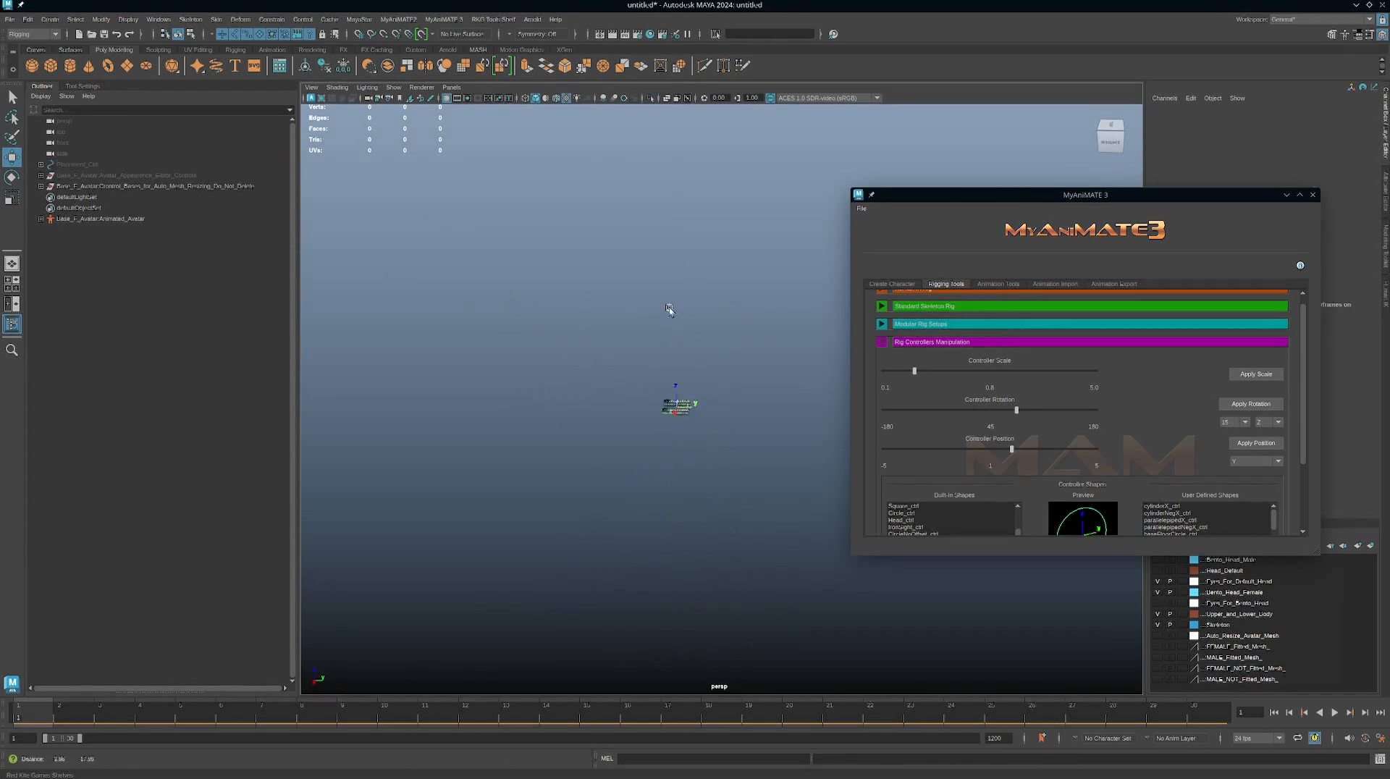
right_click_drag(632, 297, 713, 378, "alt")
scroll(1172, 405, "down", 3)
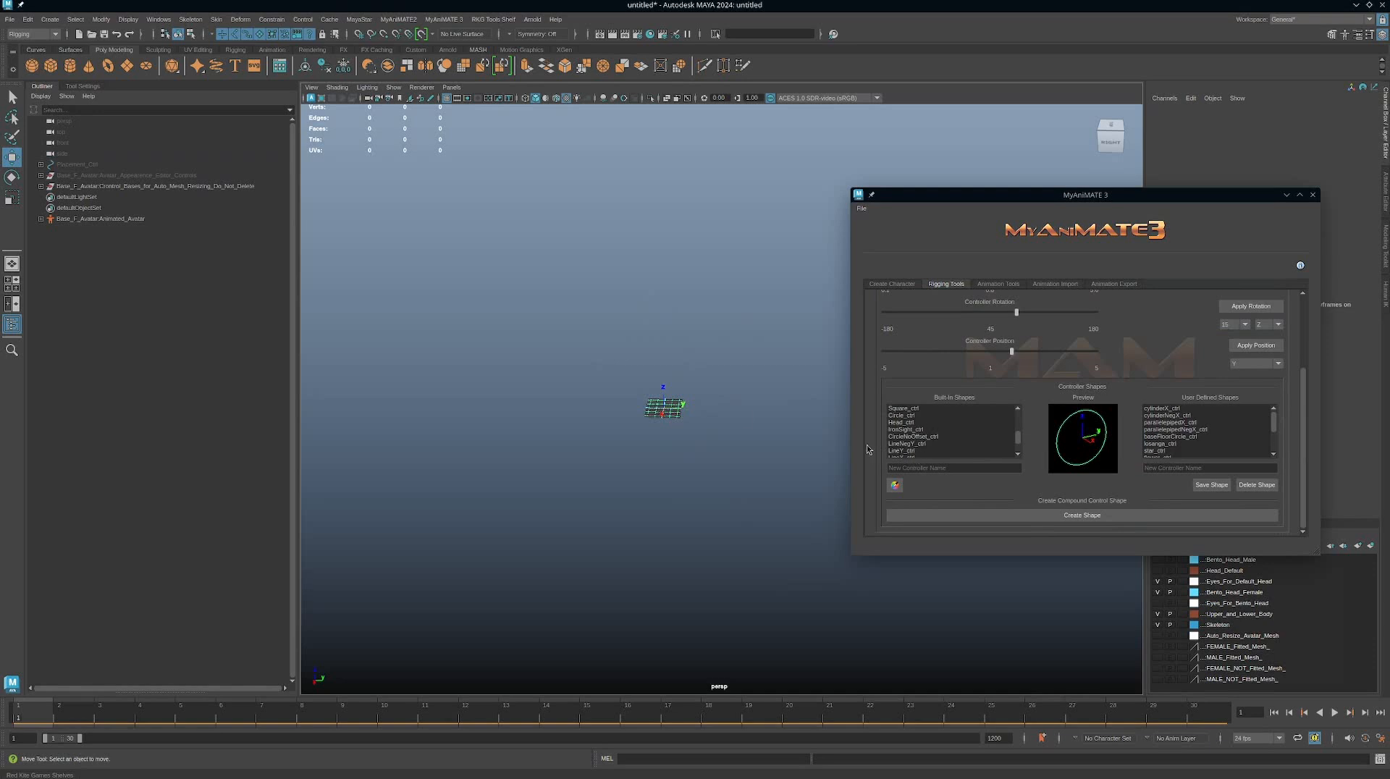
right_click_drag(586, 344, 788, 381, "alt")
middle_click_drag(670, 331, 775, 334, "alt")
right_click_drag(743, 353, 788, 411, "alt")
middle_click_drag(714, 362, 727, 339, "alt")
right_click_drag(728, 341, 765, 363, "alt")
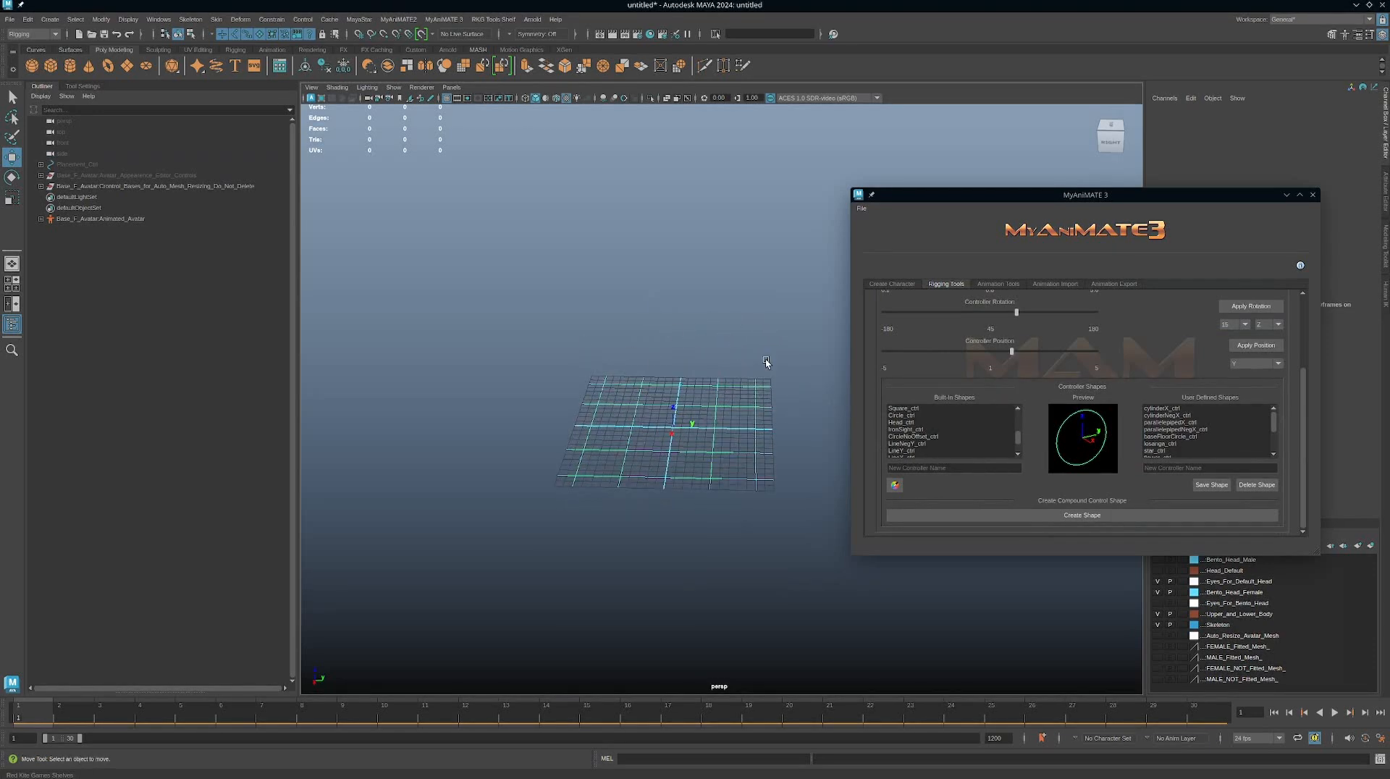
left_click_drag(513, 200, 446, 303)
left_click(914, 409)
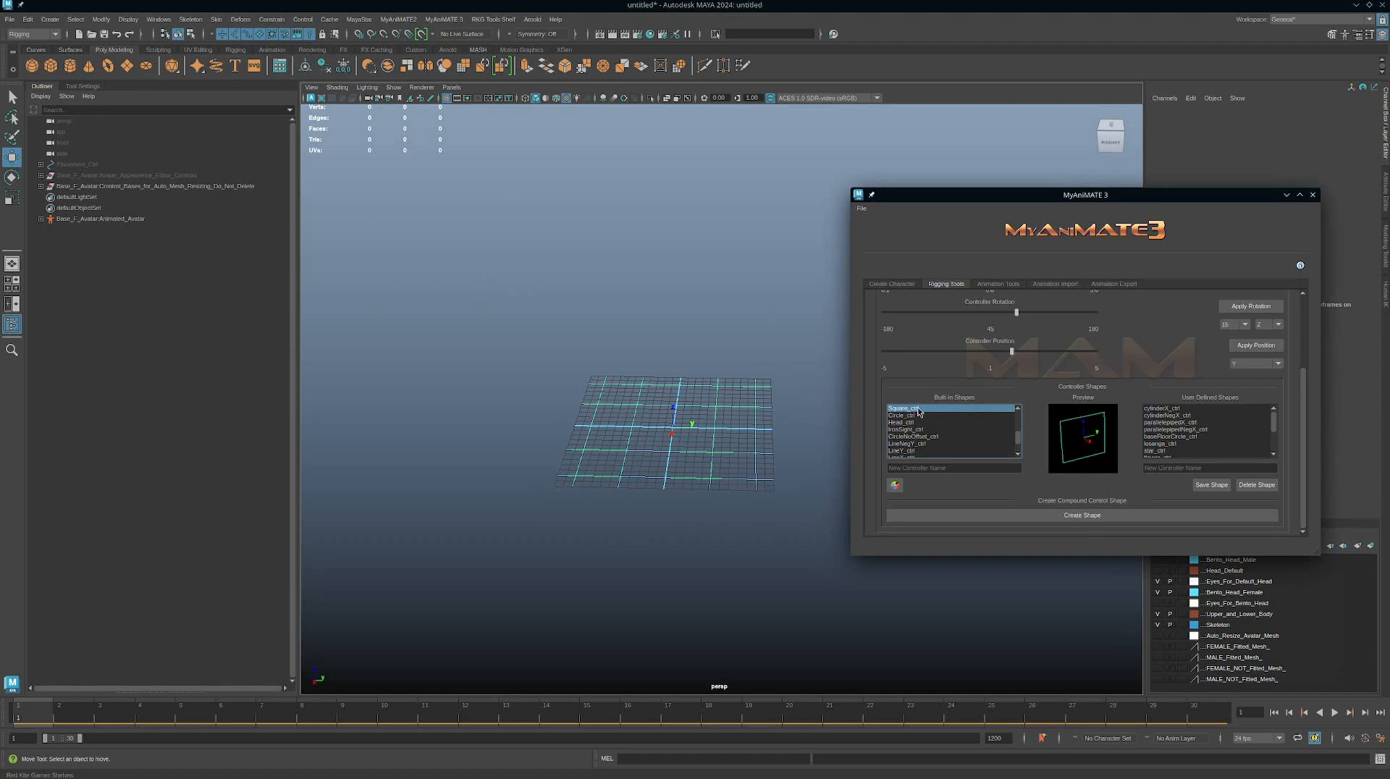
double_click(917, 410)
Step: Expand Square_ctrl_grp to show the square controller inside it, and select the group
left_click_drag(624, 372, 651, 331, "alt")
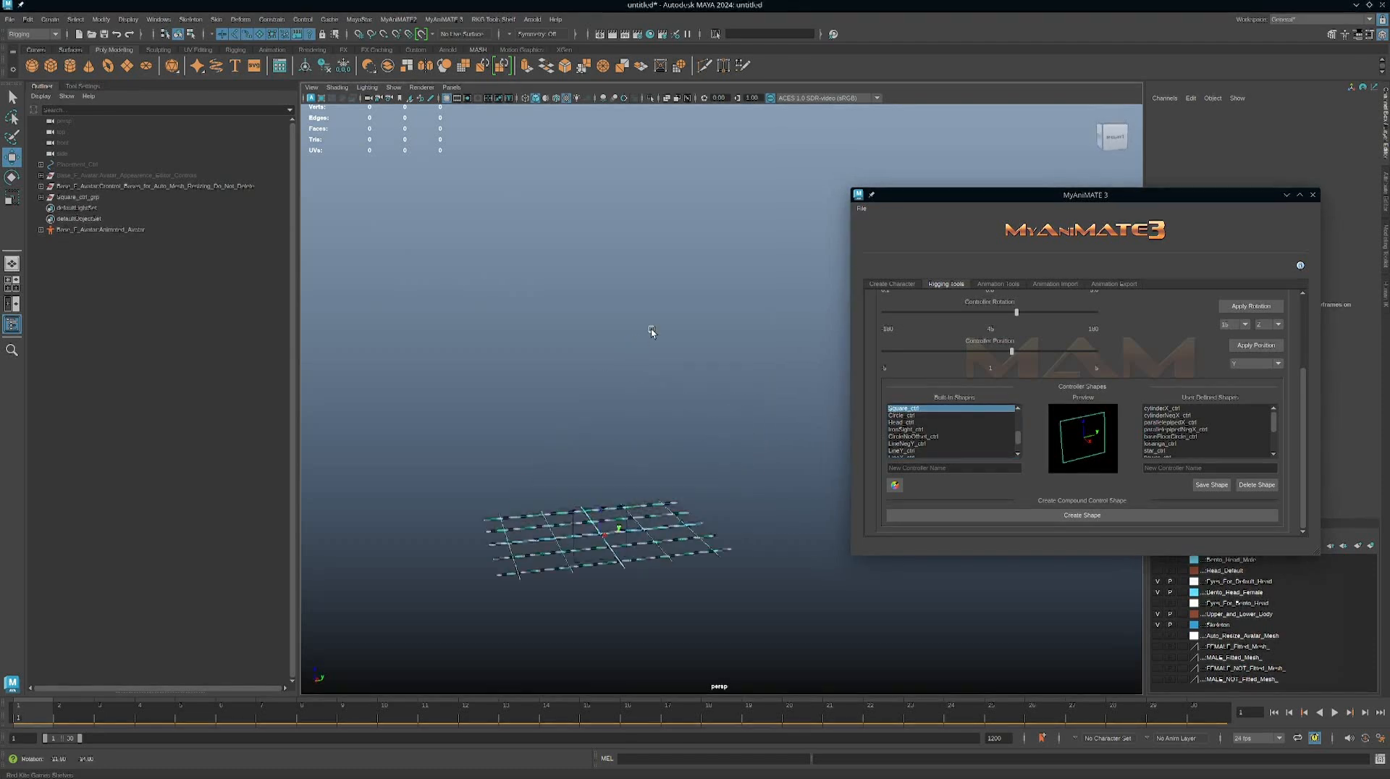
left_click(42, 196)
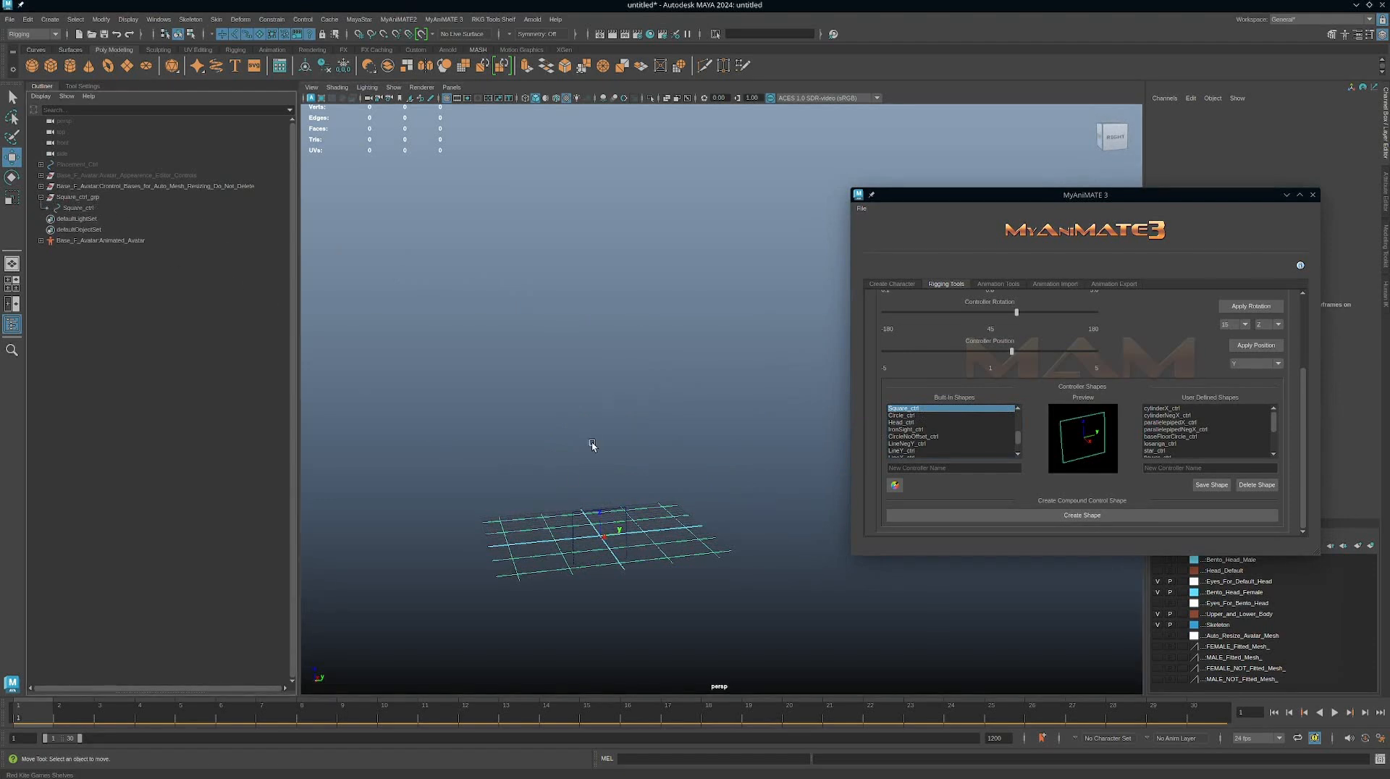
left_click_drag(593, 443, 628, 302, "alt")
right_click_drag(628, 303, 688, 402, "alt")
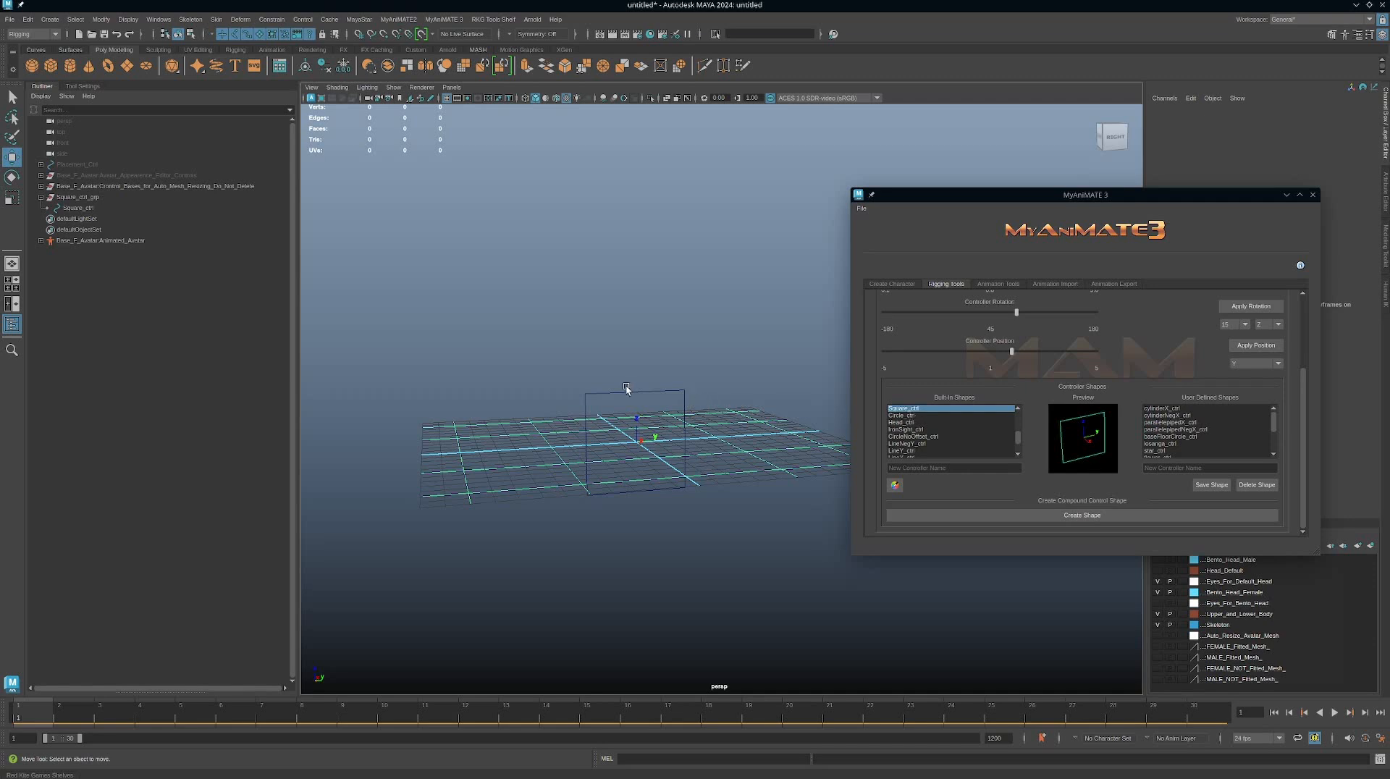
left_click_drag(673, 437, 595, 391, "alt")
left_click(77, 197)
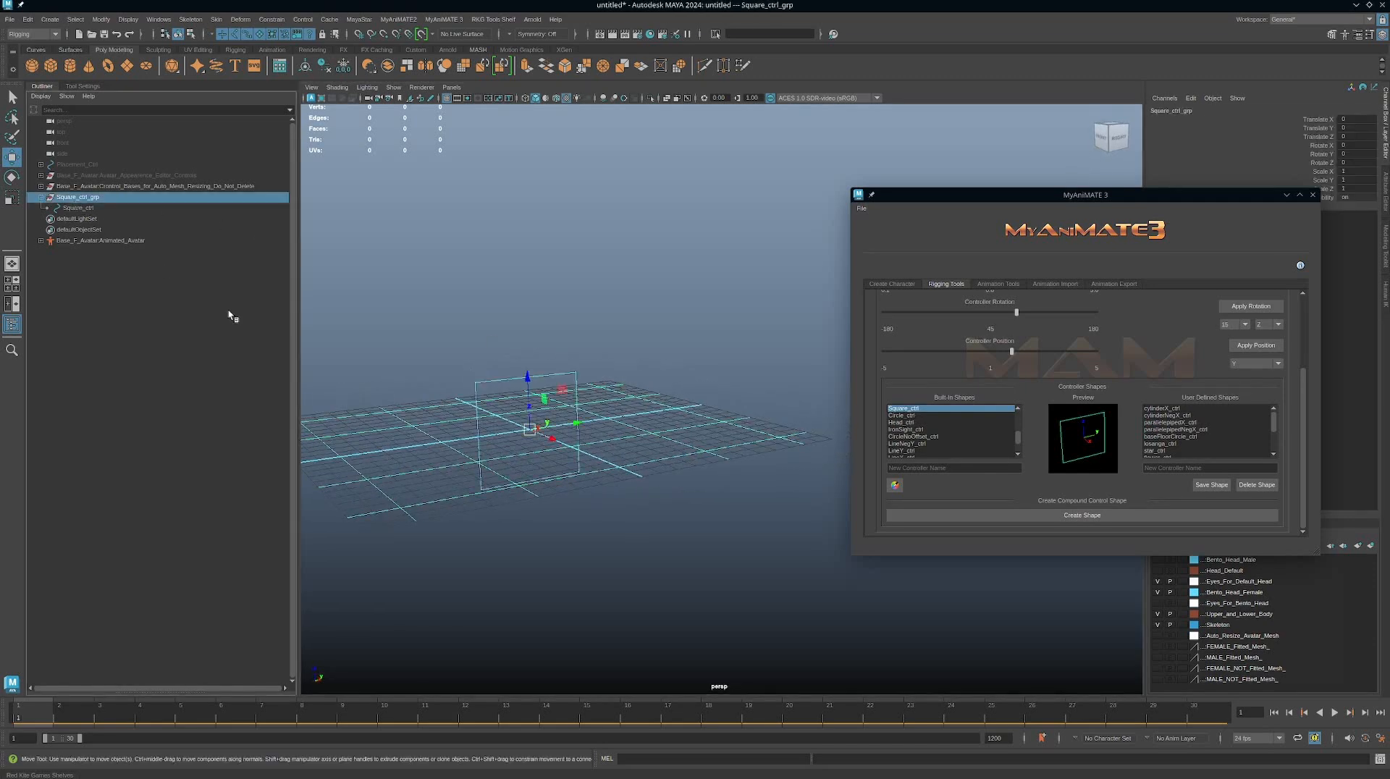
Step: Move the square controller's group up and away from the centre of the grid
key("e")
key("w")
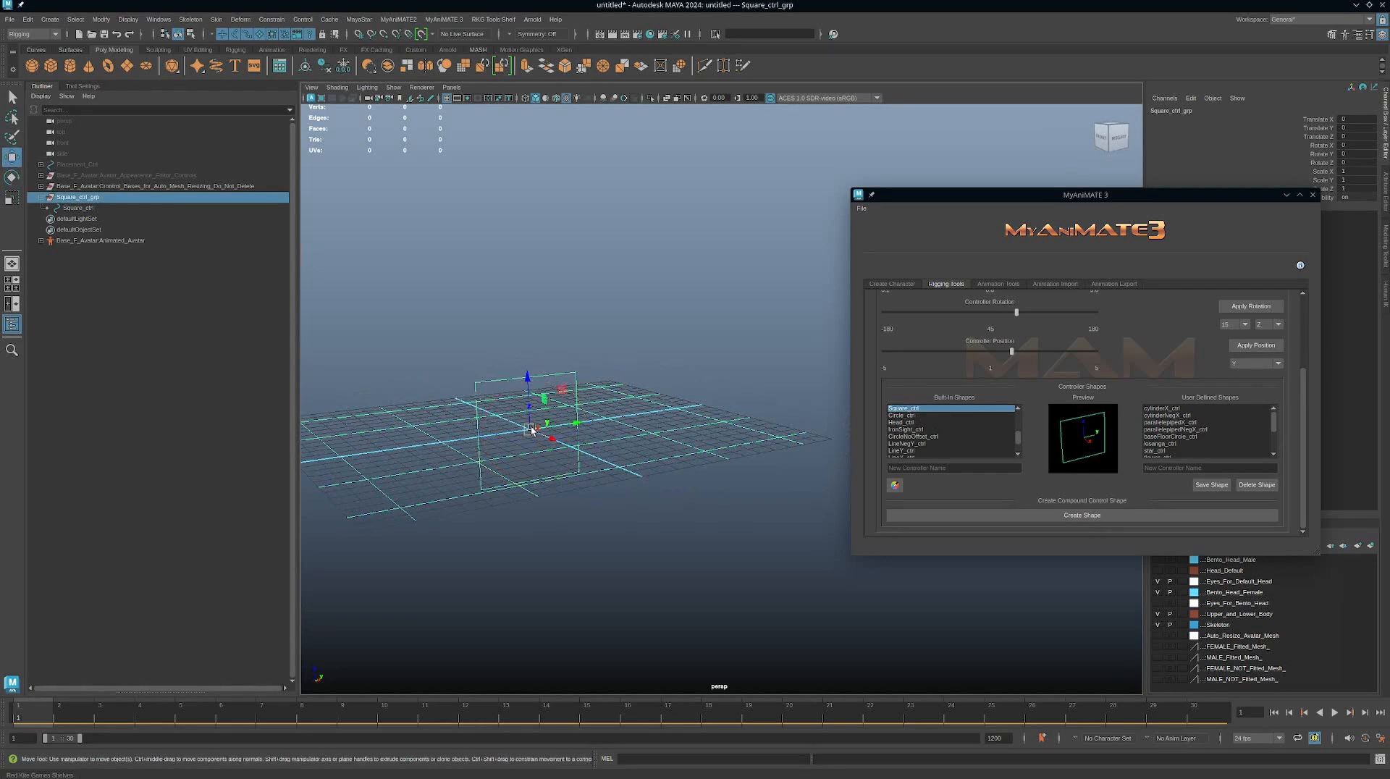
left_click_drag(533, 435, 796, 218)
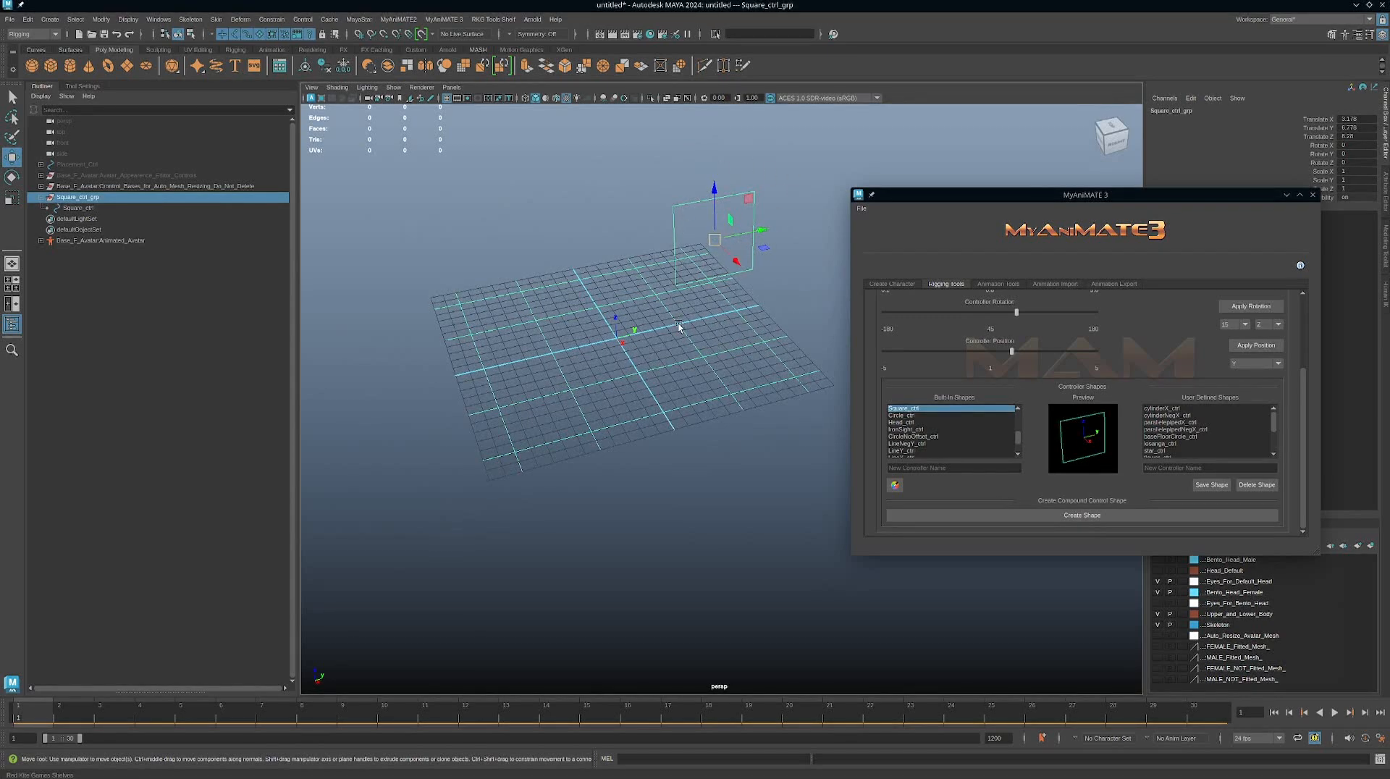
left_click_drag(678, 325, 652, 349, "alt")
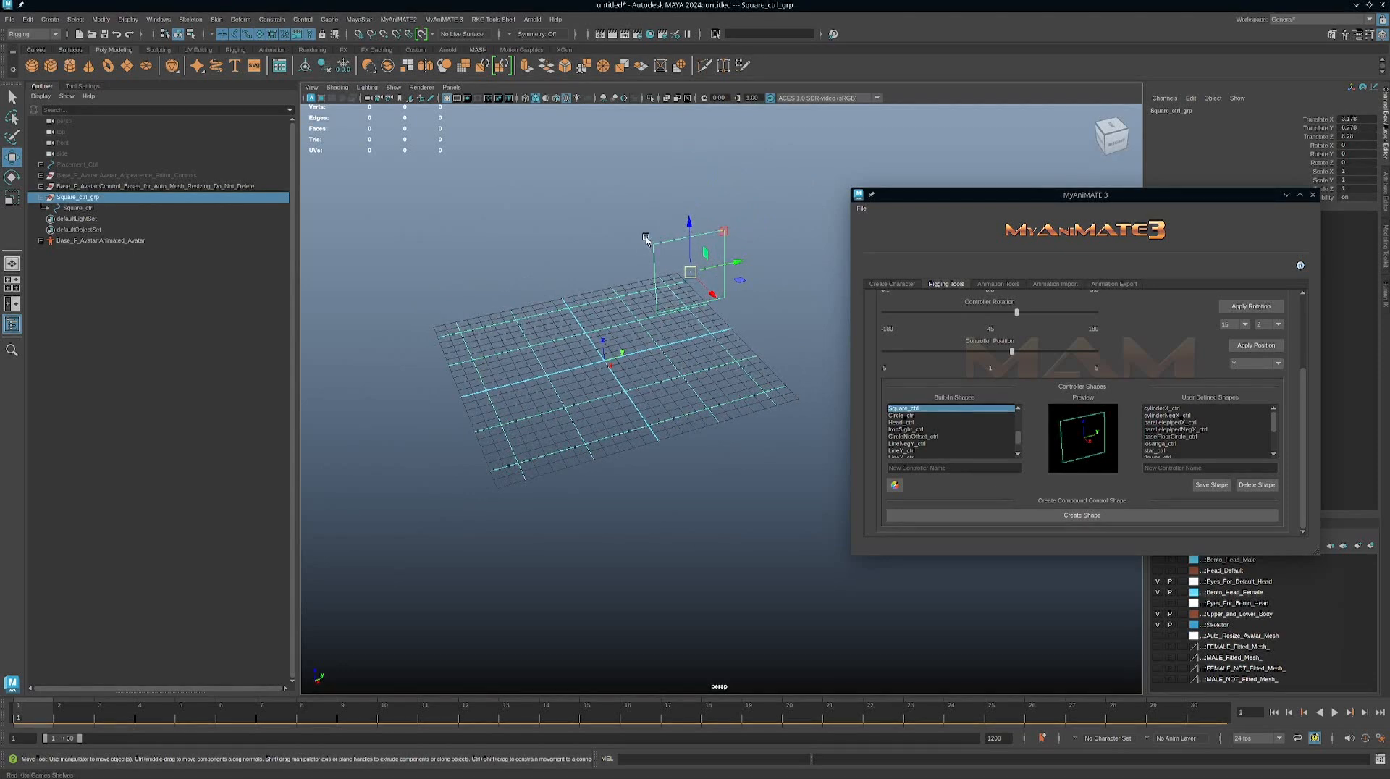
Step: Select the square controller and replace its shape with the built-in IronSight_ctrl shape
left_click(659, 261)
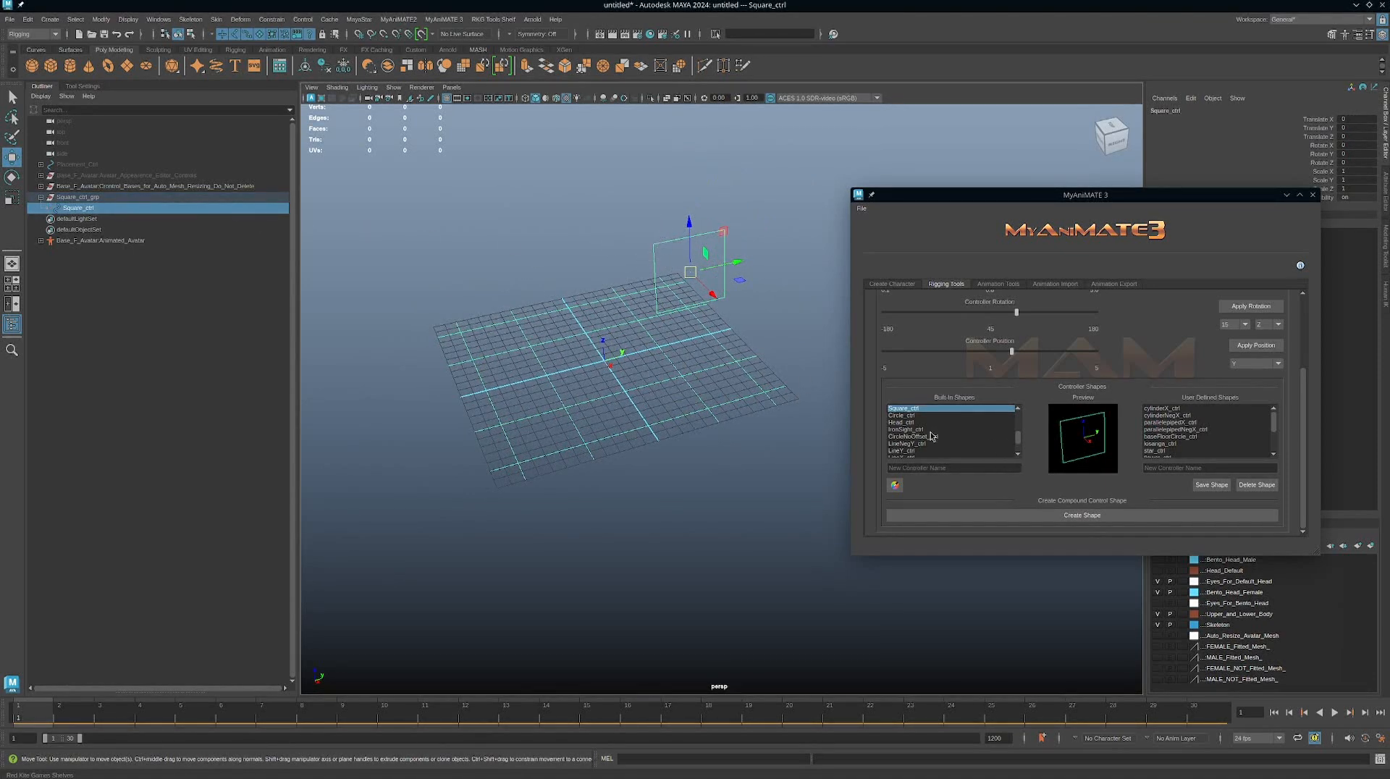
left_click(904, 429)
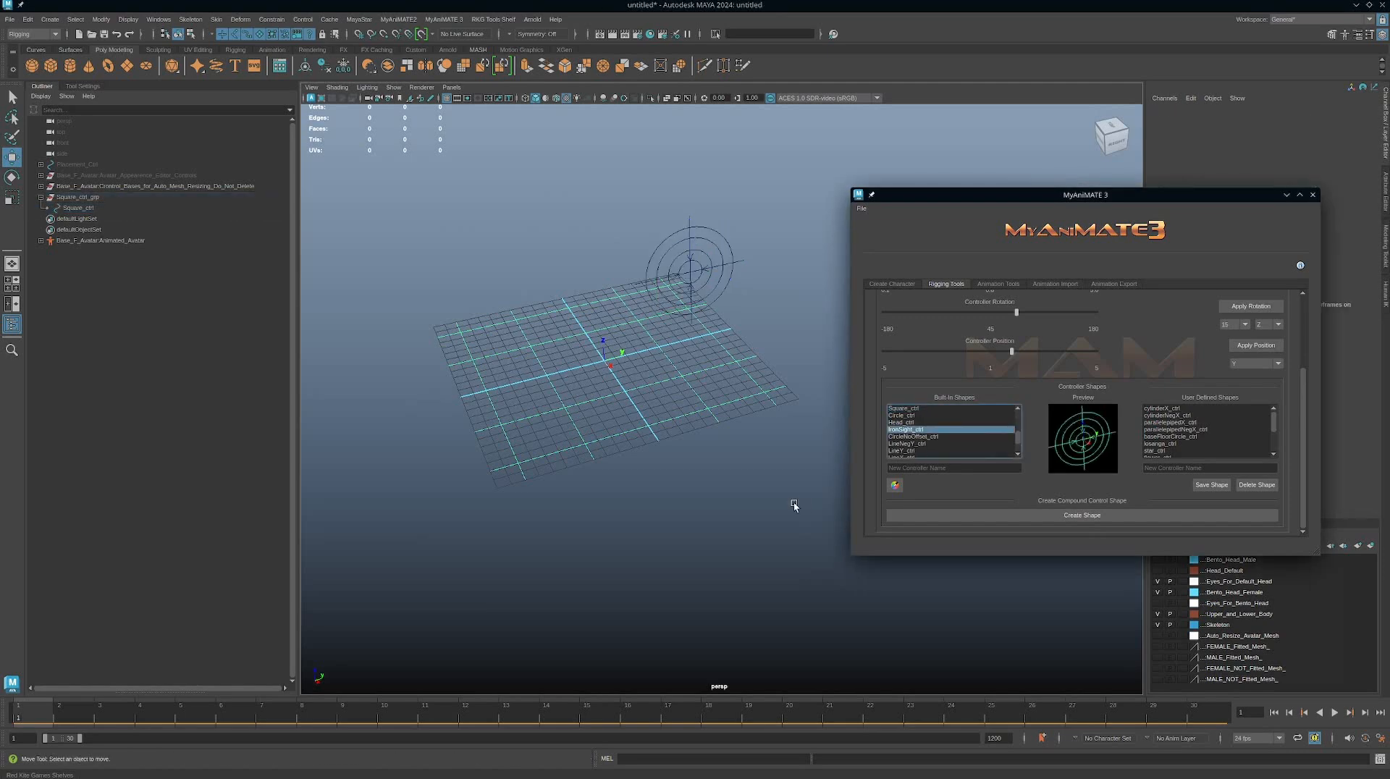
left_click_drag(794, 502, 657, 374, "alt")
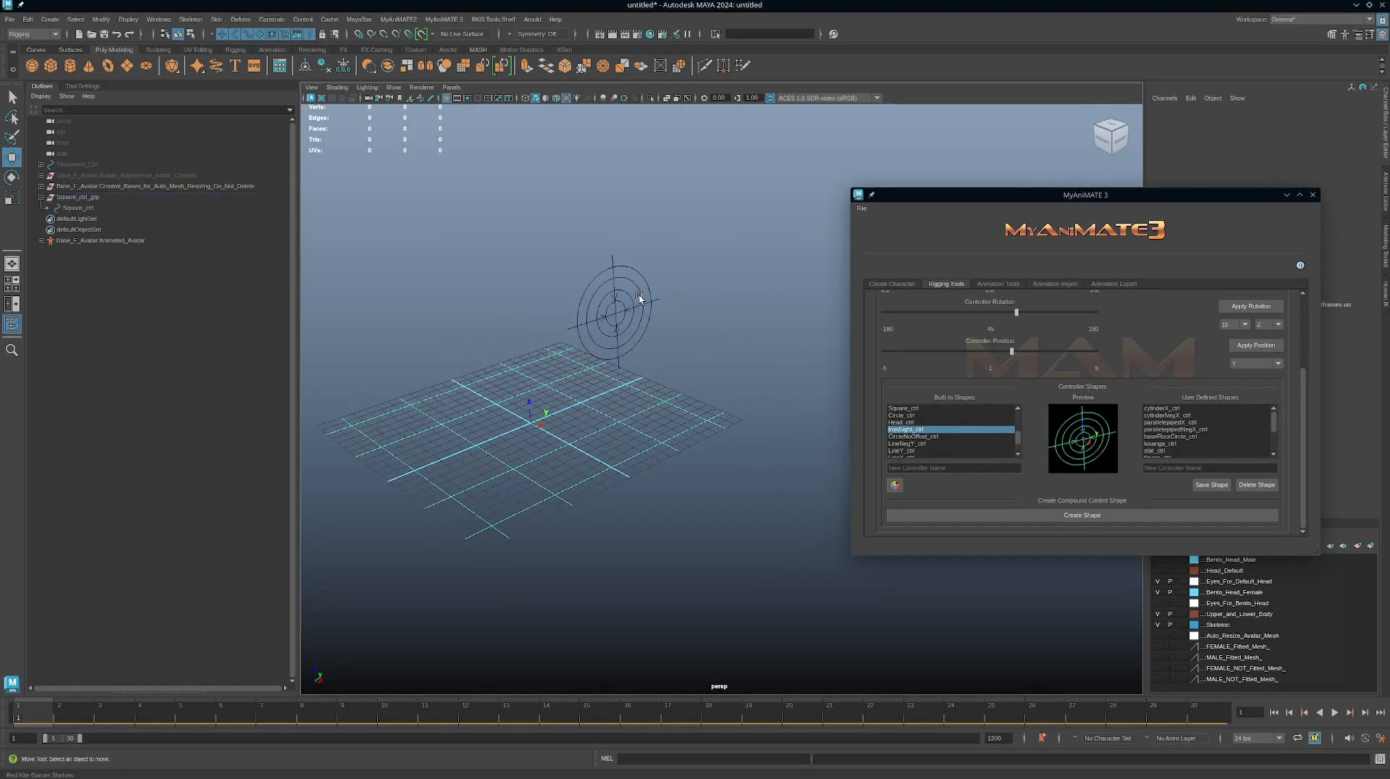
right_click_drag(614, 431, 604, 395, "alt")
left_click_drag(603, 395, 611, 447, "alt")
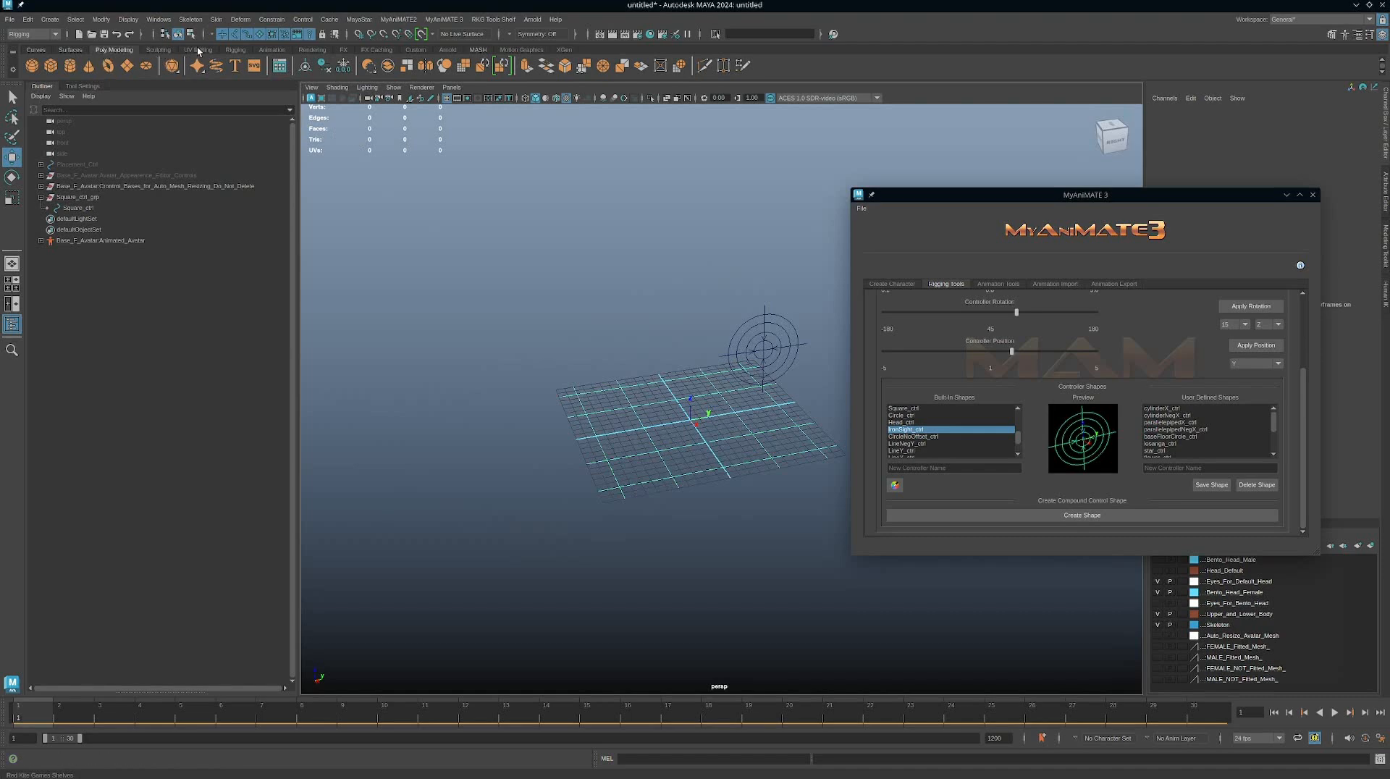
Step: Build a three-joint chain from the grid's centre along X, with bones about 10 and 12 units long, and align its root to the origin
left_click(235, 50)
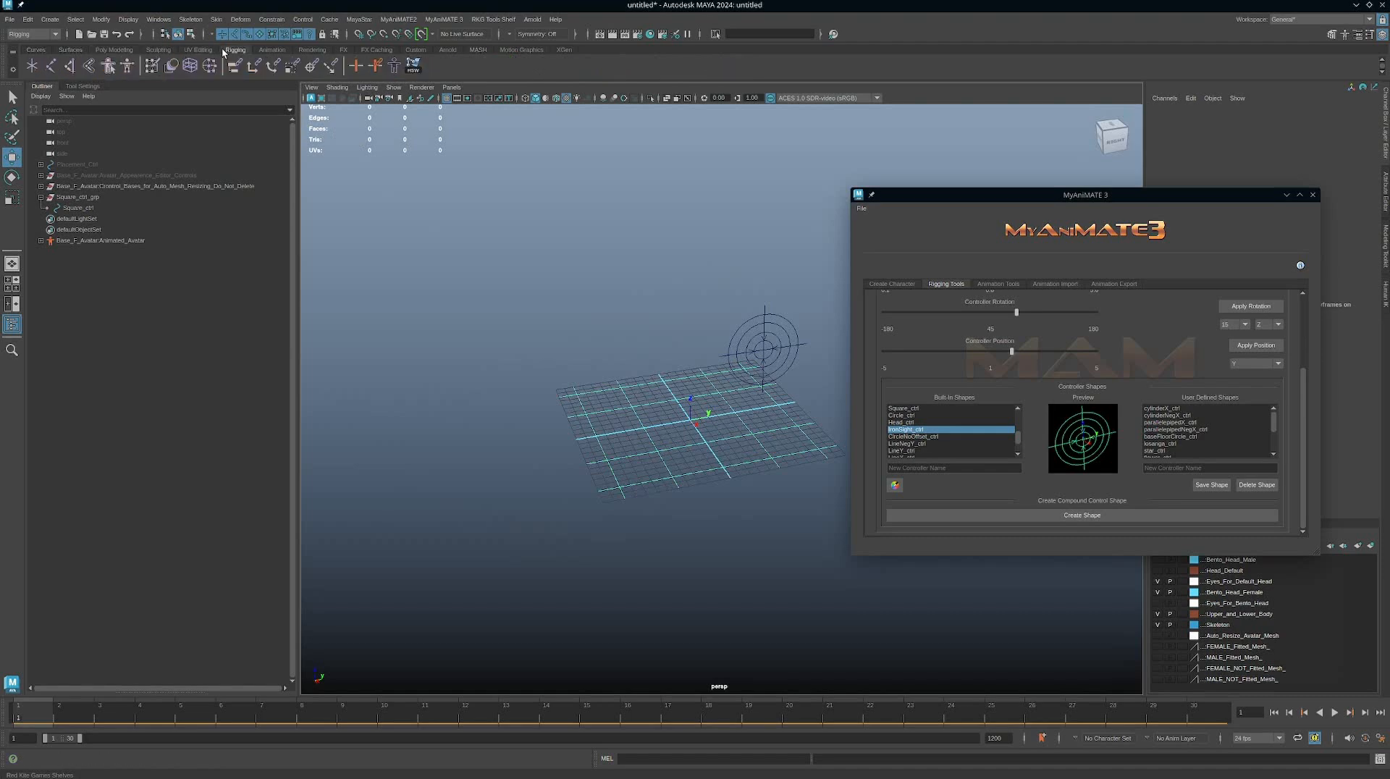
left_click(54, 70)
left_click_drag(767, 442, 583, 405, "alt")
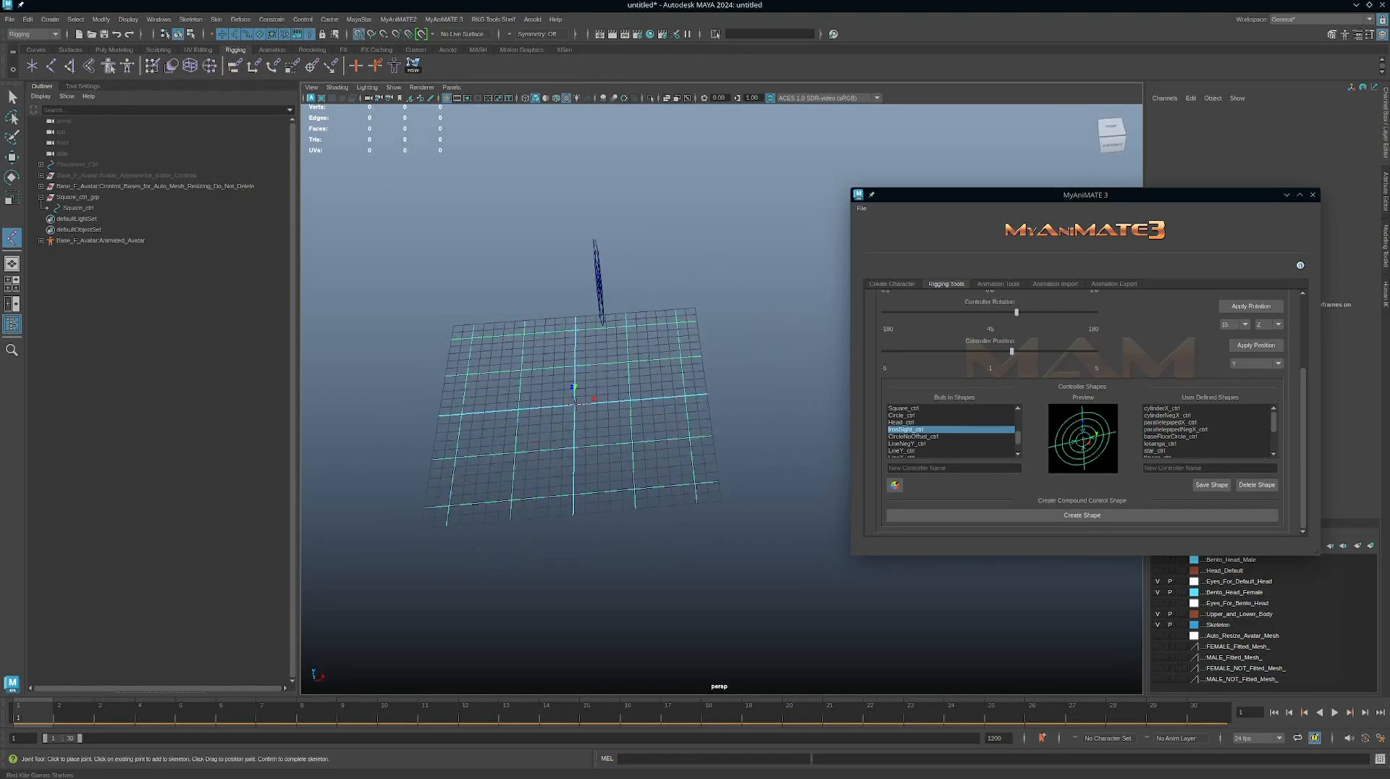
left_click(574, 403)
left_click(806, 392)
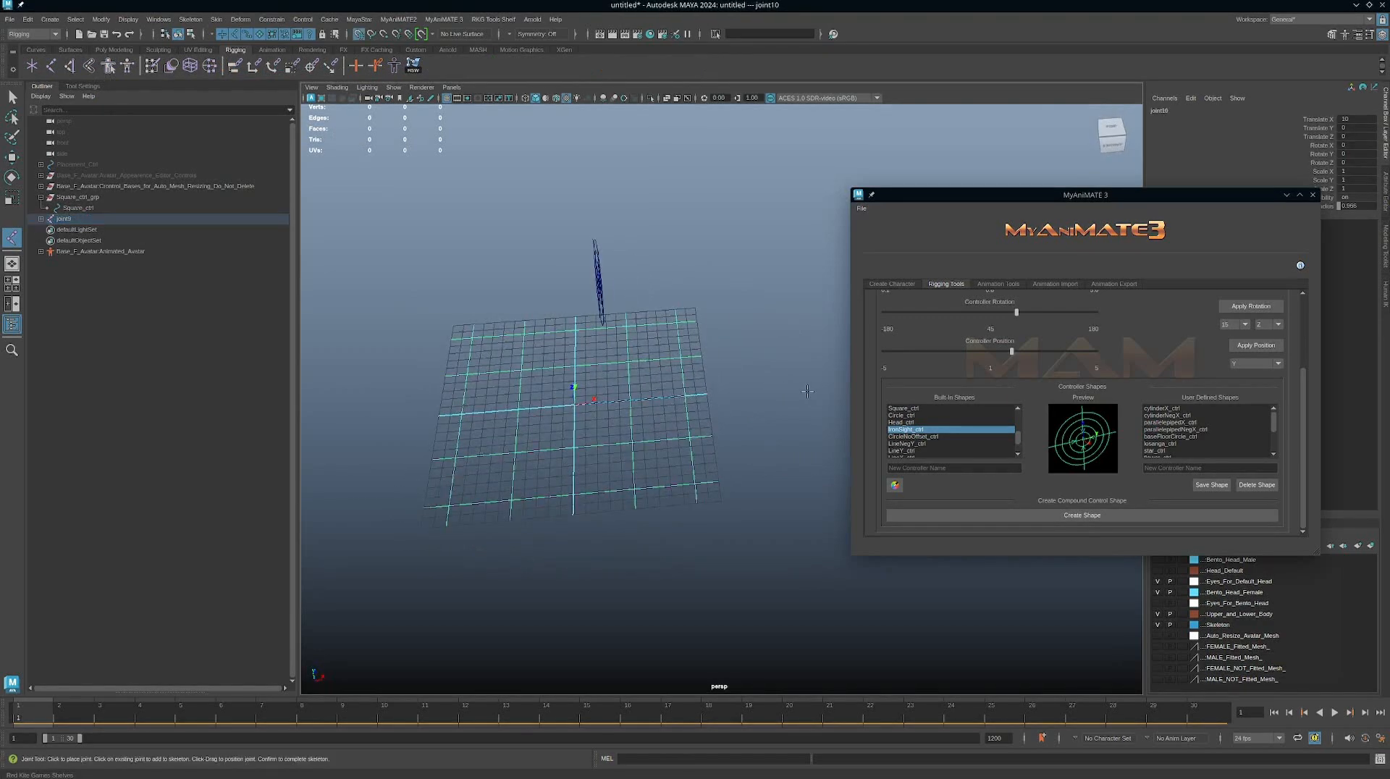
left_click(812, 387)
key("Return")
key("w")
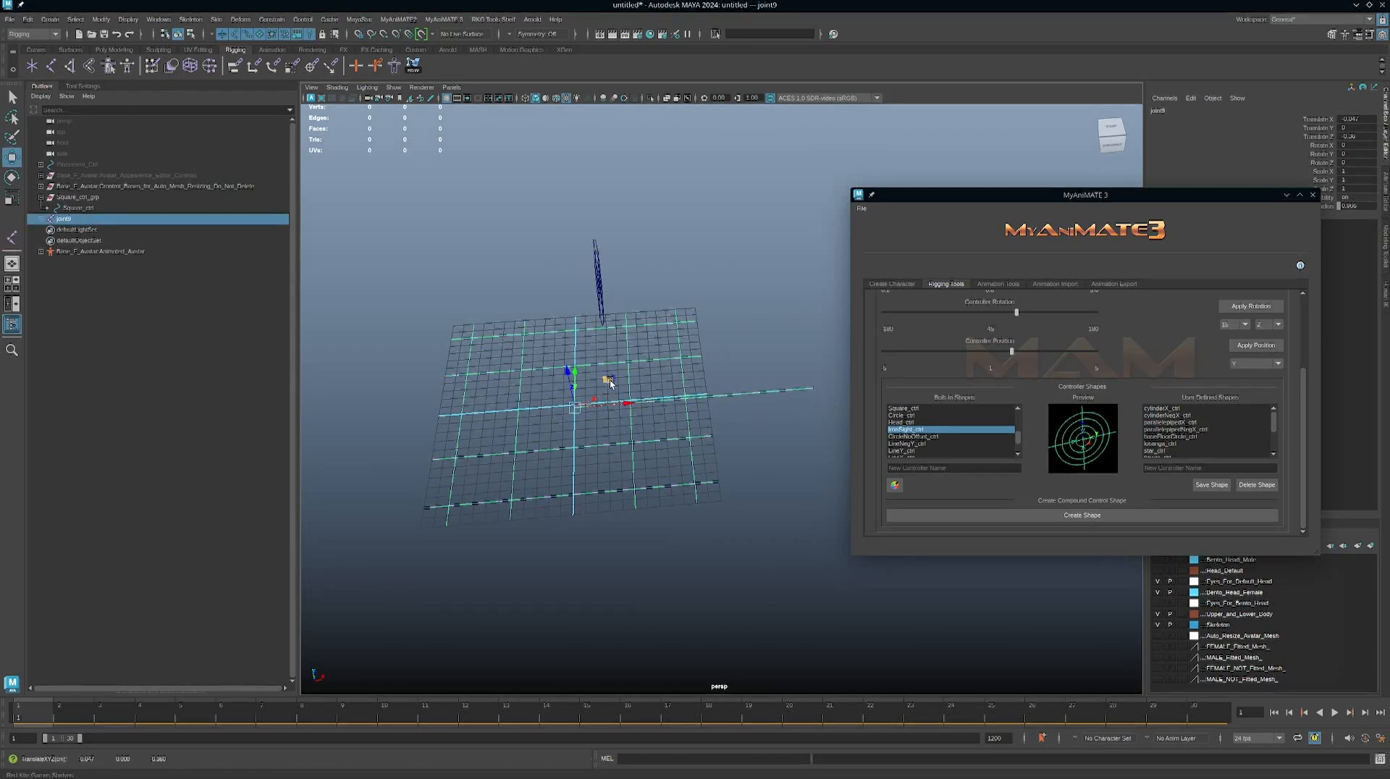
key("Down")
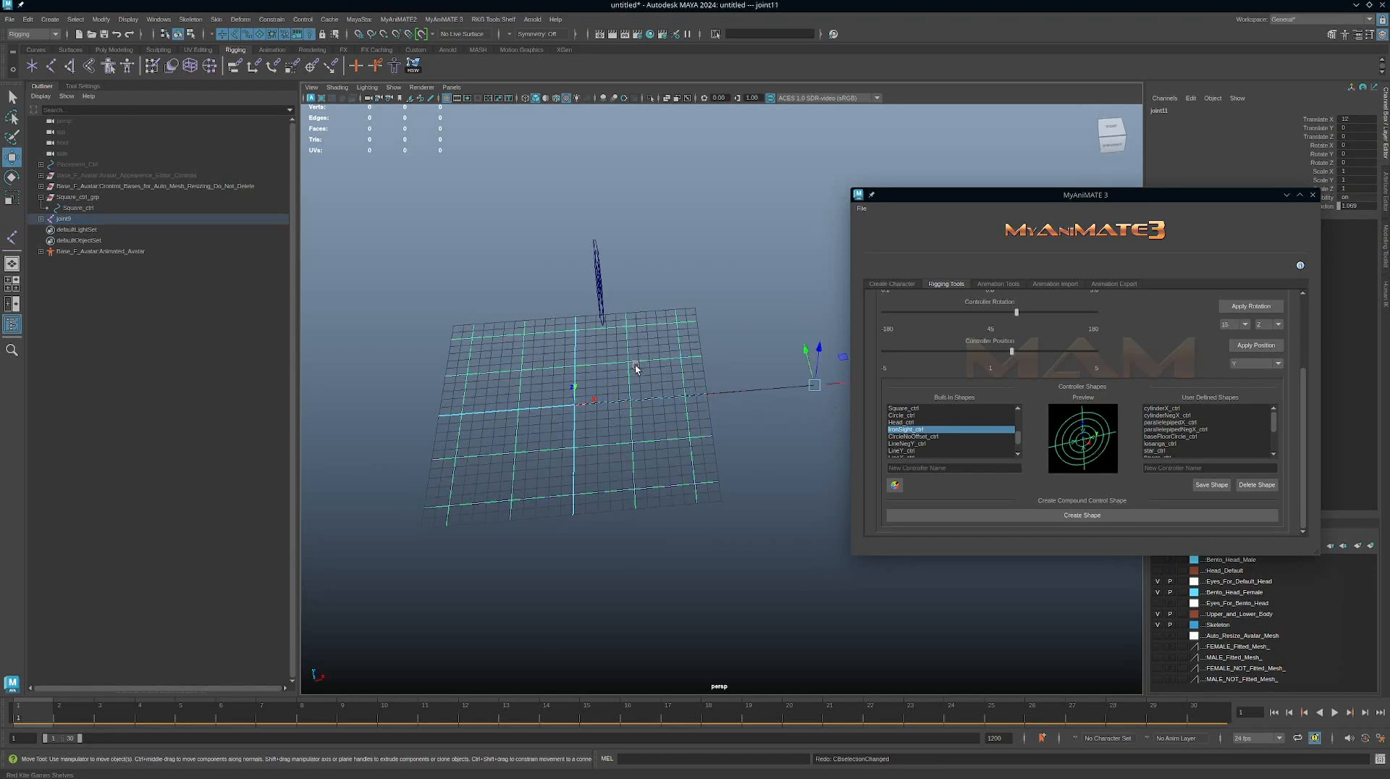
key("Up")
Step: Select the whole joint hierarchy, set the radius of all its joints to 50, and clear the selection
right_click(700, 441)
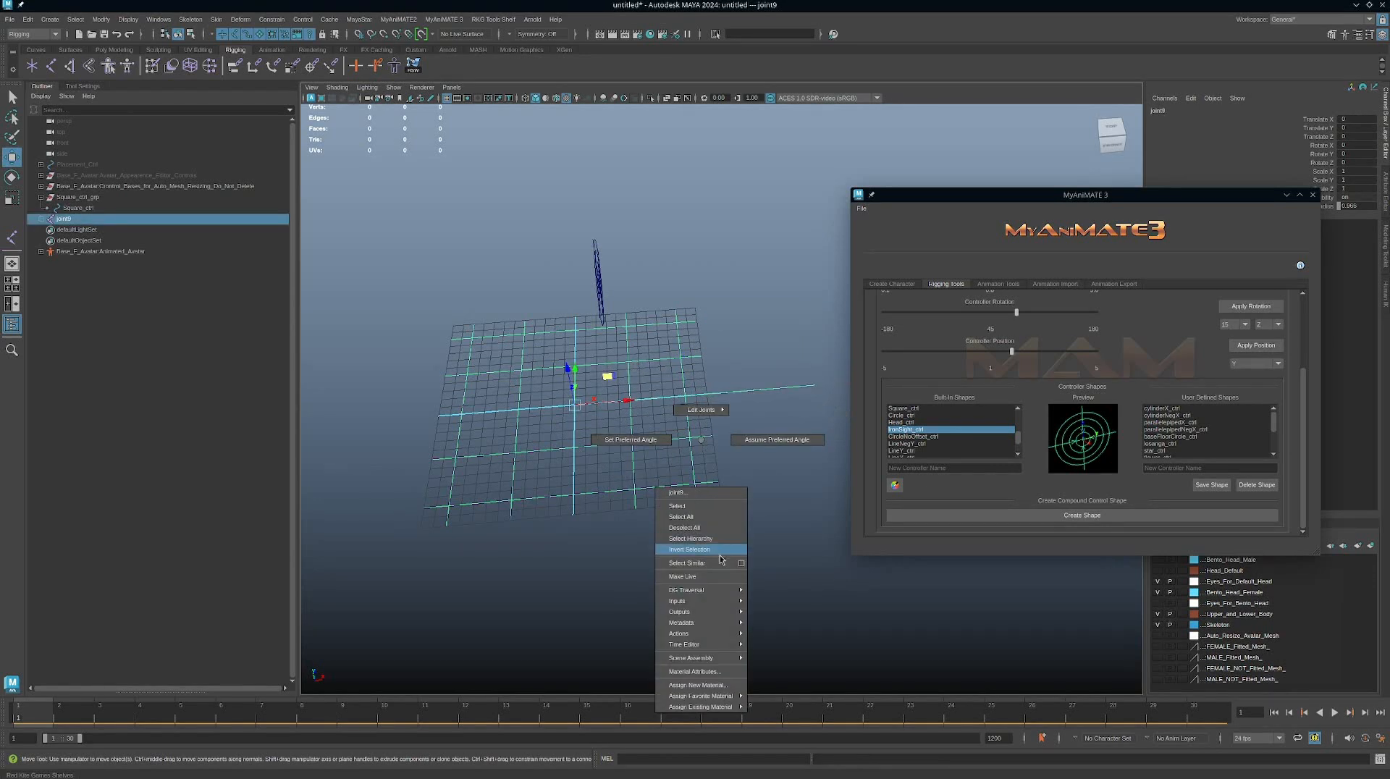
left_click(690, 537)
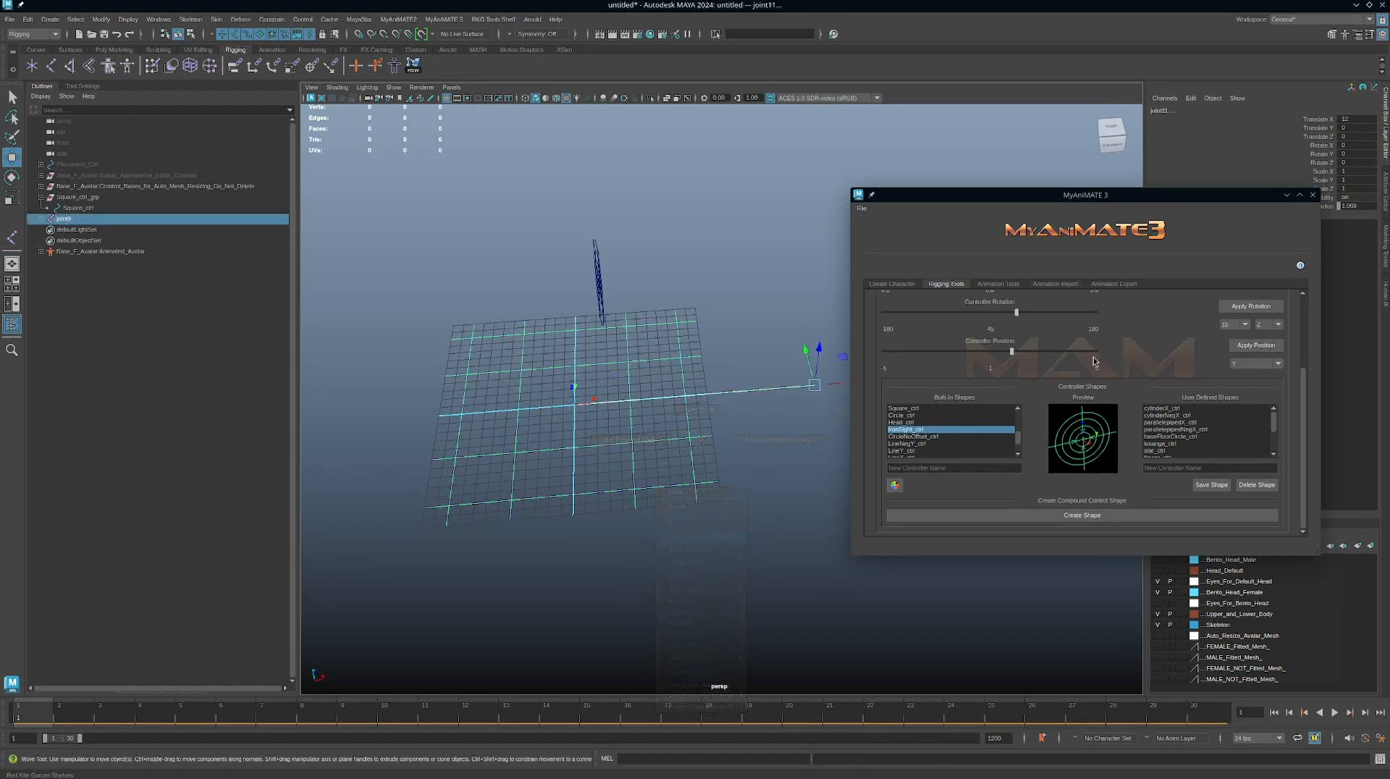
left_click(1359, 205)
type("20")
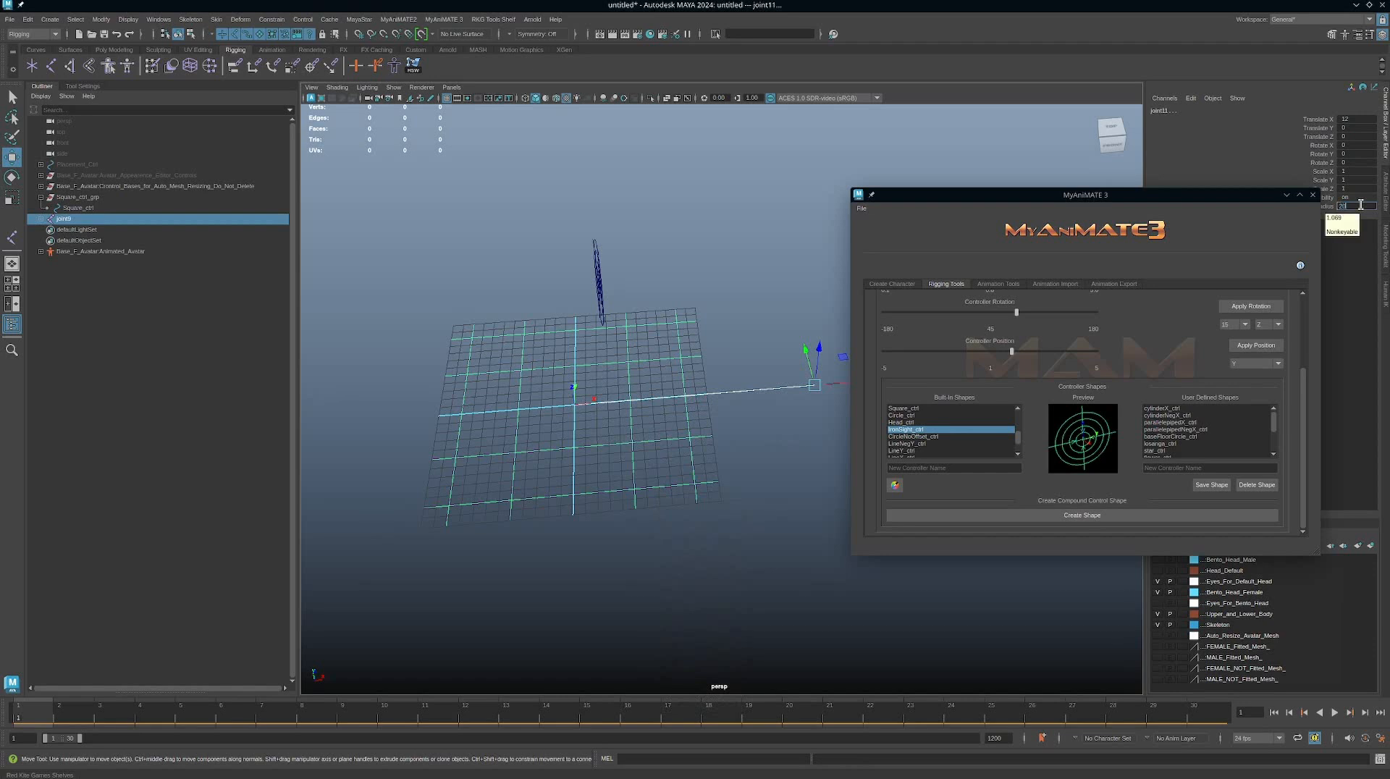
key("Return")
left_click(1360, 205)
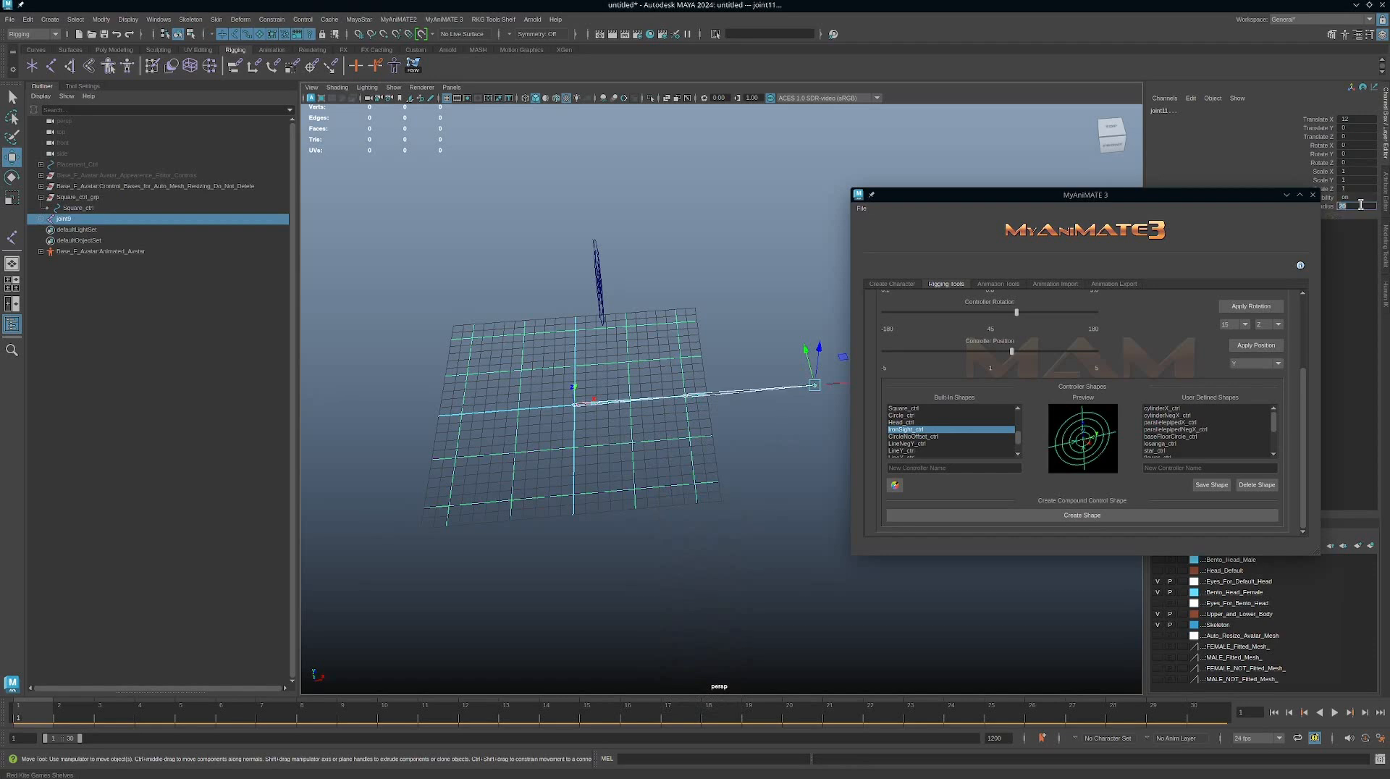
key("Return")
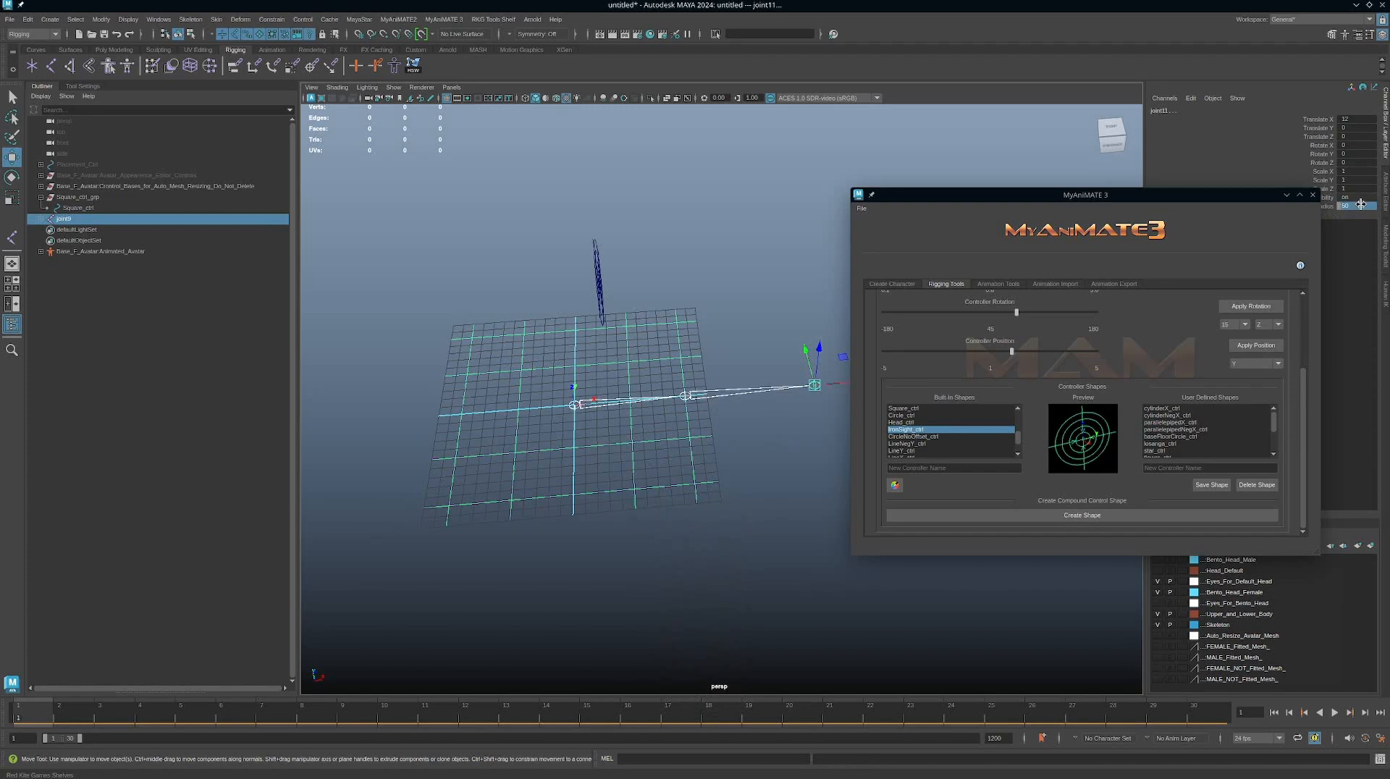
left_click(694, 254)
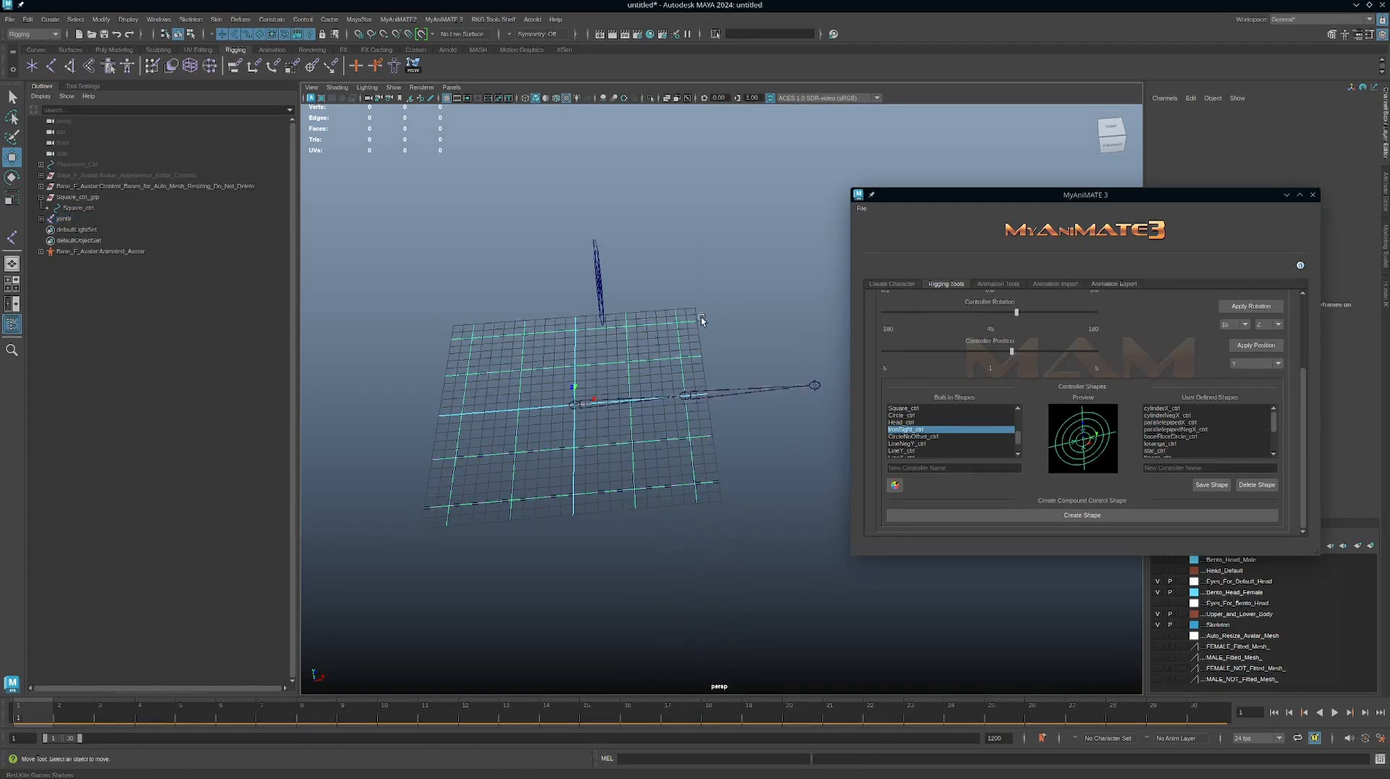
Step: Select the root joint of the chain and create an FK controller on it from the built-in CircleNoOffset_ctrl shape
left_click_drag(695, 254, 680, 331, "alt")
right_click_drag(678, 331, 632, 392, "alt")
left_click_drag(547, 316, 632, 382)
middle_click_drag(632, 316, 626, 313, "alt")
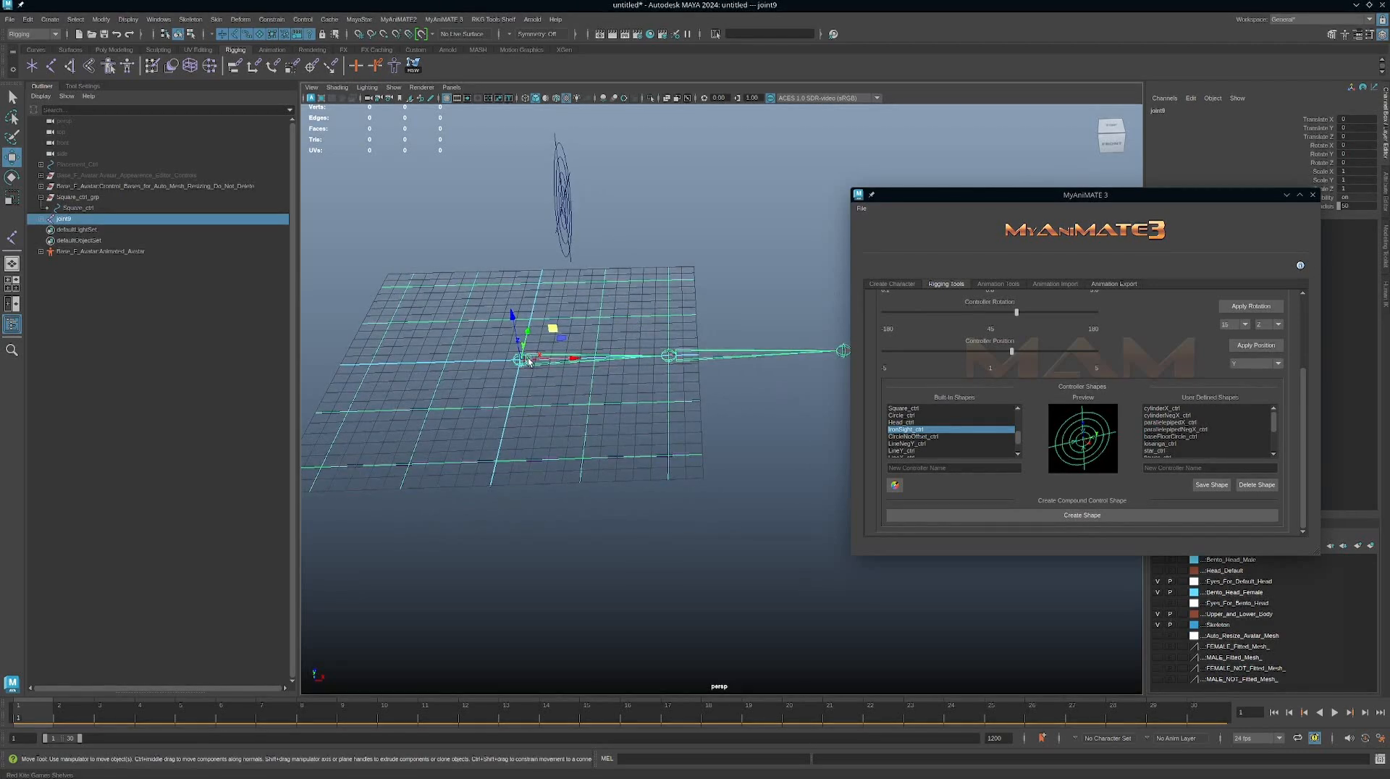
double_click(915, 437)
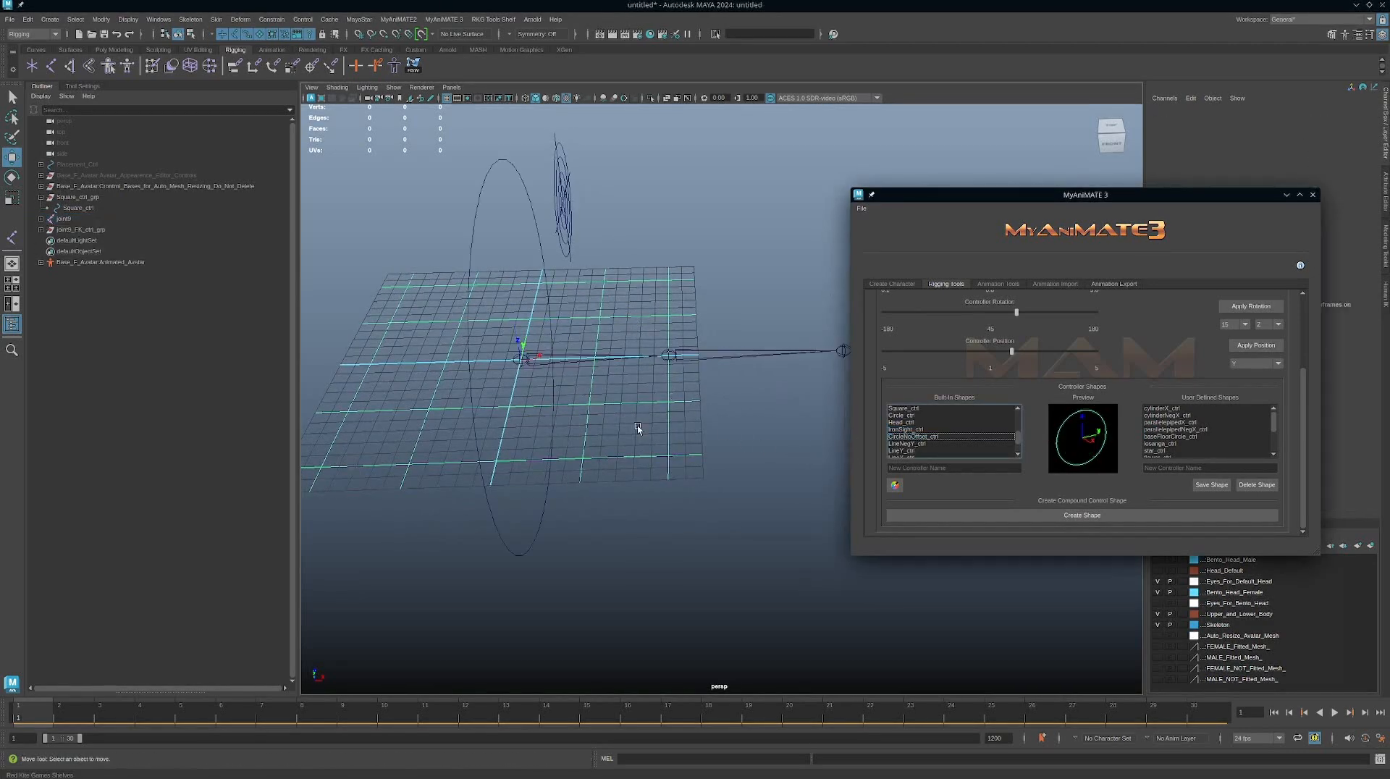
Step: Select the new circle controller around the root joint and try rotating it
left_click_drag(590, 388, 684, 392, "alt")
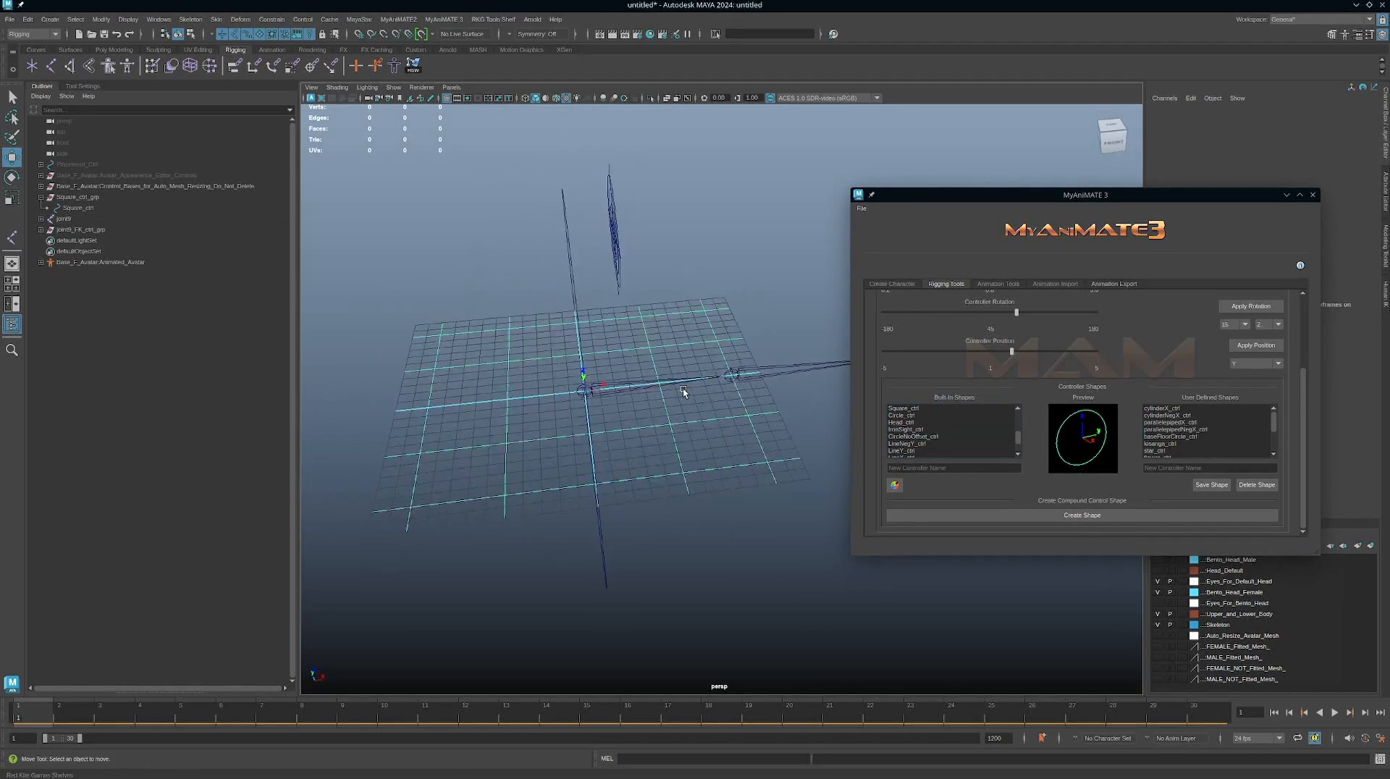
left_click(582, 318)
left_click_drag(586, 320, 642, 431, "alt")
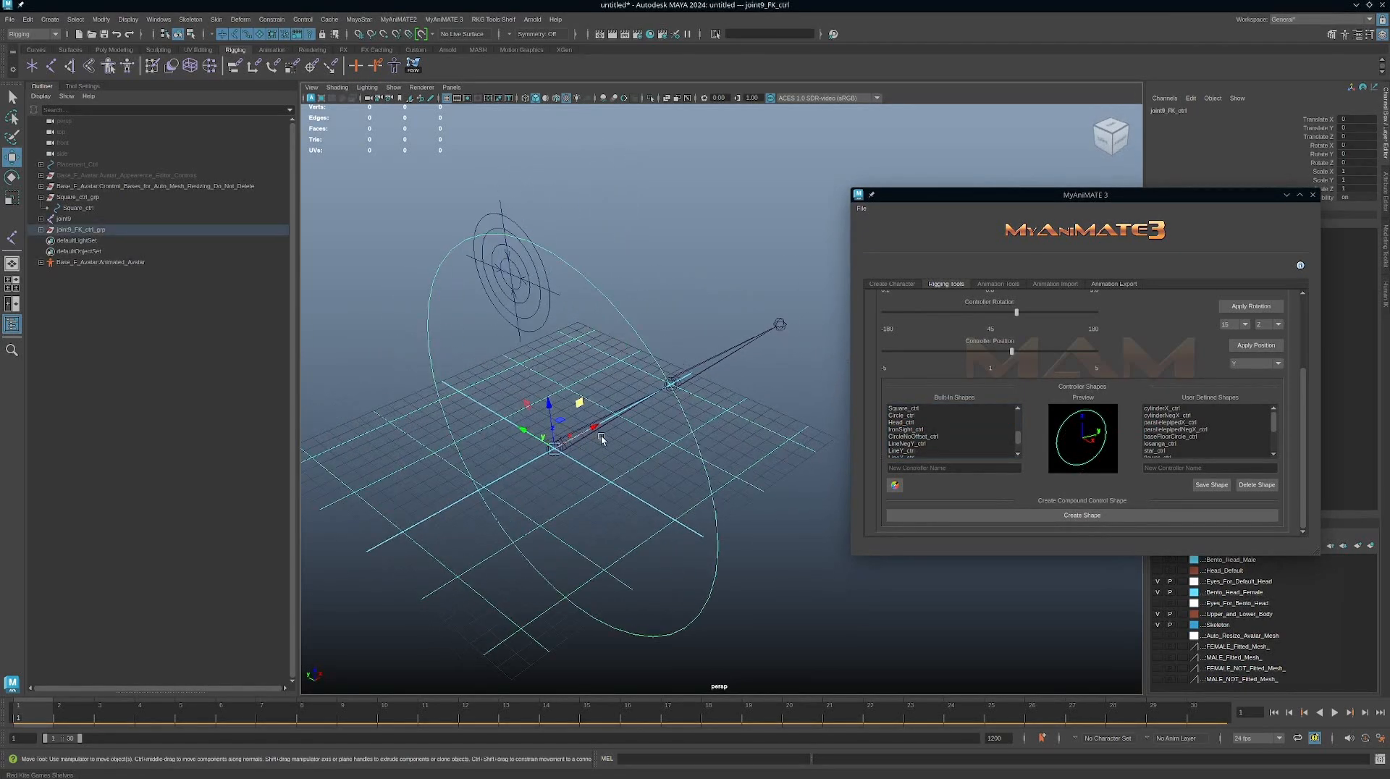
key("e")
left_click_drag(530, 423, 647, 456)
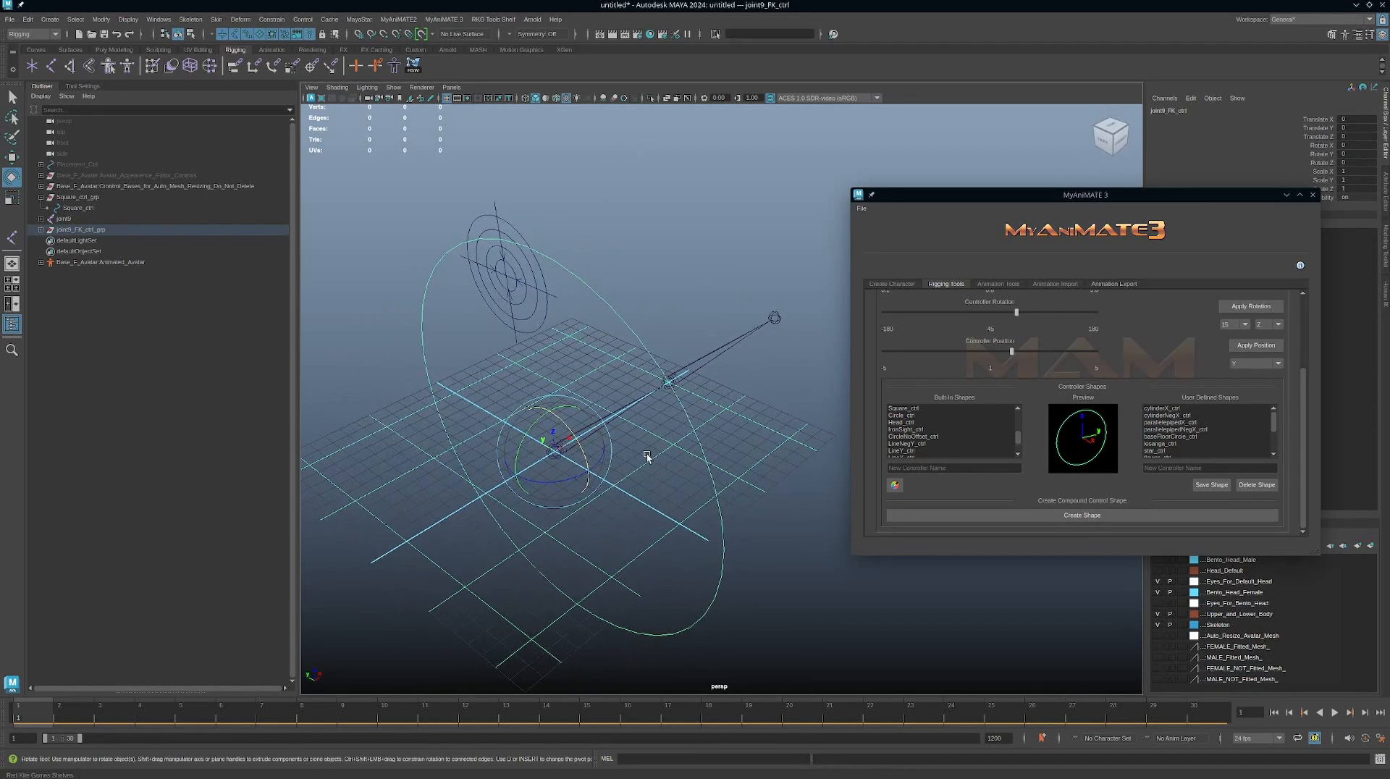
Step: Select the middle joint of the chain and create an FK controller on it from the user-defined cylinderX_ctrl shape
left_click(621, 404)
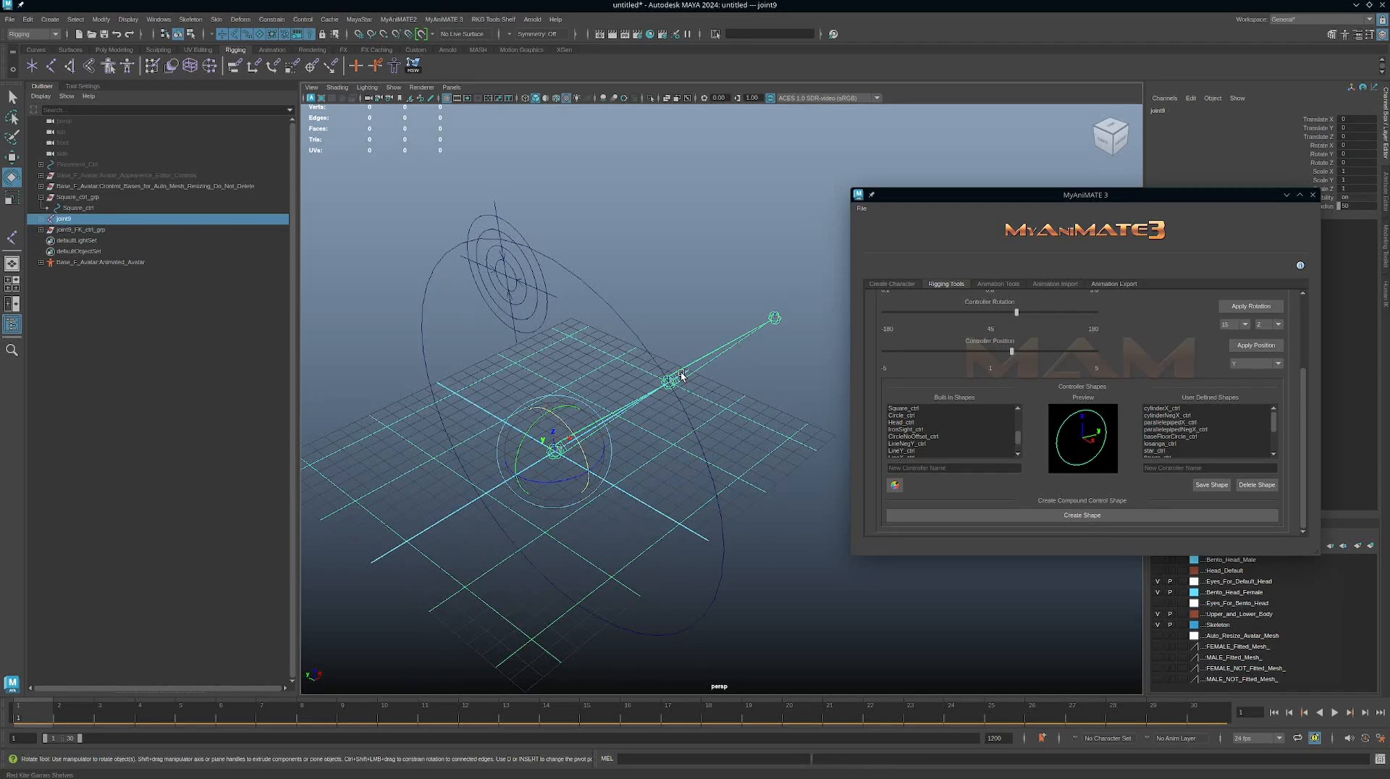
scroll(598, 397, "down", 2)
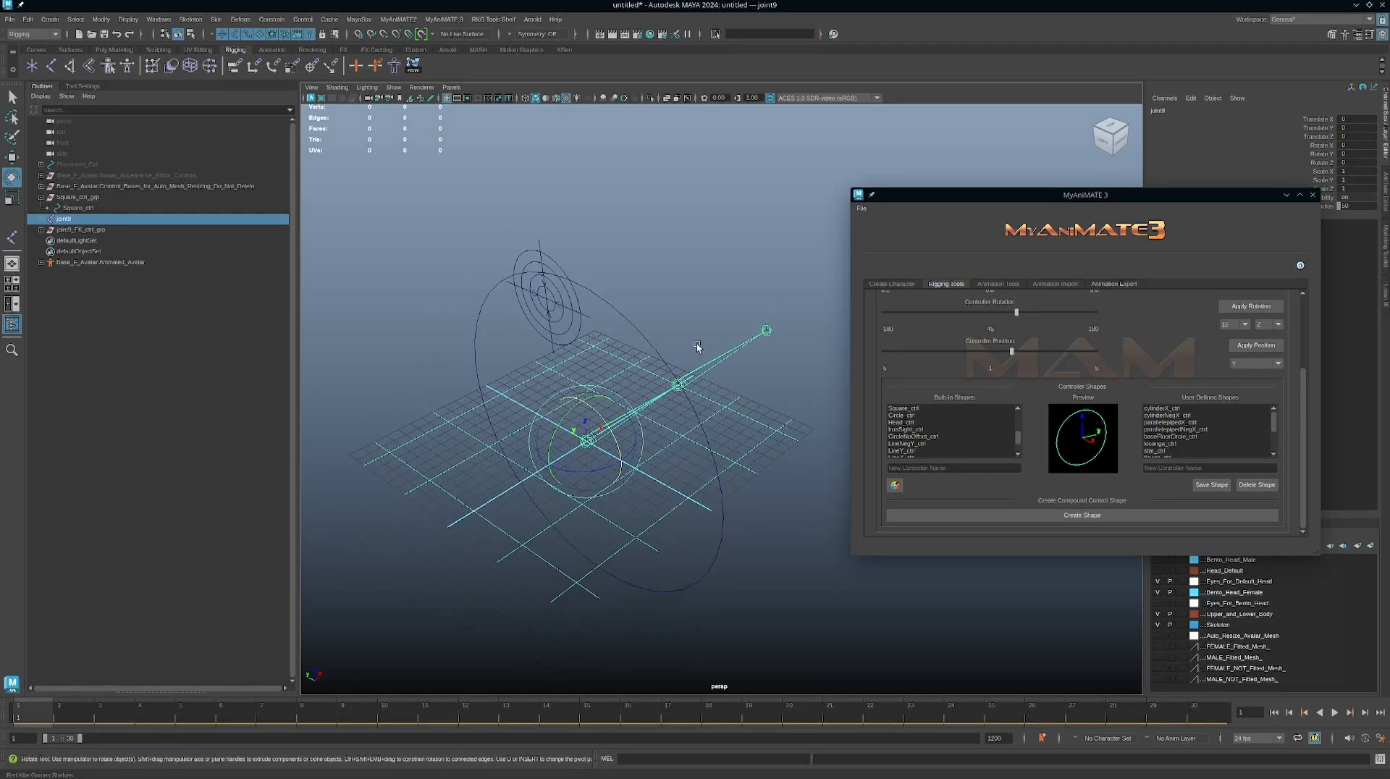
scroll(714, 351, "down", 5)
left_click_drag(714, 351, 665, 382, "alt")
right_click_drag(666, 383, 766, 471, "alt")
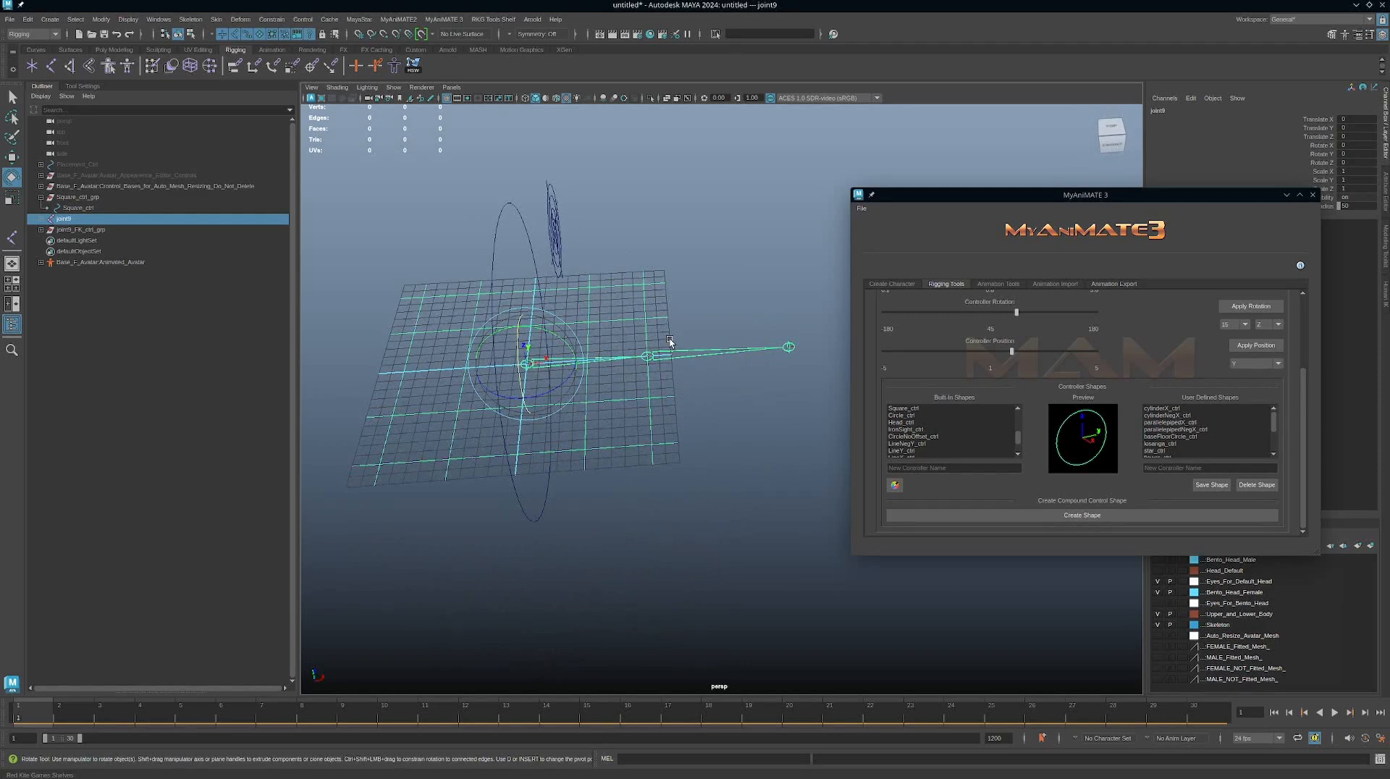
left_click_drag(648, 387, 675, 339, "alt")
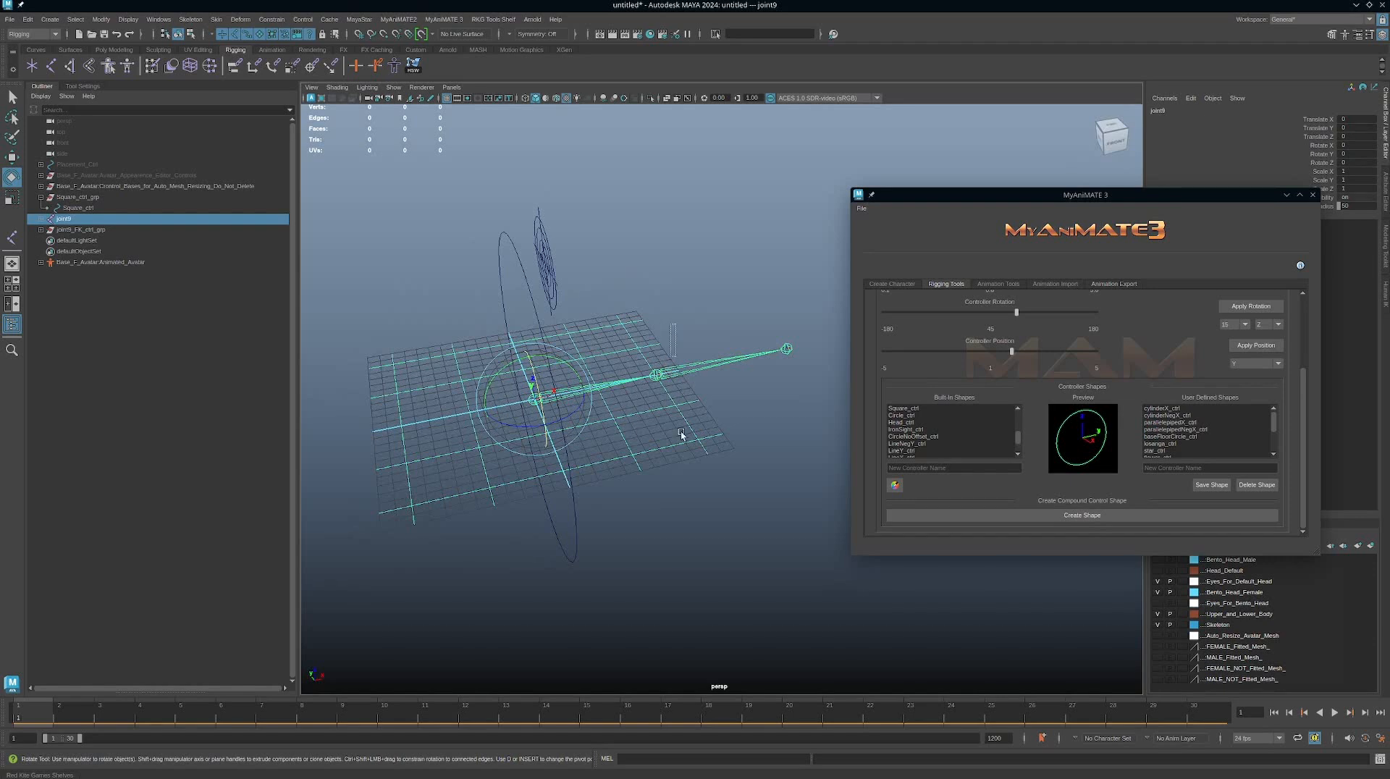
key("Down")
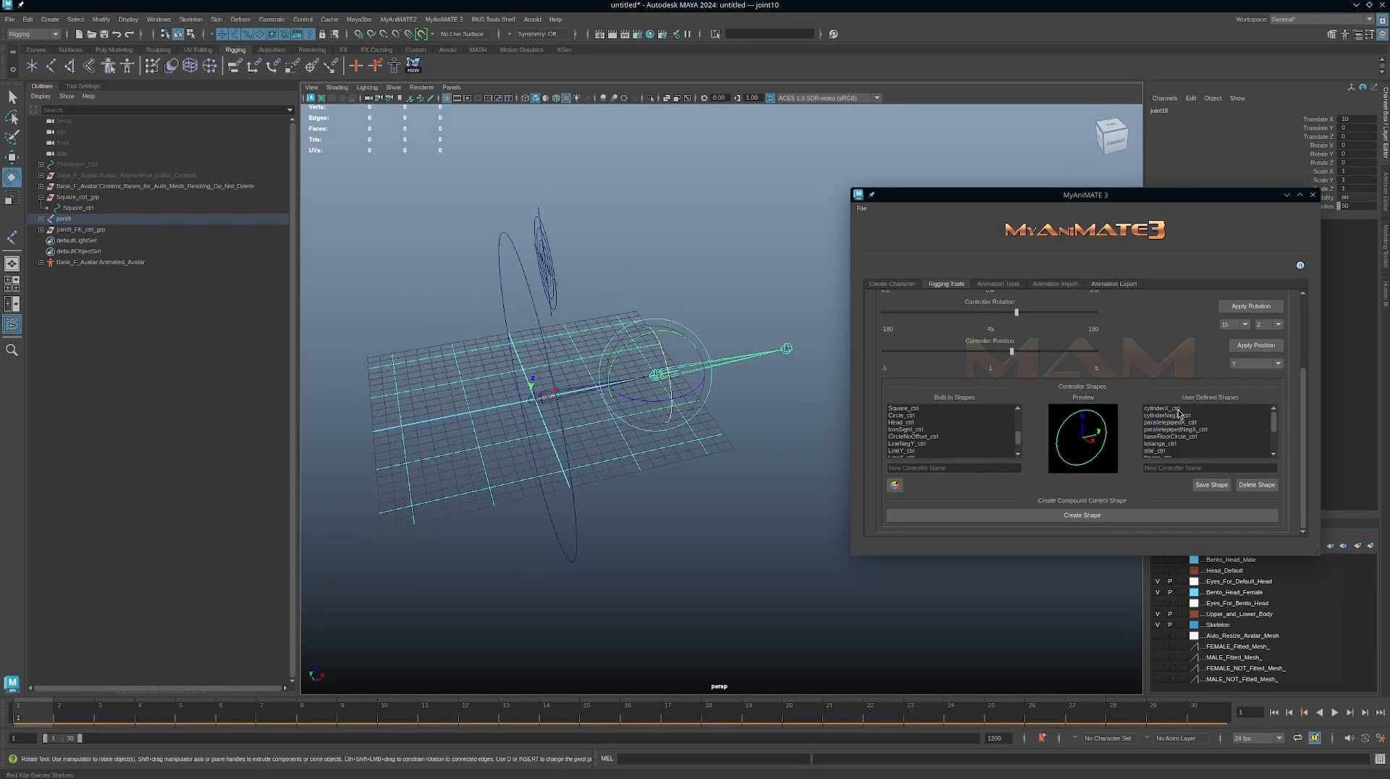
left_click(1161, 408)
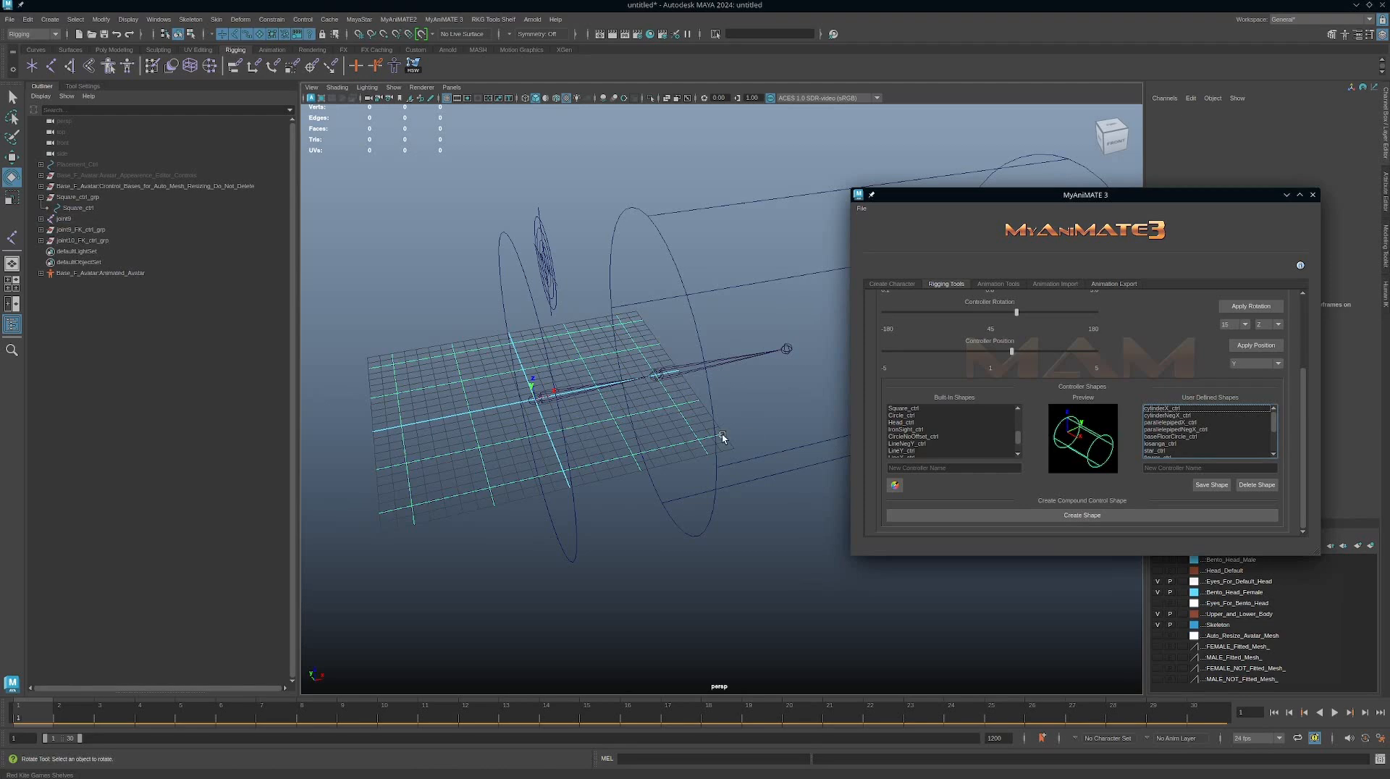
Step: Select the cylinder controller on the middle joint and apply a controller scale of 0.7 to it
right_click_drag(722, 434, 606, 412, "alt")
left_click_drag(607, 413, 673, 351, "alt")
middle_click_drag(660, 357, 701, 339, "alt")
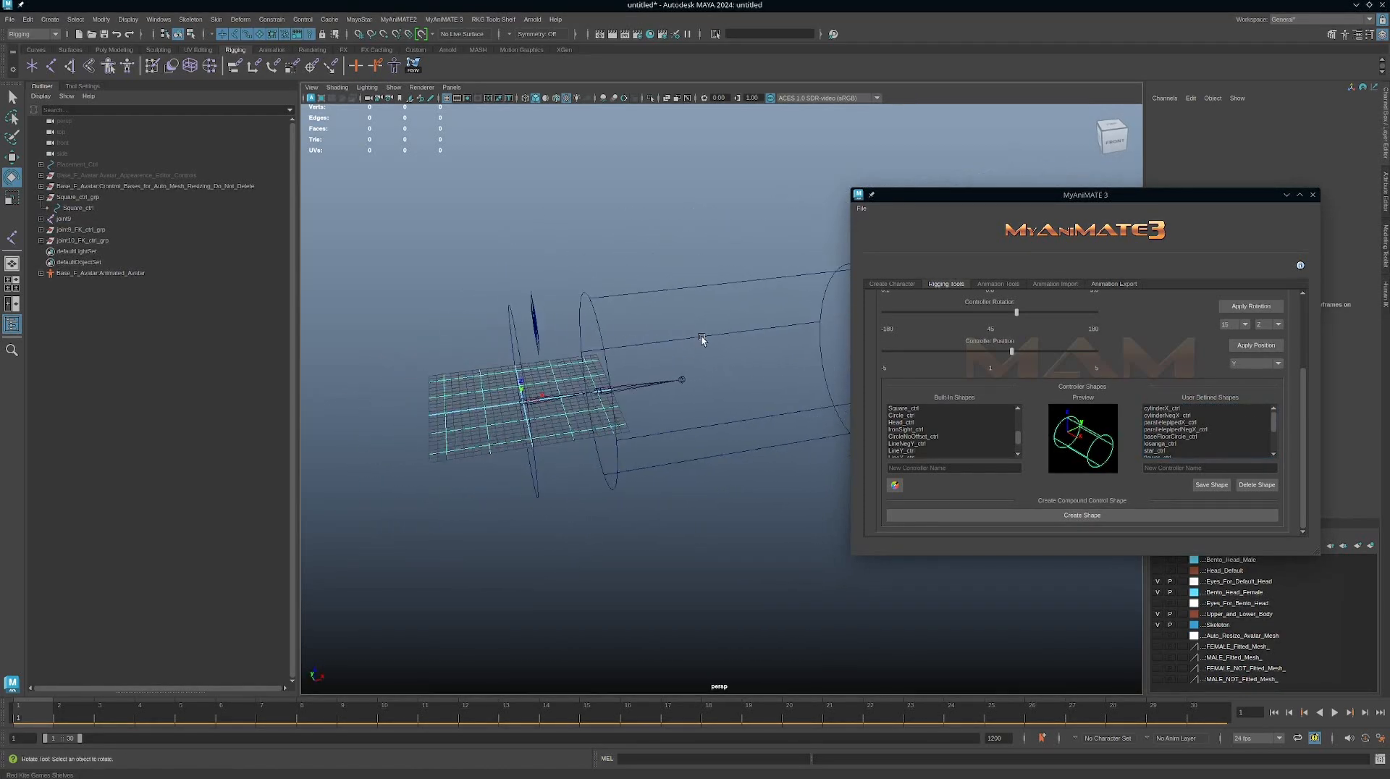
left_click(703, 280)
left_click_drag(661, 340, 694, 334, "alt")
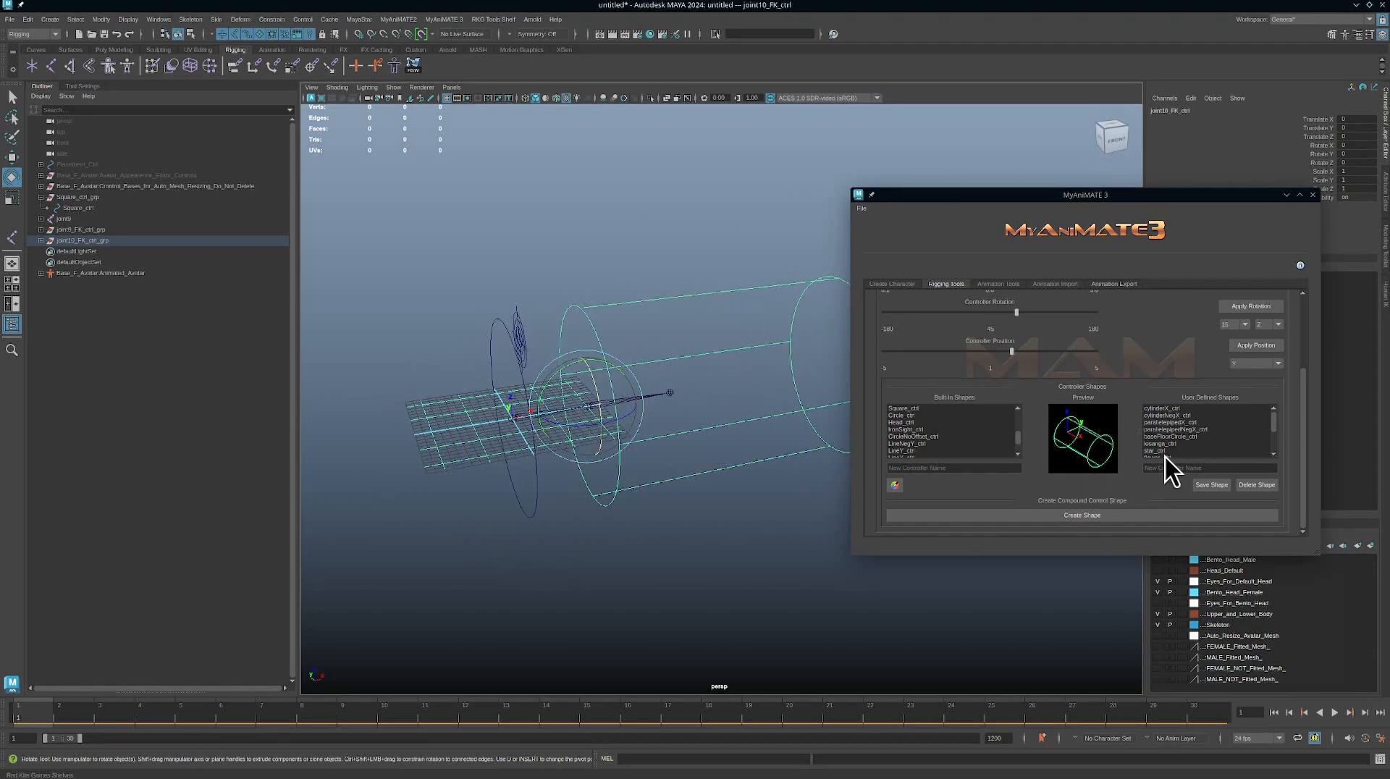
scroll(1173, 438, "down", 2)
scroll(1174, 432, "up", 2)
right_click_drag(689, 406, 654, 364, "alt")
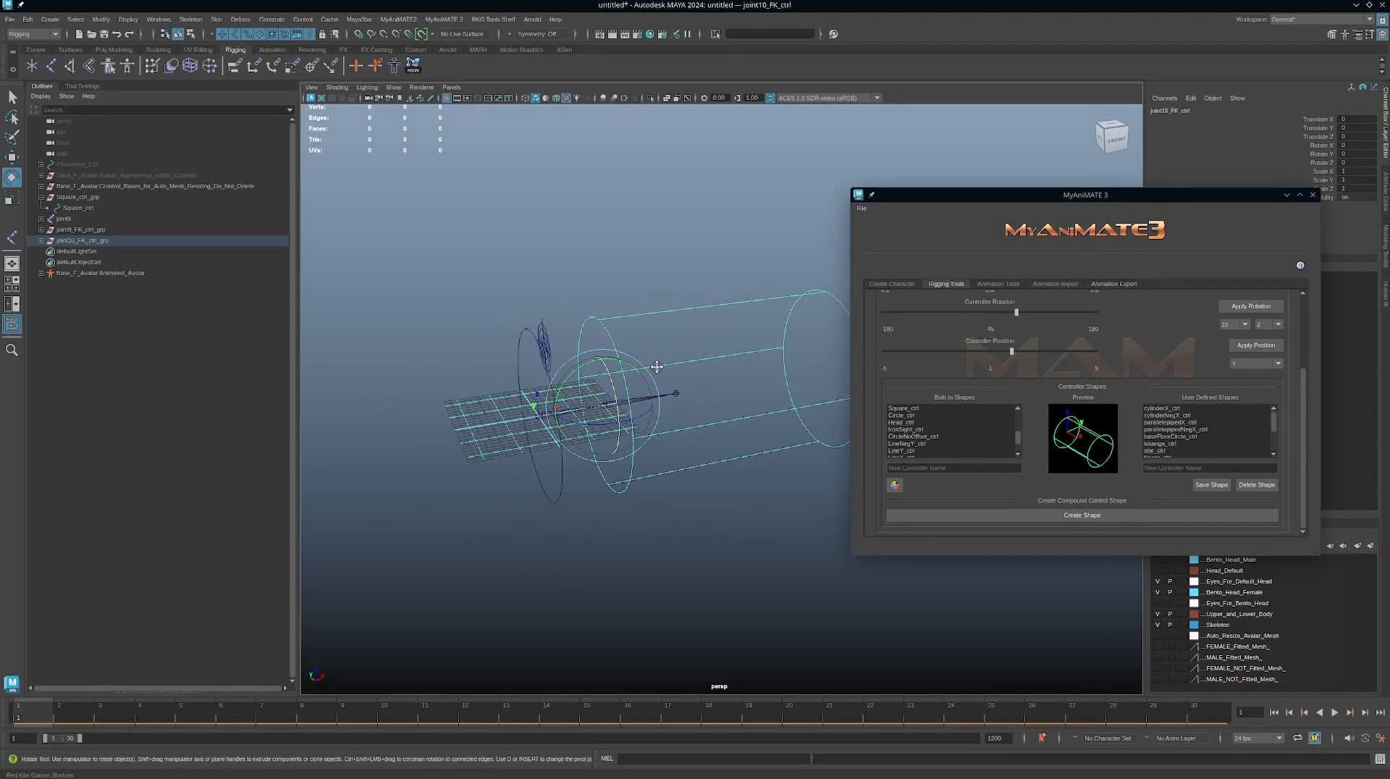
middle_click_drag(654, 365, 635, 369, "alt")
scroll(1111, 330, "up", 3)
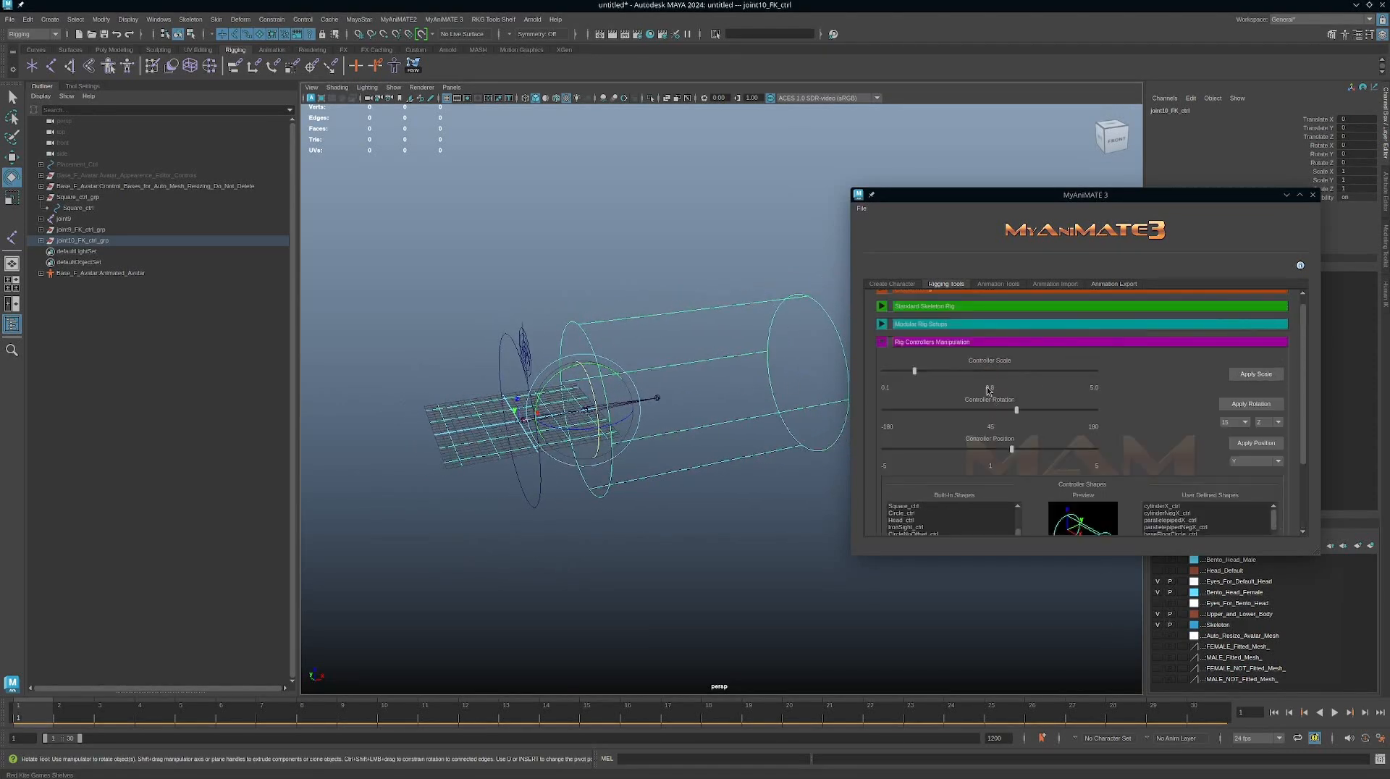
left_click_drag(917, 370, 909, 372)
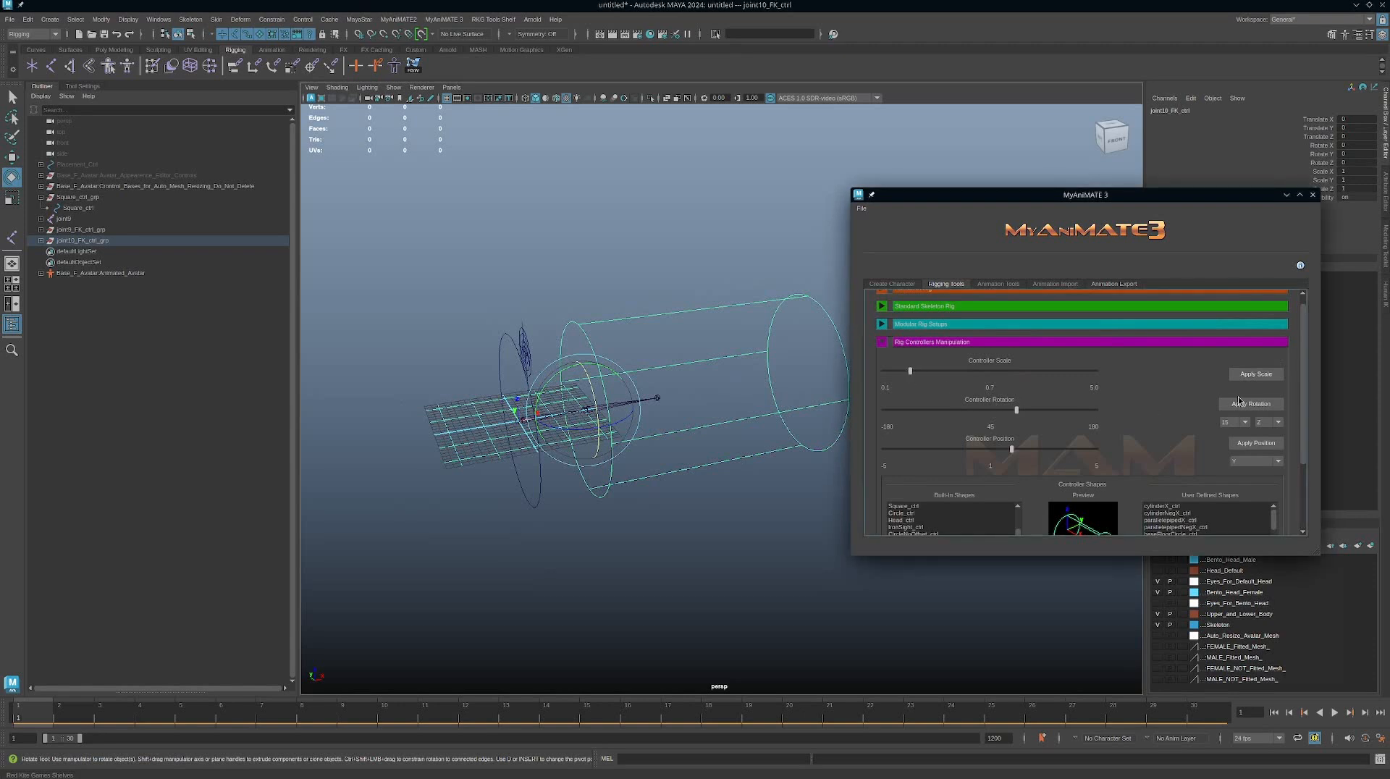
left_click(1268, 375)
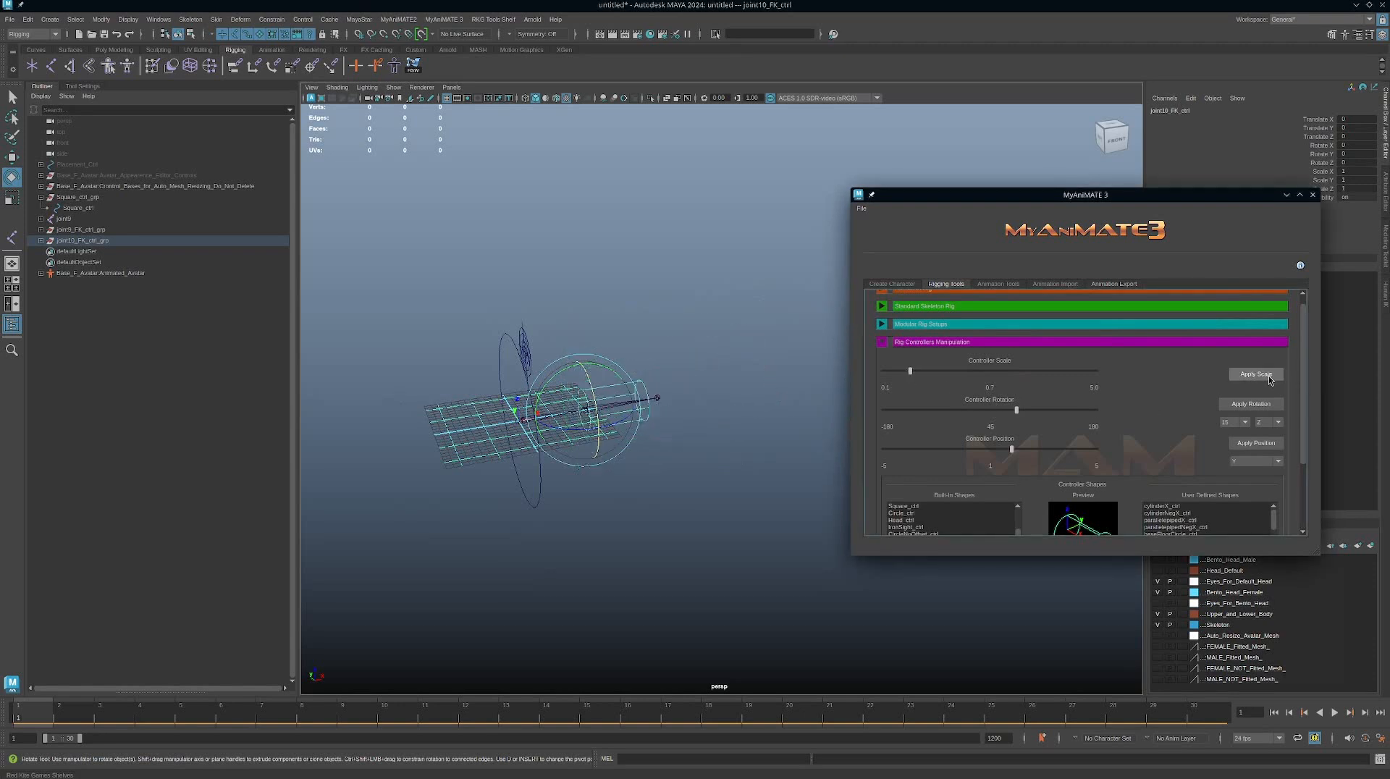
Step: Select the circle controller on the root joint and replace its shape with the user-defined cylinderX_ctrl
left_click_drag(717, 357, 693, 355, "alt")
right_click_drag(692, 355, 745, 357, "alt")
left_click(757, 393)
left_click_drag(757, 394, 657, 369, "alt")
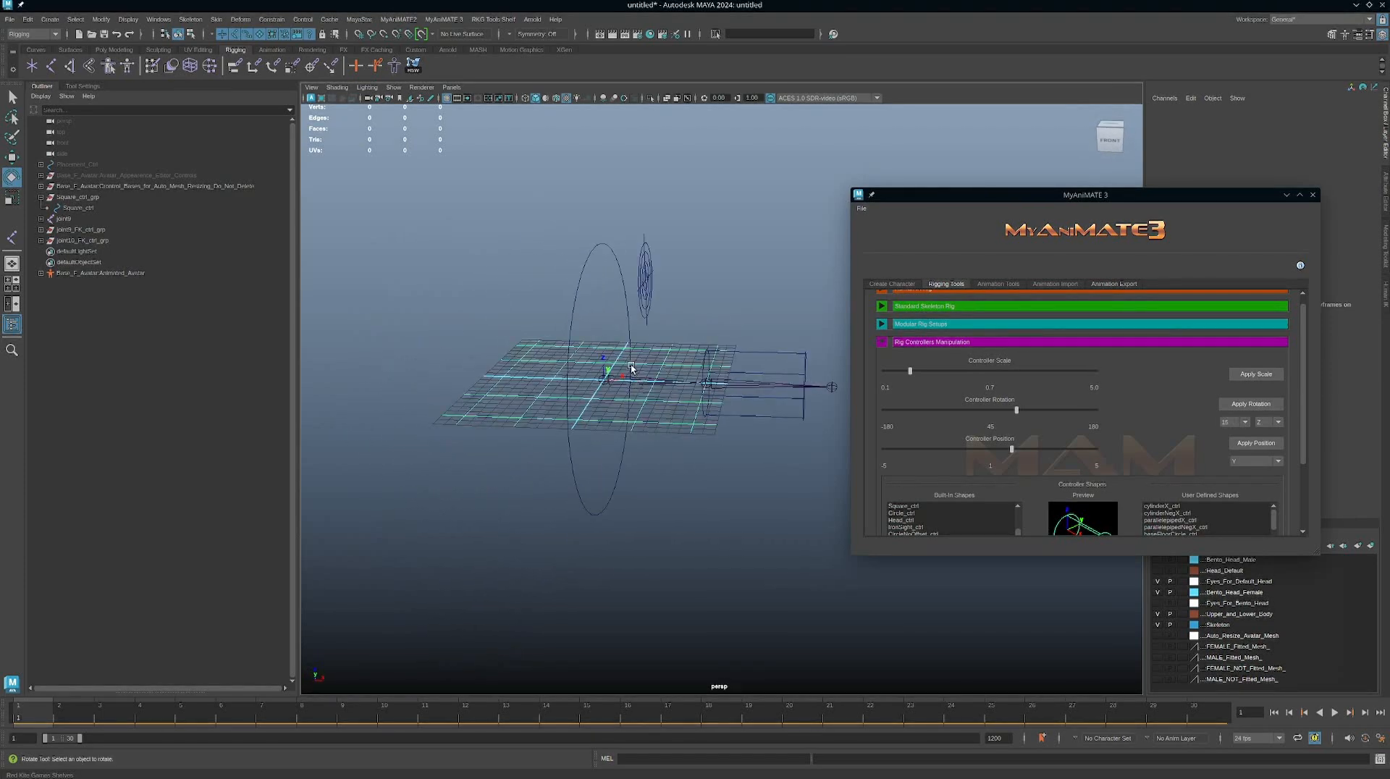
left_click(637, 341)
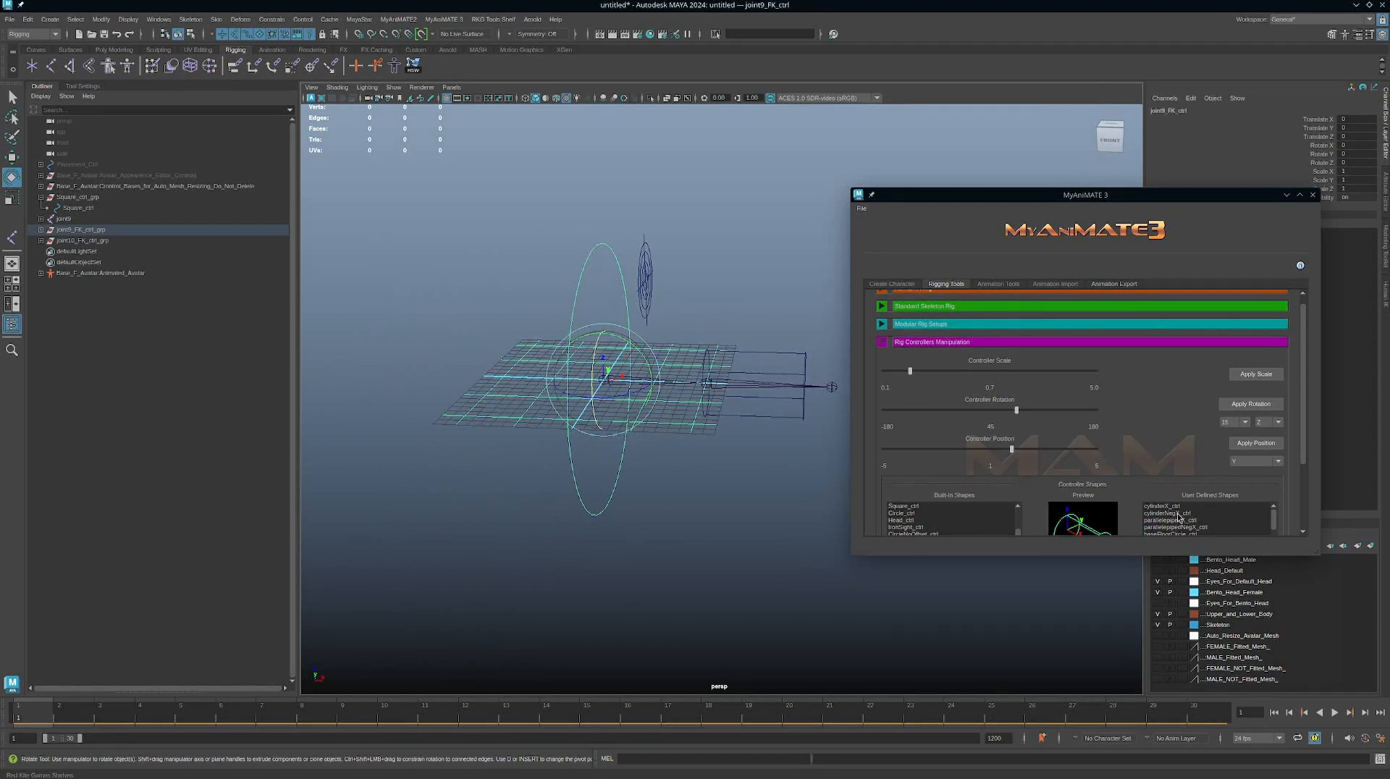
scroll(1306, 442, "down", 3)
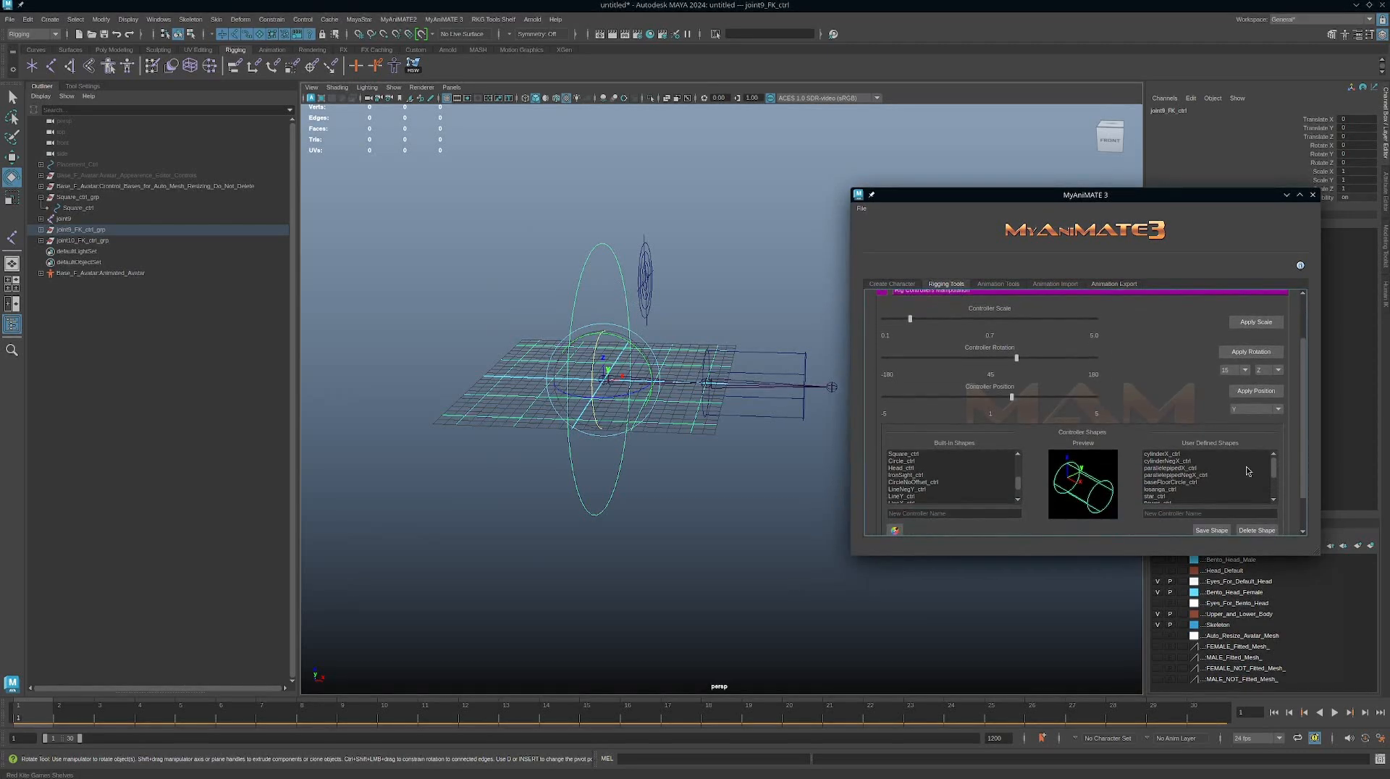
left_click(1172, 455)
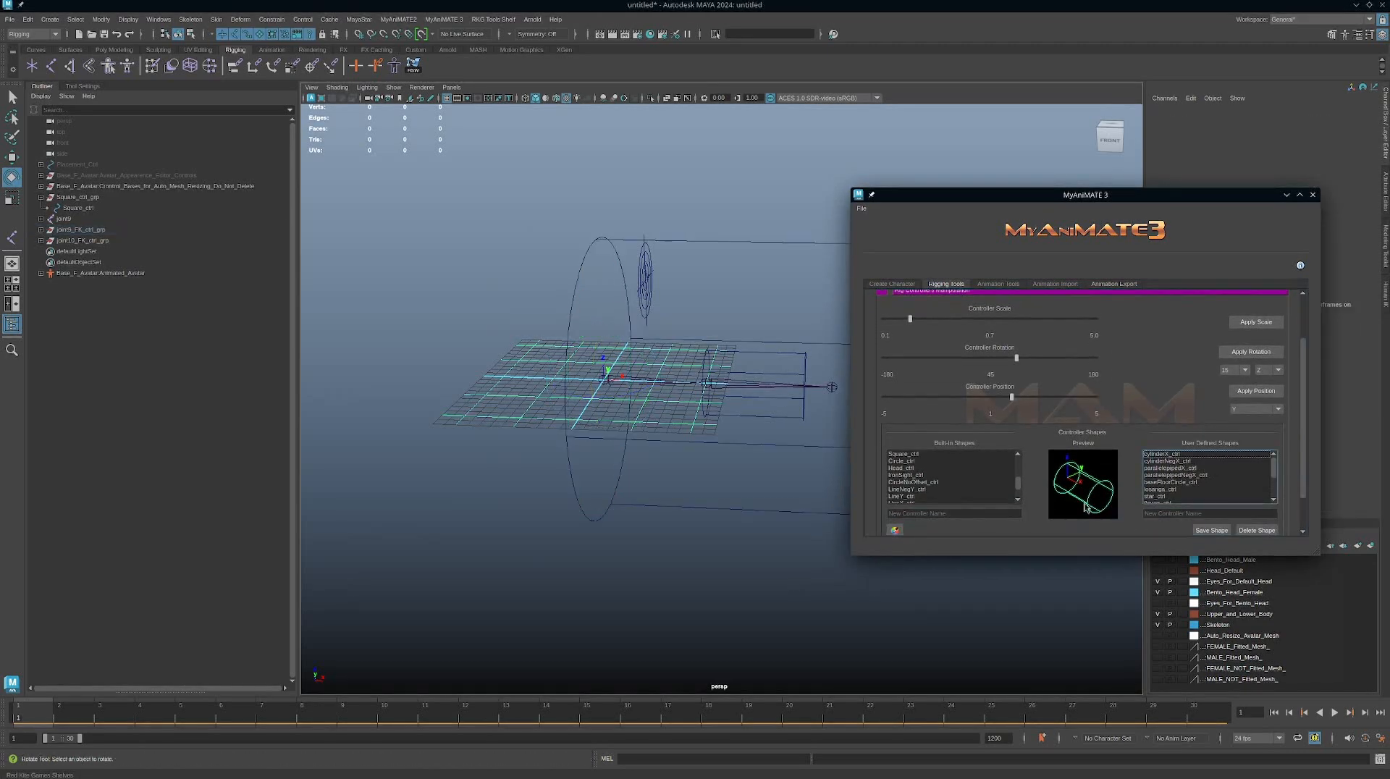
Step: Select the root joint's new cylinder controller and apply the 0.7 controller scale repeatedly to shrink it around the bone
scroll(679, 462, "down", 2)
mouse_move(679, 462)
left_mouse_down("alt")
mouse_move(642, 446)
mouse_move(695, 443)
mouse_move(673, 447)
left_mouse_up("alt")
scroll(673, 446, "down", 1)
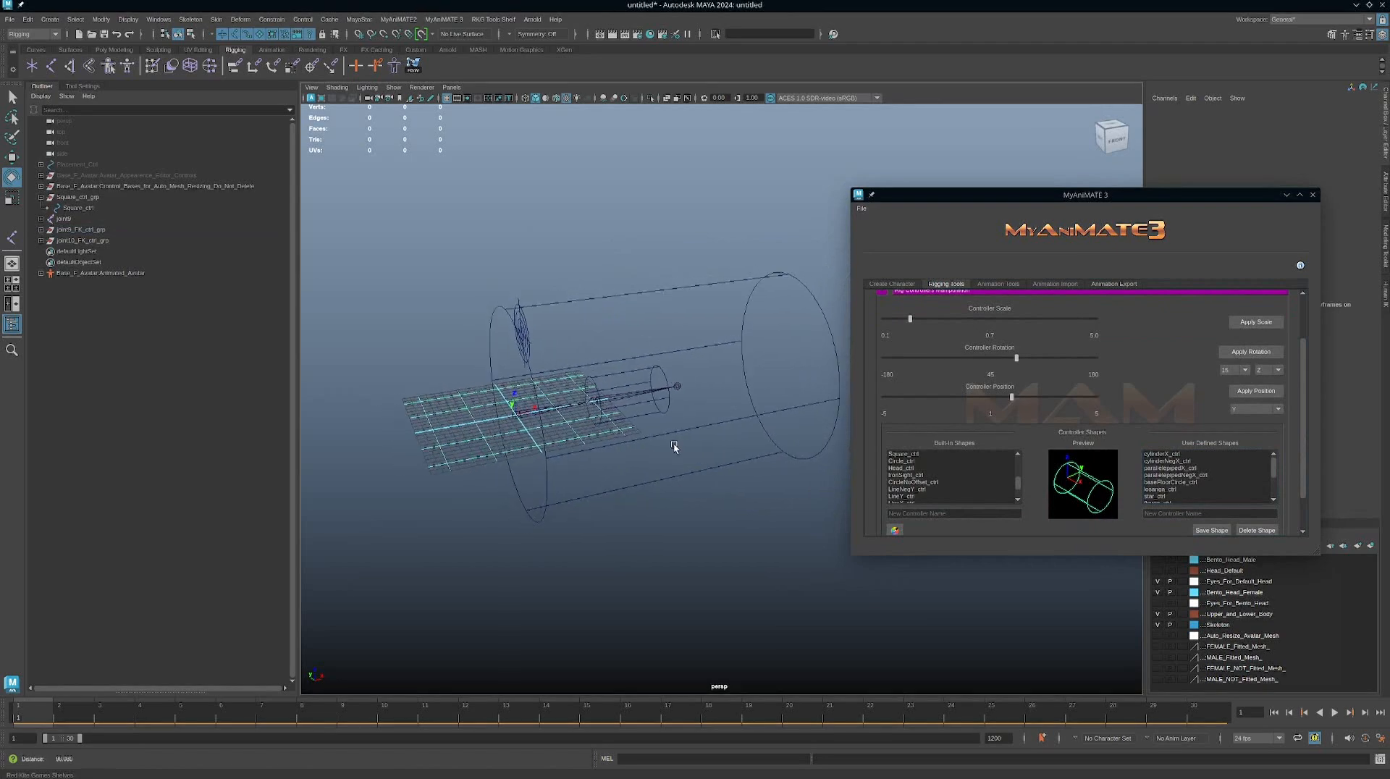
left_click(1246, 324)
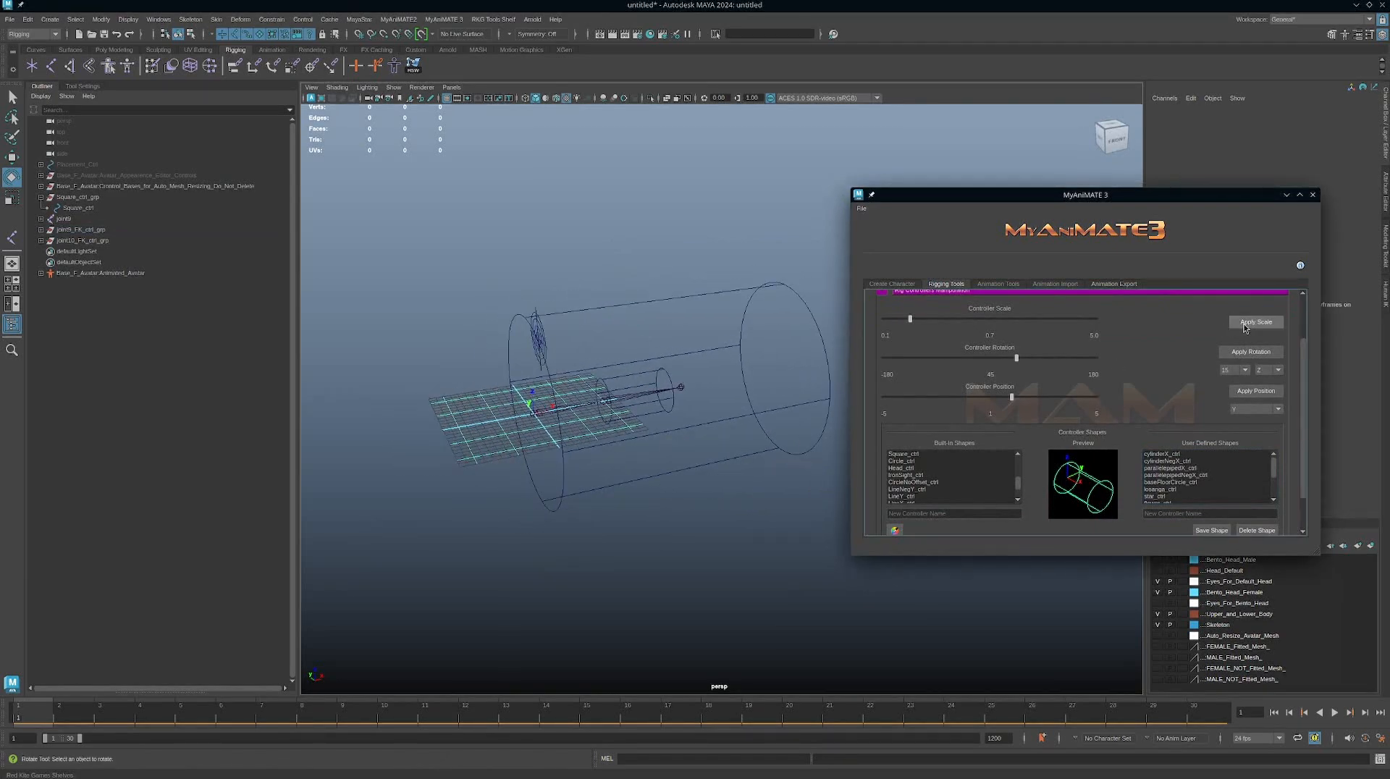
left_click(622, 319)
left_click(1273, 324)
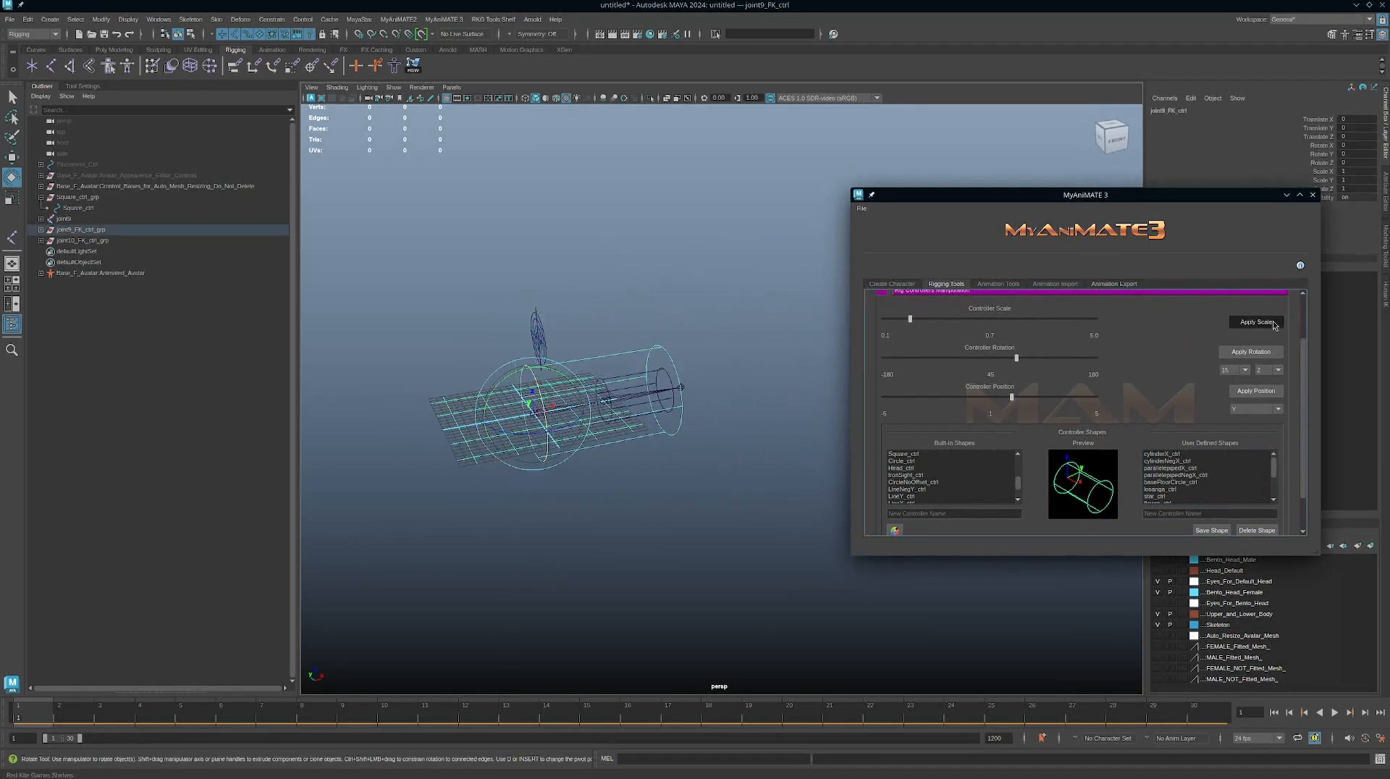
left_click(1255, 322)
left_click(1255, 322)
left_click_drag(677, 344, 637, 314, "alt")
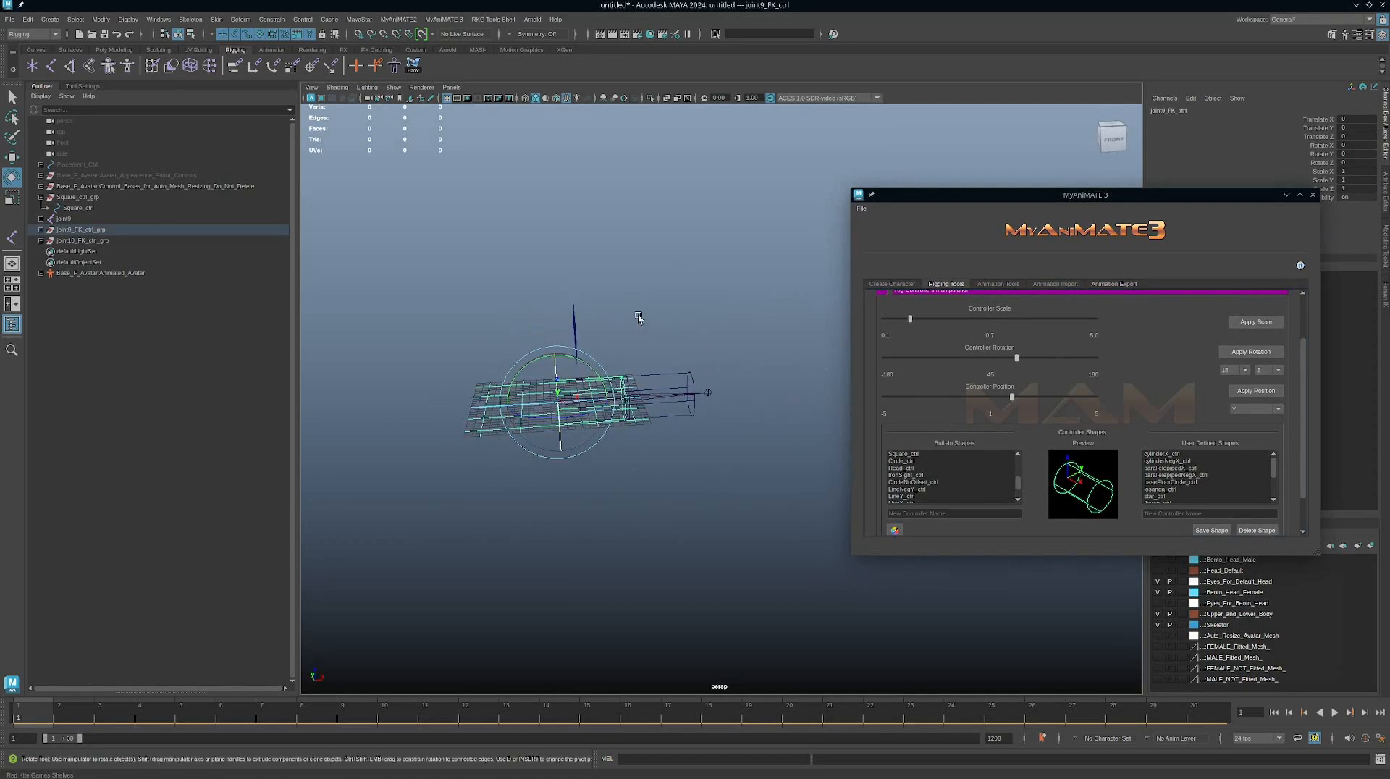
Step: Select the cylinder controller on the middle joint and open the color selection for it
left_click(772, 311)
left_click_drag(772, 310, 670, 327, "alt")
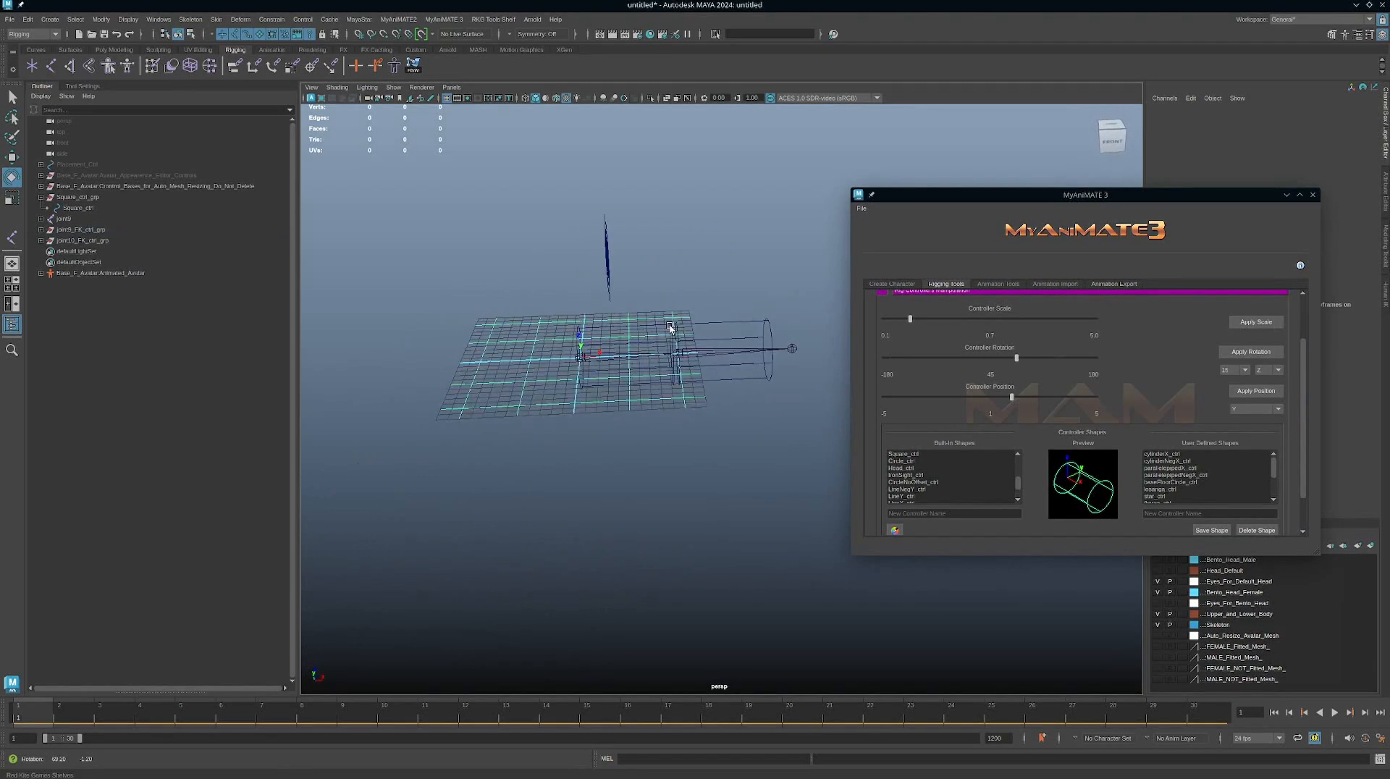
left_click_drag(636, 403, 740, 382, "alt")
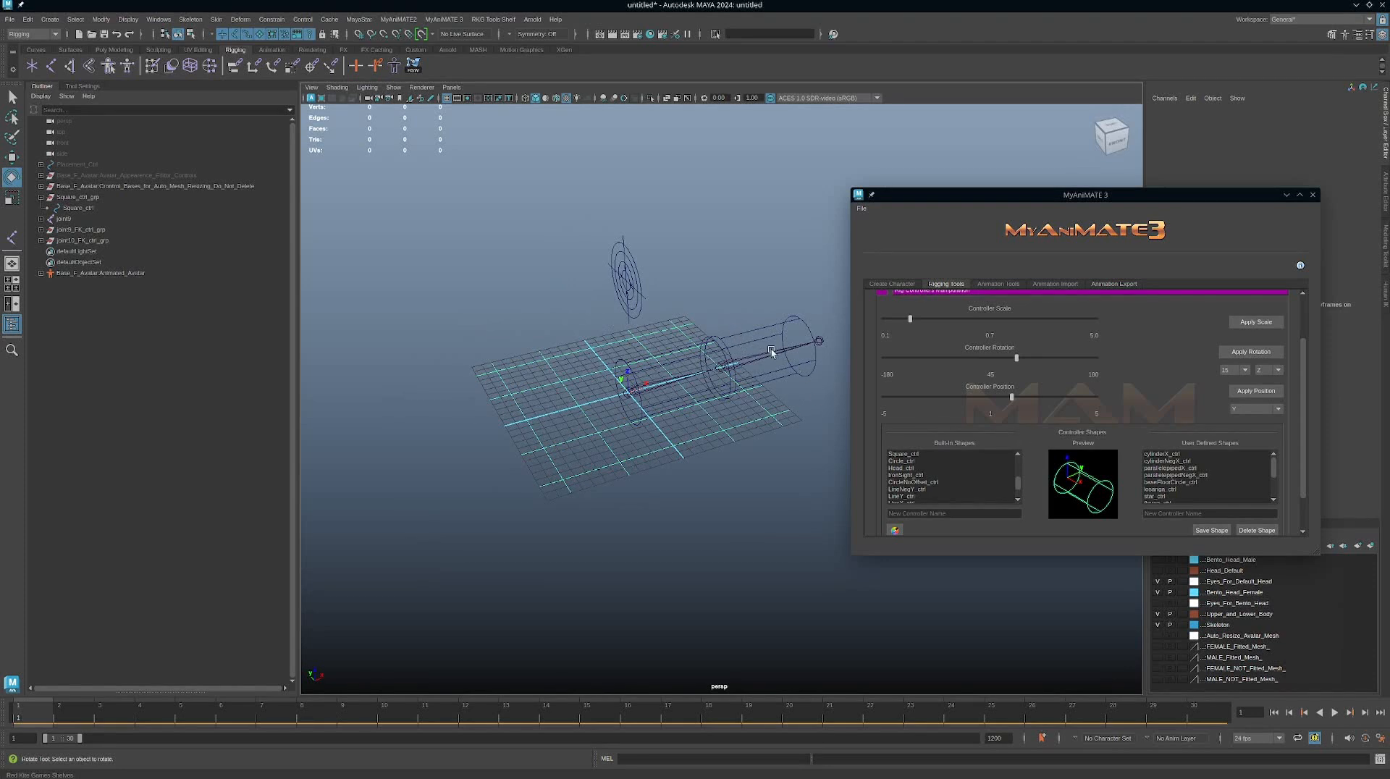
scroll(1156, 401, "down", 1)
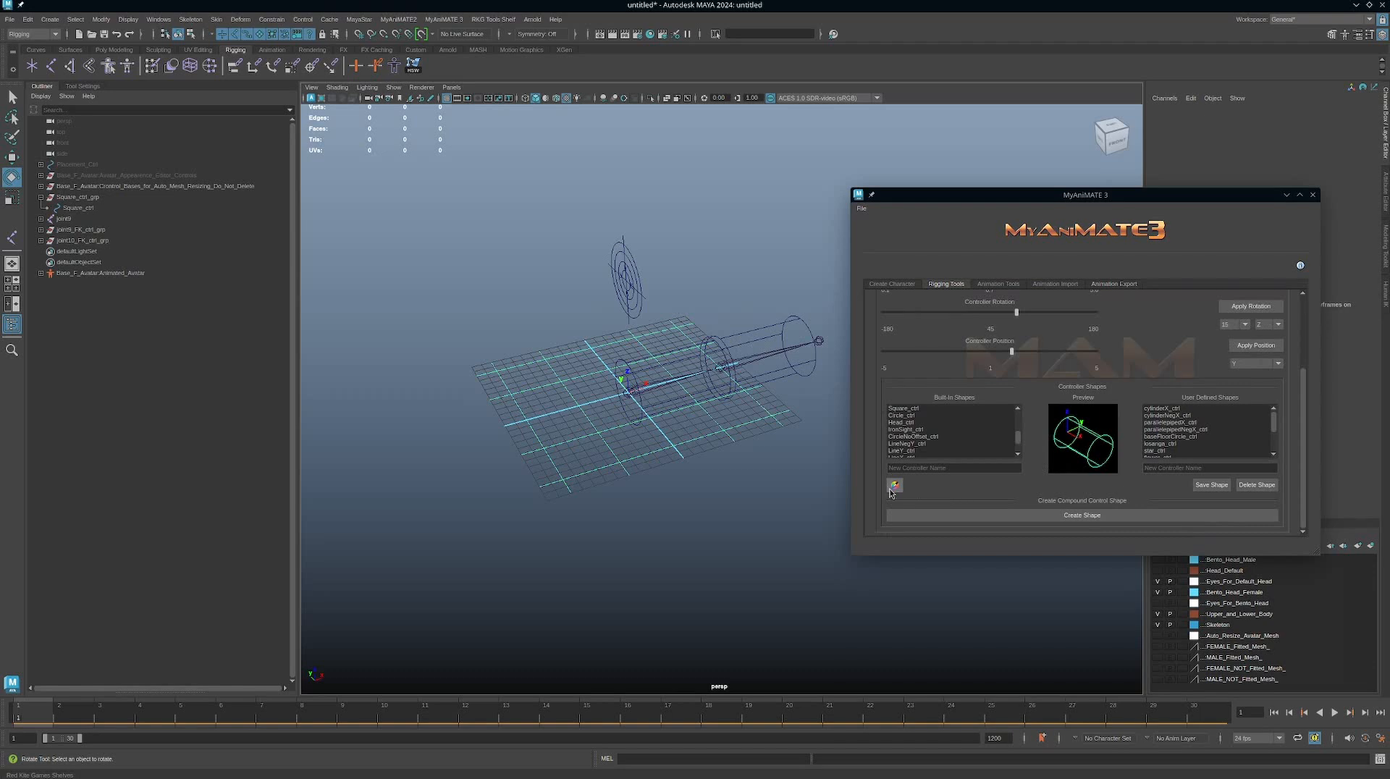
left_click(791, 317)
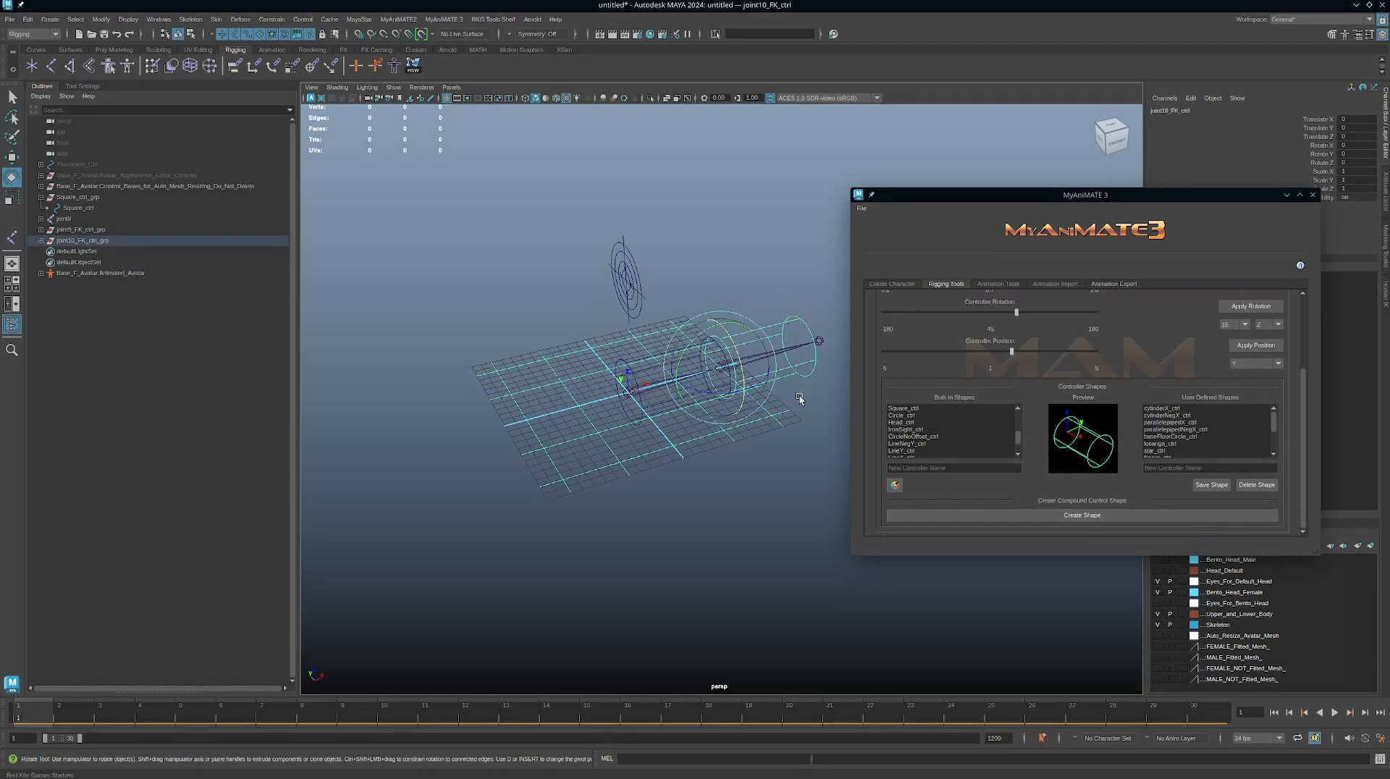
left_click(895, 486)
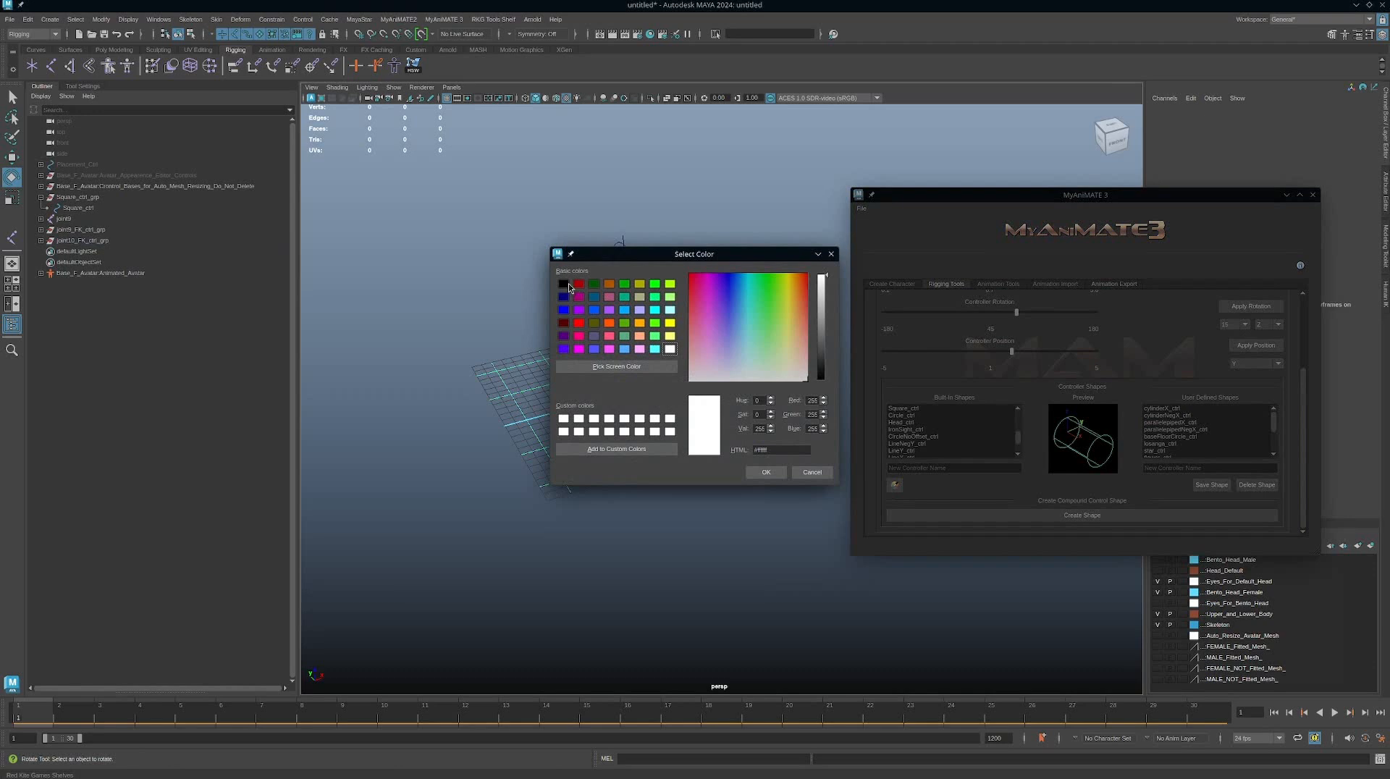
left_click(616, 368)
left_click(728, 301)
left_click(731, 299)
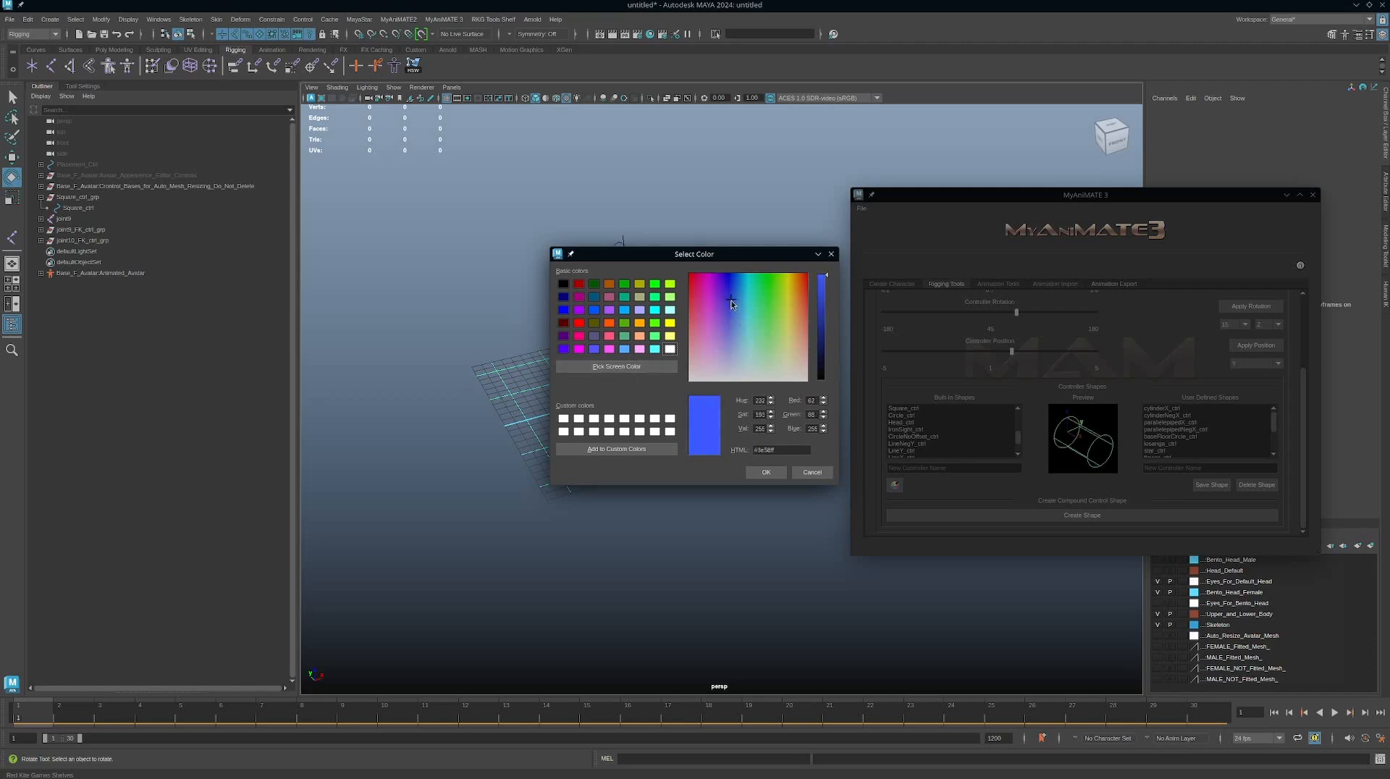
left_click(564, 419)
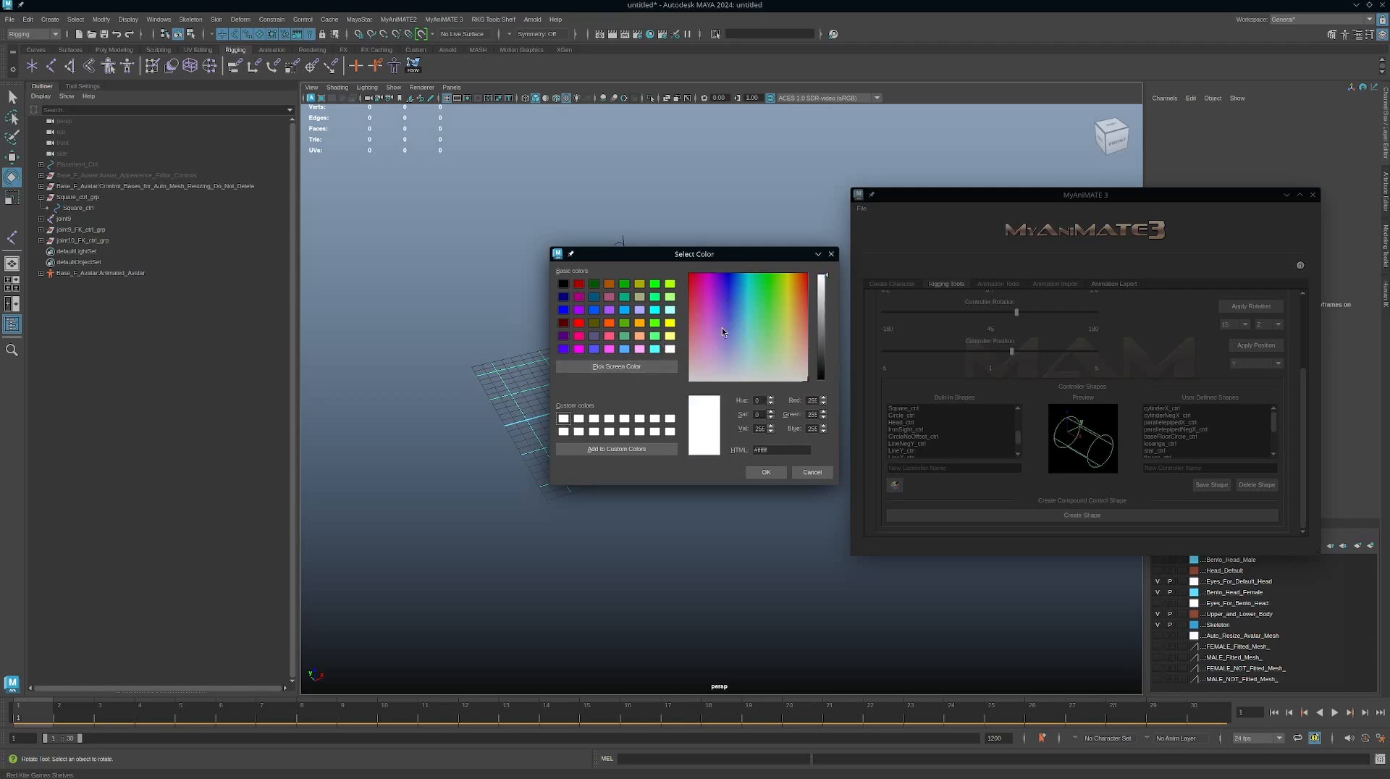
Step: Choose purple #961eff, save it as a custom color and apply it to the middle joint's cylinder controller
left_click_drag(720, 292, 718, 288)
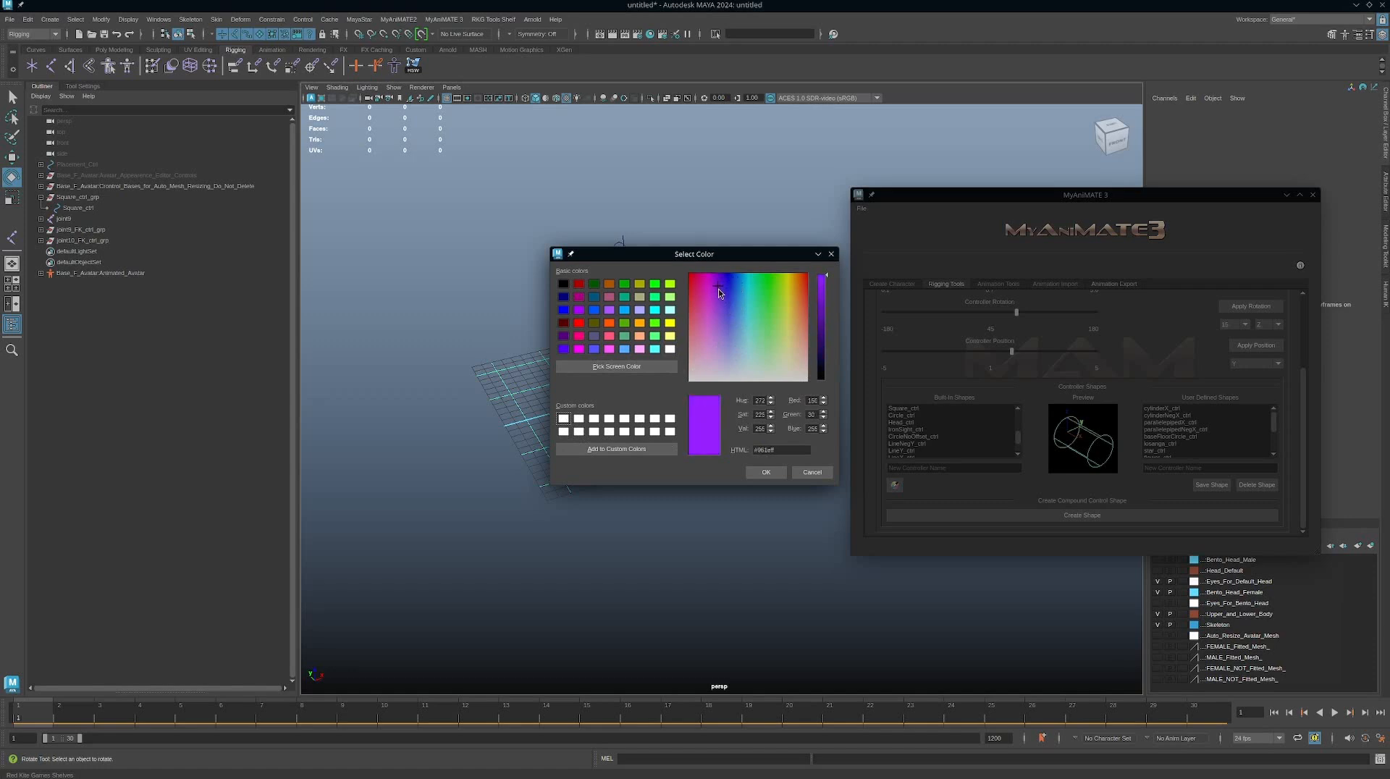
left_click(631, 449)
left_click_drag(741, 253, 941, 218)
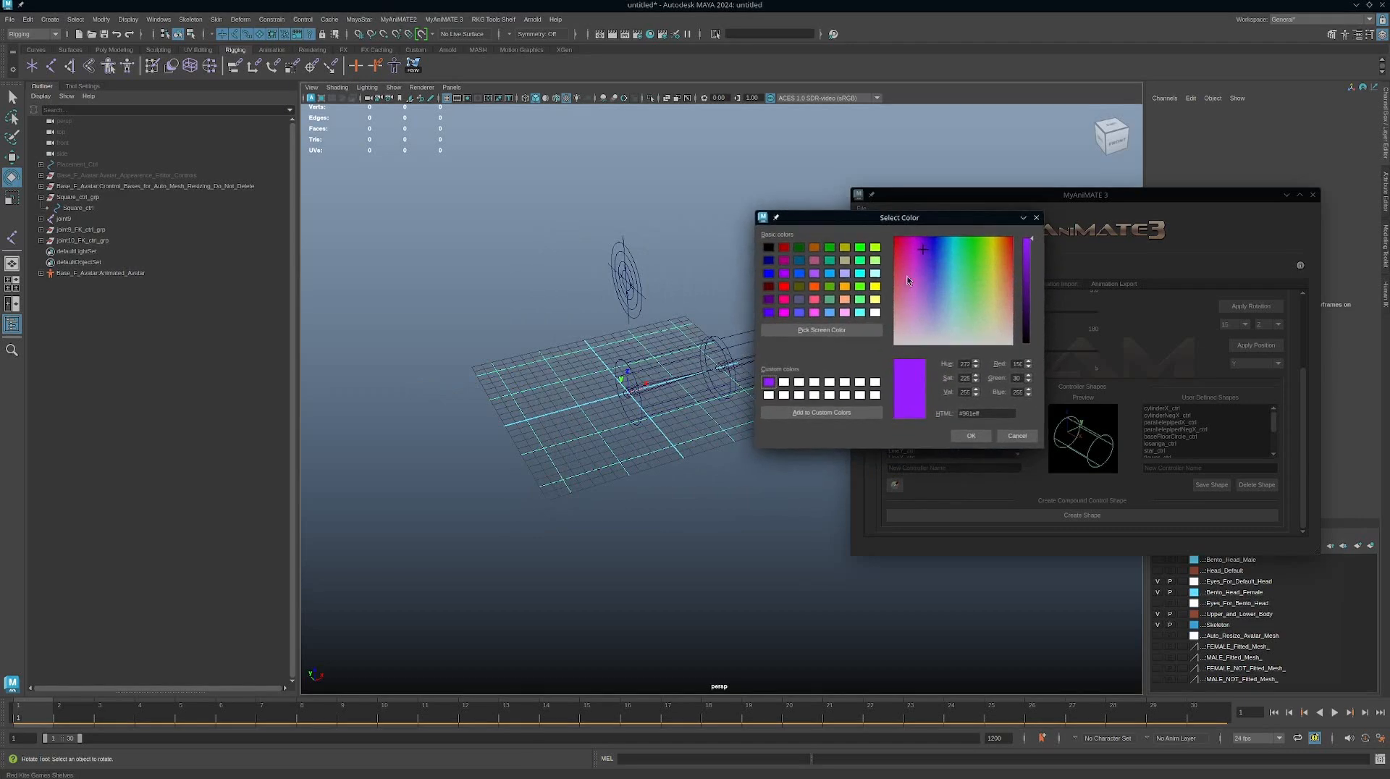
left_click(977, 436)
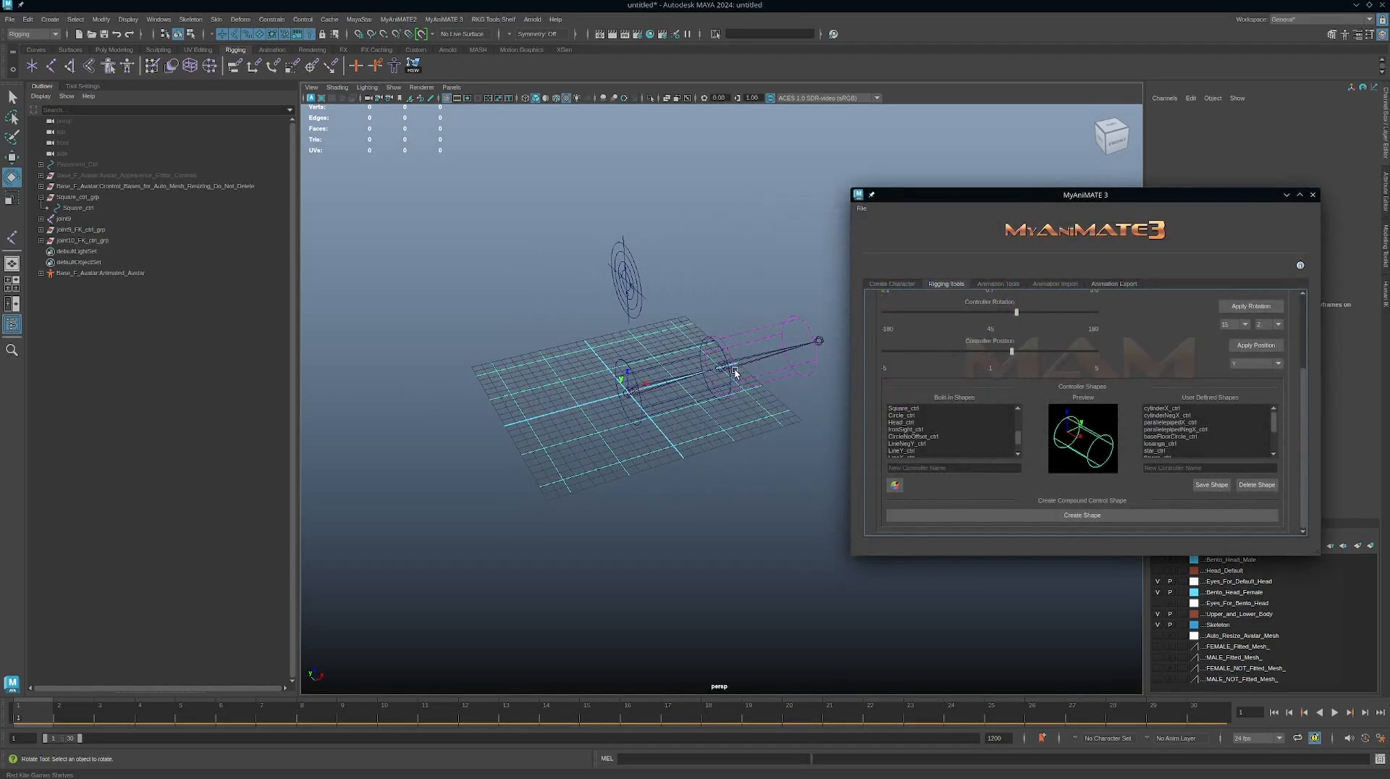
Step: Select the root joint's cylinder controller together with the target-shaped controller above the grid and color both with the saved custom purple
middle_click_drag(728, 341, 682, 371, "alt")
right_click_drag(682, 371, 865, 448, "alt")
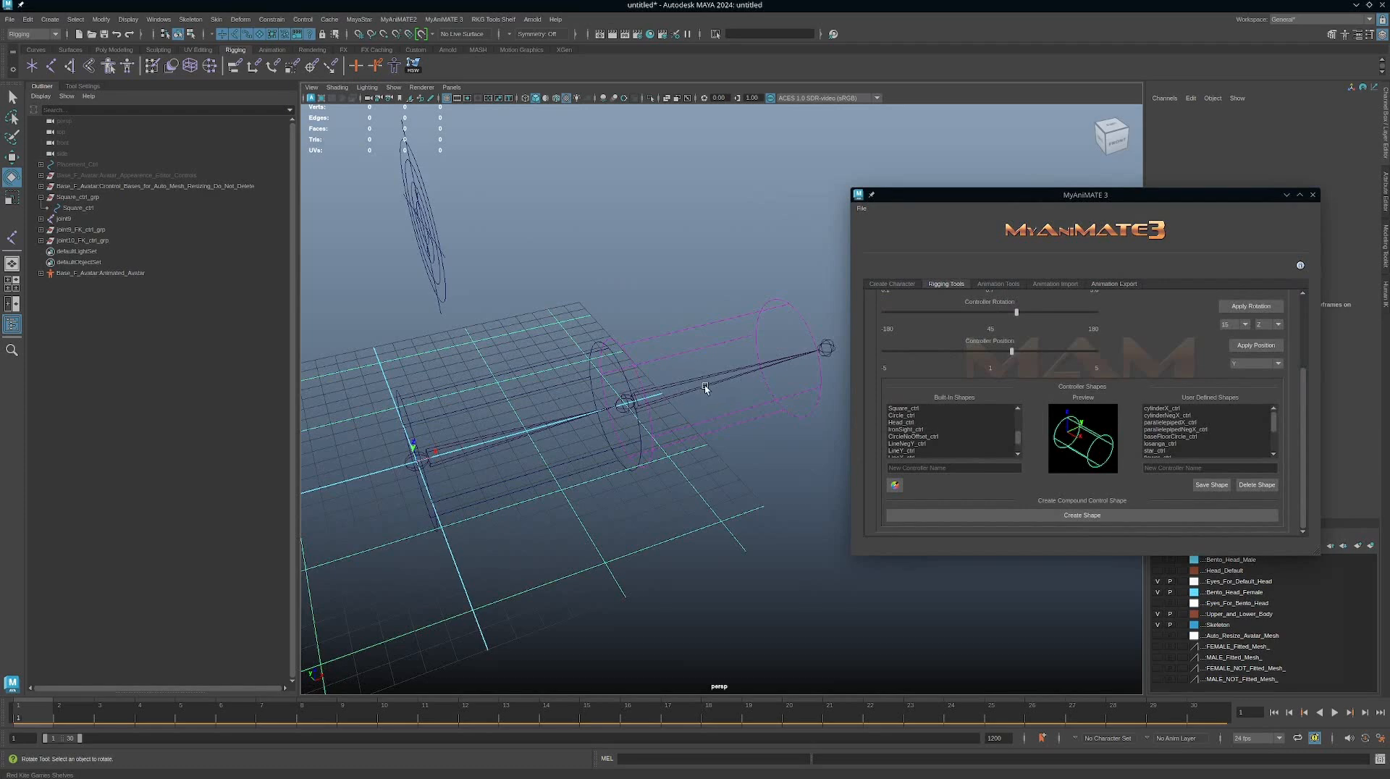
left_click_drag(706, 389, 663, 393, "alt")
left_click(670, 360)
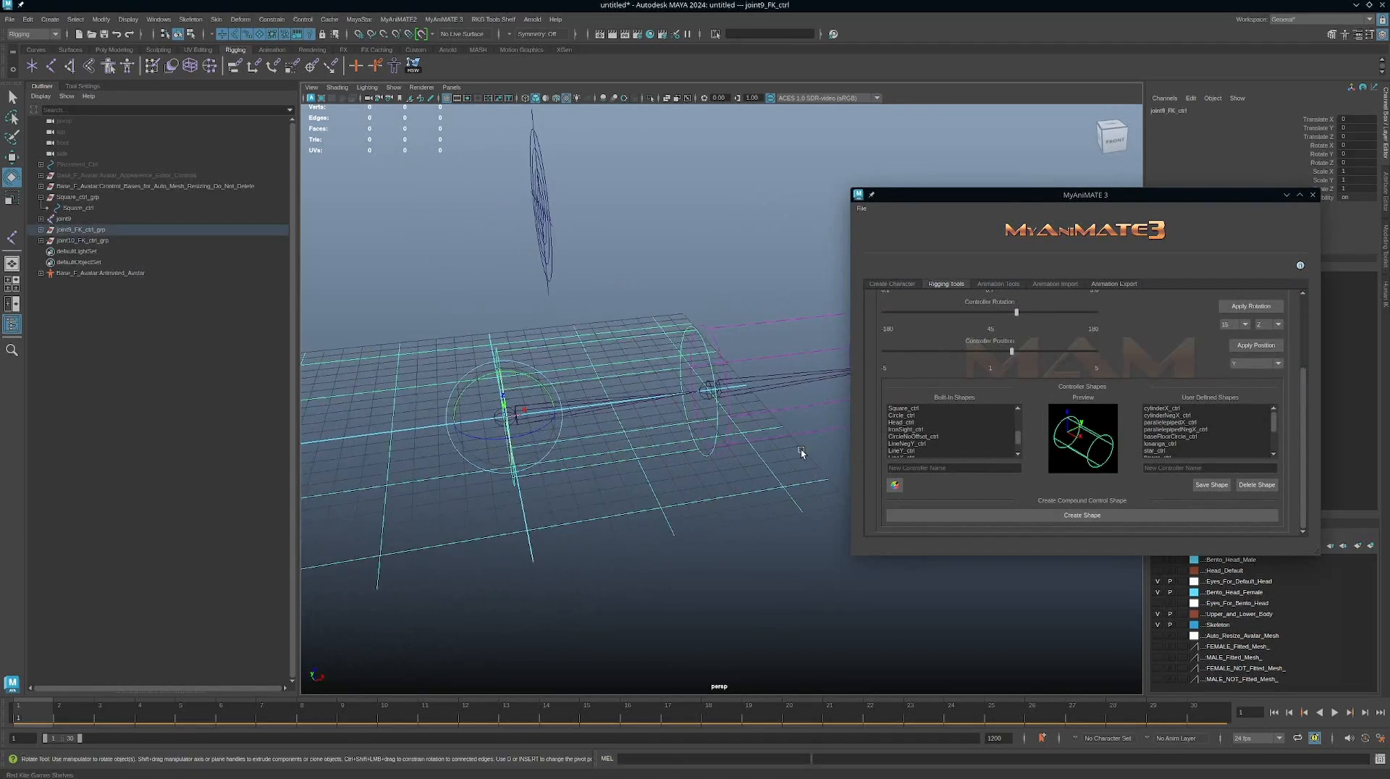
right_click_drag(801, 449, 720, 416, "alt")
left_click(583, 280, "shift")
left_click_drag(624, 403, 648, 404, "alt")
left_click(895, 485)
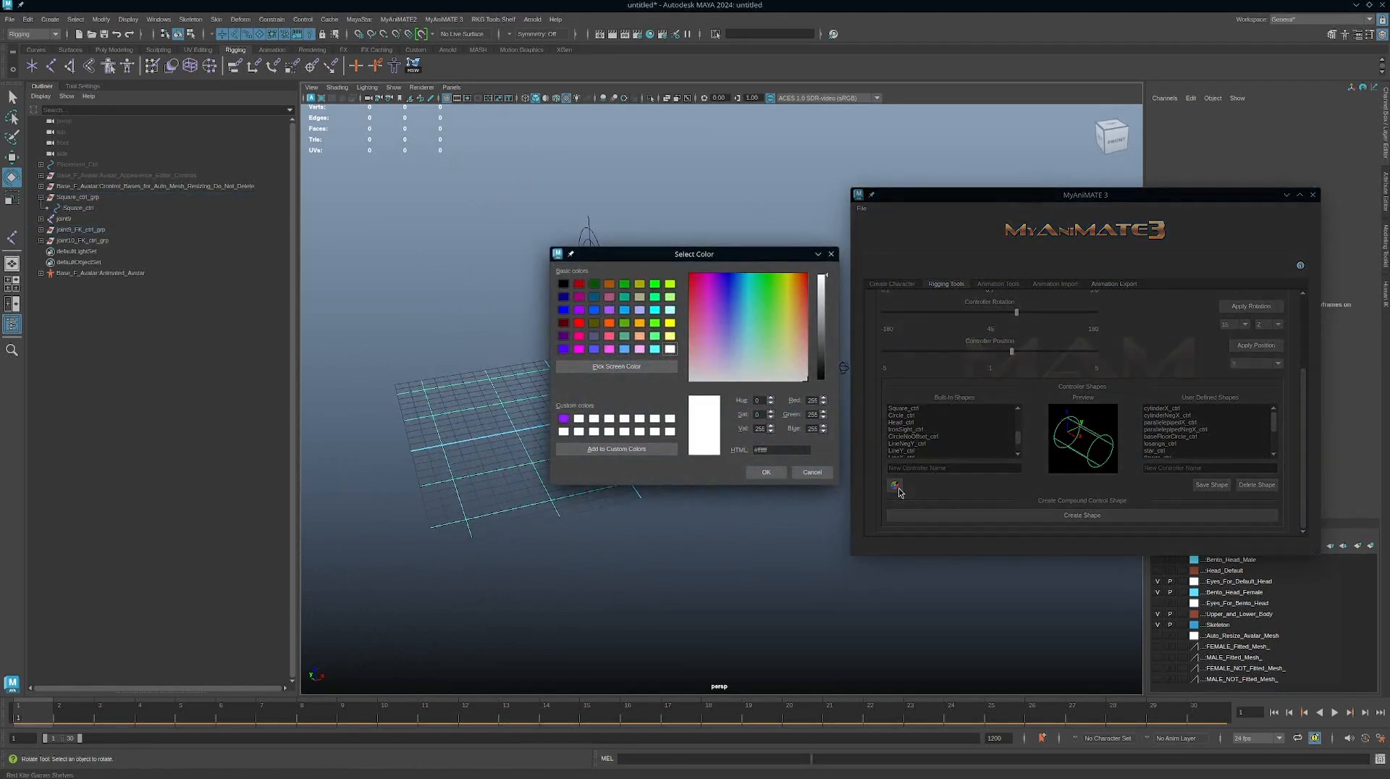
left_click(564, 419)
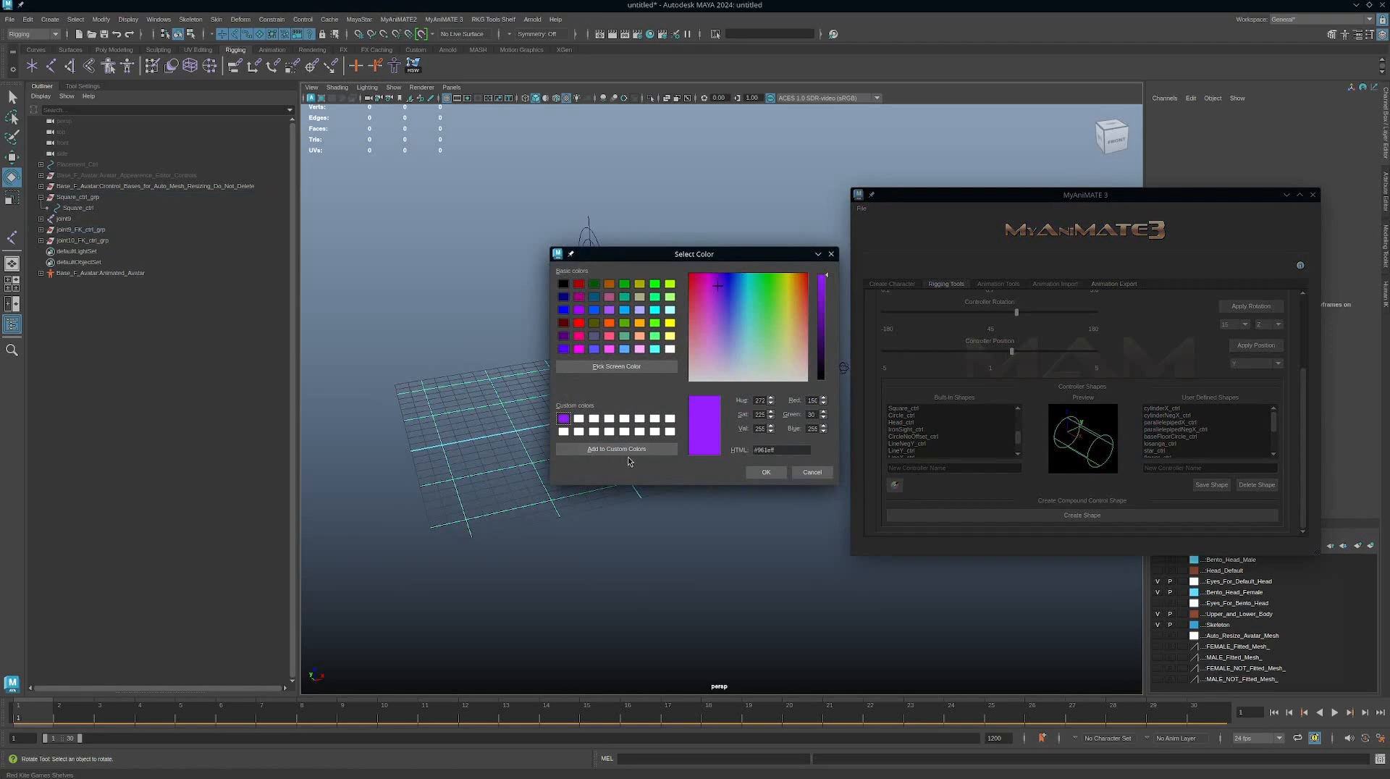
left_click(766, 471)
left_click_drag(723, 471, 673, 406, "alt")
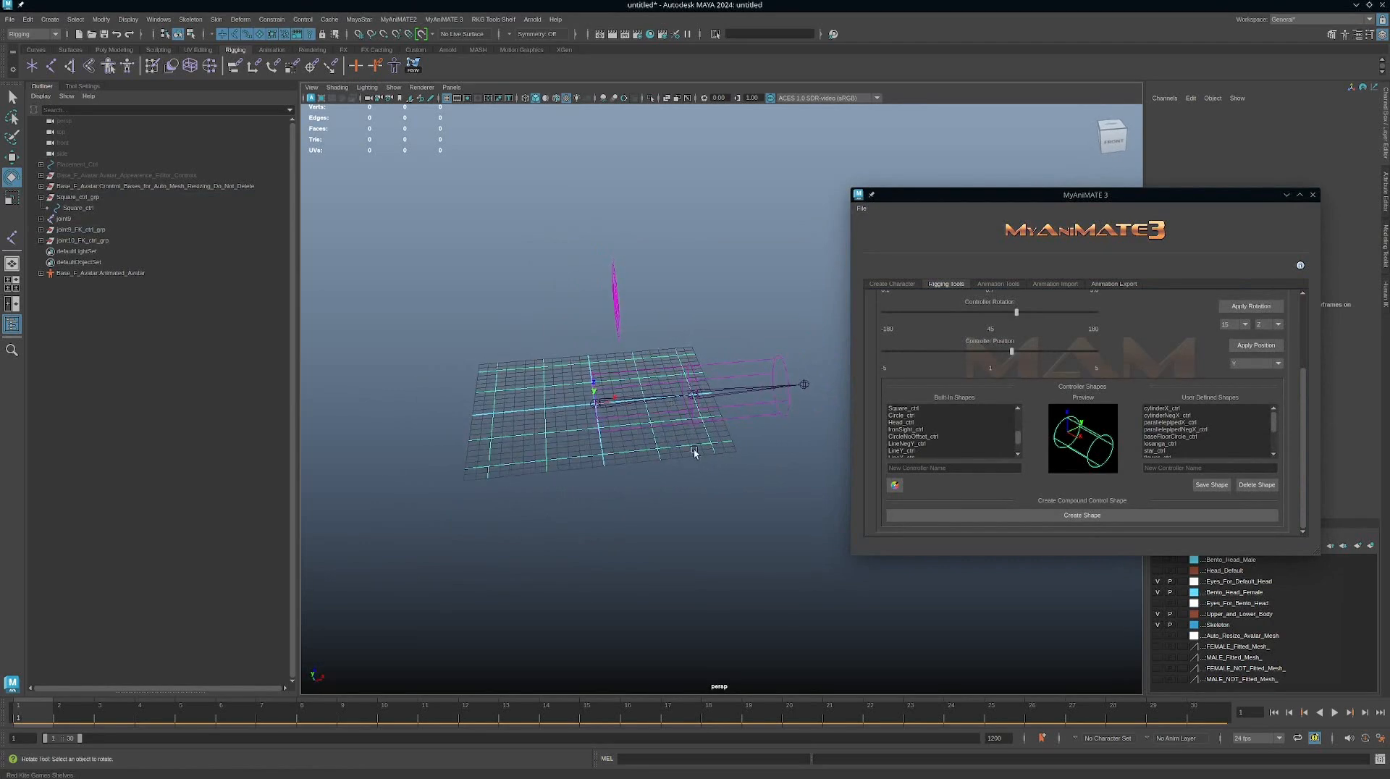
Step: Examine the channel values of the target-shaped Square_ctrl and its parent group Square_ctrl_grp, and leave nothing selected
left_click_drag(695, 452, 637, 457, "alt")
left_click(639, 384)
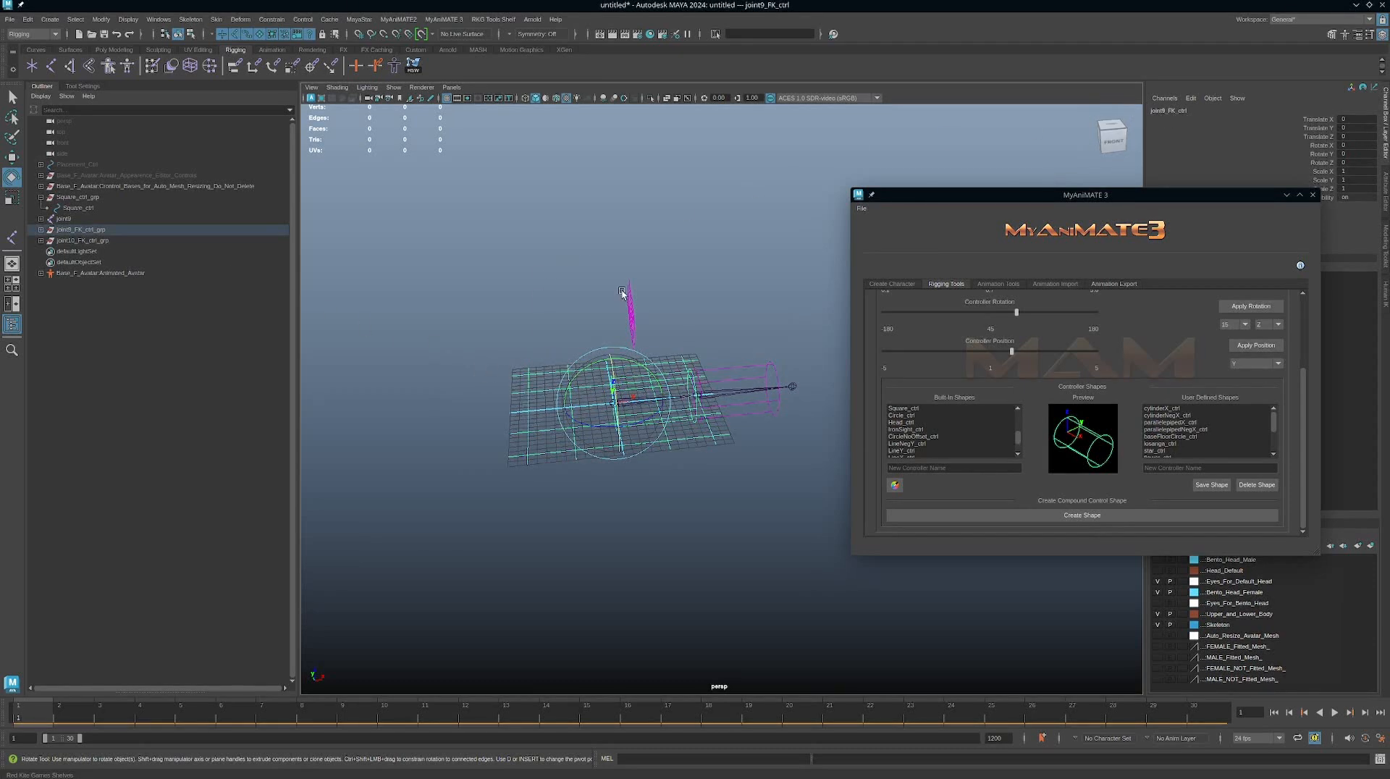
left_click_drag(620, 286, 650, 290)
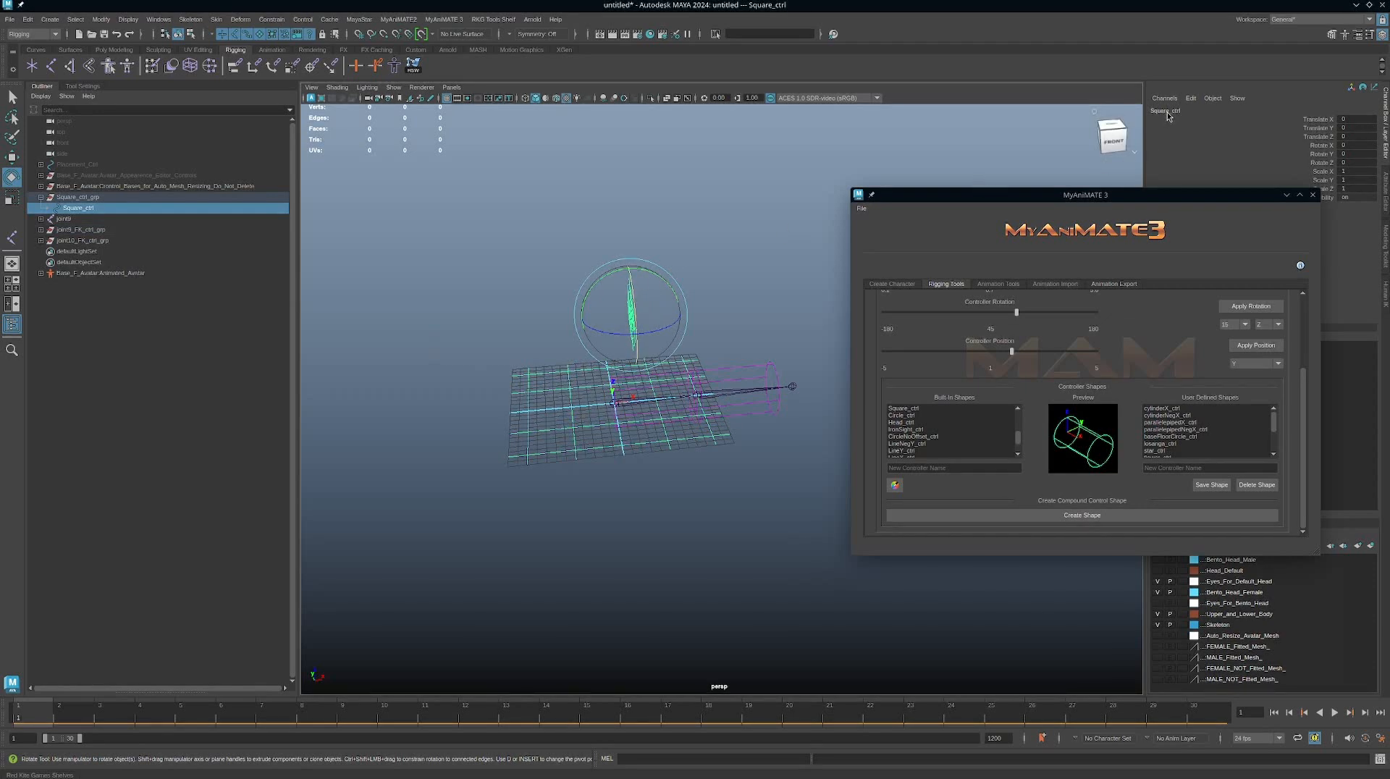
left_click(74, 197)
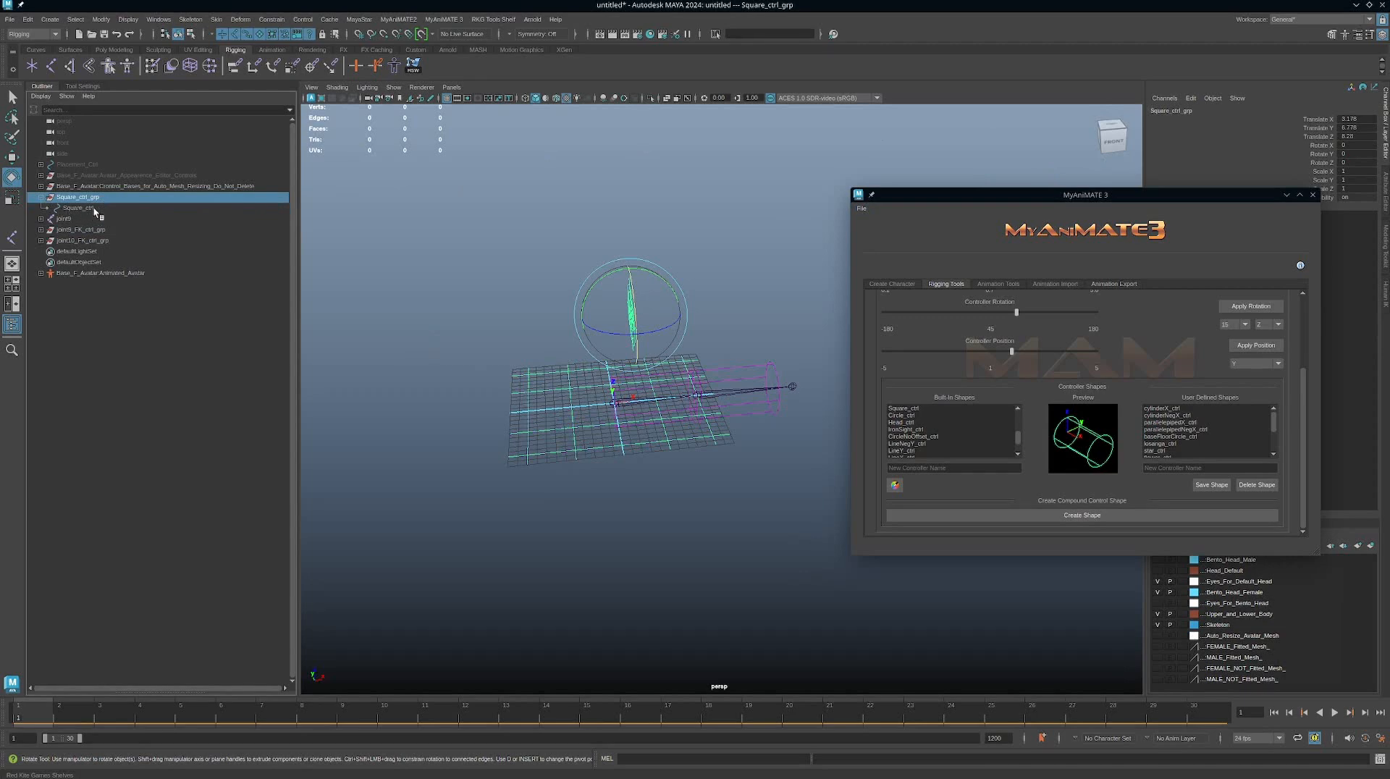
left_click(418, 292)
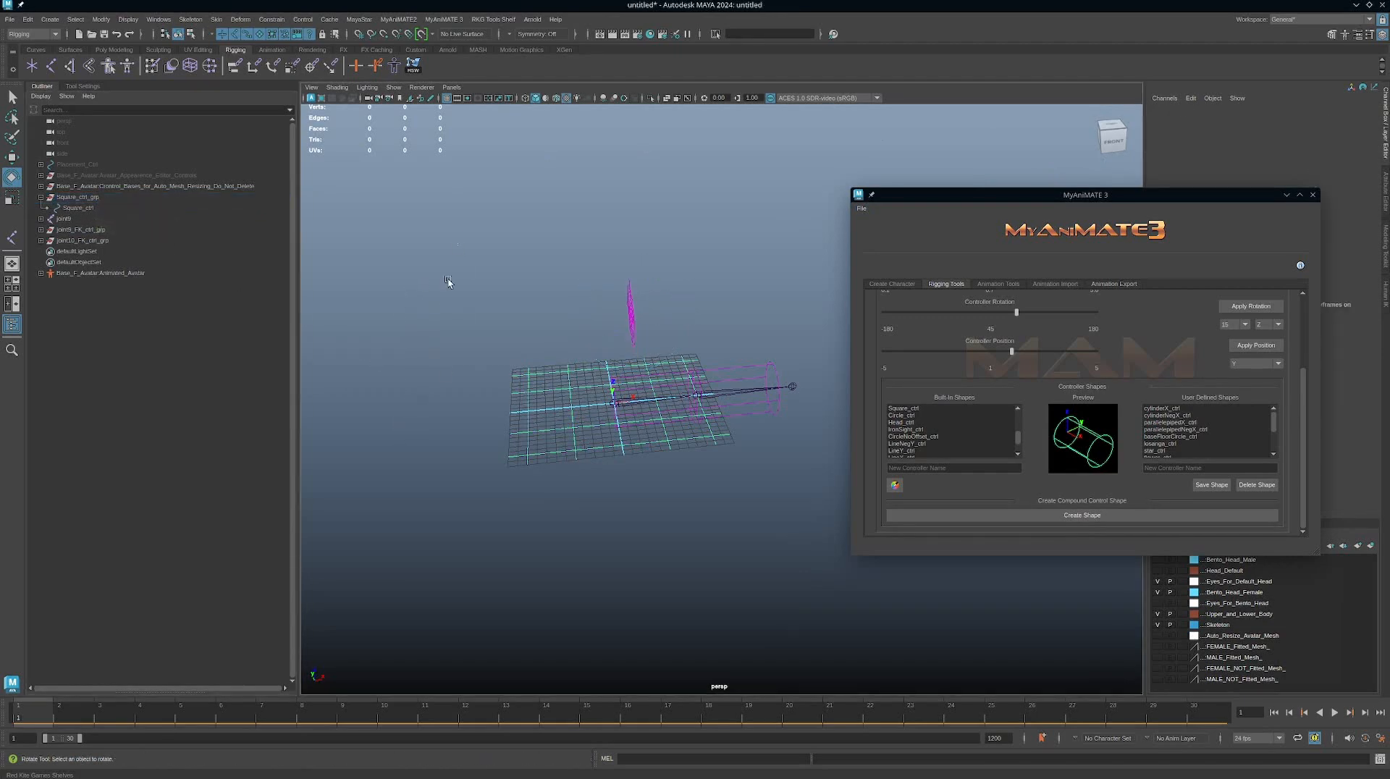
left_click_drag(512, 279, 561, 282, "alt")
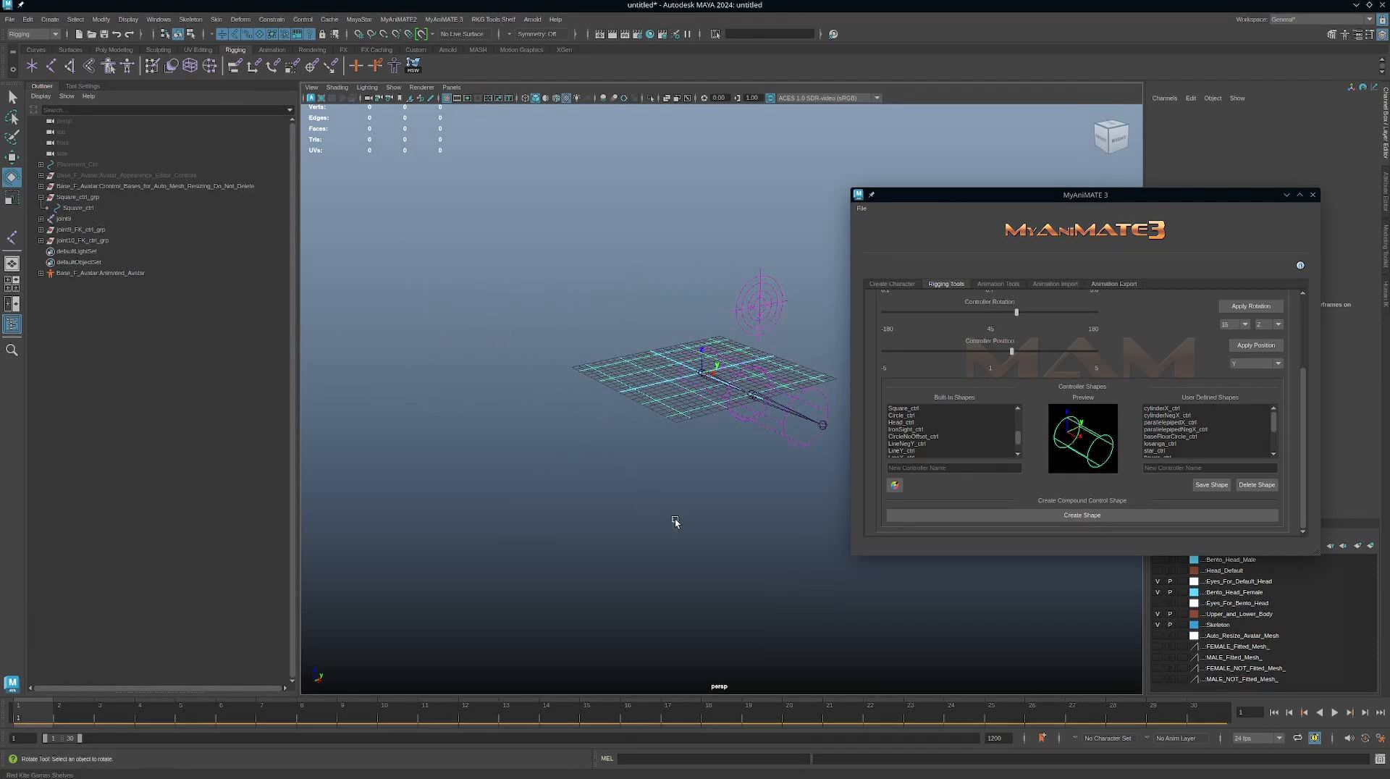
Step: Create a new controller named Whatever from the built-in IronSight_ctrl shape
left_click(932, 468)
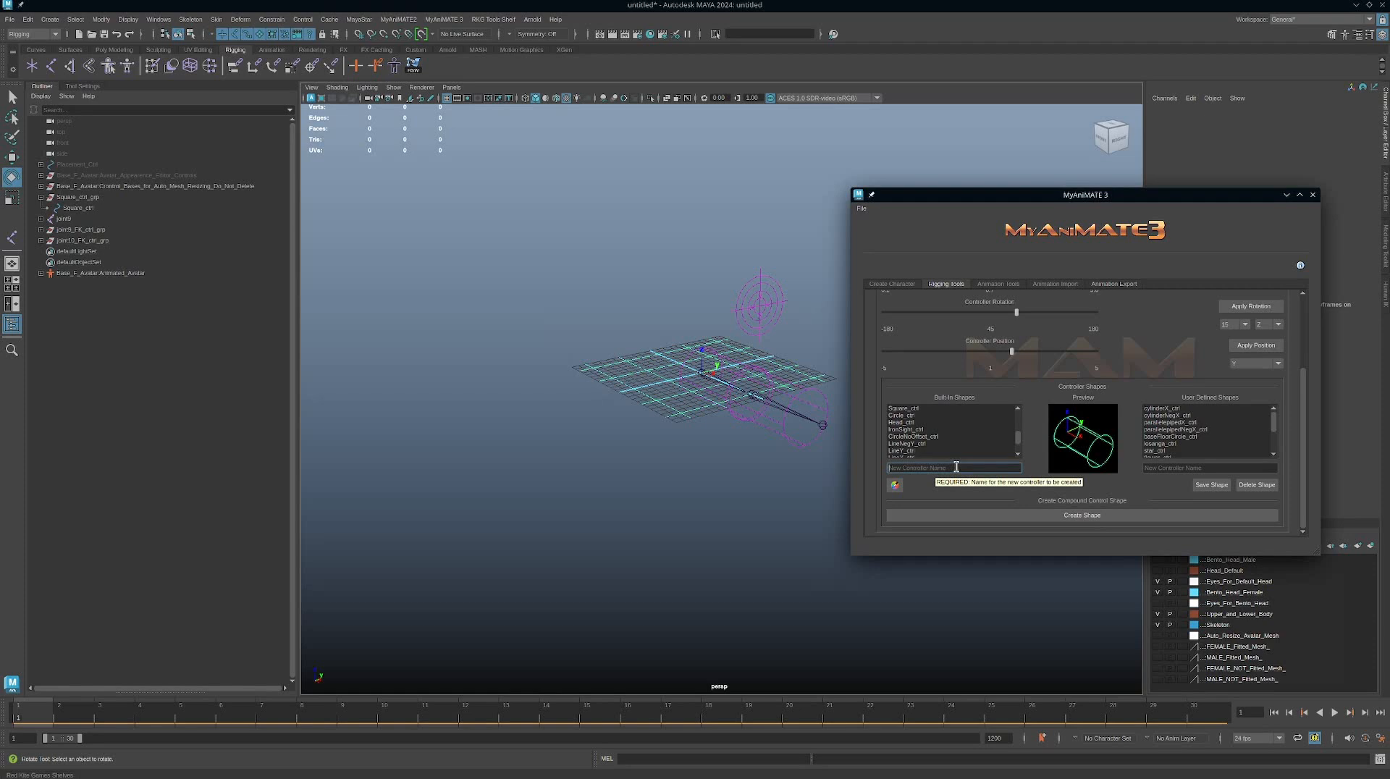
type("Whatever")
left_click(916, 431)
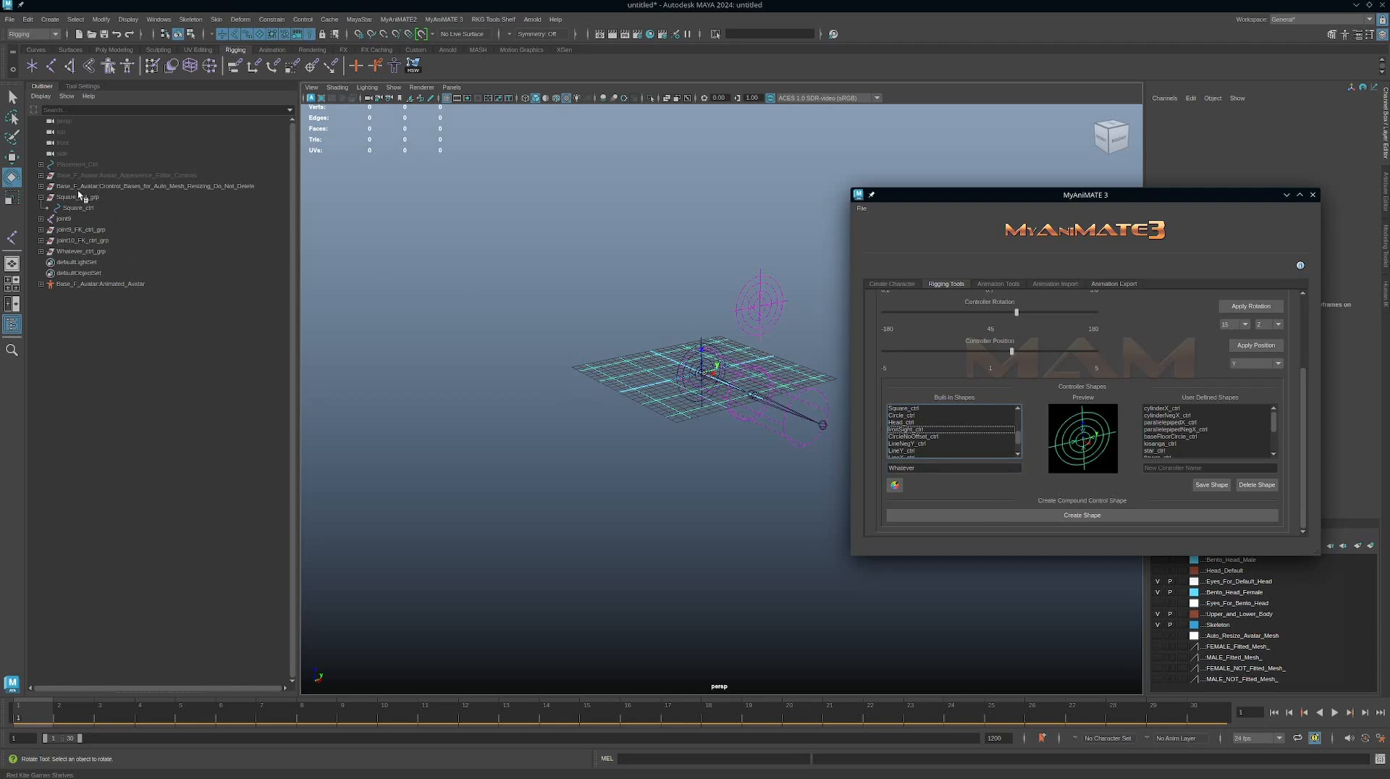
Step: Expand Whatever_ctrl_grp, move the group in the YZ plane up and away from the grid, and select its child controller
left_click(98, 252)
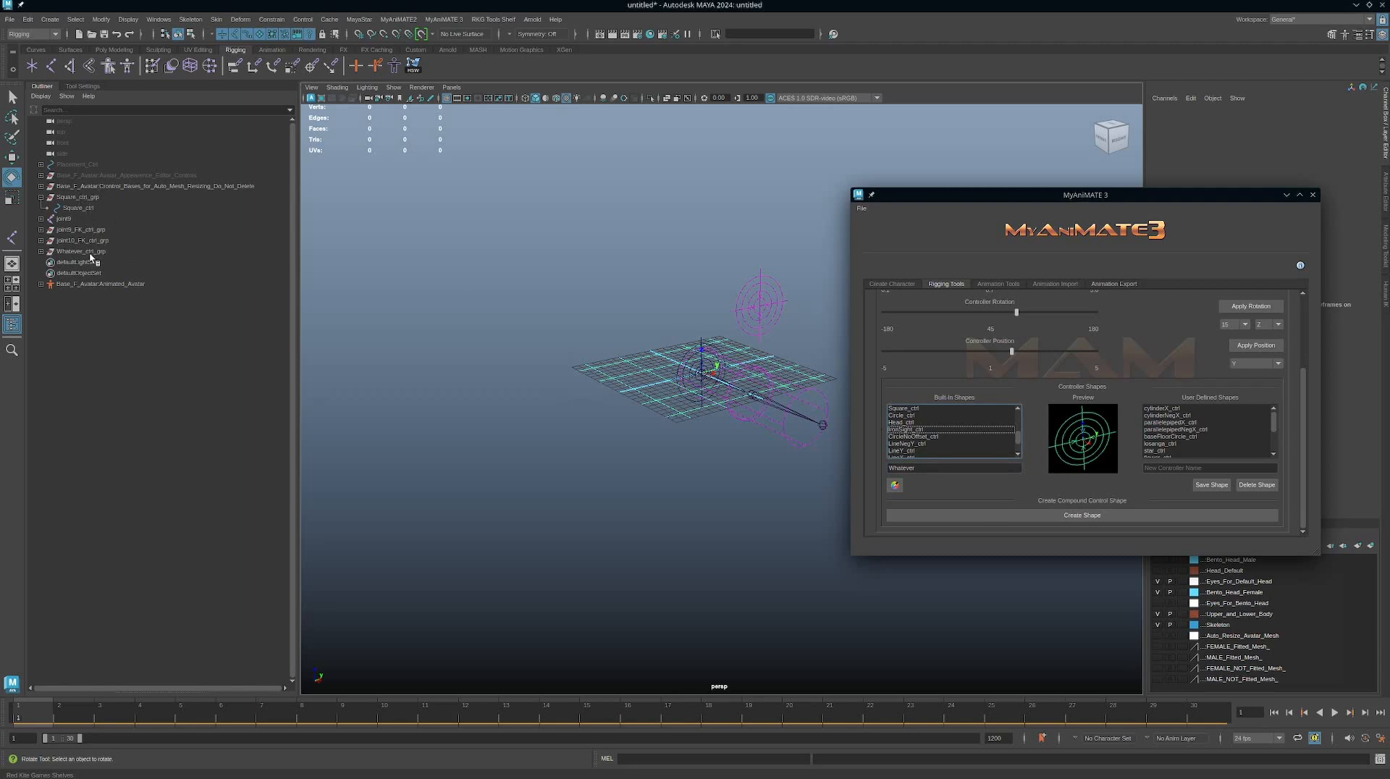
left_click(41, 251)
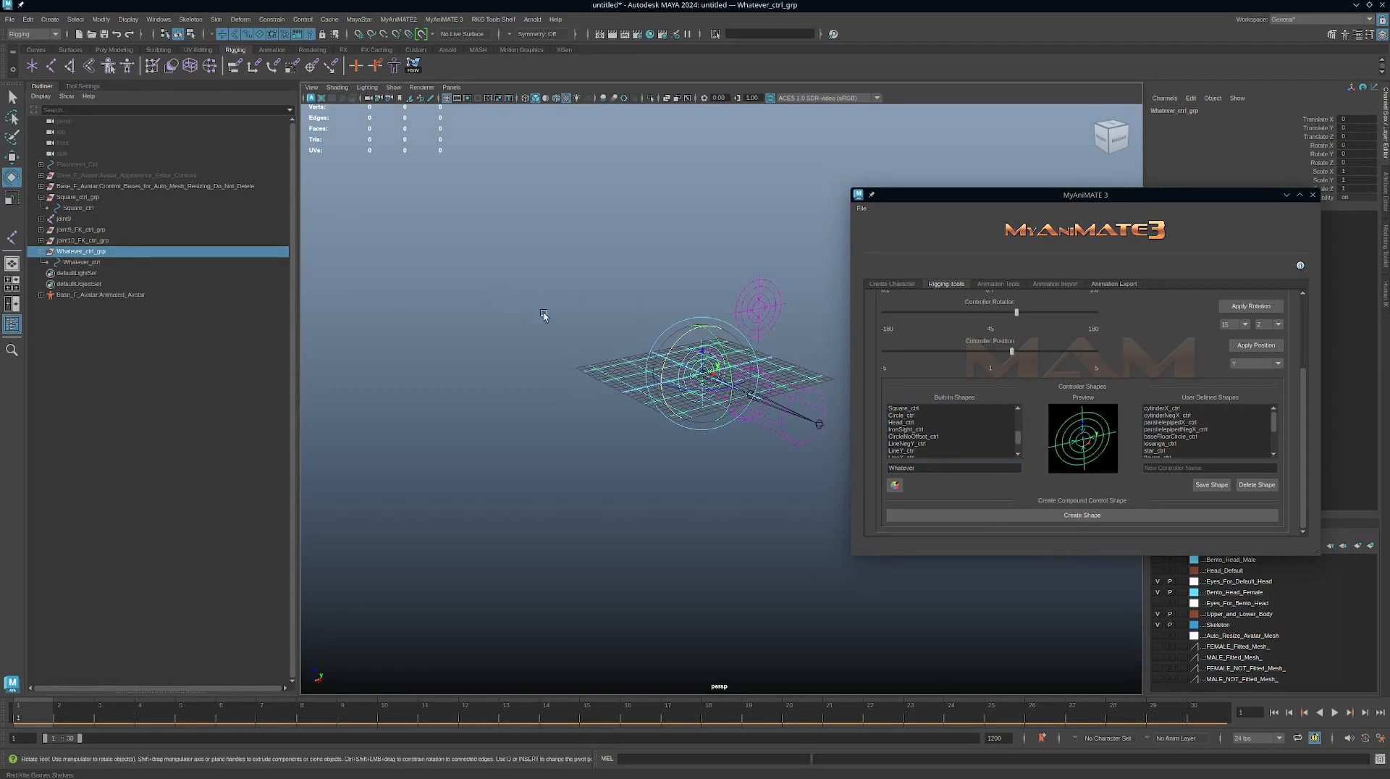
key("w")
left_click_drag(647, 411, 632, 409, "alt")
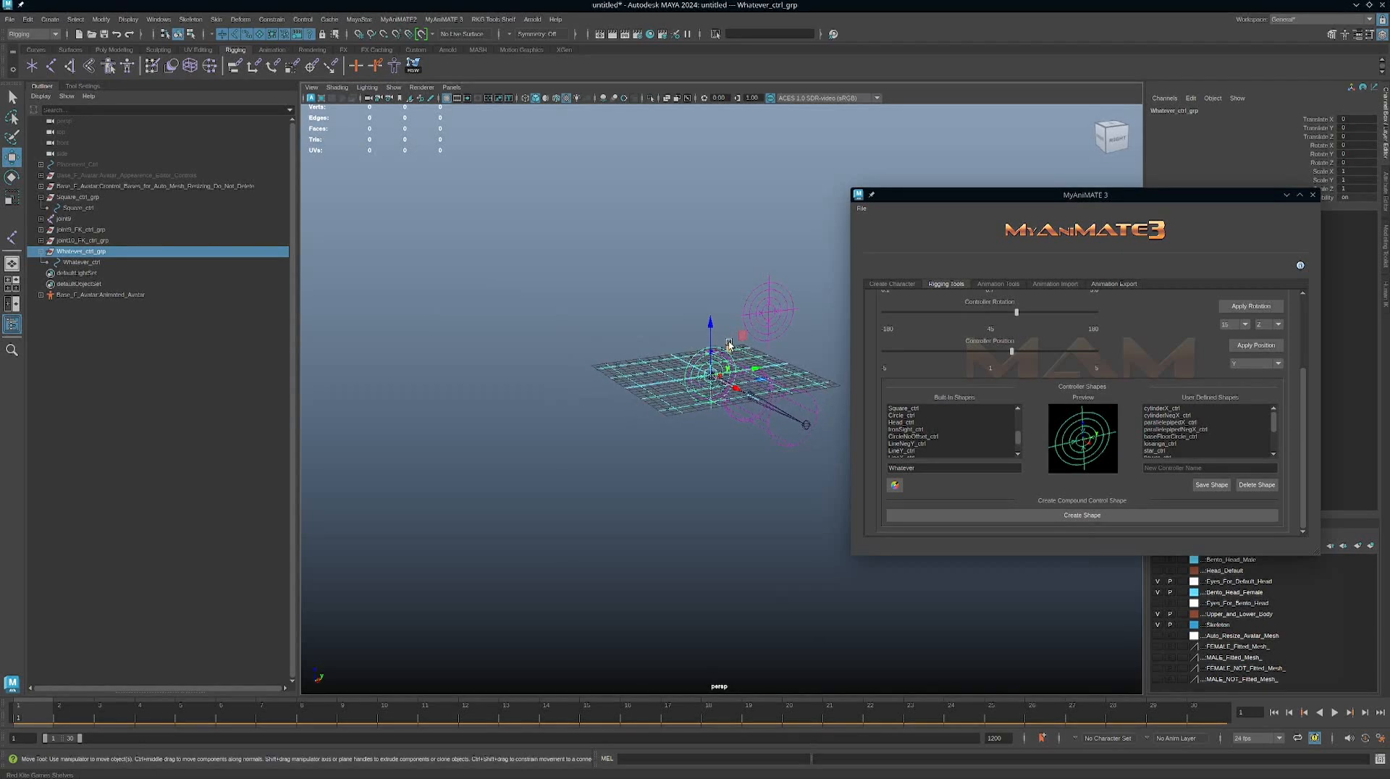
left_click_drag(727, 347, 633, 278)
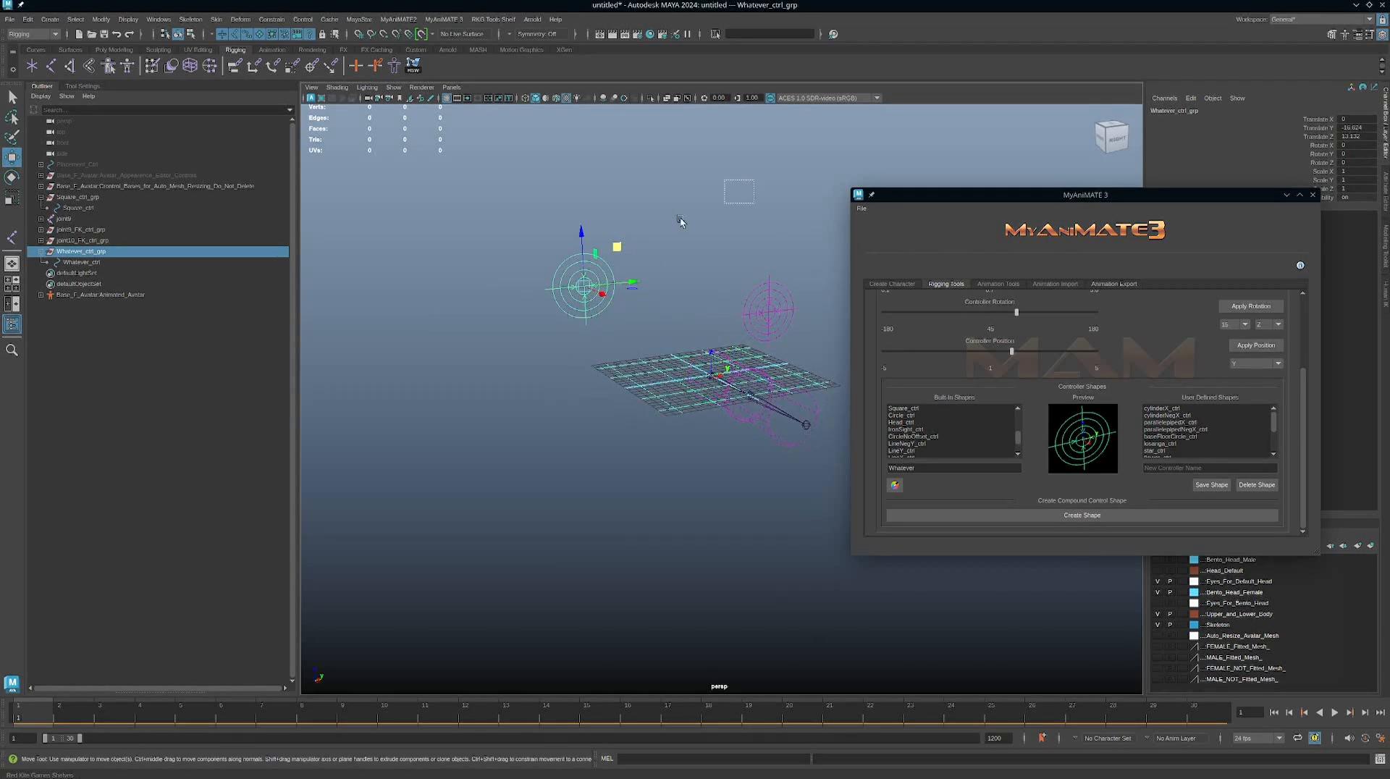
key("Down")
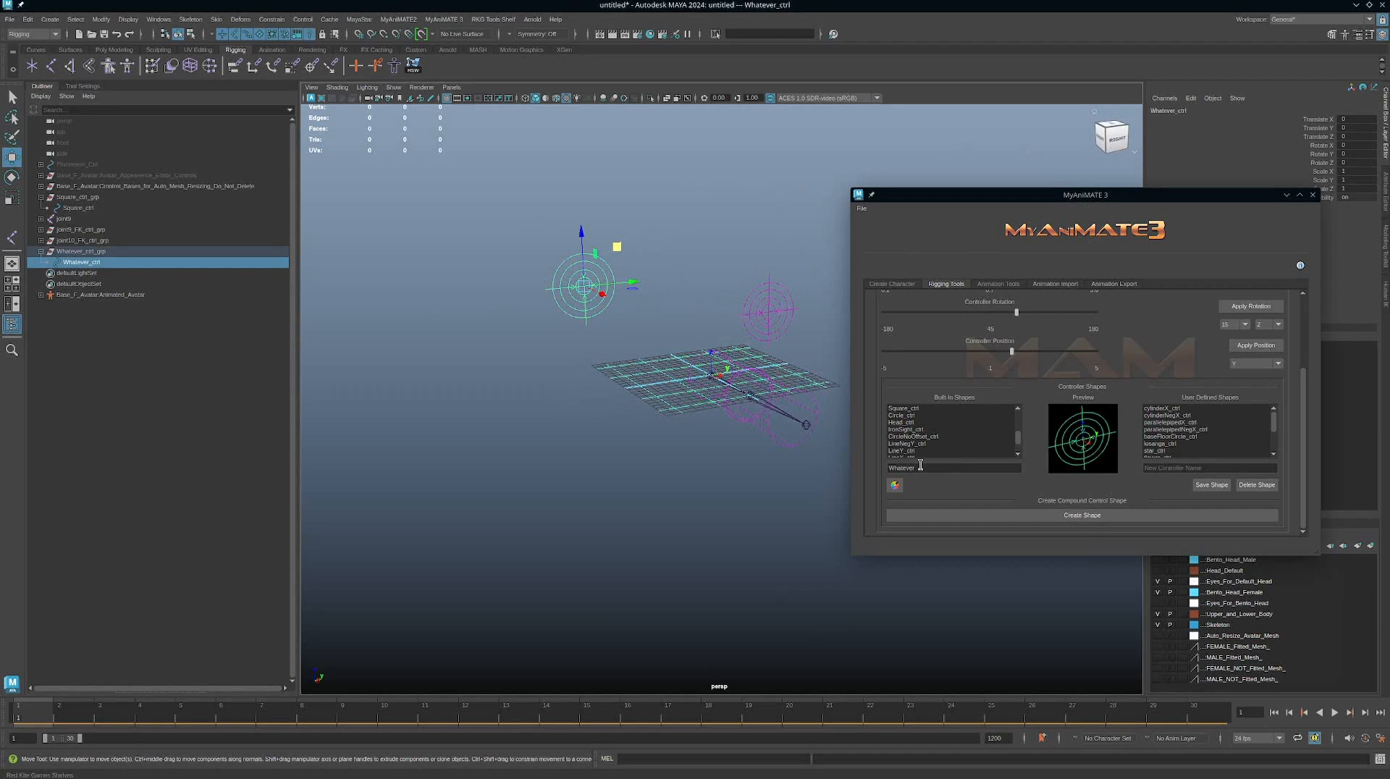
Step: Clear the new controller name under the built-in shapes and select star_ctrl among the user-defined shapes
double_click(989, 464)
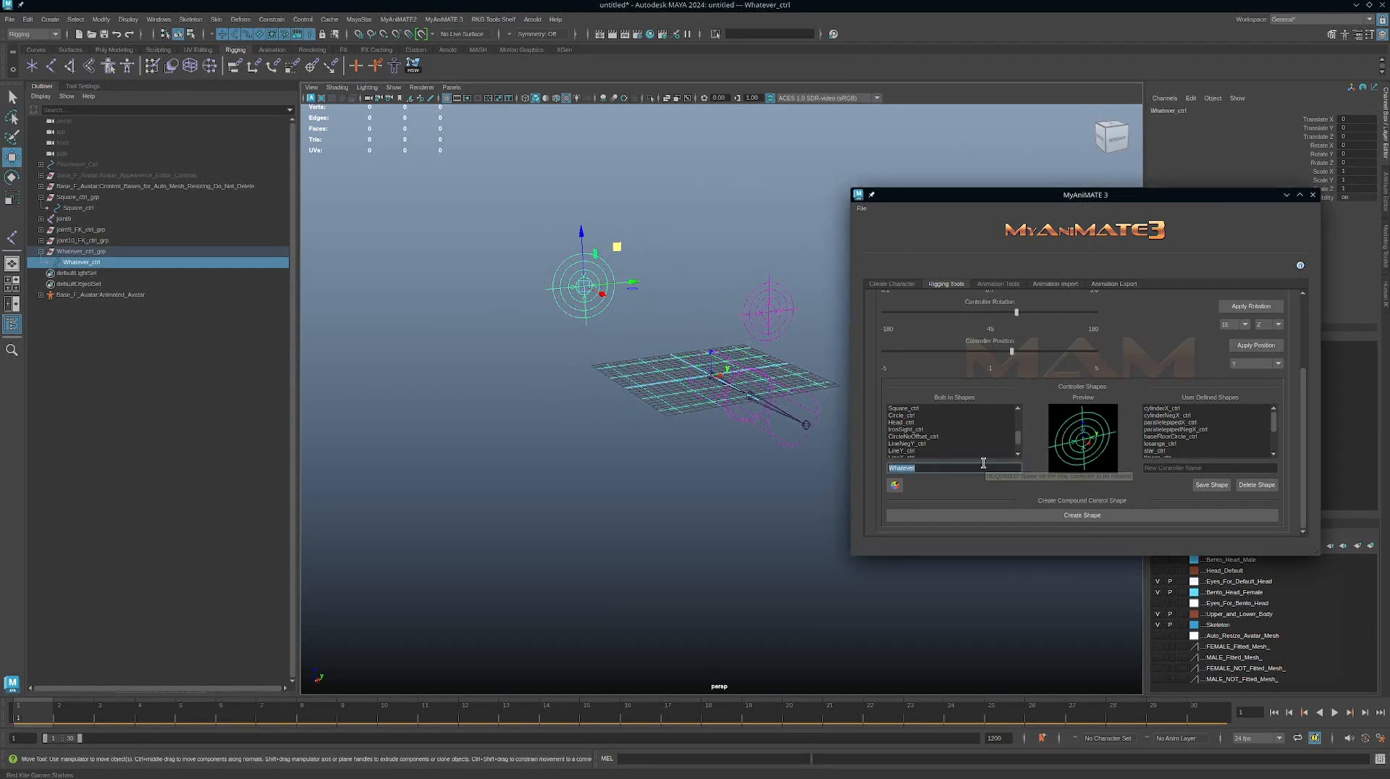
key("BackSpace")
right_click_drag(708, 419, 593, 378, "alt")
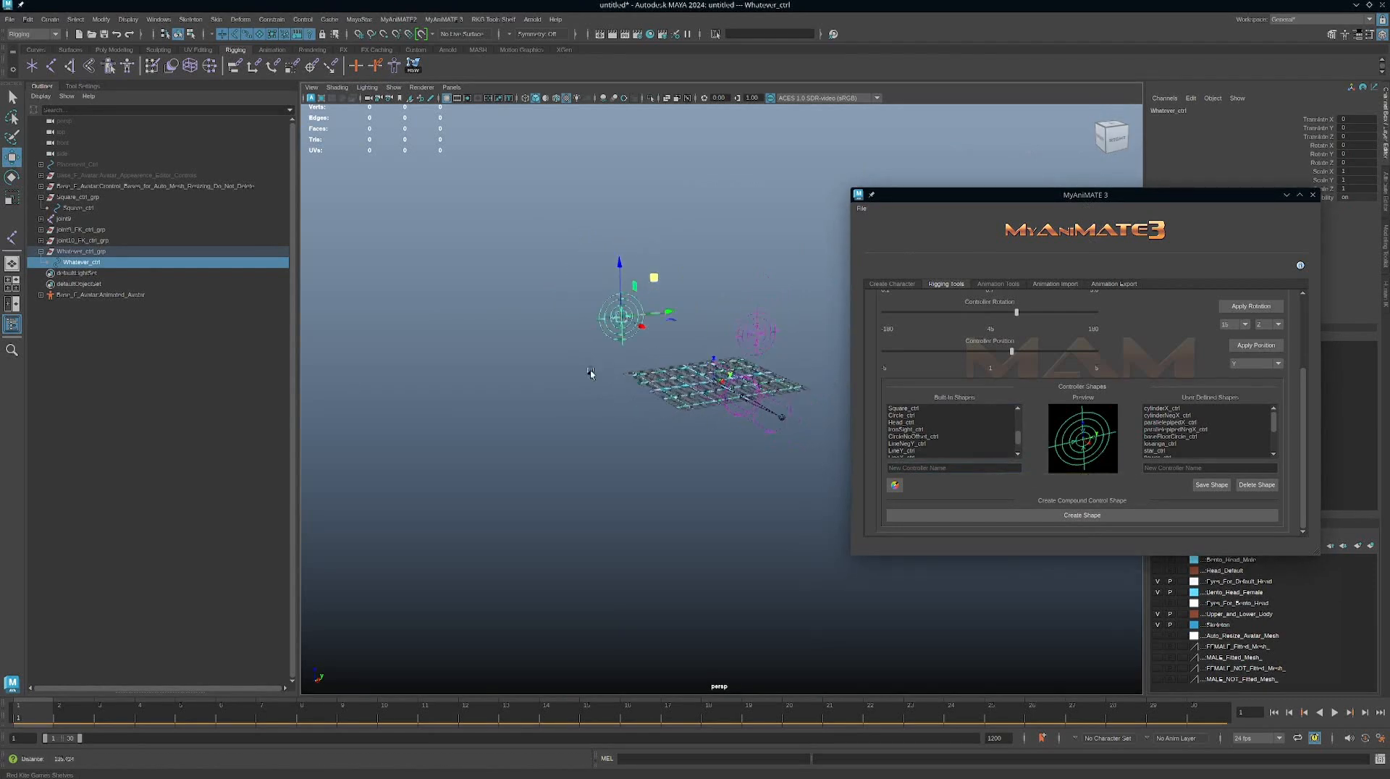
left_click_drag(593, 378, 614, 406, "alt")
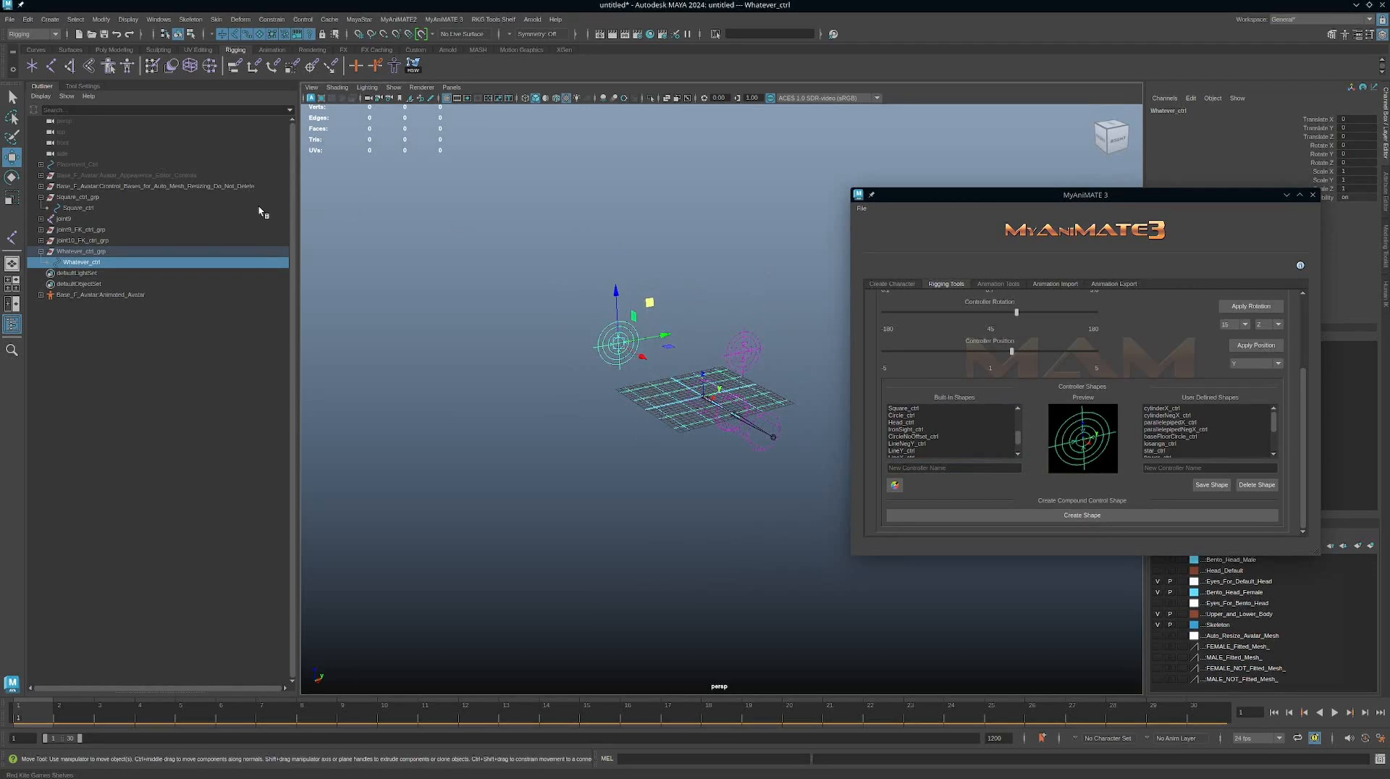
left_click(42, 197)
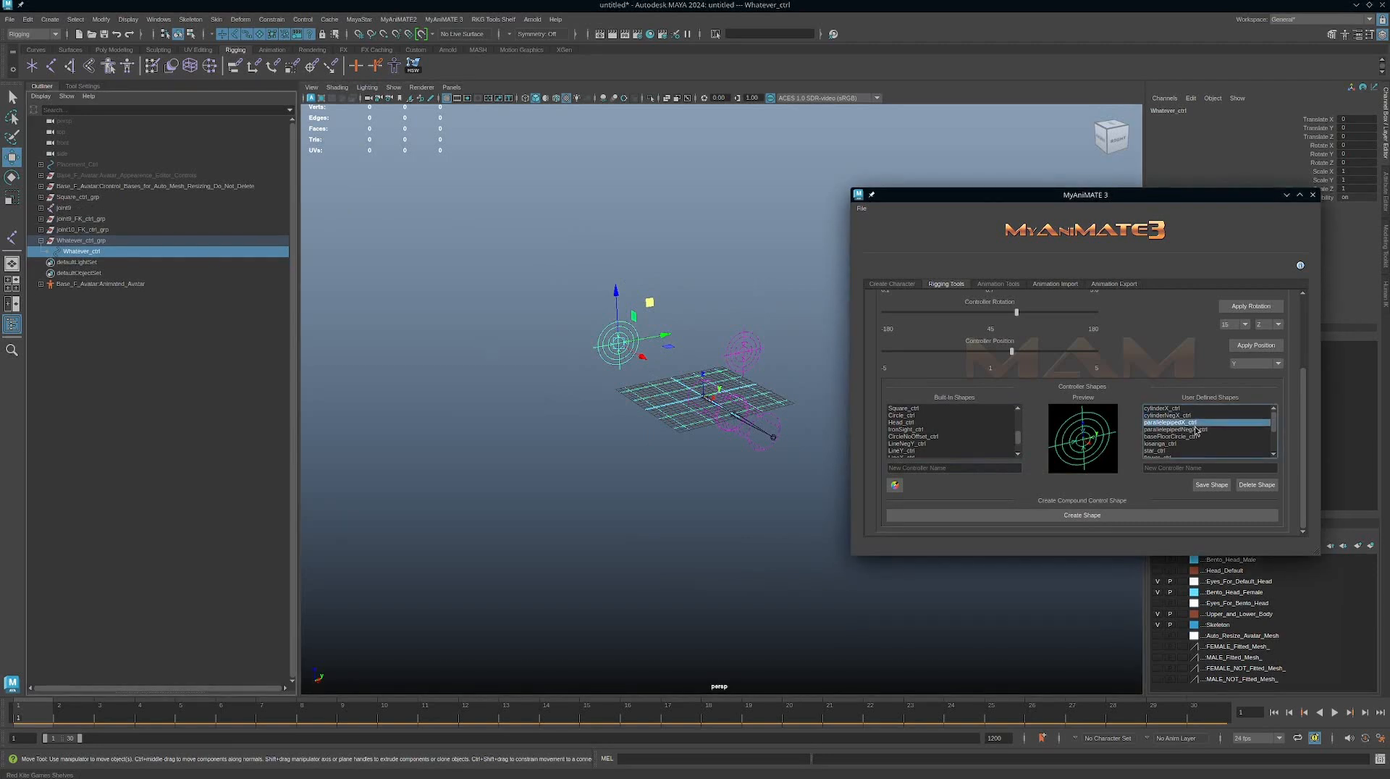
left_click(1191, 451)
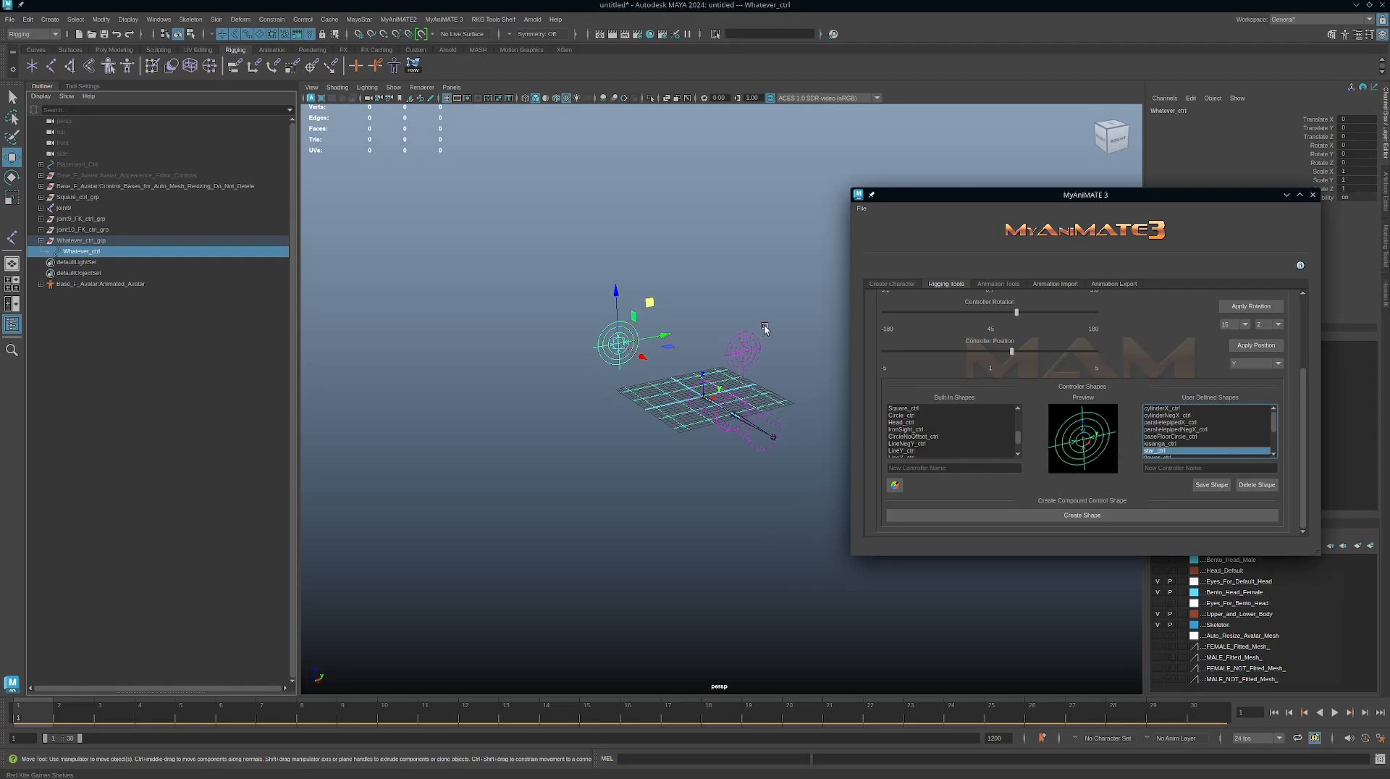
Step: Delete the root joint, Square_ctrl_grp, Whatever_ctrl_grp and the two joint FK control groups between them from the scene
mouse_move(765, 326)
middle_mouse_down("alt")
mouse_move(729, 345)
mouse_move(749, 332)
middle_mouse_up("alt")
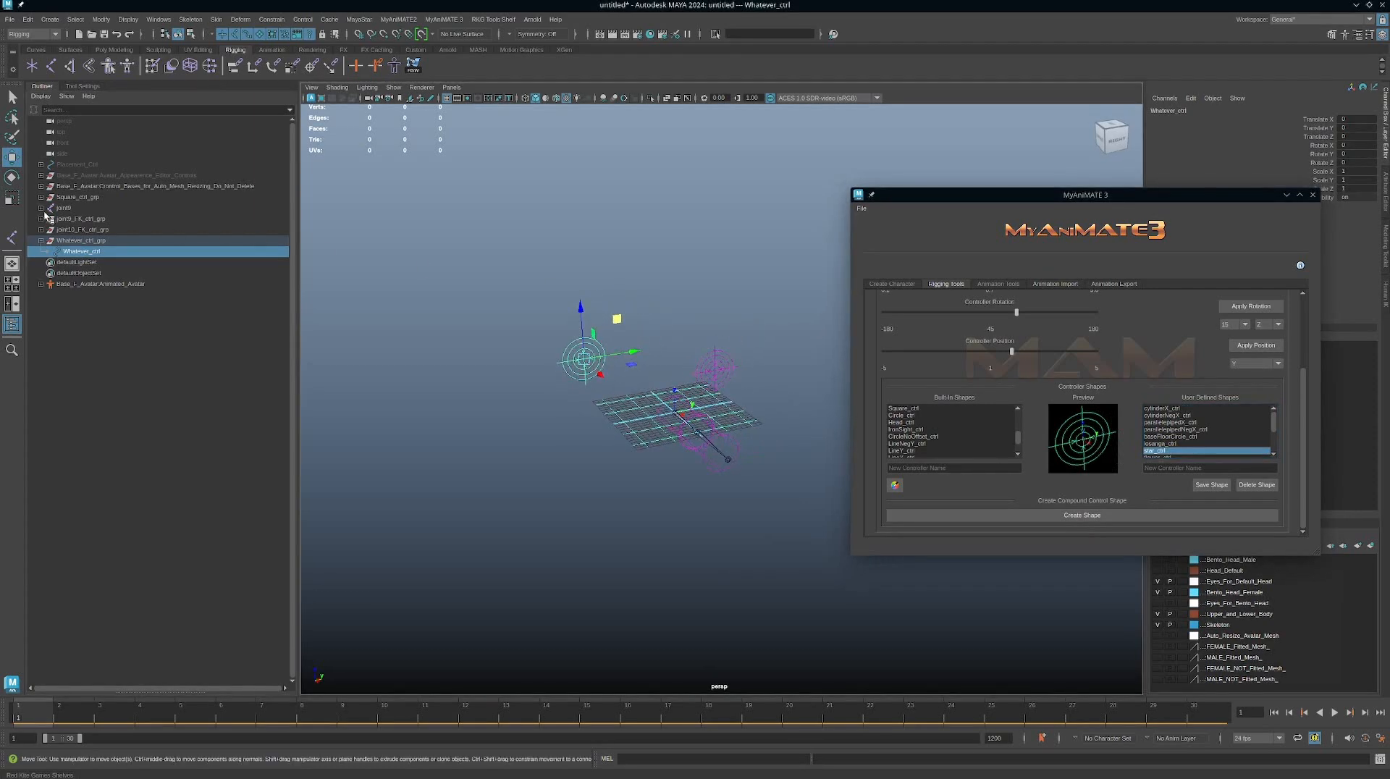
left_click(41, 240)
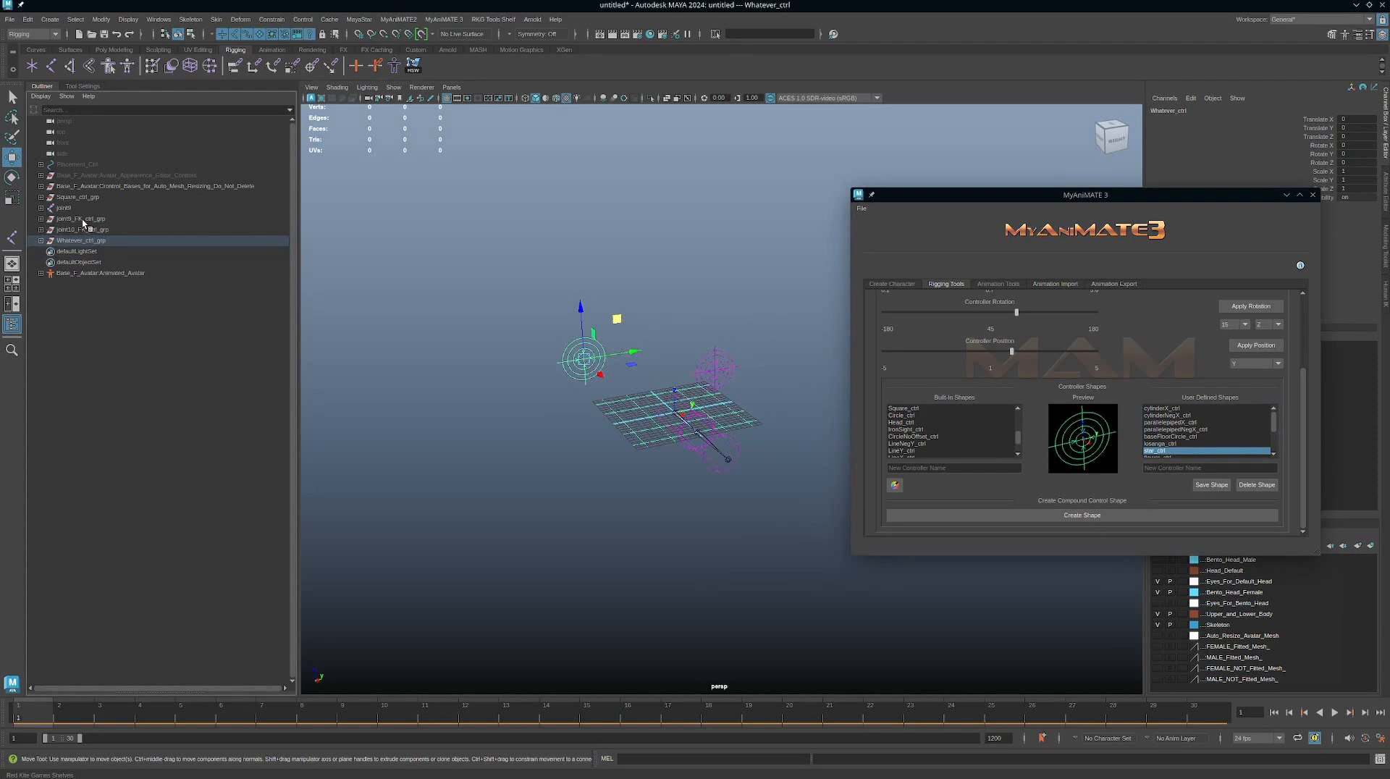
left_click_drag(65, 200, 85, 243)
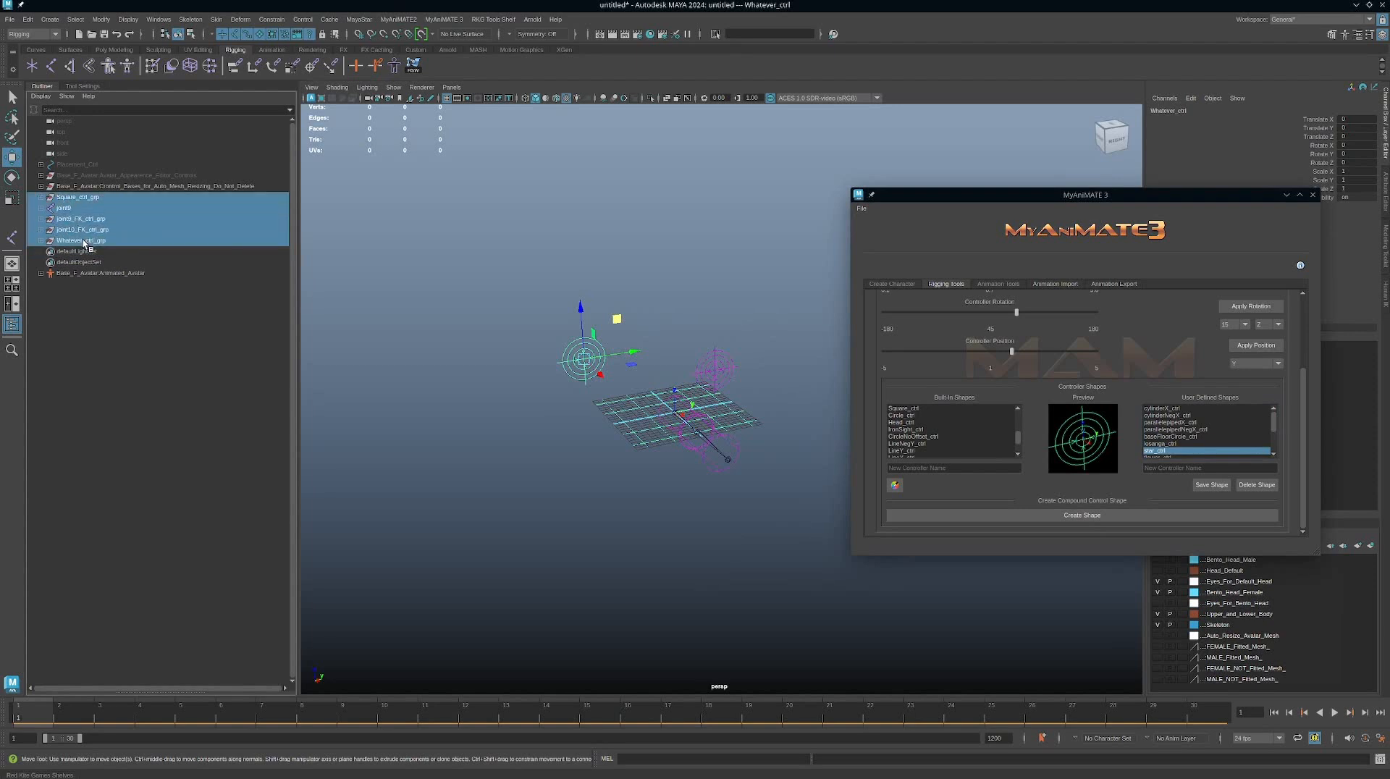
left_click_drag(694, 353, 741, 345, "alt")
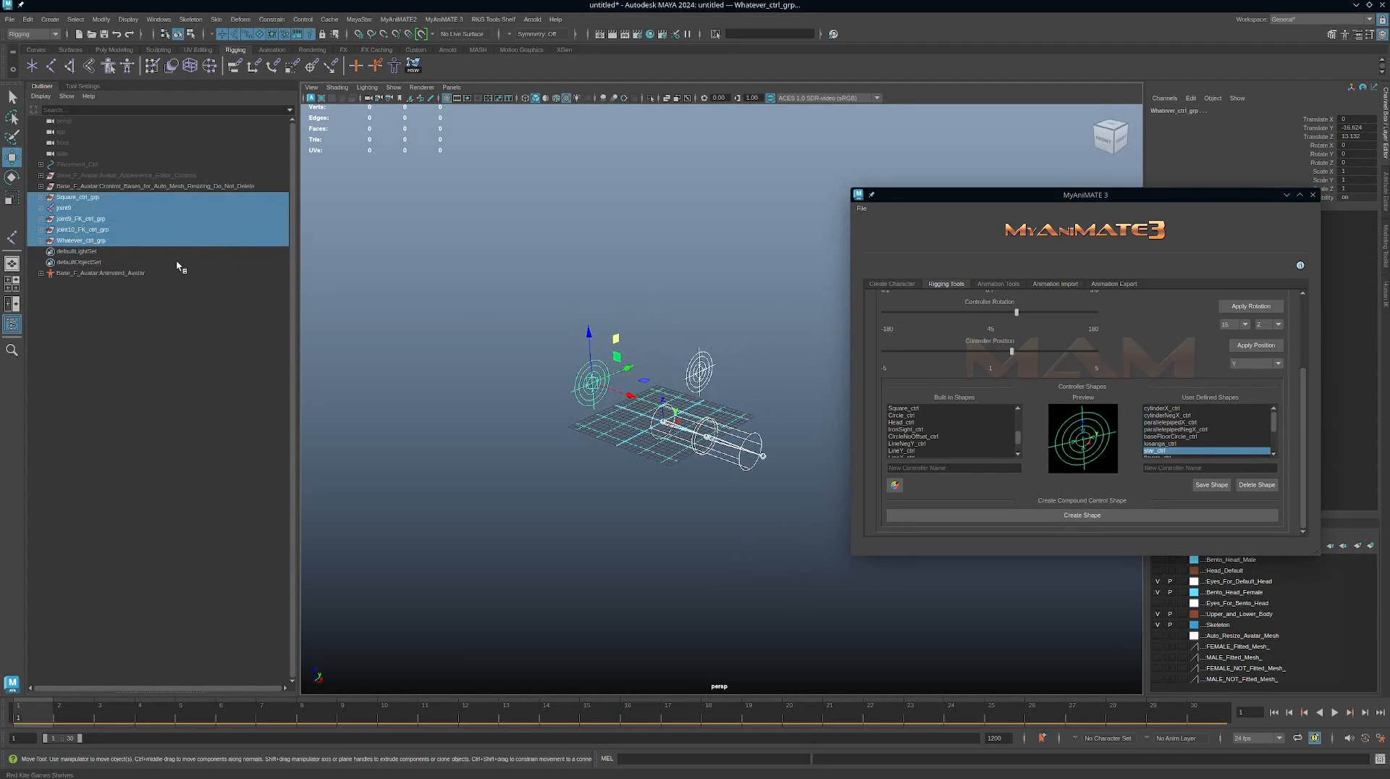
left_click_drag(550, 382, 722, 398, "alt")
key("Delete")
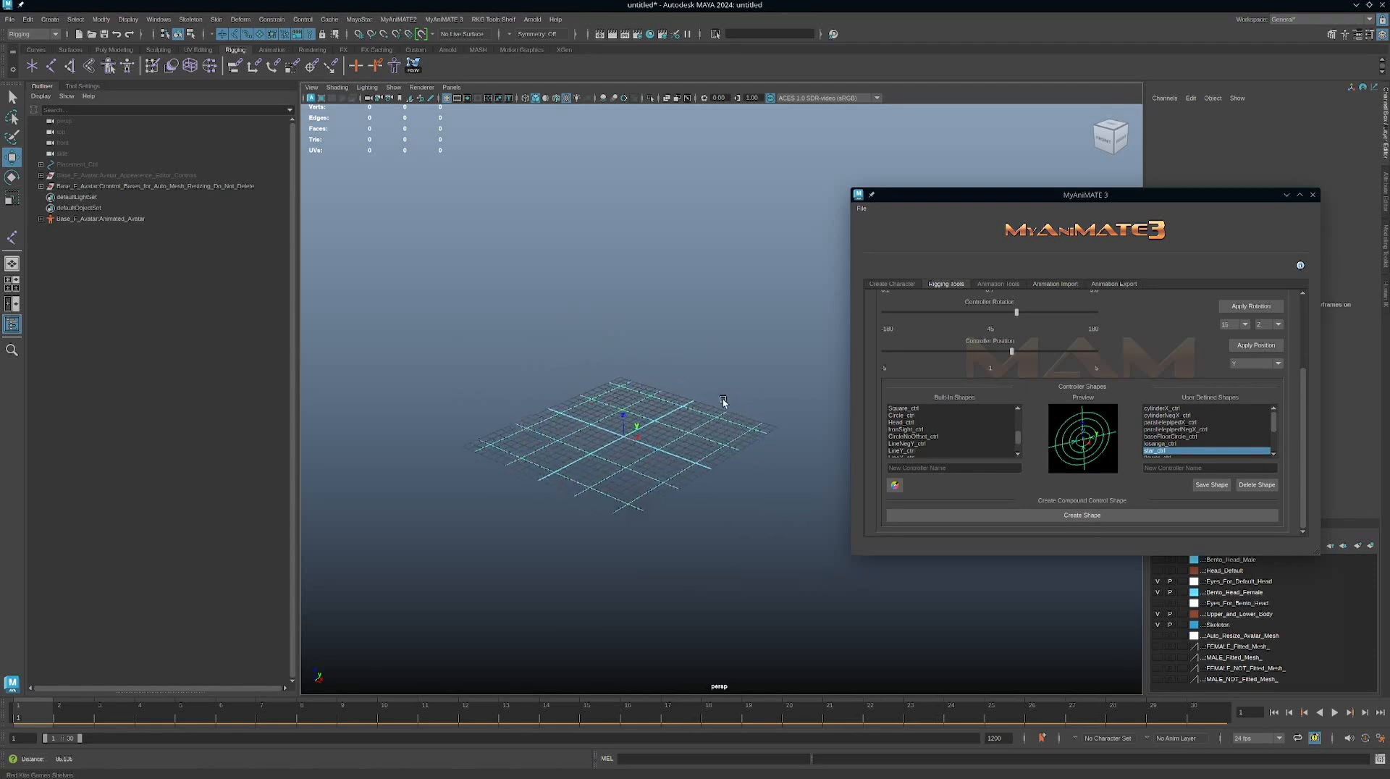
Step: Create a NURBS circle at the grid's center and scale it uniformly to about 5.2
right_click_drag(722, 398, 738, 405, "alt")
middle_click_drag(603, 359, 642, 341, "alt")
right_click_drag(642, 341, 770, 410, "alt")
left_click_drag(615, 329, 598, 322, "alt")
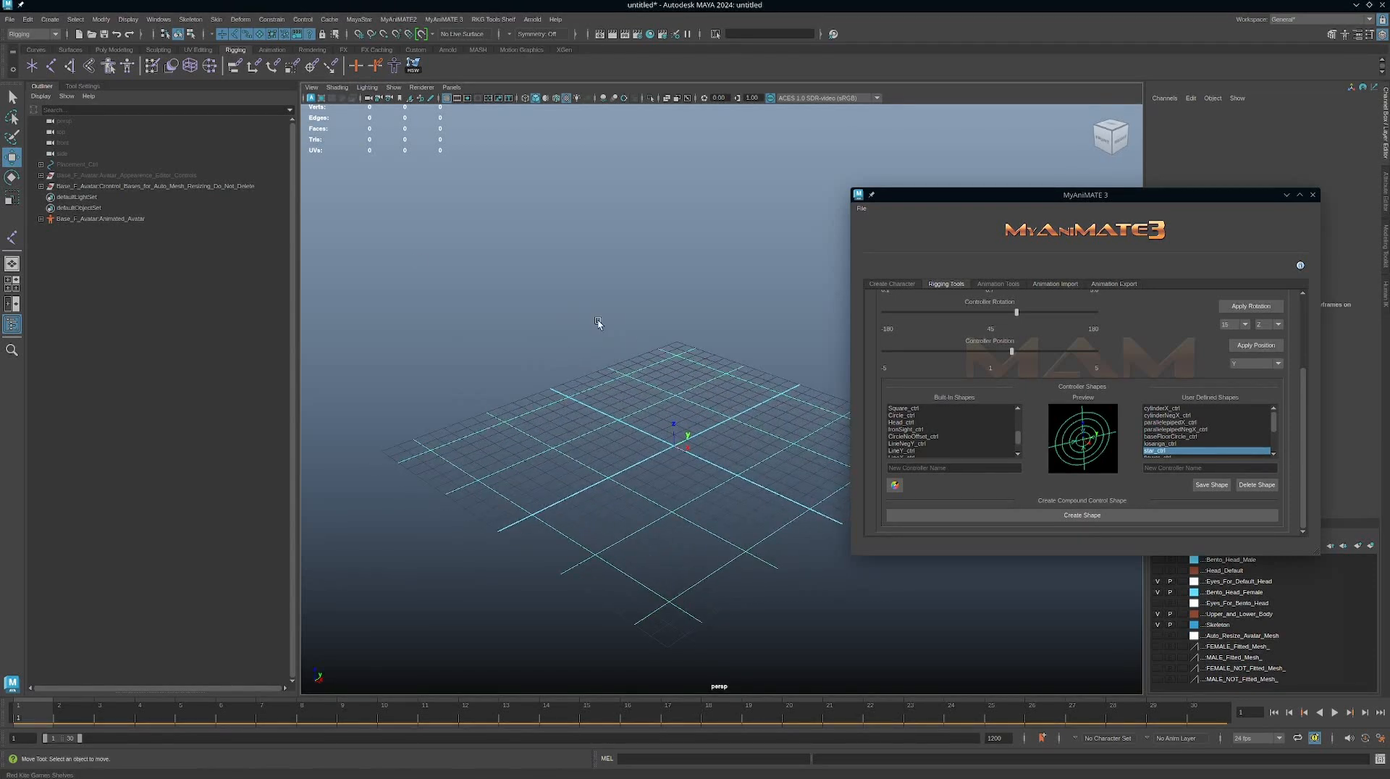
left_click(39, 51)
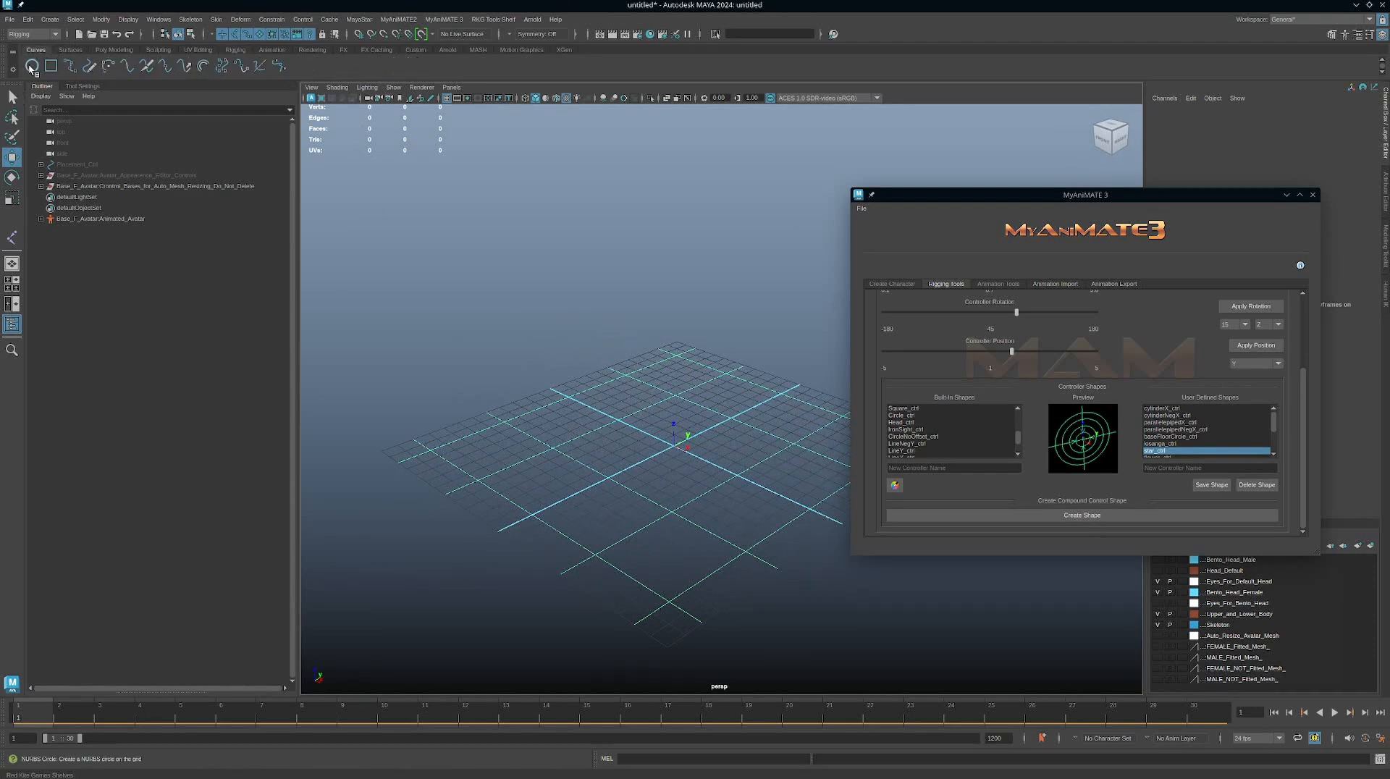
left_click(29, 67)
right_click_drag(637, 358, 667, 410, "alt")
key("r")
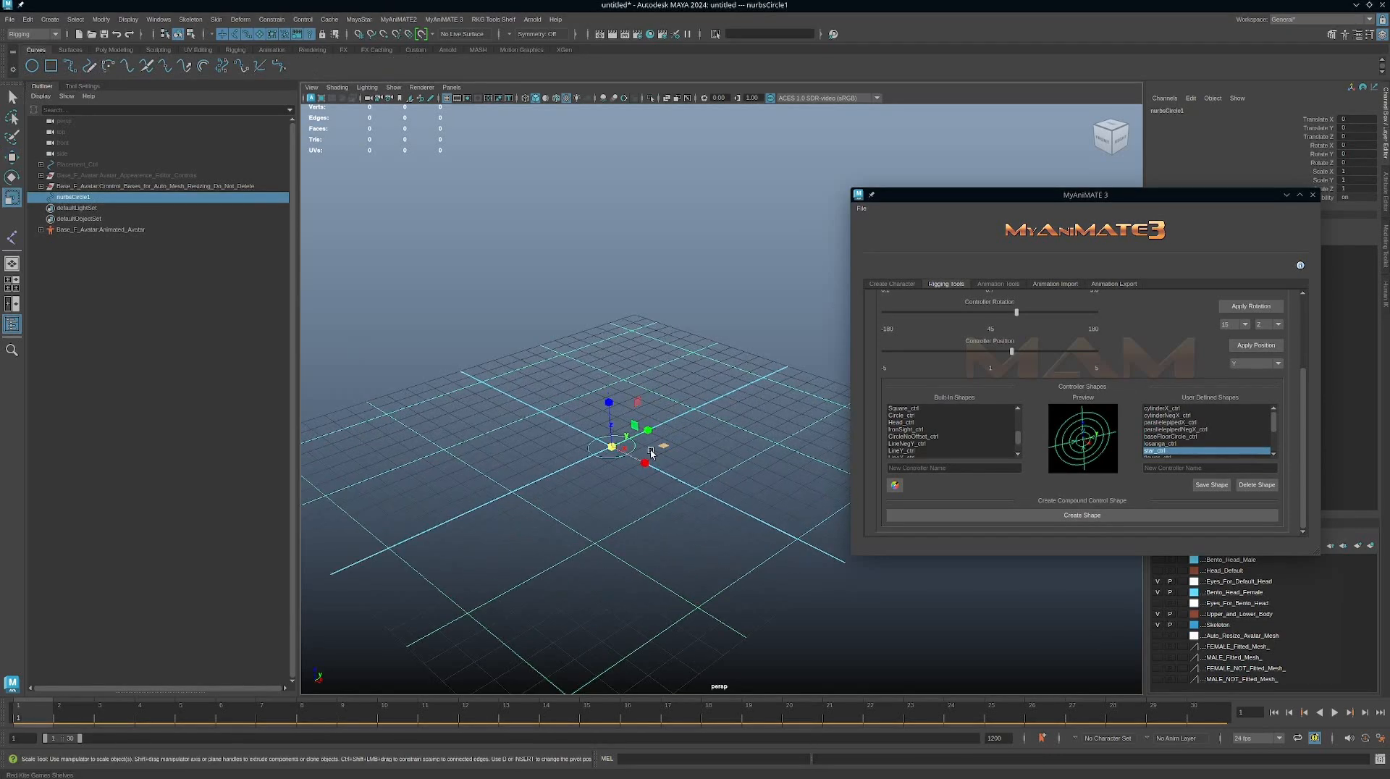
left_click_drag(612, 447, 767, 481)
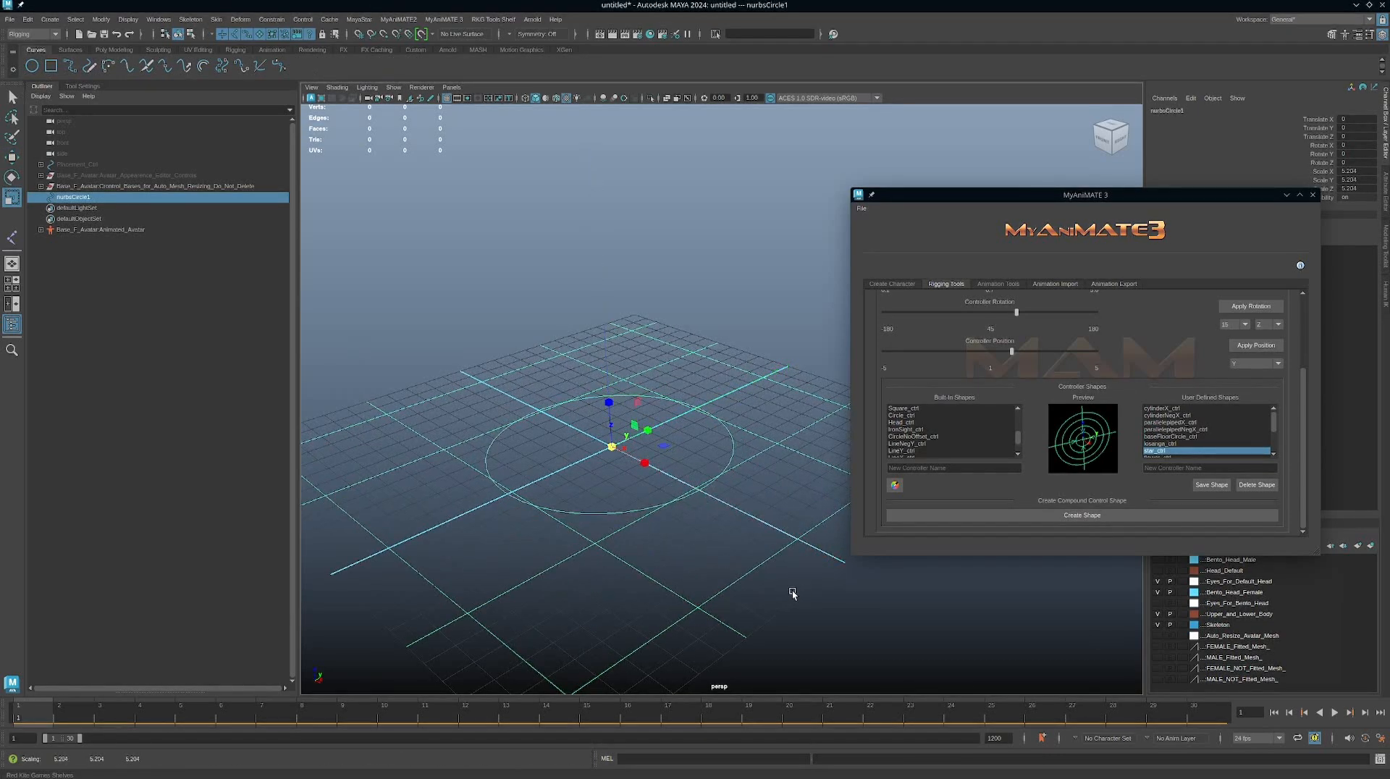
right_click_drag(792, 592, 682, 521, "alt")
left_click_drag(682, 521, 717, 506, "alt")
right_click_drag(717, 506, 683, 498, "alt")
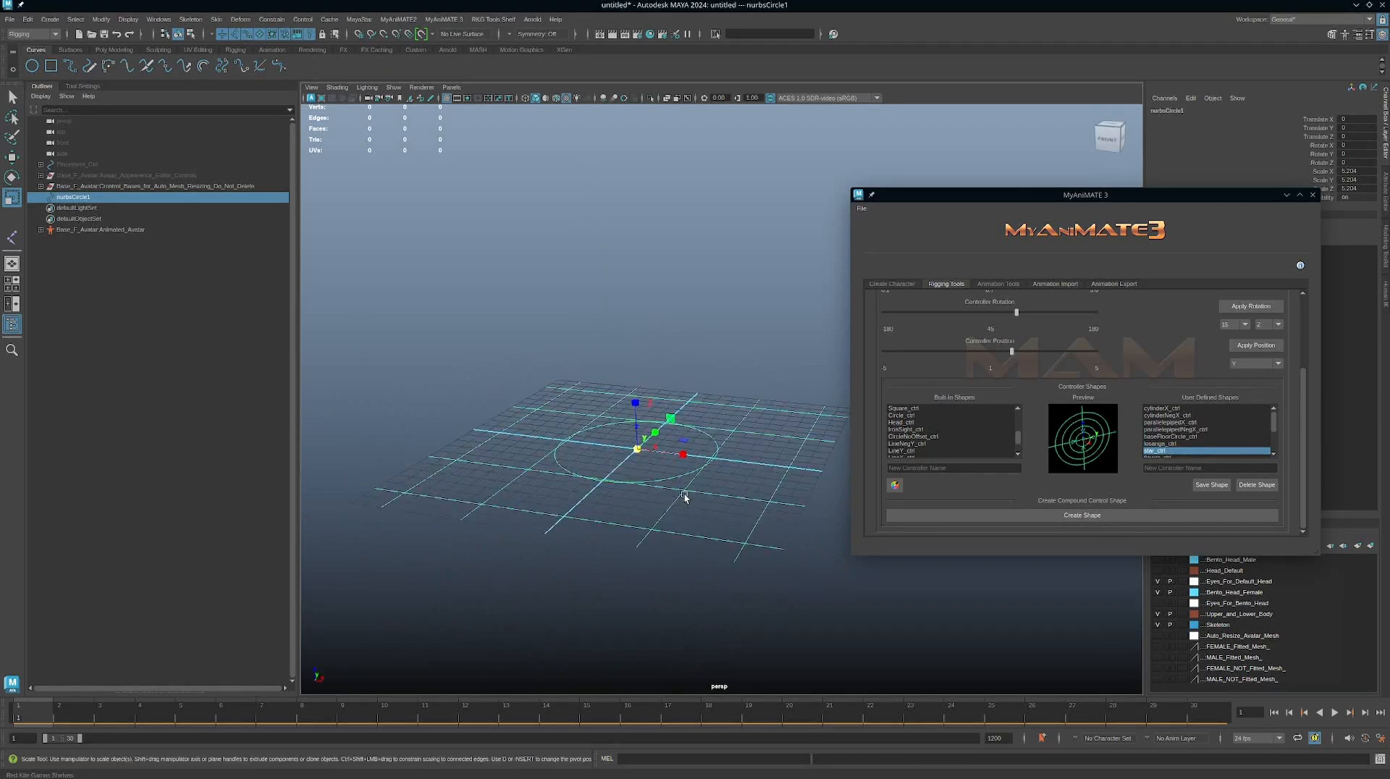
Step: Move the MyAniMATE 3 window out of the way and set the circle's sections to 16
right_click(709, 439)
mouse_move(709, 441)
right_mouse_down()
mouse_move(647, 438)
mouse_move(709, 441)
right_mouse_up()
left_click_drag(1254, 197, 1389, 304)
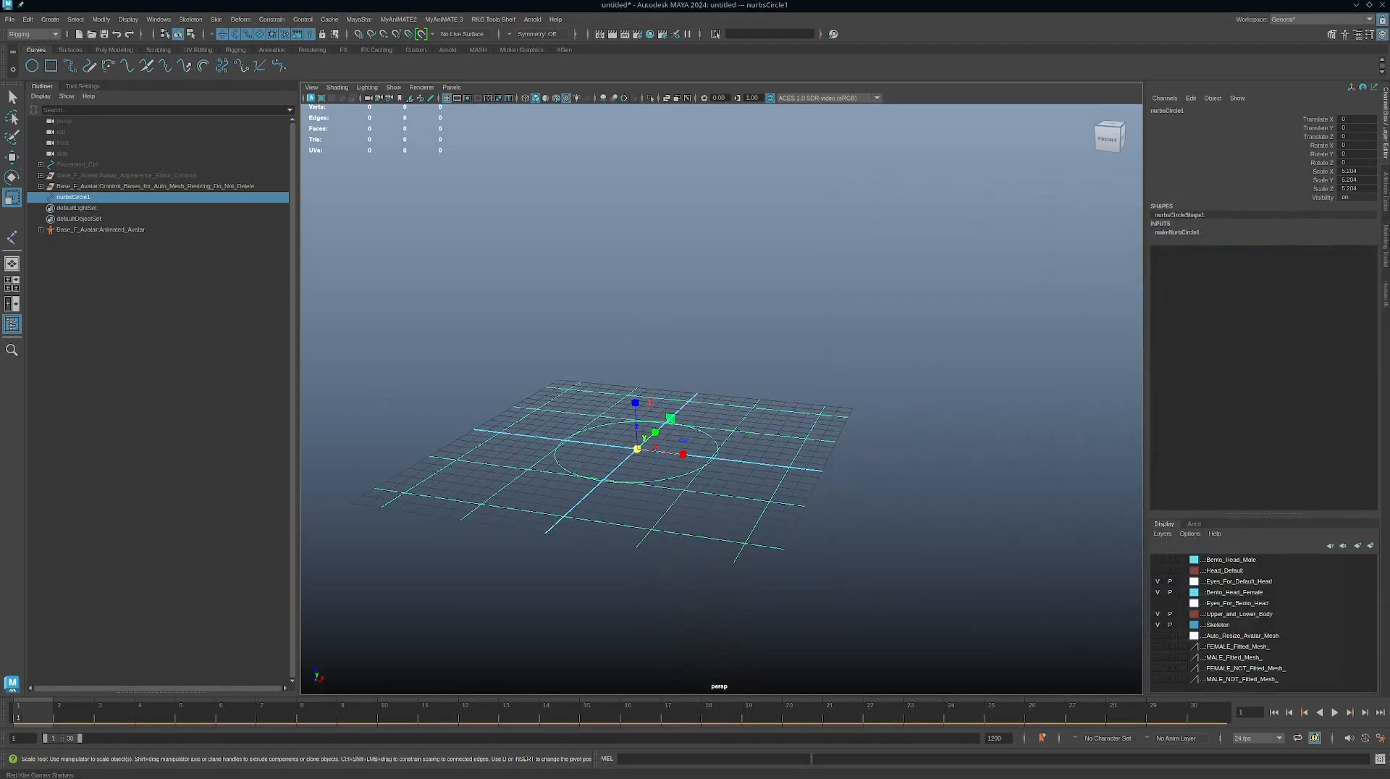
left_click(1179, 232)
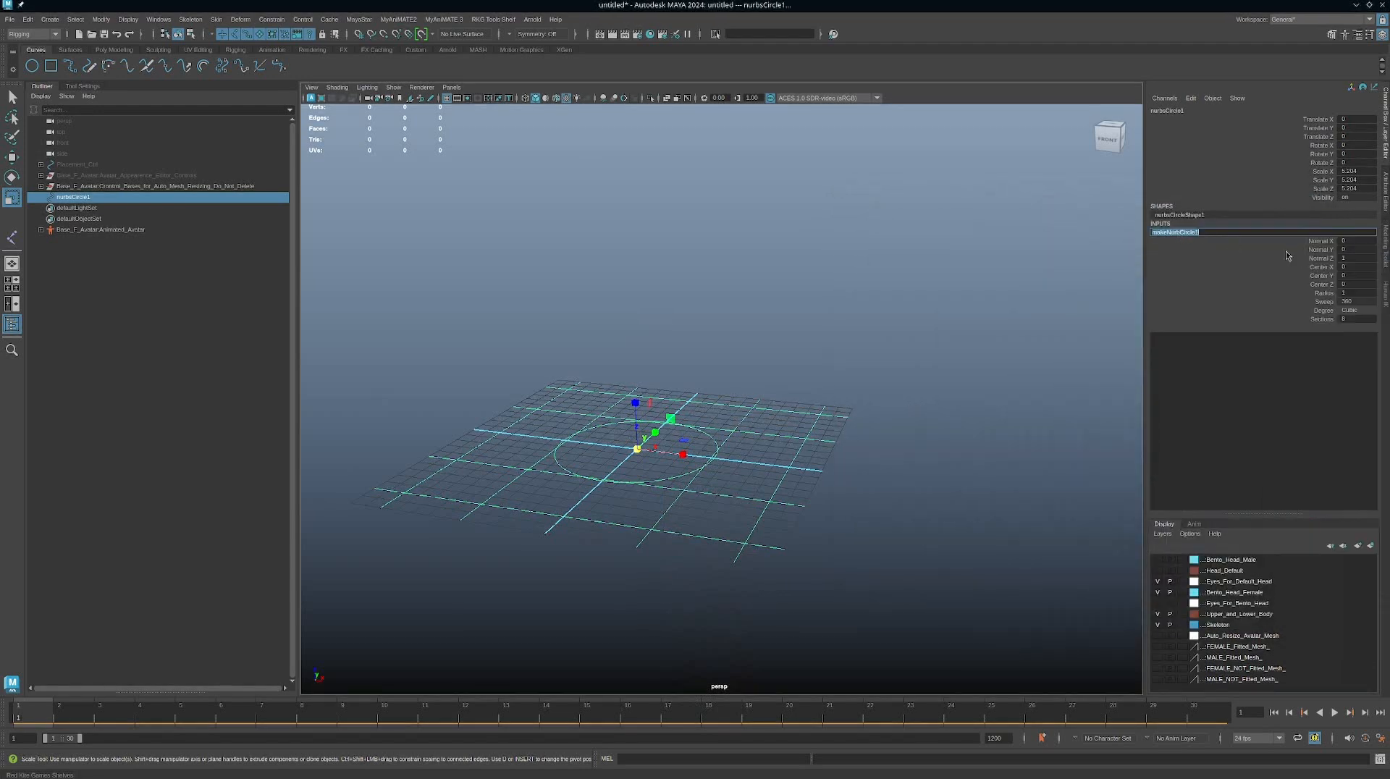
left_click(1323, 320)
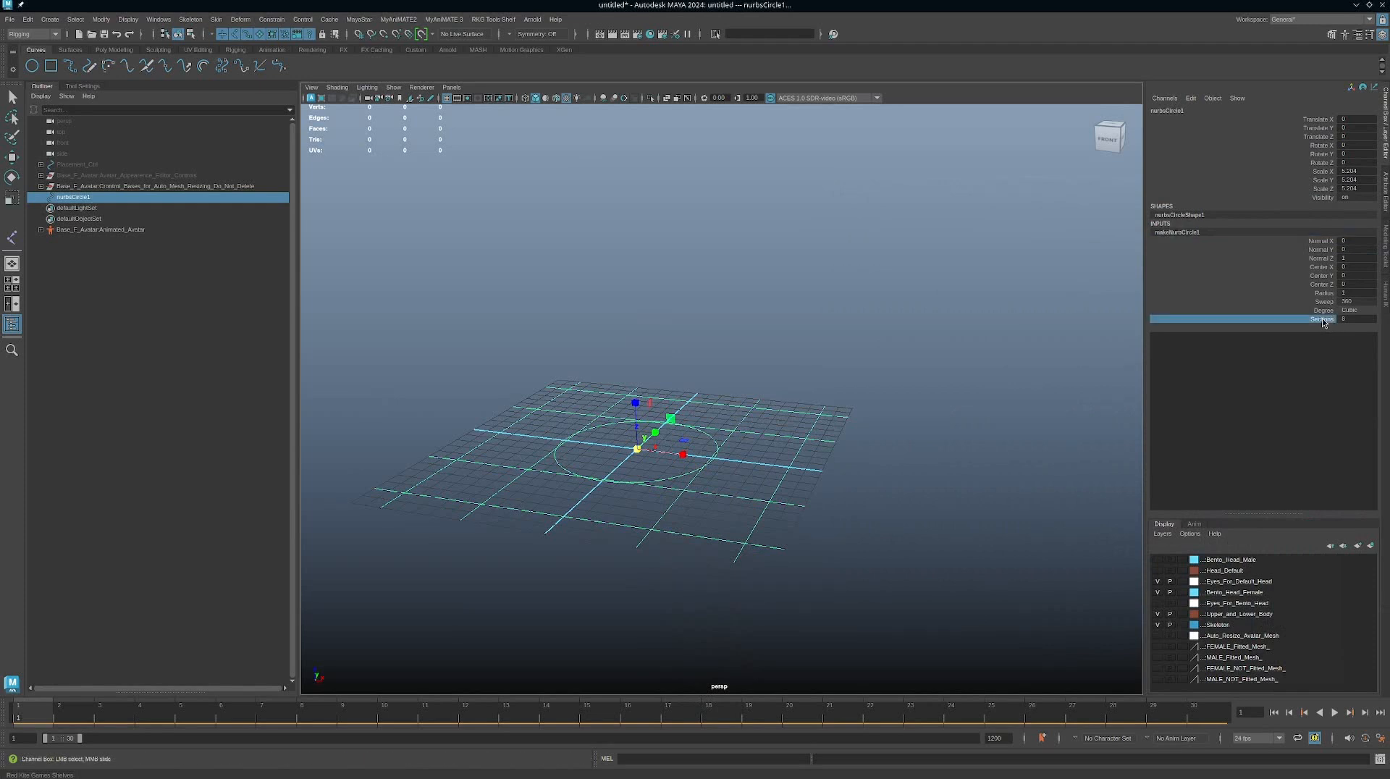
left_click(1351, 319)
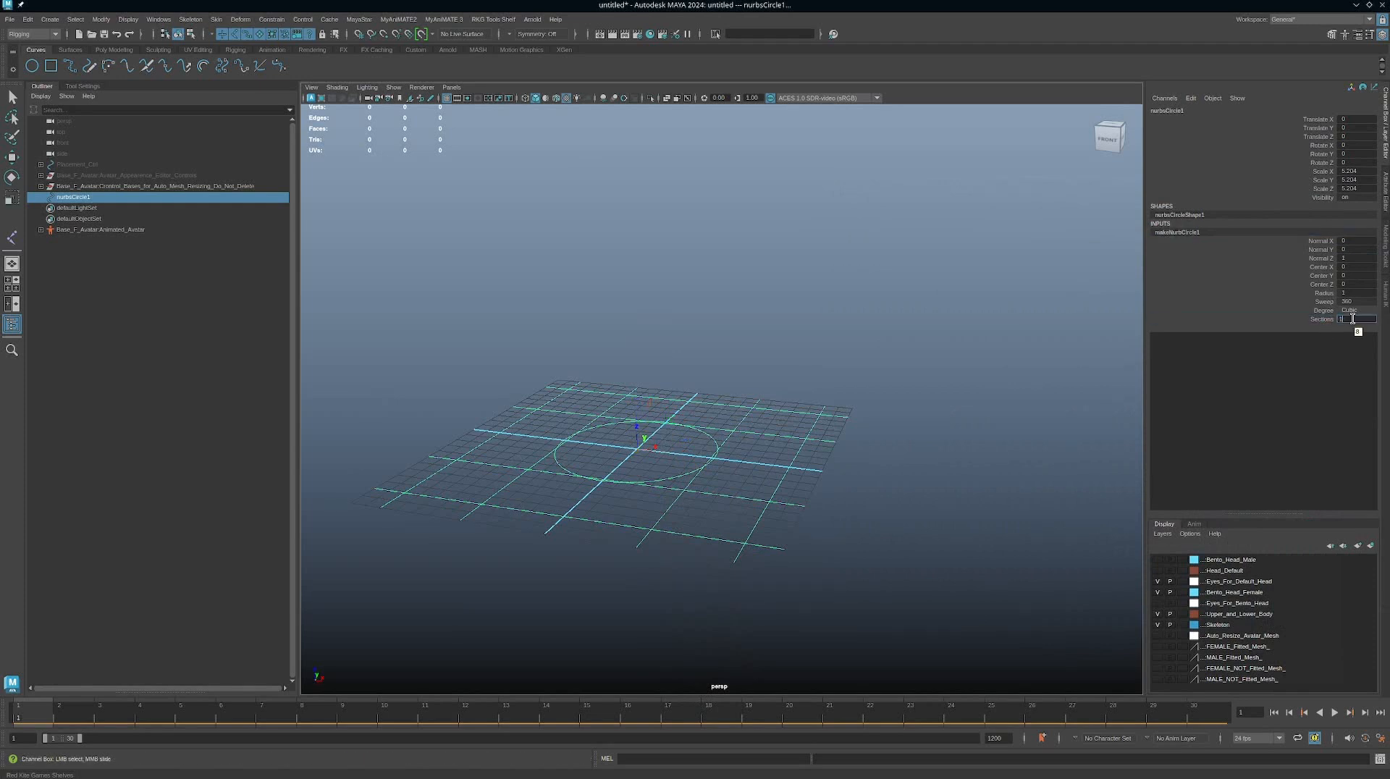
type("16")
key("Return")
Step: Scale the circle's four control vertices on the grid axes inward to form a four-lobed curve, and return to object mode
left_click_drag(832, 394, 732, 434, "alt")
right_click_drag(720, 429, 642, 427)
left_click_drag(673, 420, 711, 400, "alt")
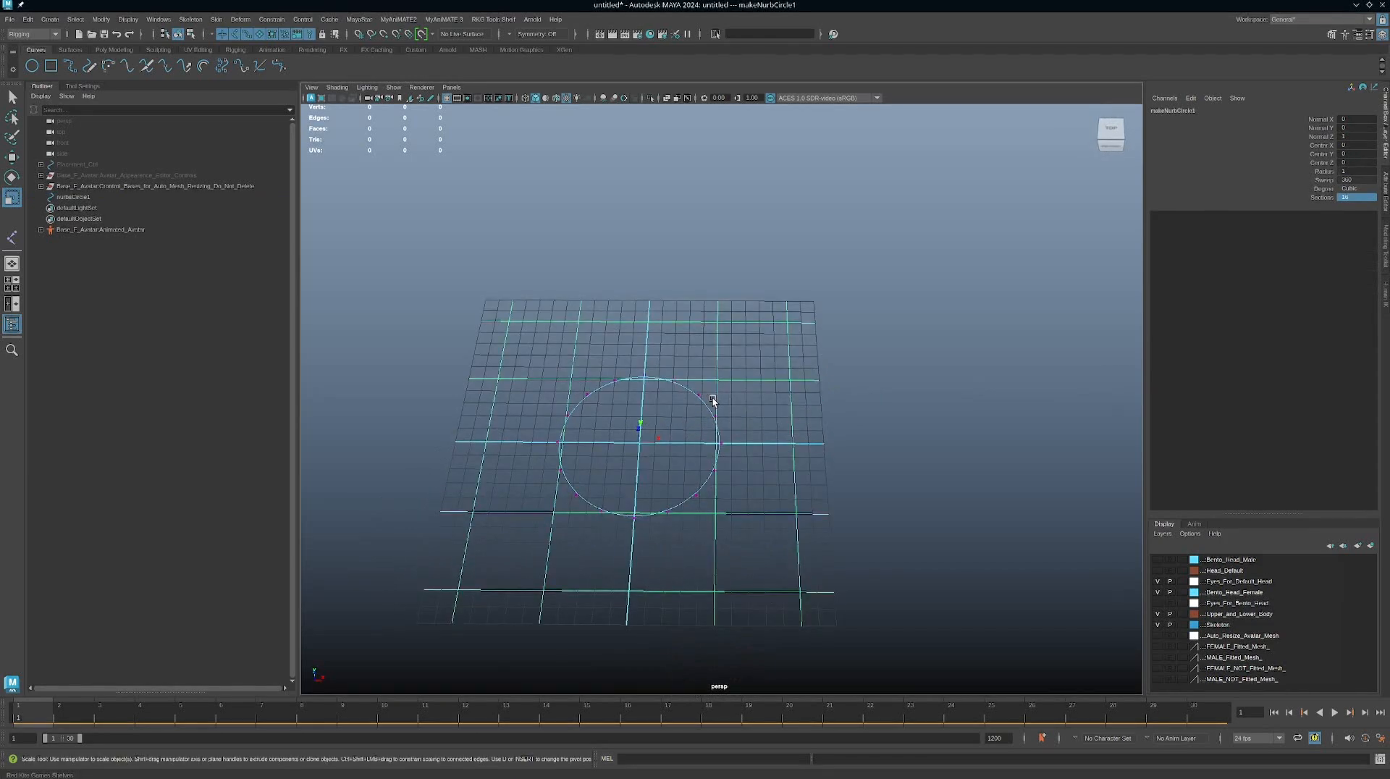
middle_click_drag(711, 401, 830, 352, "alt")
left_click_drag(830, 352, 822, 335, "alt")
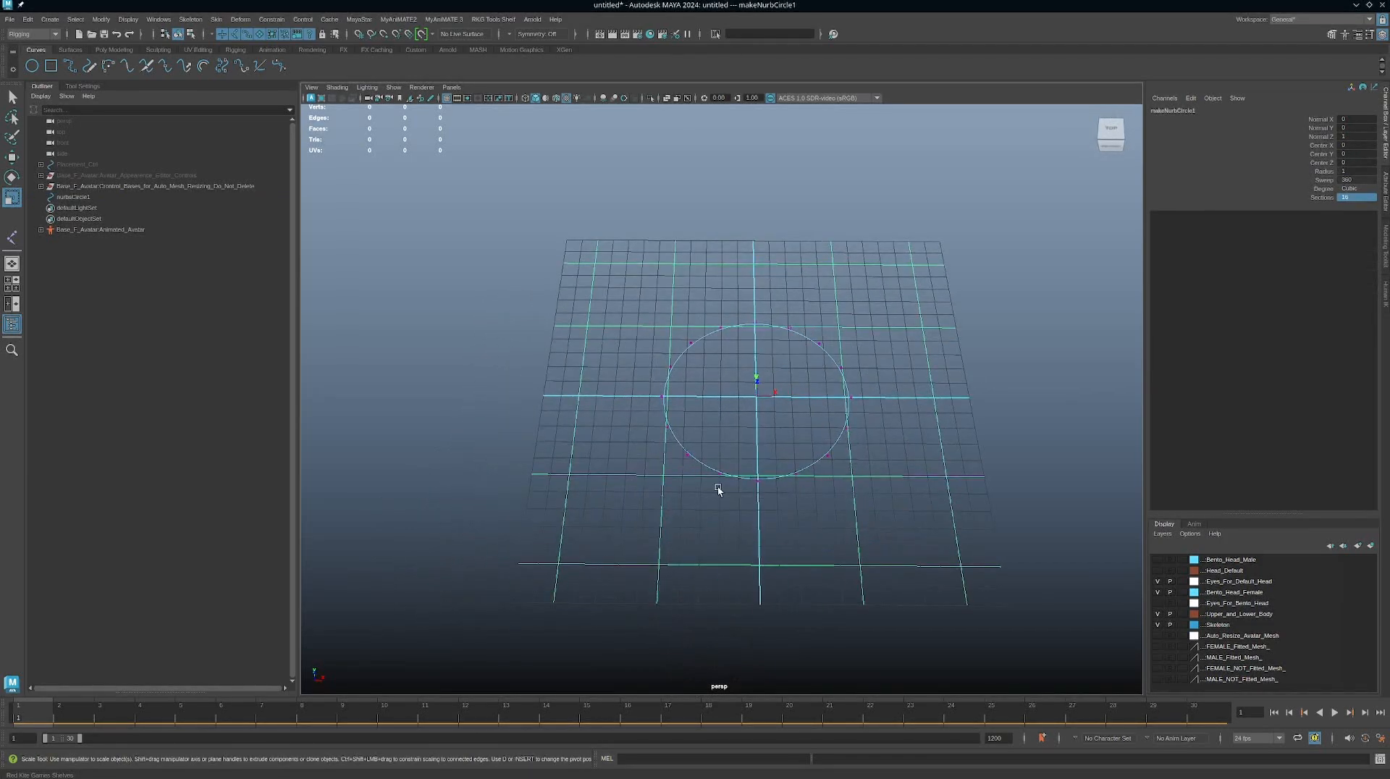
left_click_drag(719, 487, 822, 431, "alt")
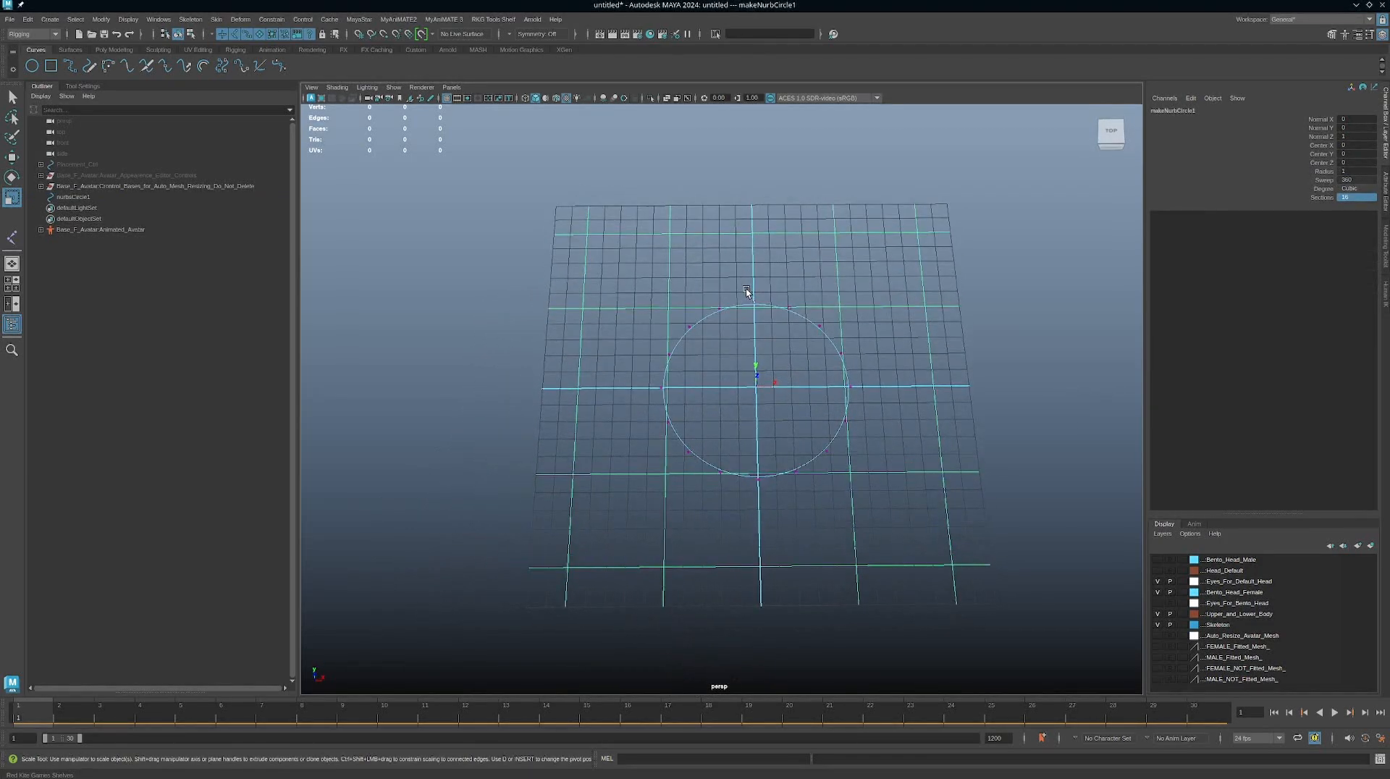
left_click_drag(748, 293, 762, 340)
left_click_drag(753, 465, 768, 505, "shift")
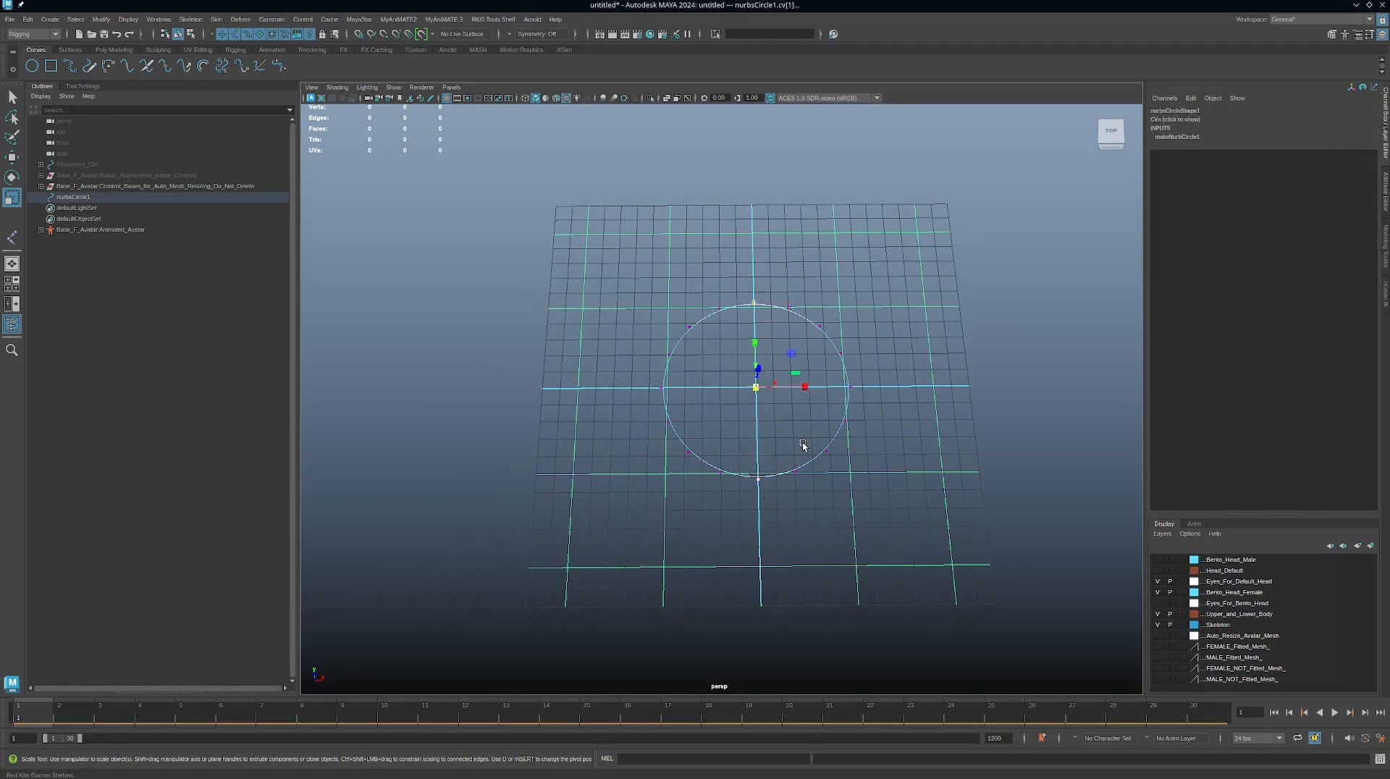
left_click_drag(838, 380, 872, 394, "shift")
left_click_drag(639, 382, 666, 399, "shift")
left_click_drag(766, 410, 726, 389, "alt")
right_click_drag(733, 371, 781, 354)
left_click(883, 398)
Step: Duplicate the four-lobed curve and rotate the copy 90 degrees around X
left_click_drag(830, 411, 681, 365, "alt")
left_click_drag(729, 408, 725, 398, "alt")
left_click(800, 426)
left_click_drag(811, 425, 786, 408, "alt")
key("ctrl+d")
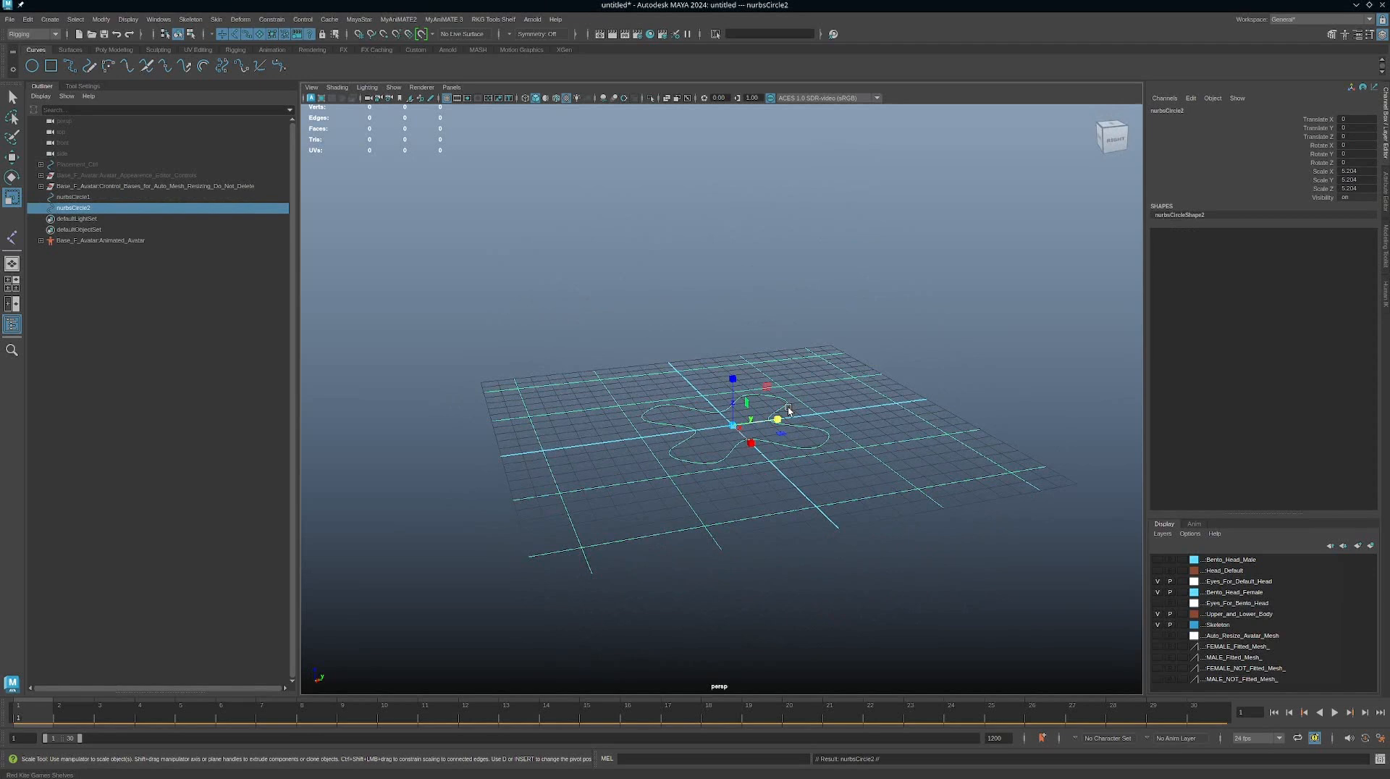
key("e")
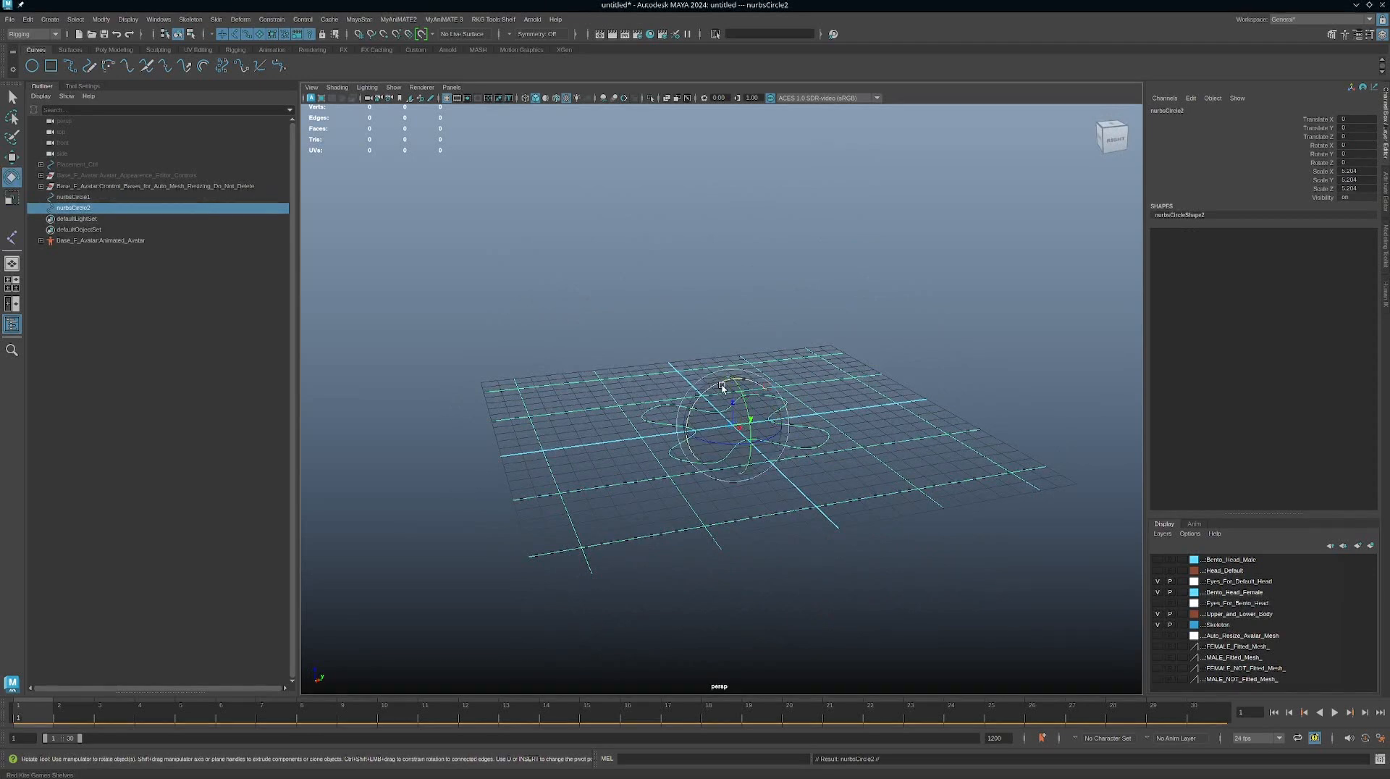
left_click_drag(717, 387, 652, 416)
Step: Duplicate the upright curve, rotate the copy perpendicular to the other two curves, and clear the selection
left_click_drag(753, 536, 875, 535, "alt")
key("ctrl+d")
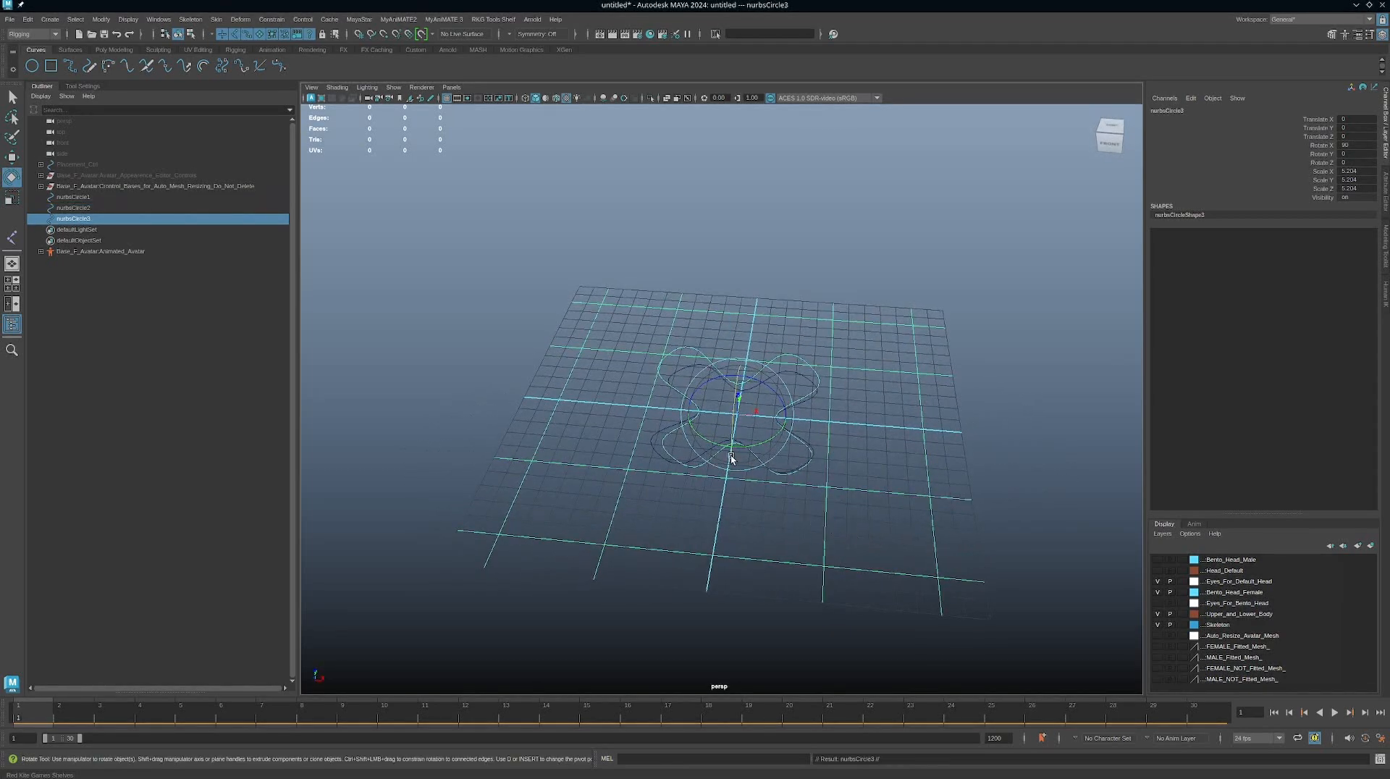
left_click_drag(735, 453, 807, 441)
left_click(872, 397)
left_click_drag(906, 438, 652, 361, "alt")
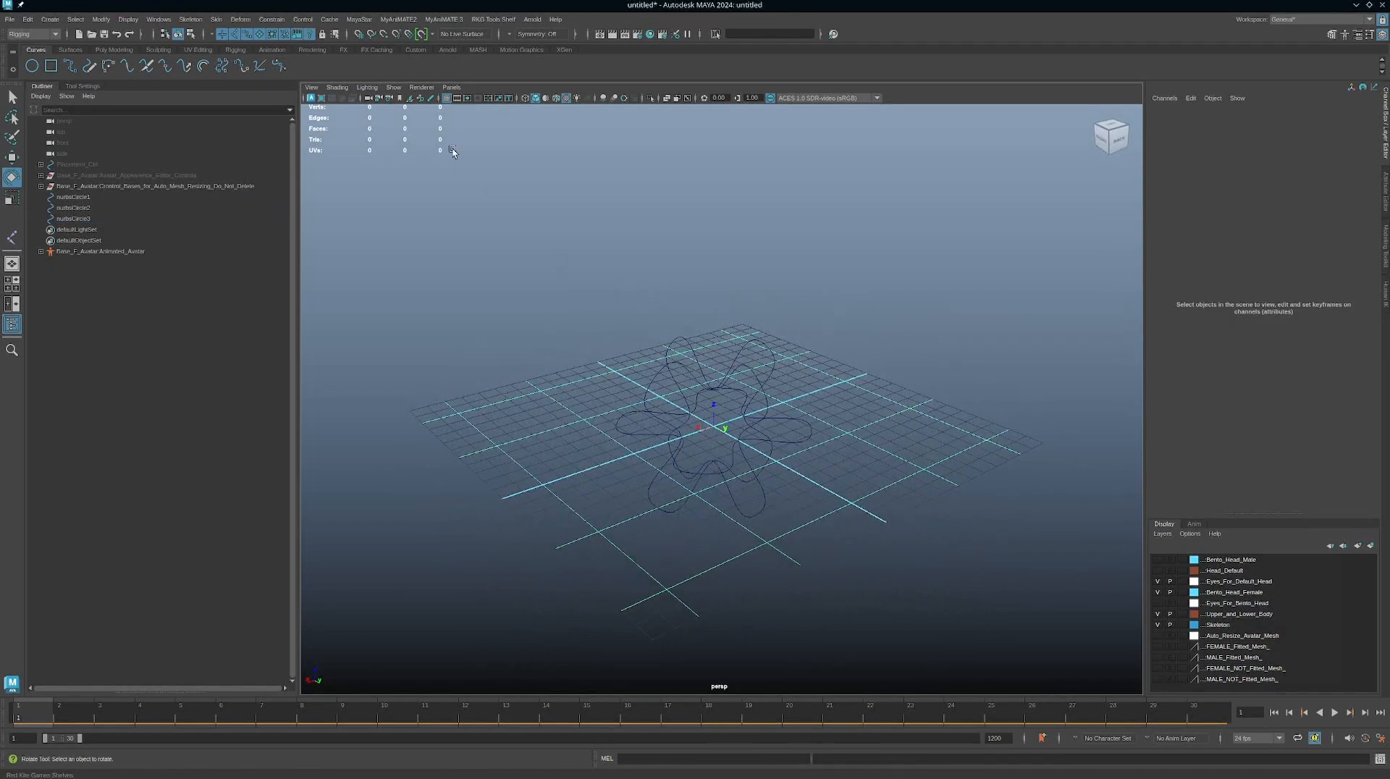
Step: Hide the viewport grid and combine the three four-lobed curves into one compound control shape
left_click(446, 98)
left_click_drag(734, 348, 826, 351, "alt")
left_click_drag(832, 329, 574, 511)
left_click_drag(885, 361, 745, 349, "alt")
key("q")
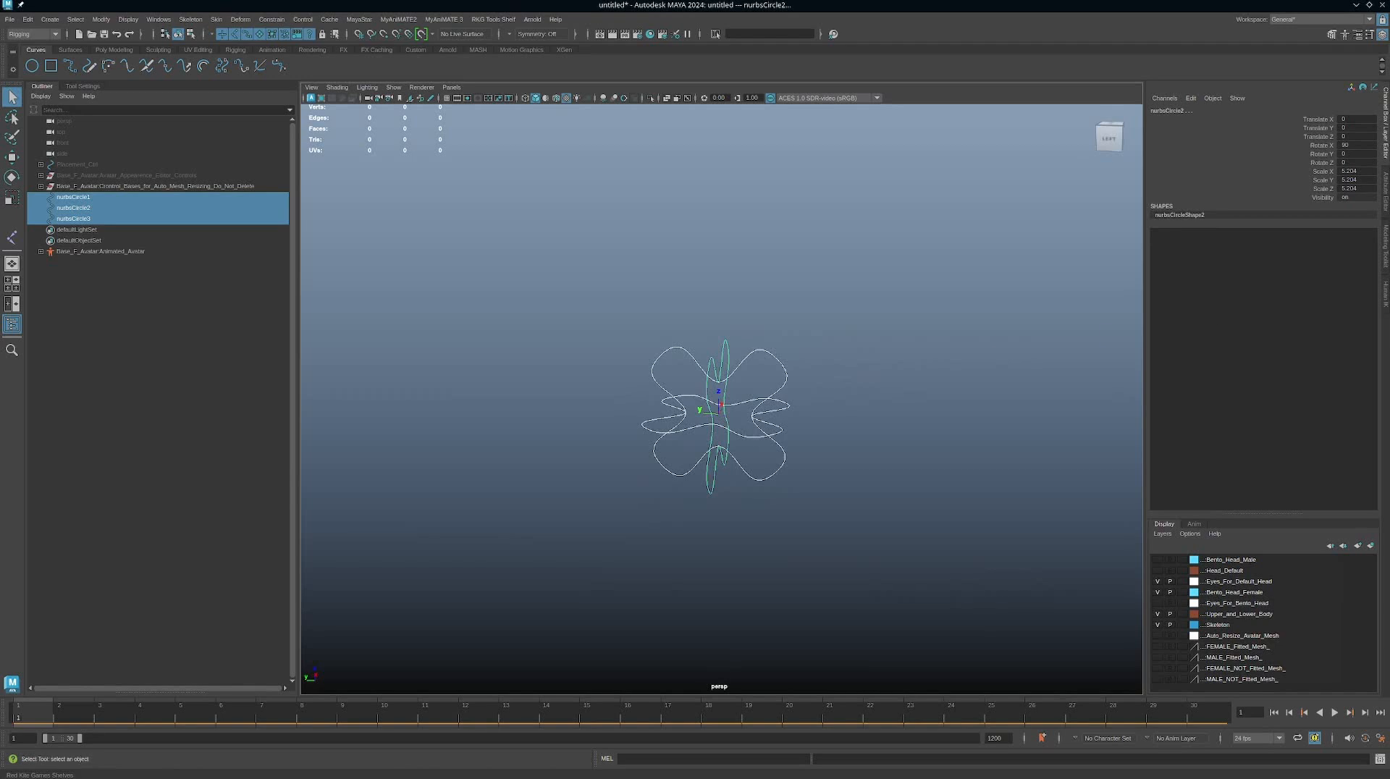
left_click_drag(1388, 289, 909, 170)
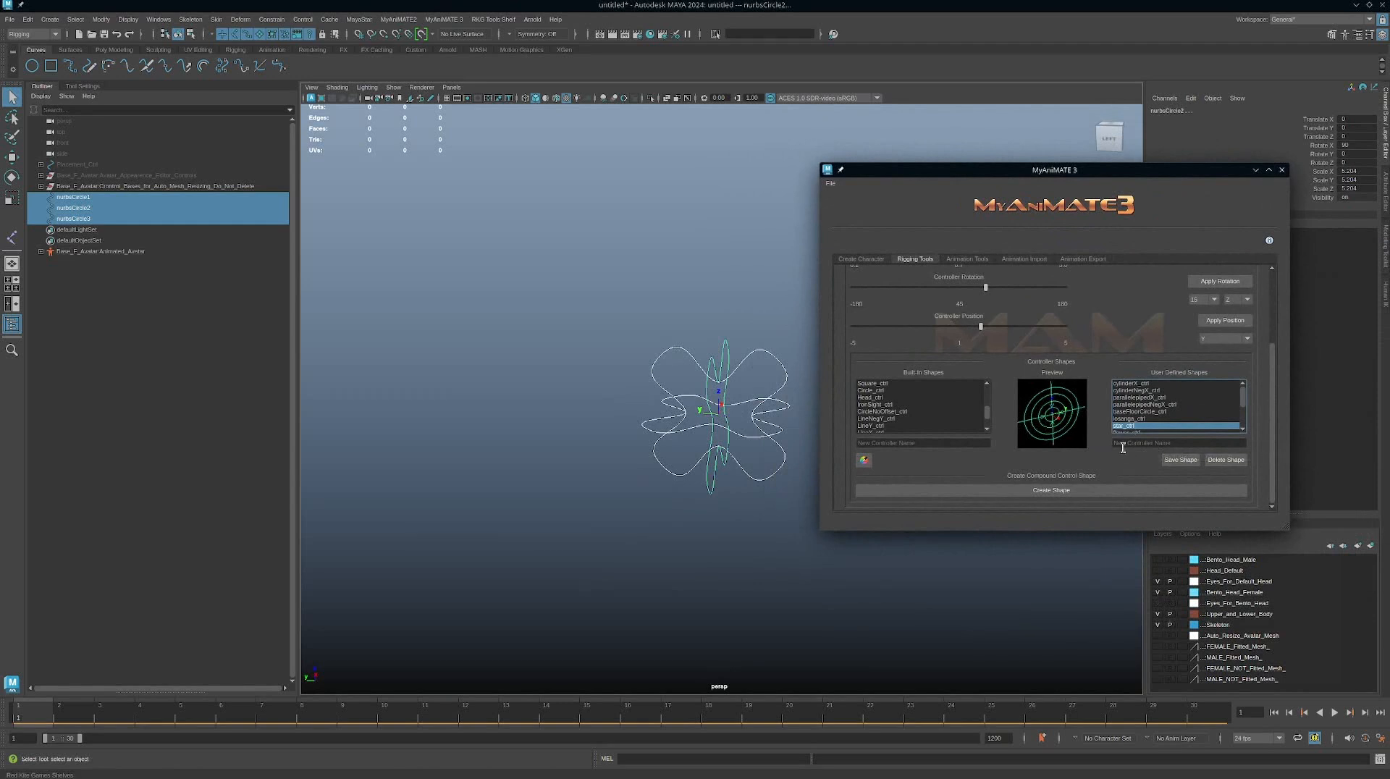
left_click(1045, 494)
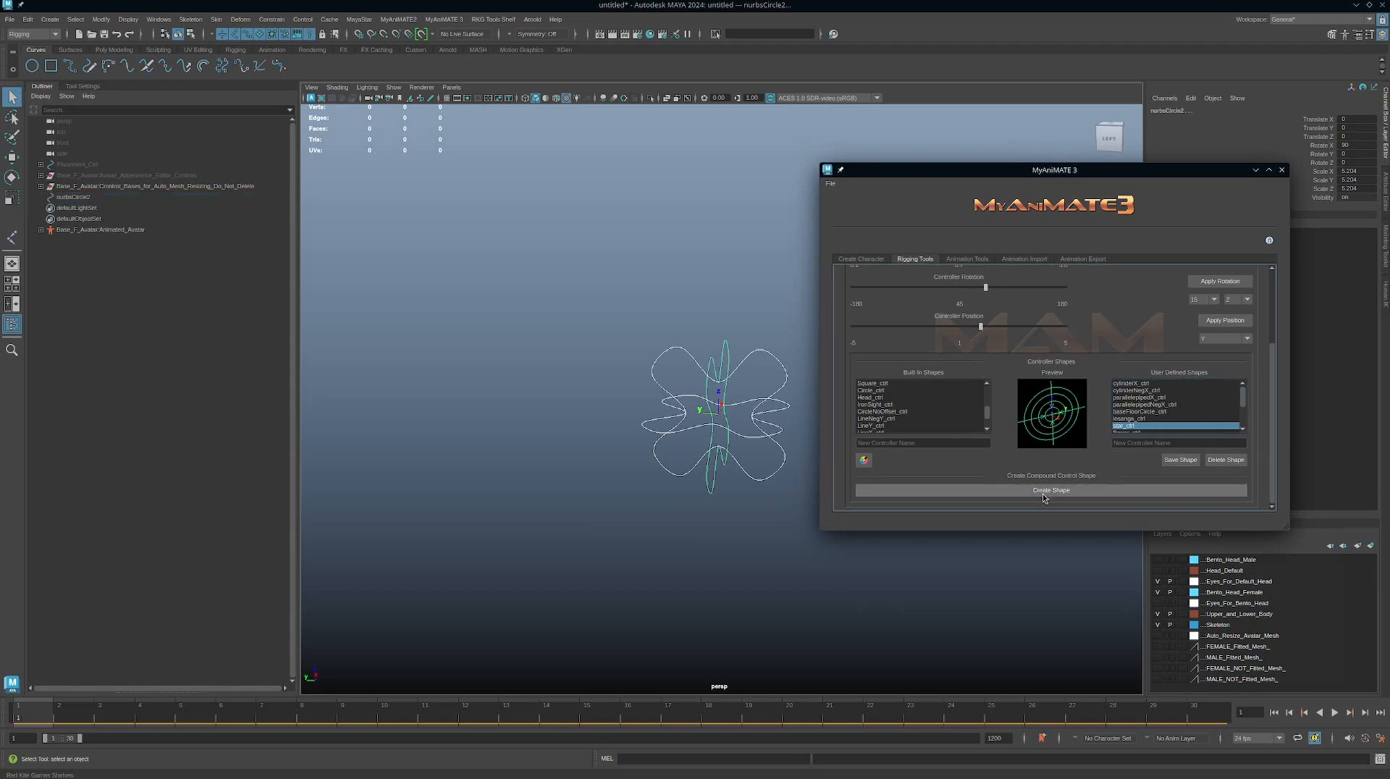
Step: Select the combined four-lobed compound curve and save it as a user-defined controller shape named blob
left_click(715, 359)
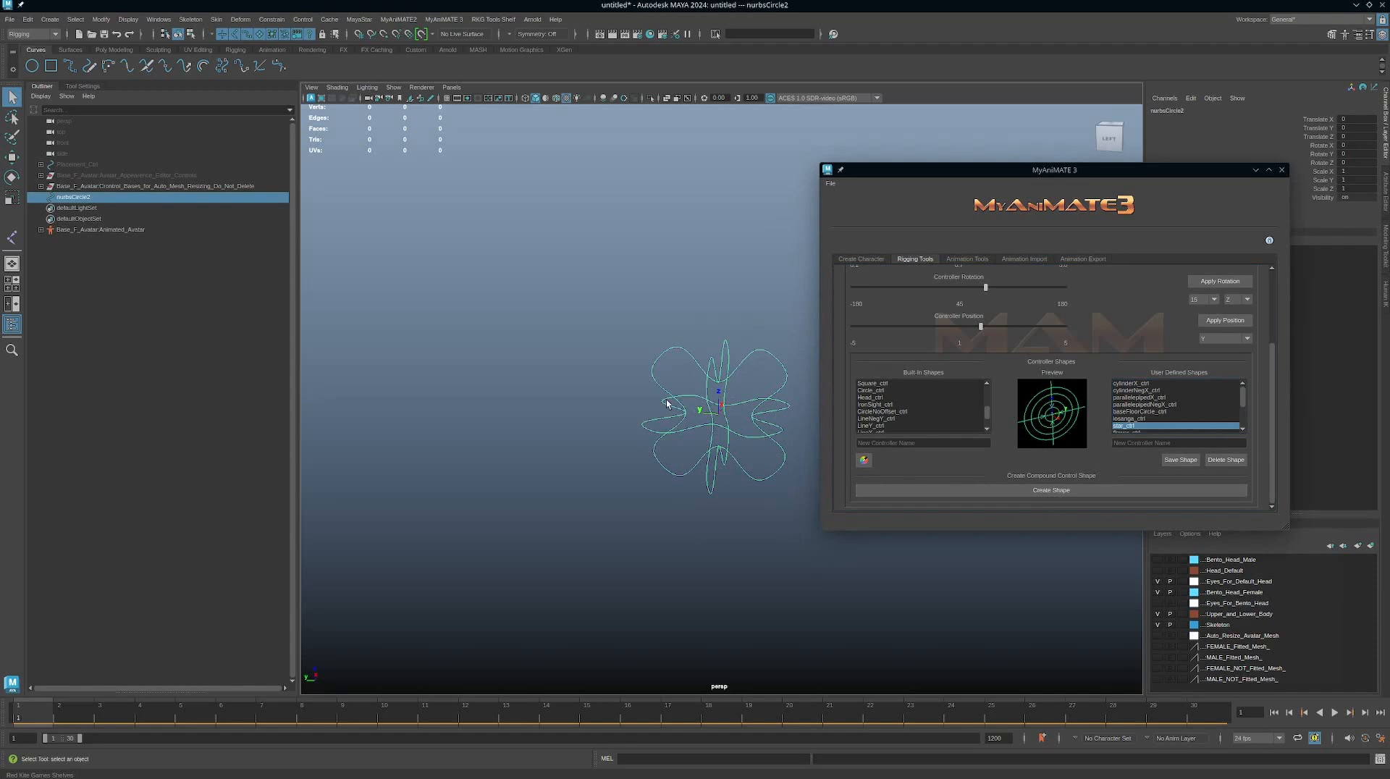
left_click_drag(672, 385, 709, 343, "alt")
middle_click_drag(709, 343, 690, 346, "alt")
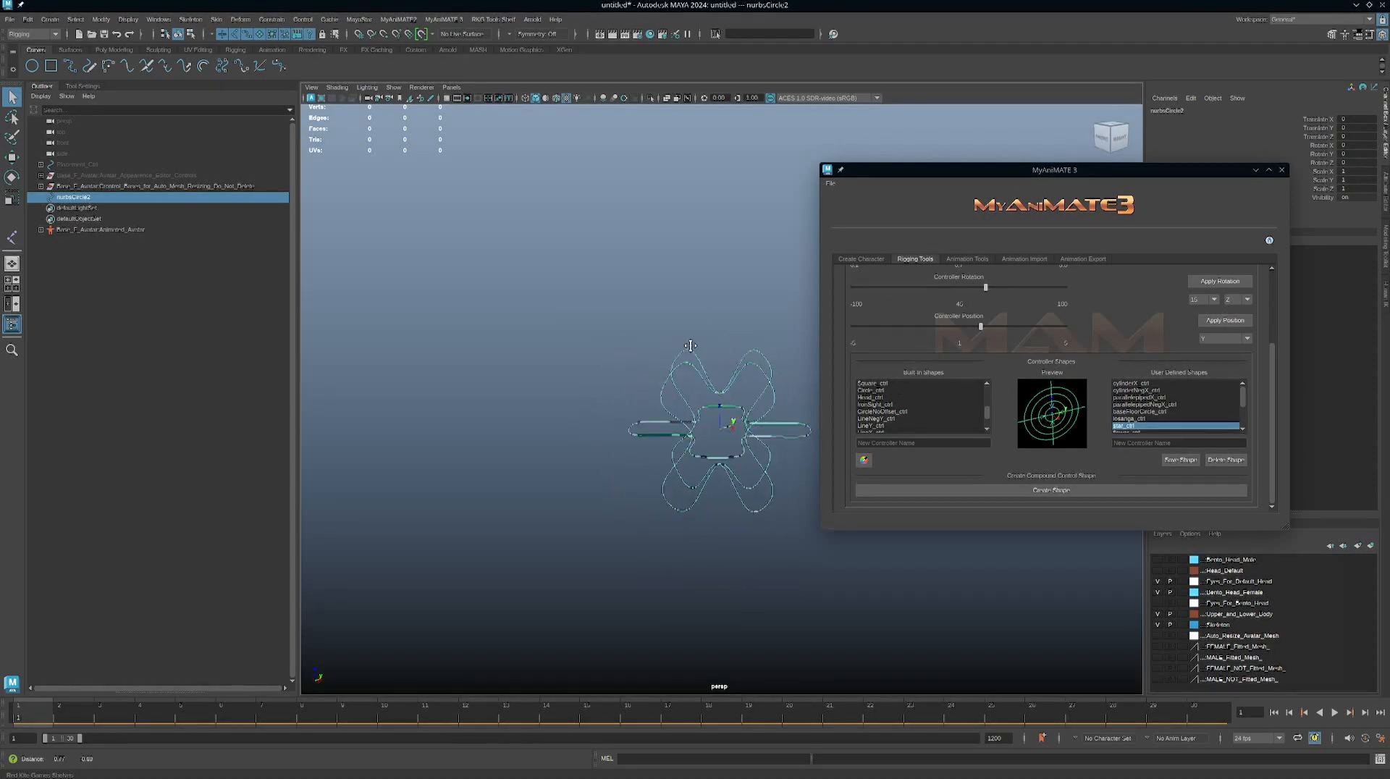
left_click_drag(690, 346, 715, 380, "alt")
left_click(1145, 443)
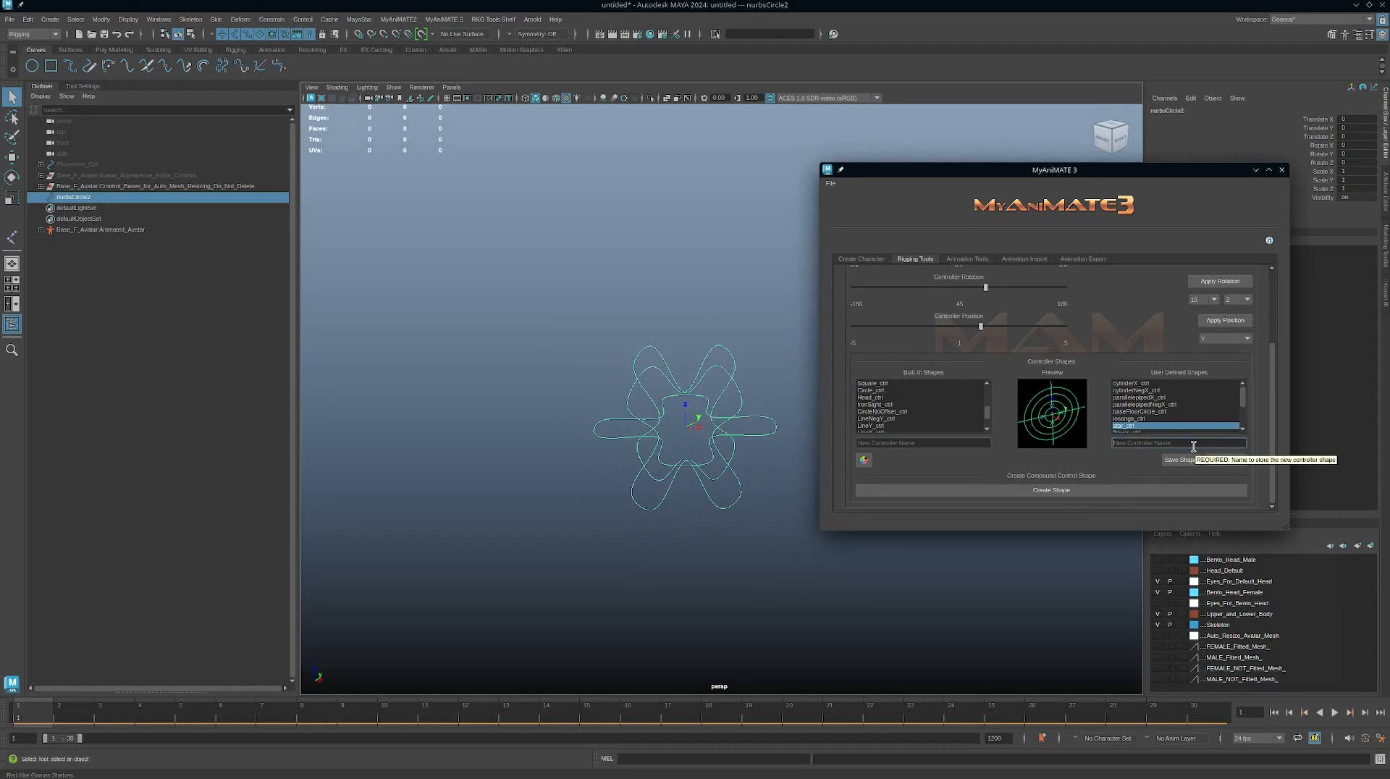
left_click_drag(641, 424, 700, 374, "alt")
left_click(1133, 444)
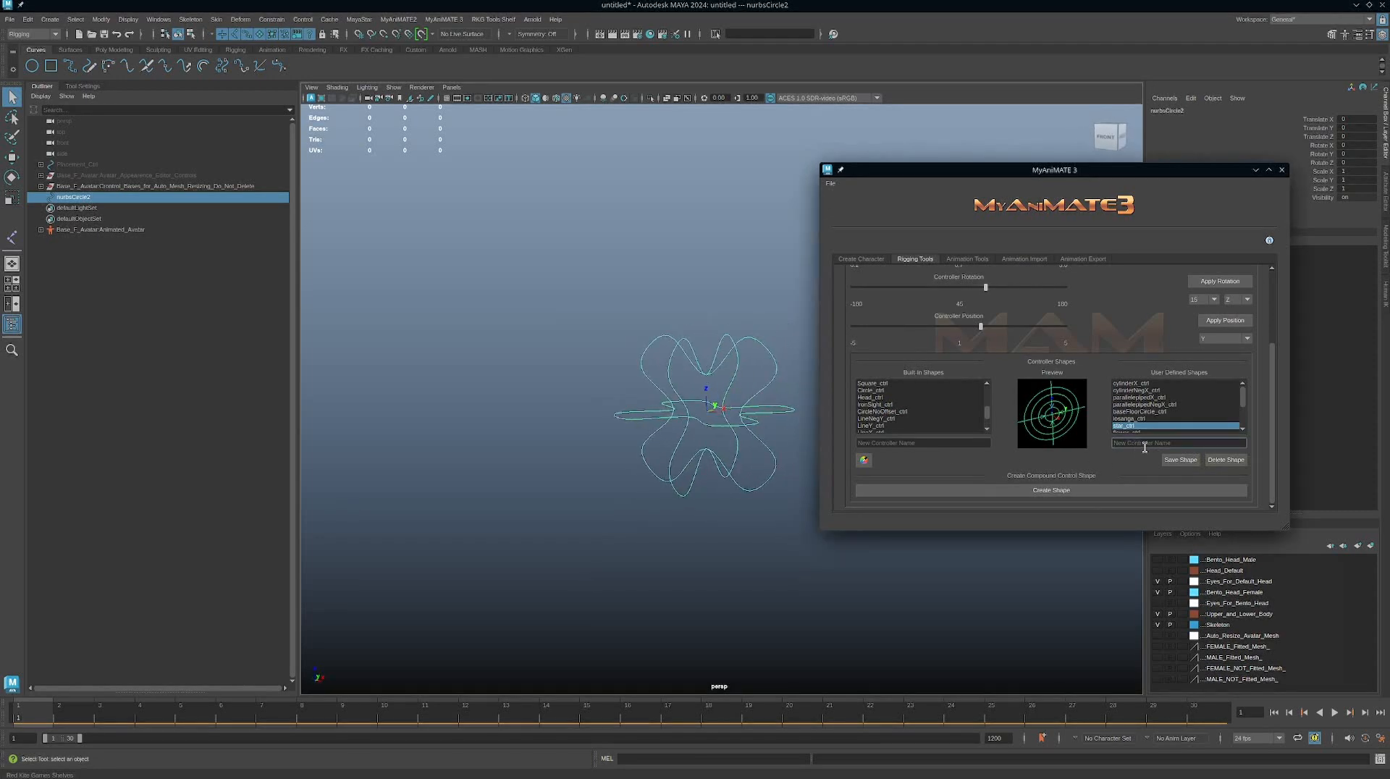
type("blob")
left_click_drag(719, 349, 706, 398)
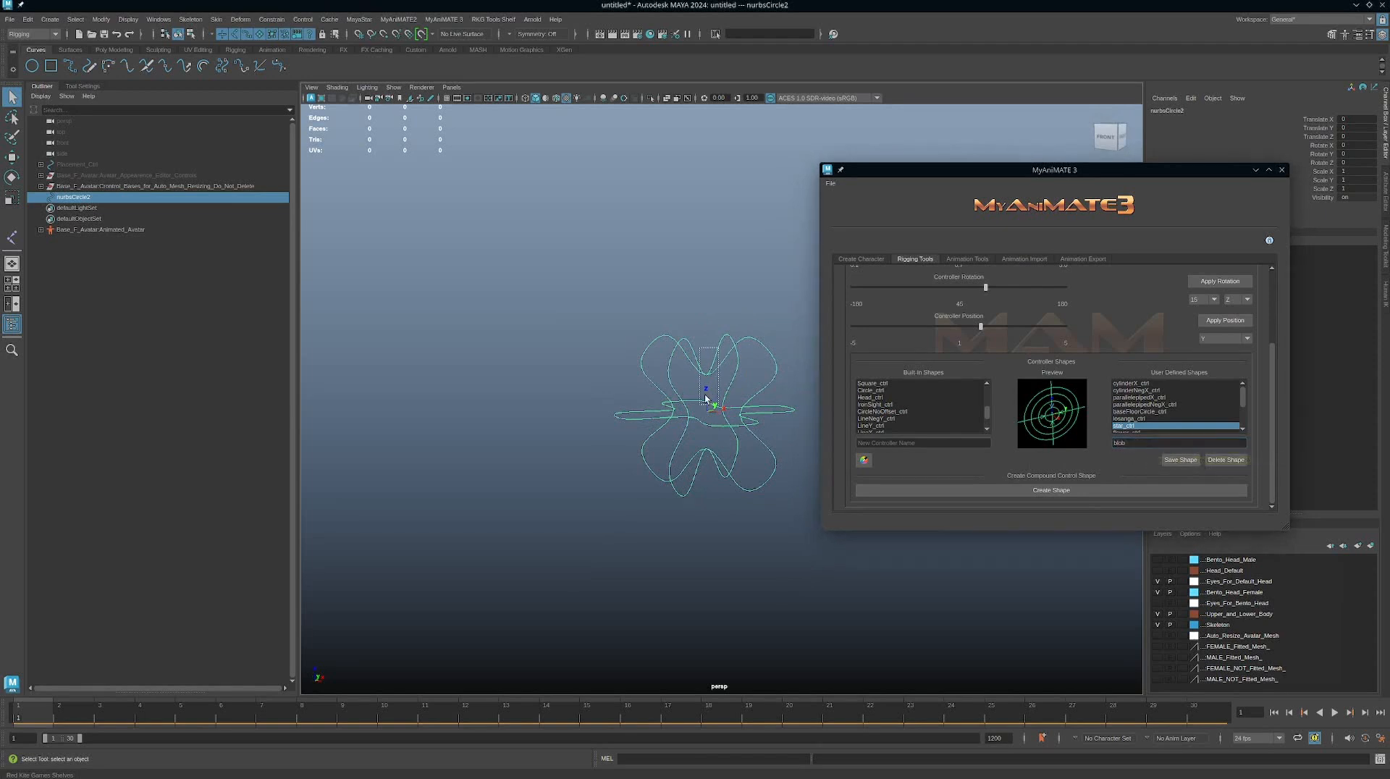
left_click(1183, 466)
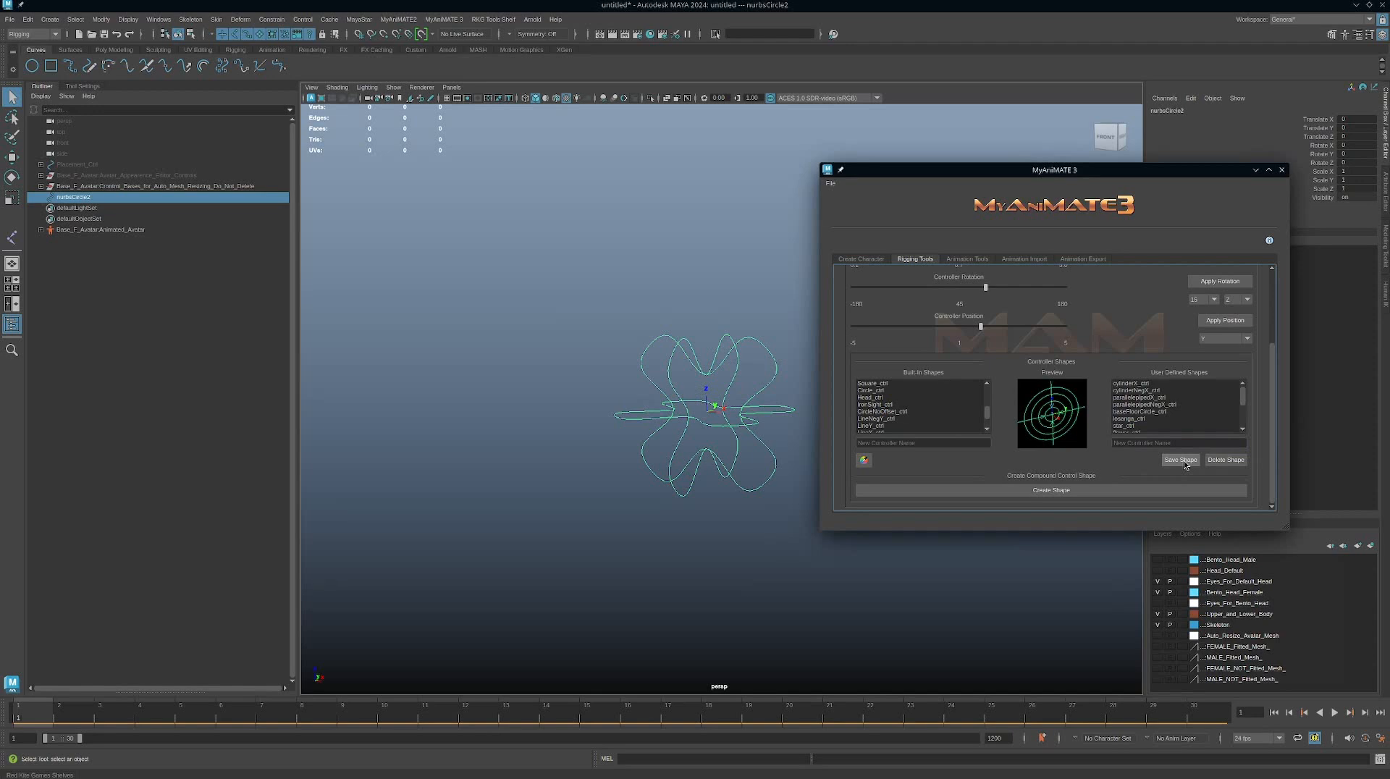
scroll(1184, 402, "down", 3)
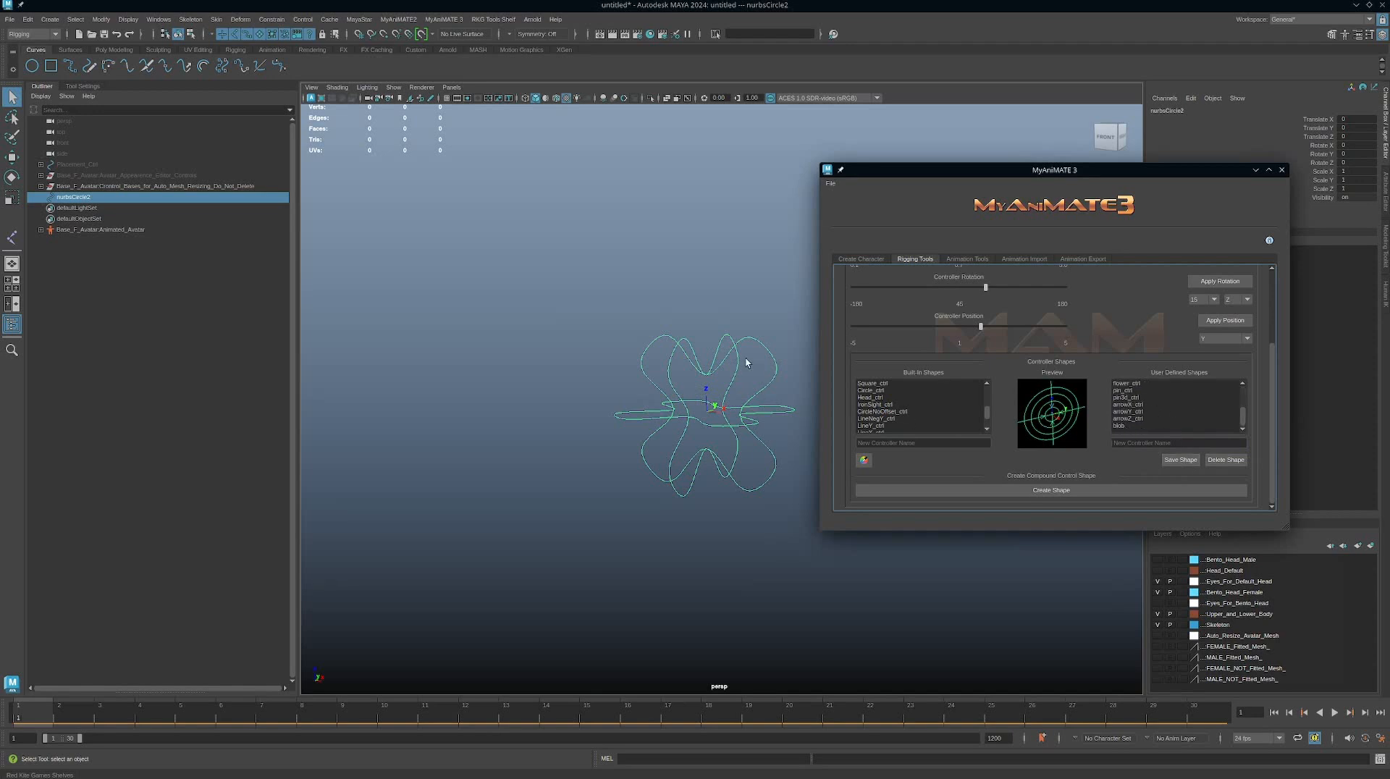
Step: Move the original compound curve up and away from the origin, and create a test controller from the stored blob shape
key("w")
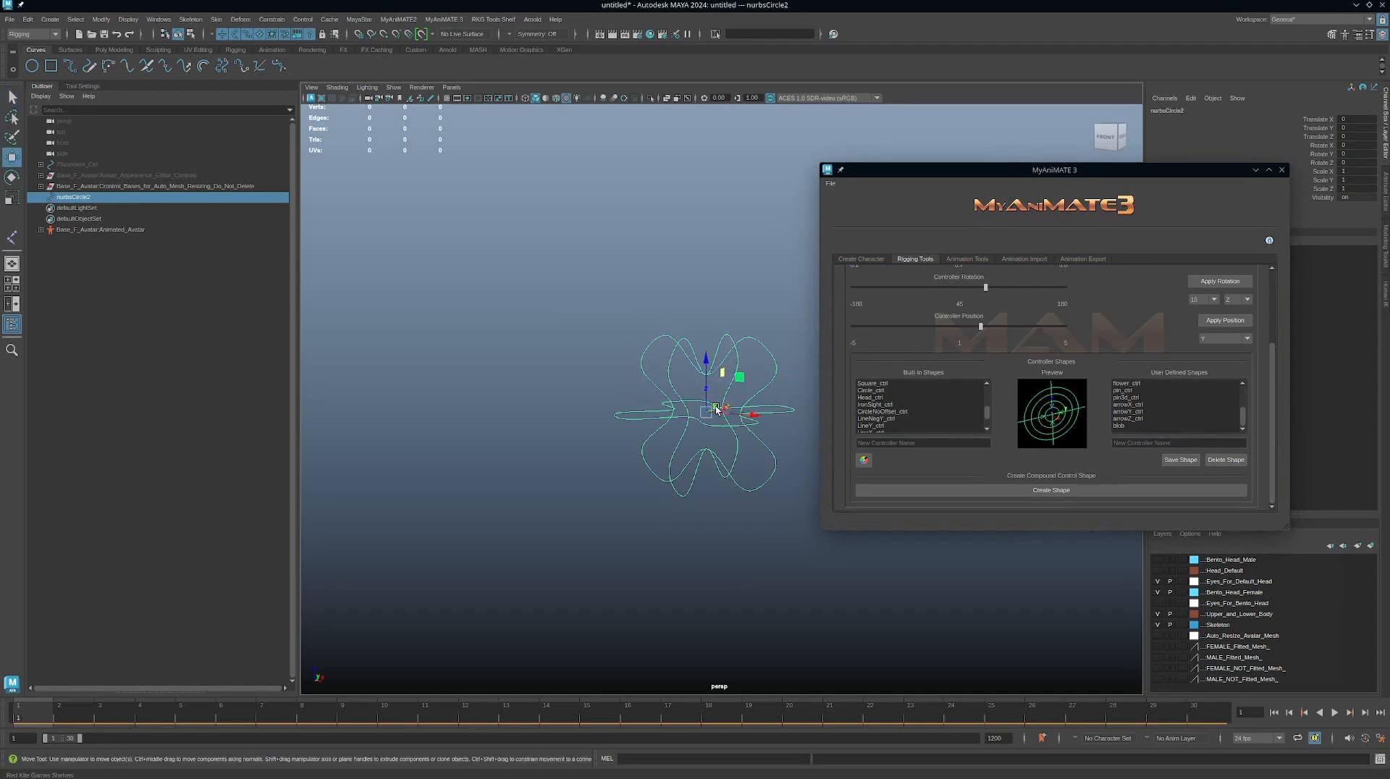
left_click_drag(707, 414, 574, 330)
left_click(590, 306)
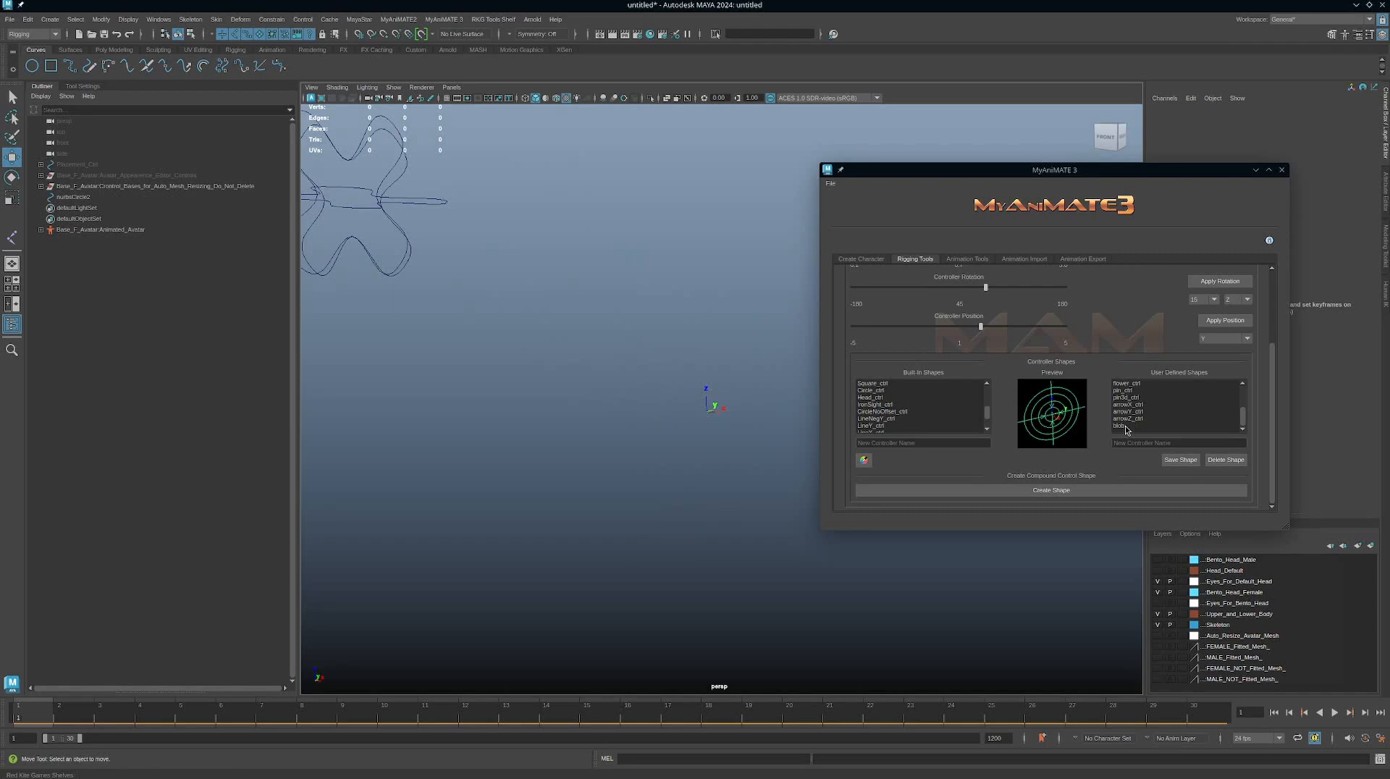
left_click(1137, 443)
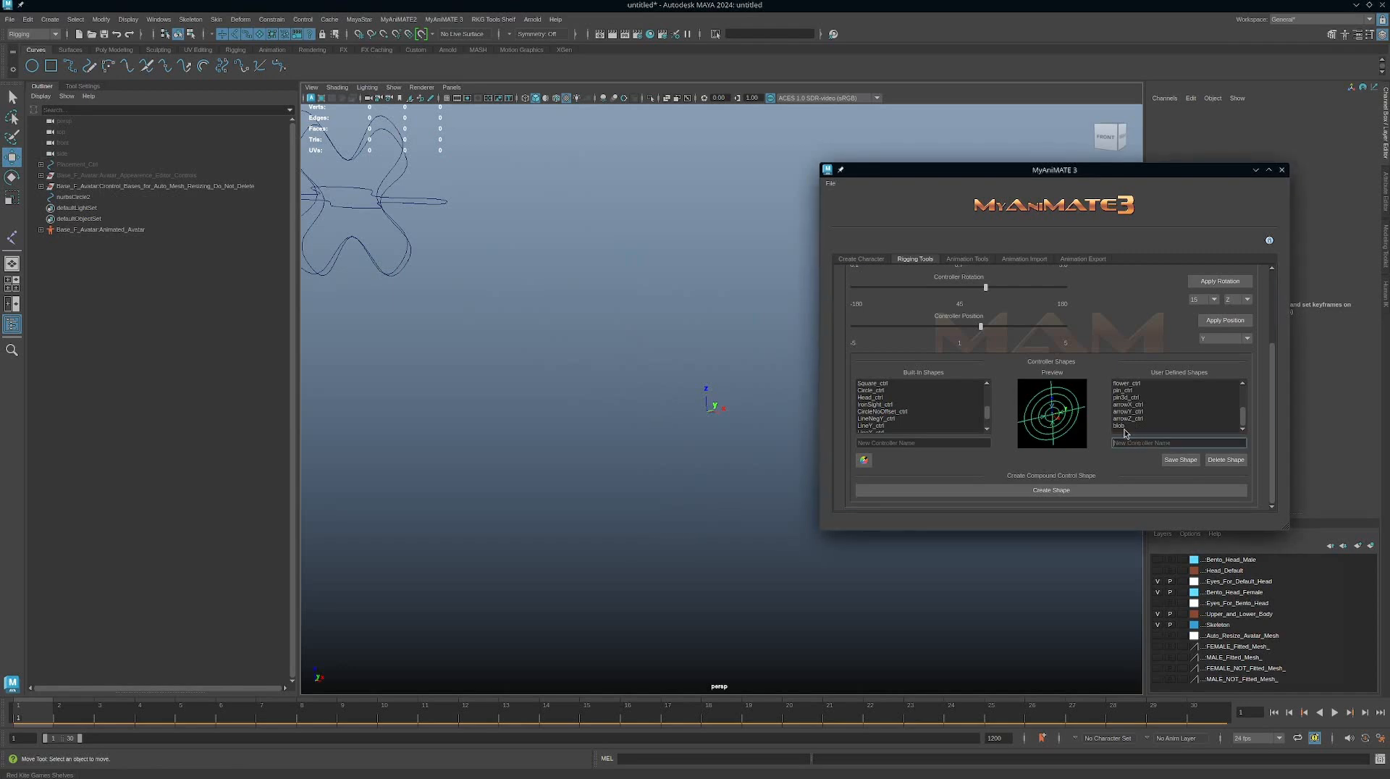
double_click(1122, 426)
left_click_drag(741, 280, 732, 254, "alt")
left_click(705, 362)
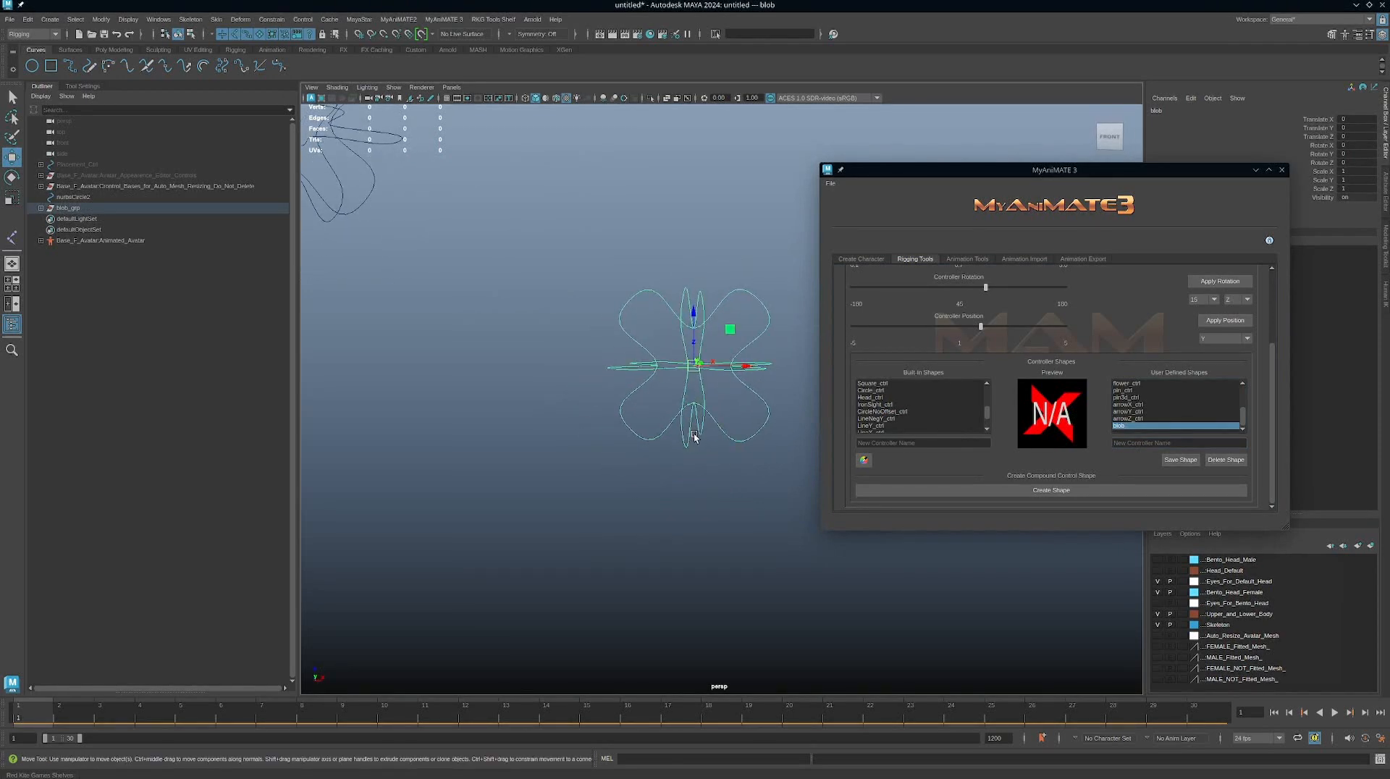
Step: Expand blob_grp in the scene hierarchy and examine the group and the blob control inside it
left_click(43, 209)
left_click(80, 209)
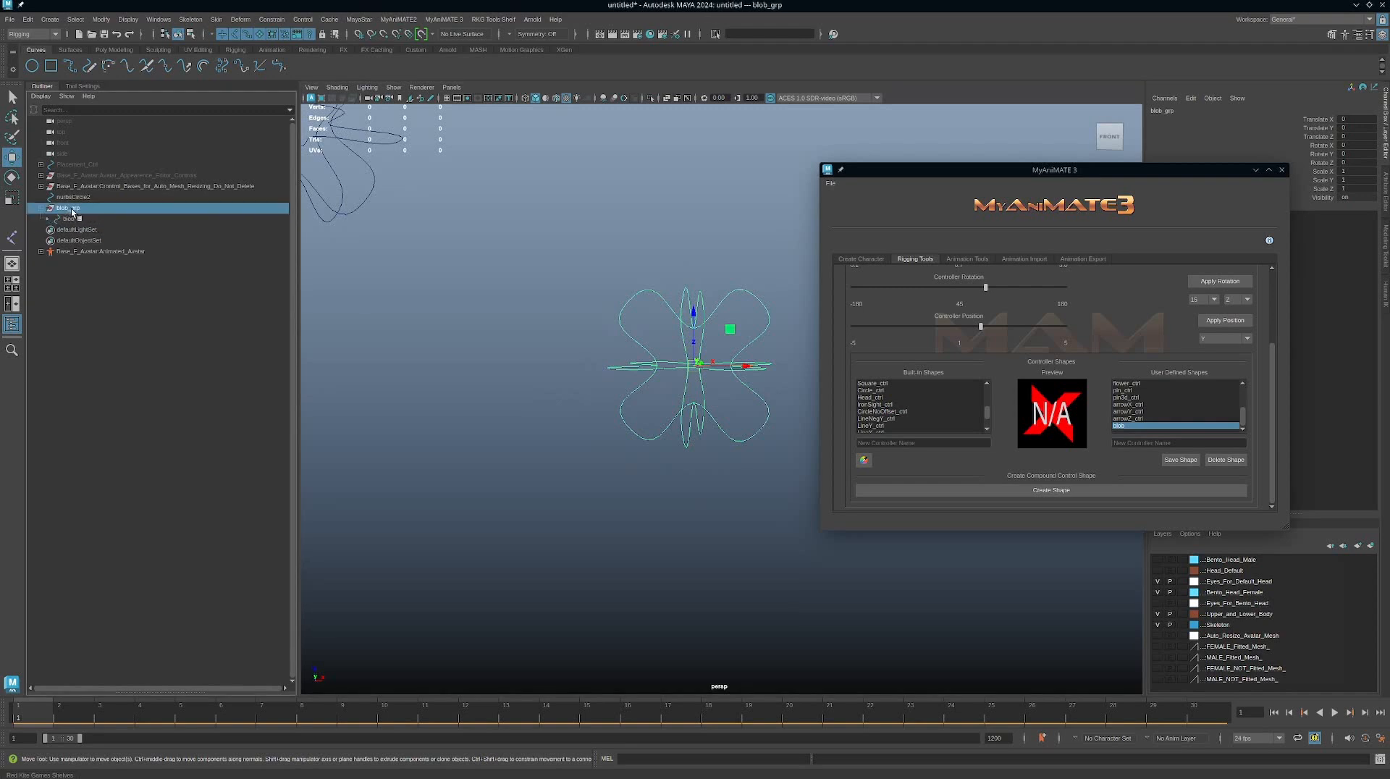
left_click(68, 219)
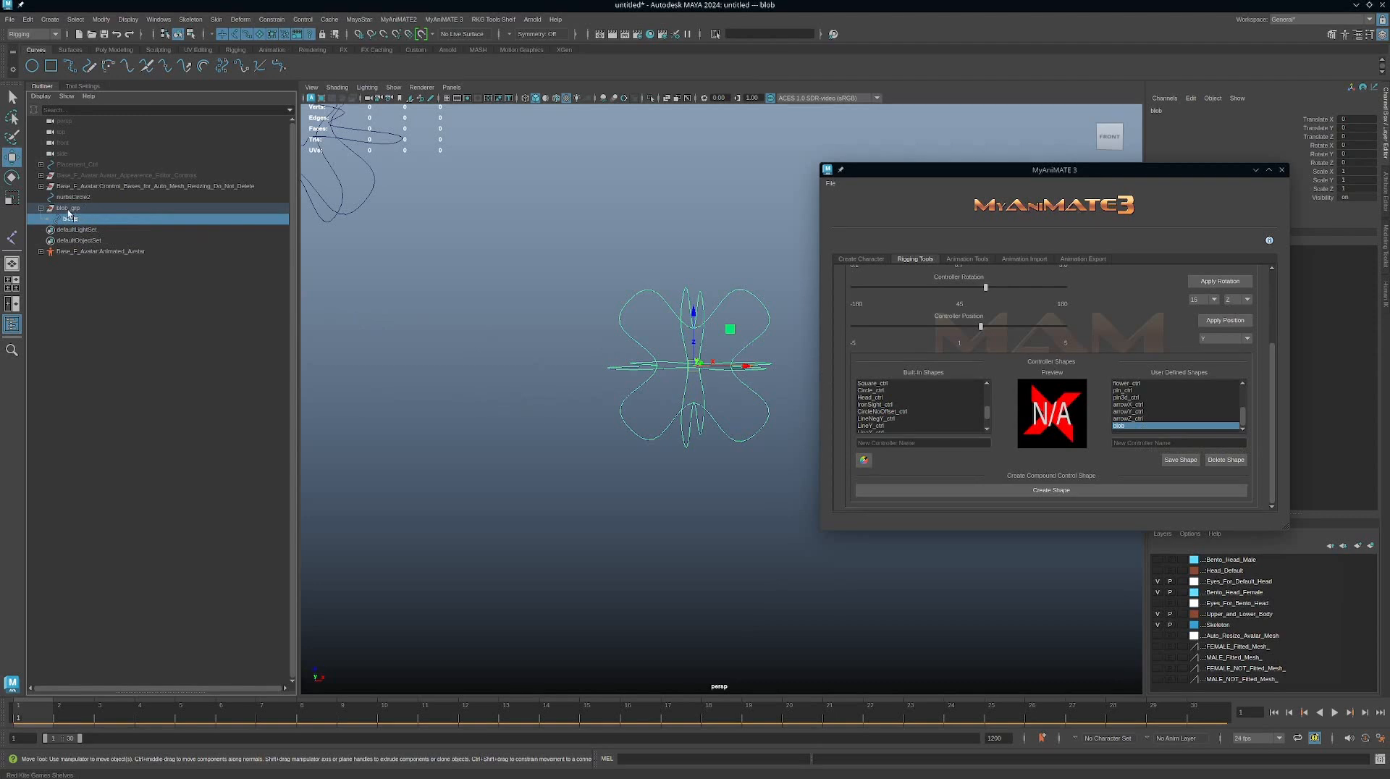
left_click_drag(66, 220, 82, 232)
Step: Delete the whole blob_grp test controller, leaving the original compound curve in the scene
left_click_drag(556, 293, 542, 301, "alt")
right_click_drag(542, 301, 464, 319, "alt")
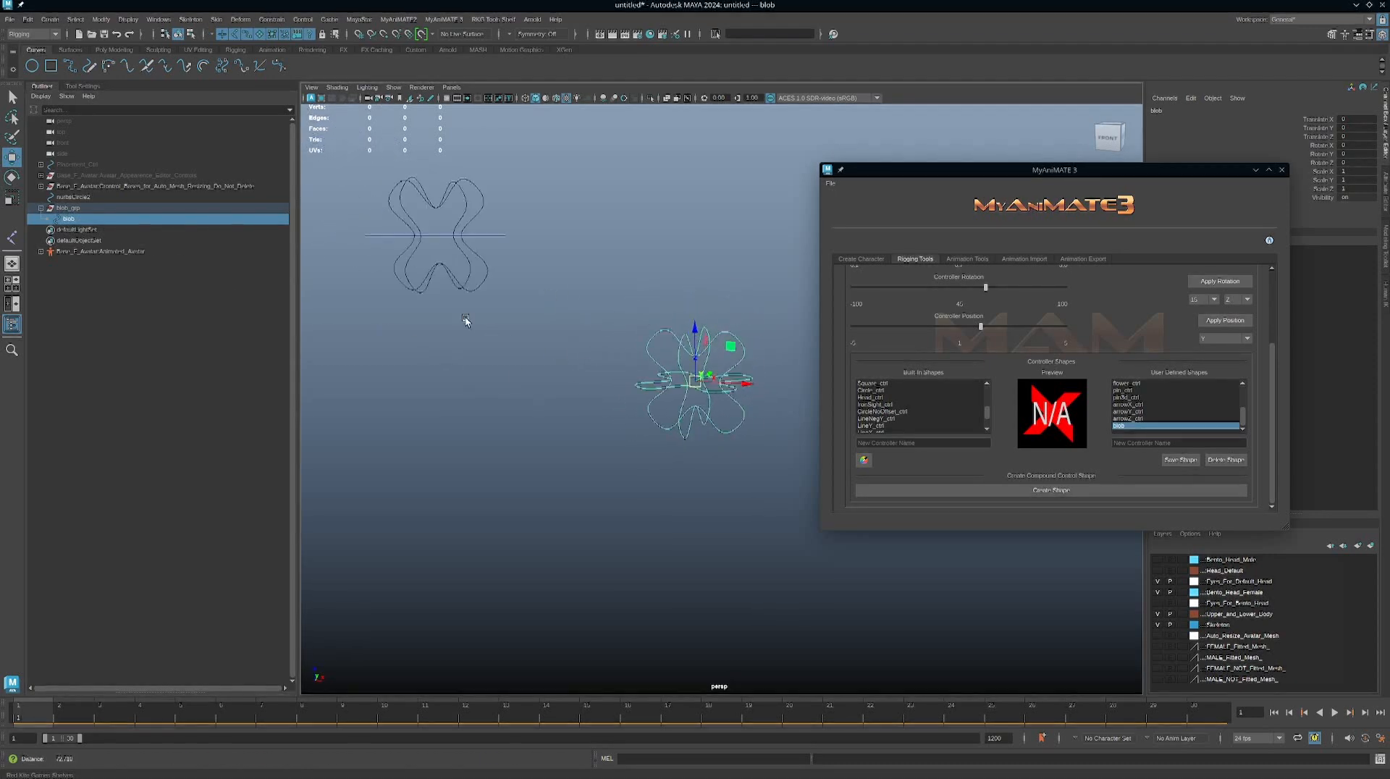
key("Up")
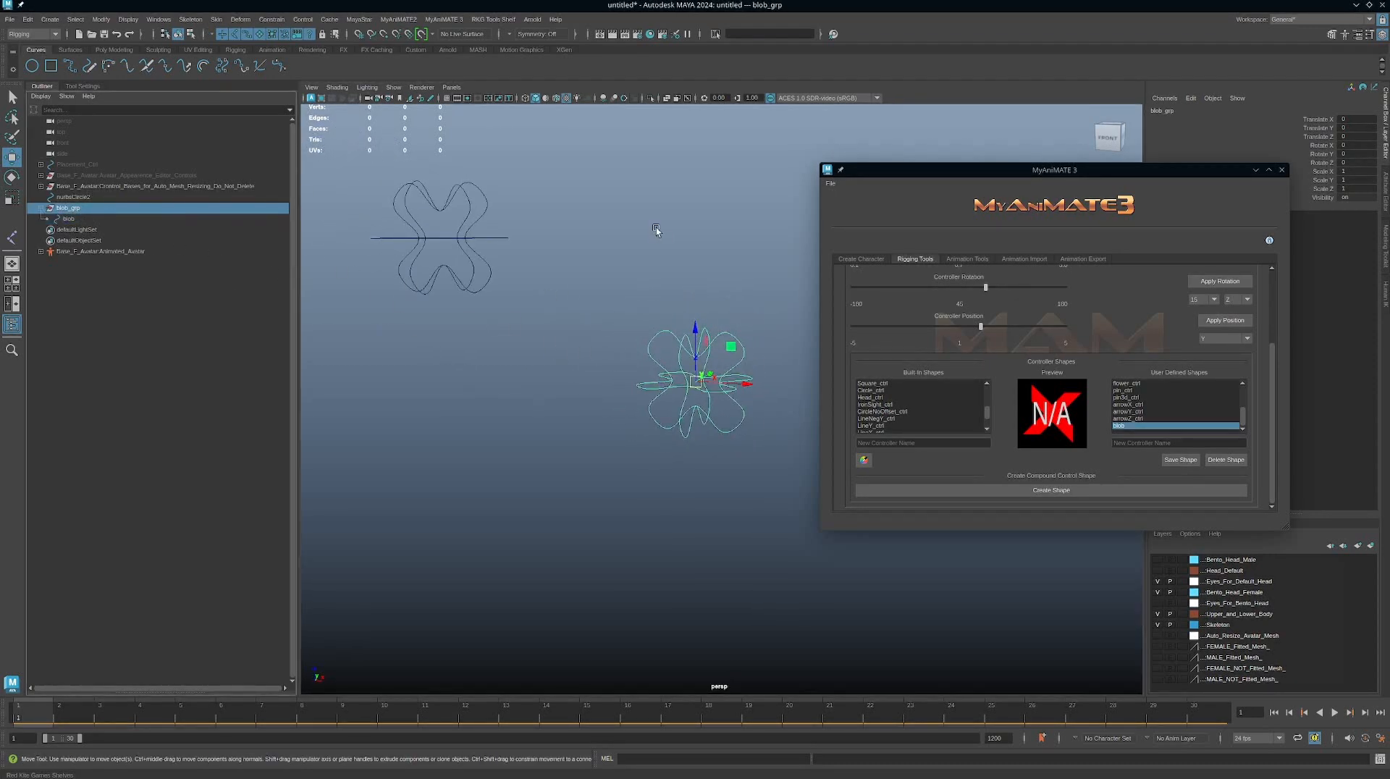
key("Delete")
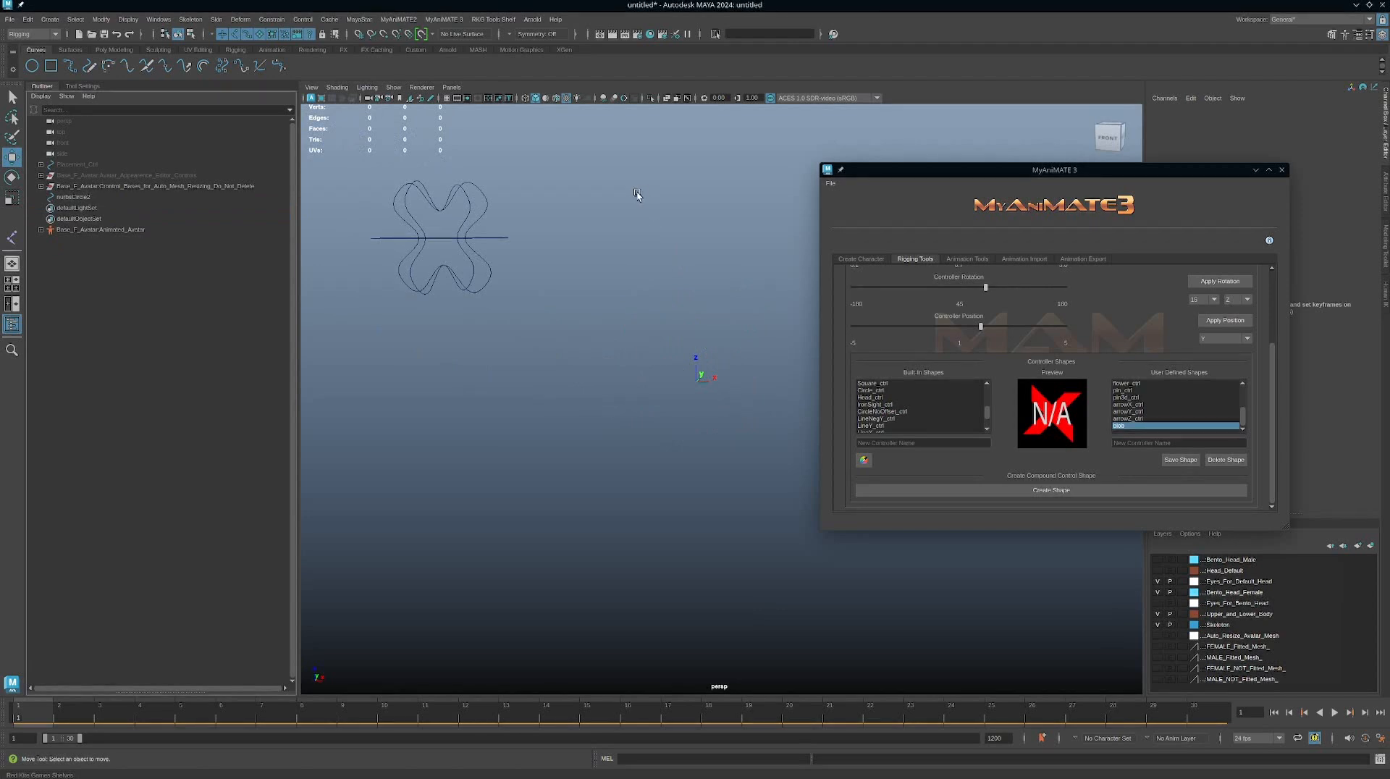
Step: Select the original compound curve and set its Translate X, Y and Z to 0
left_click(478, 266)
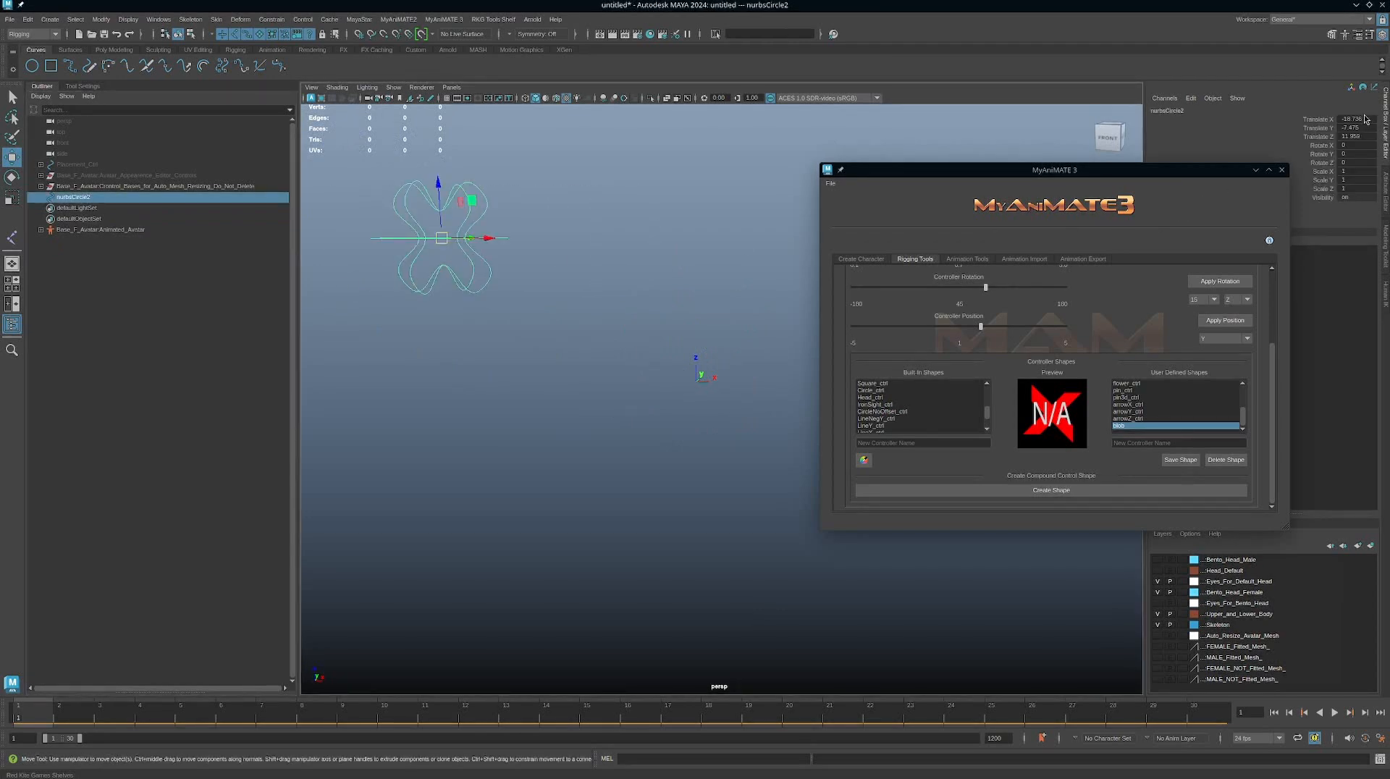
left_click_drag(1356, 119, 1360, 137)
type("0")
key("Return")
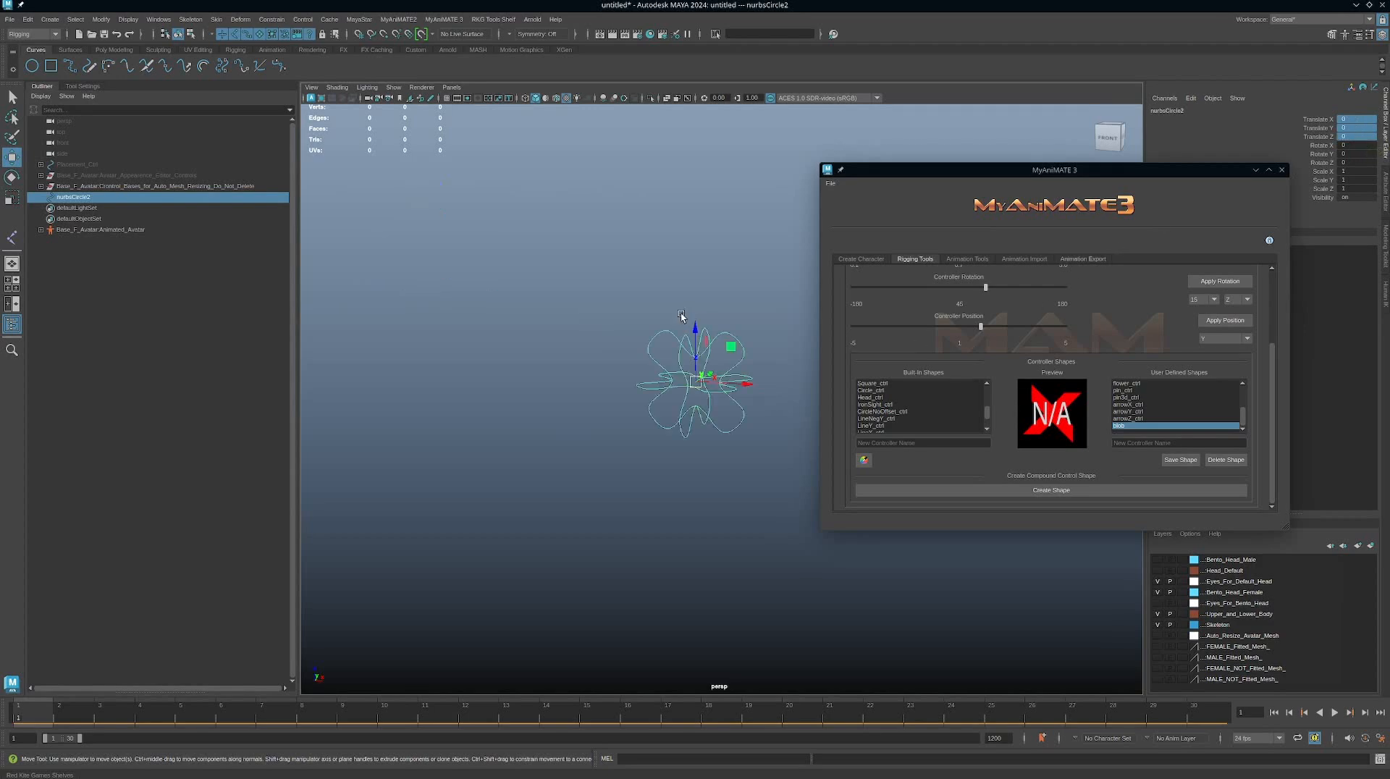
Step: Permanently delete the blob entry from the user-defined controller shapes
scroll(681, 316, "up", 4)
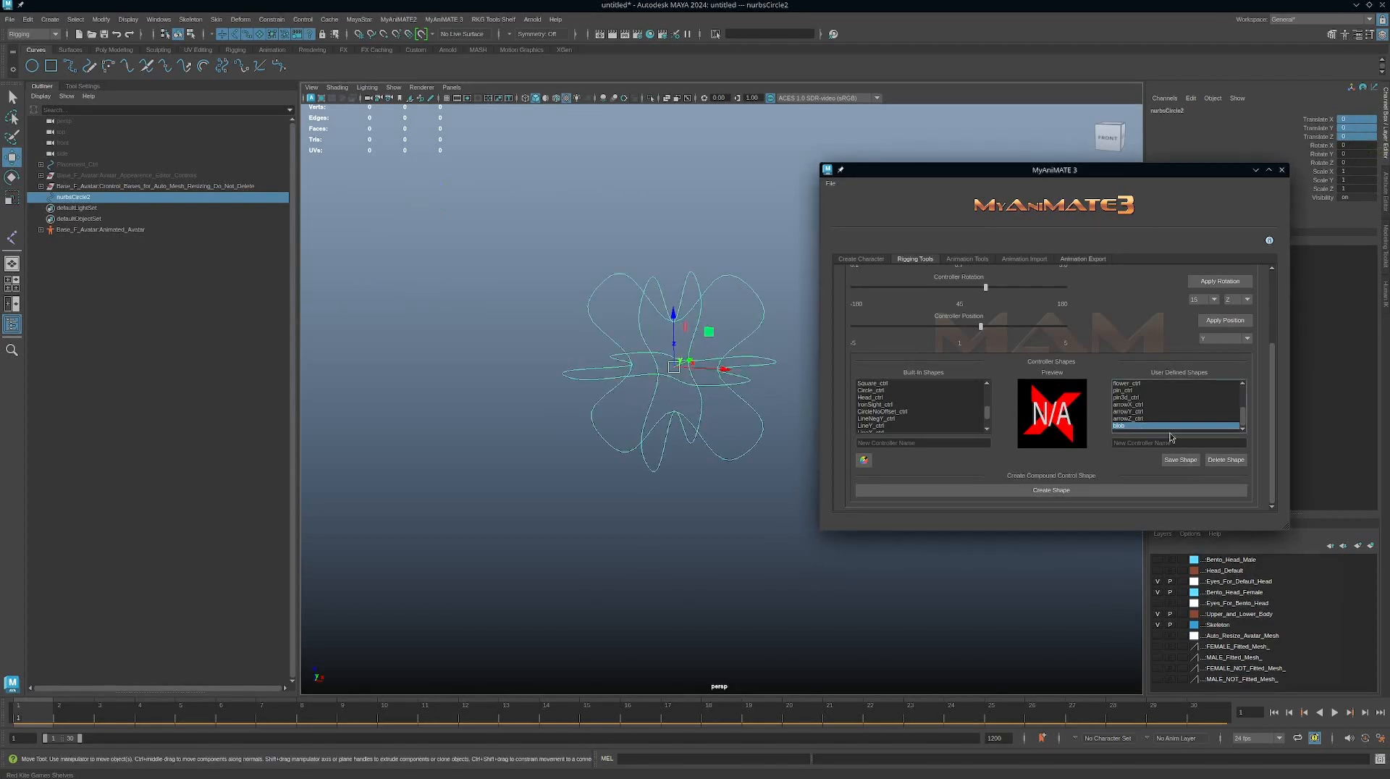
left_click(1225, 460)
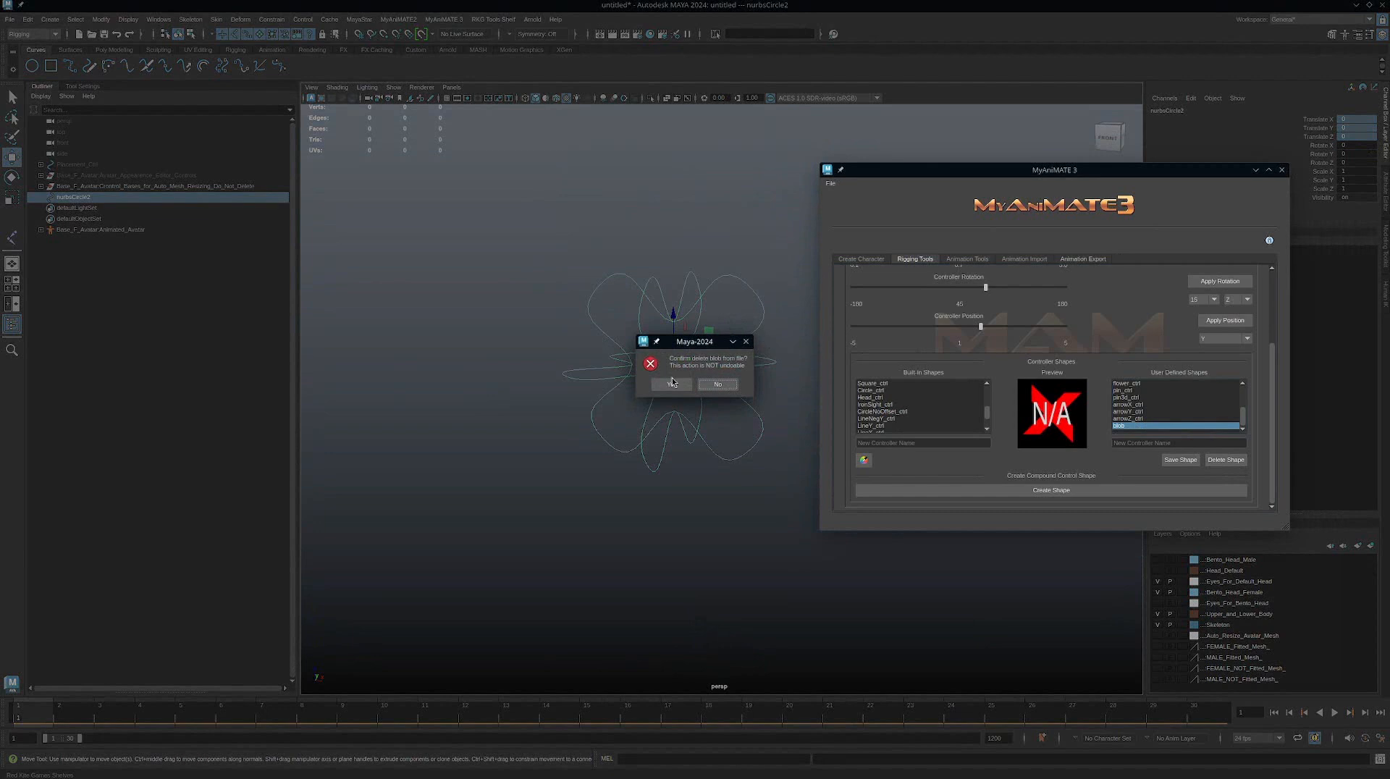
left_click(671, 385)
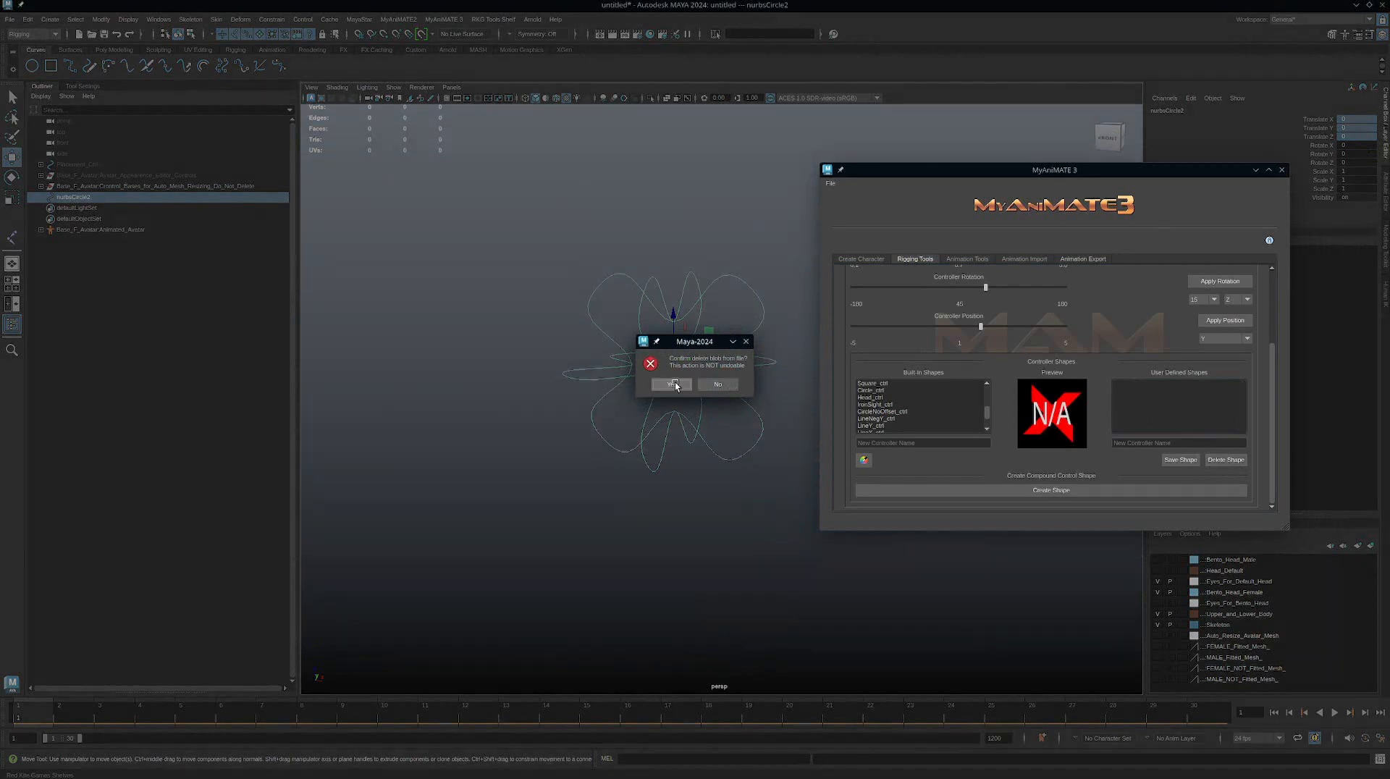
scroll(1157, 410, "down", 2)
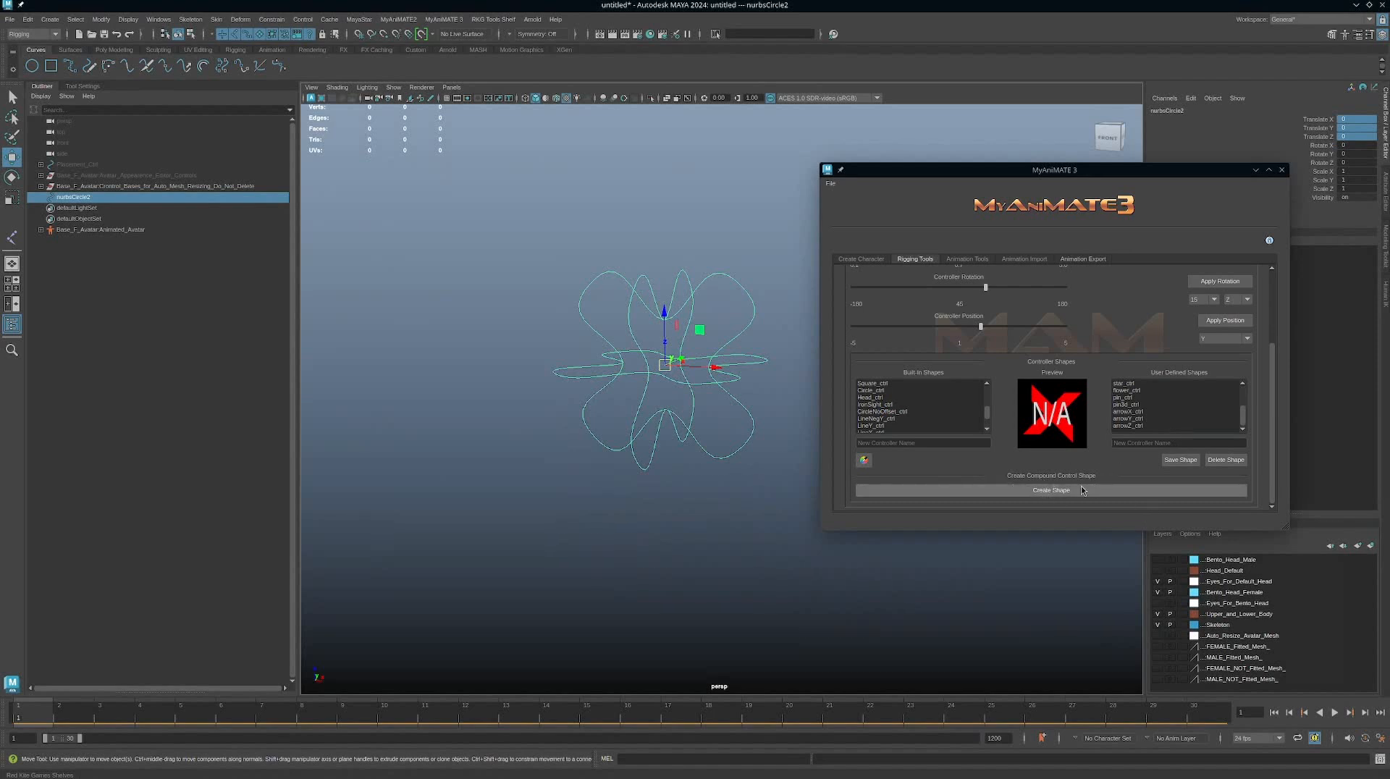
Step: Save the selected compound curve as a user-defined controller shape named blob_ctrl
left_click(1160, 441)
type("blob_ctrl")
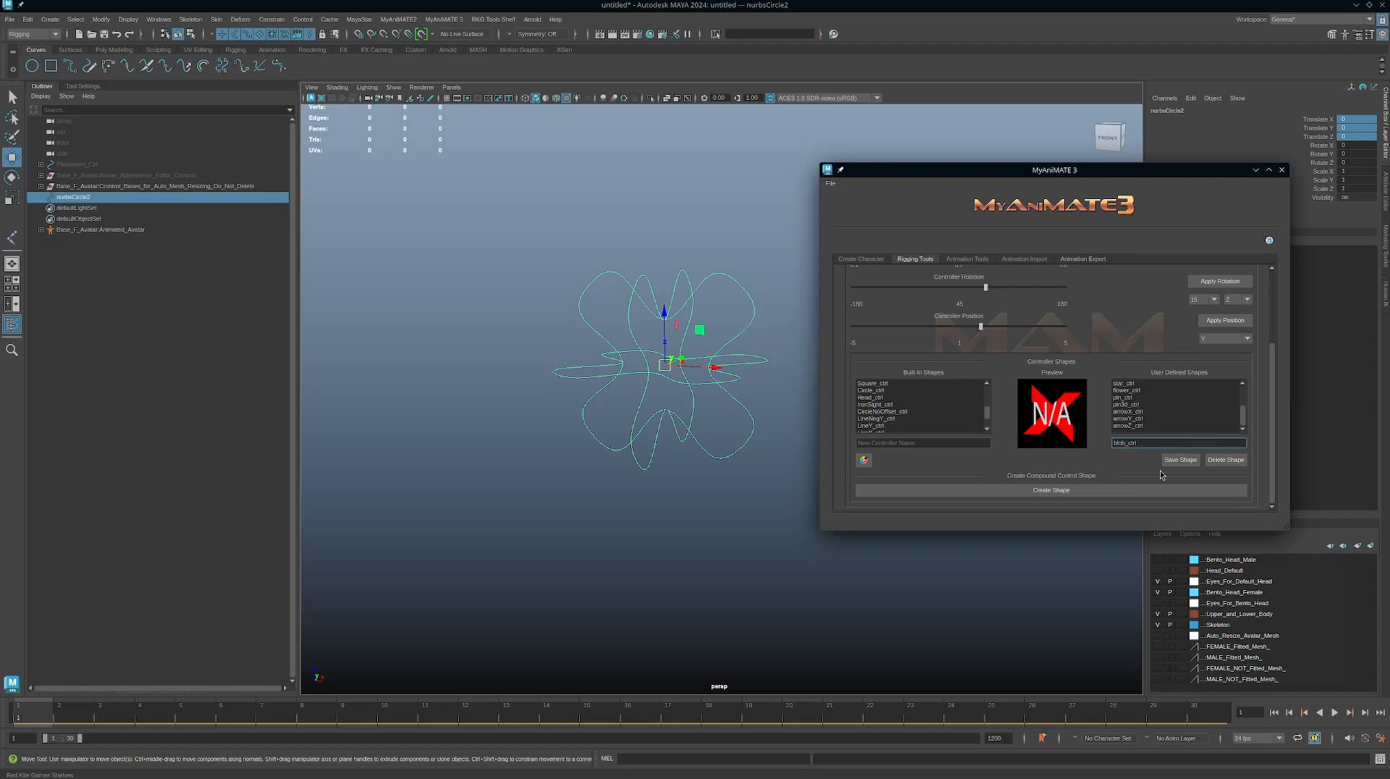
left_click(1173, 461)
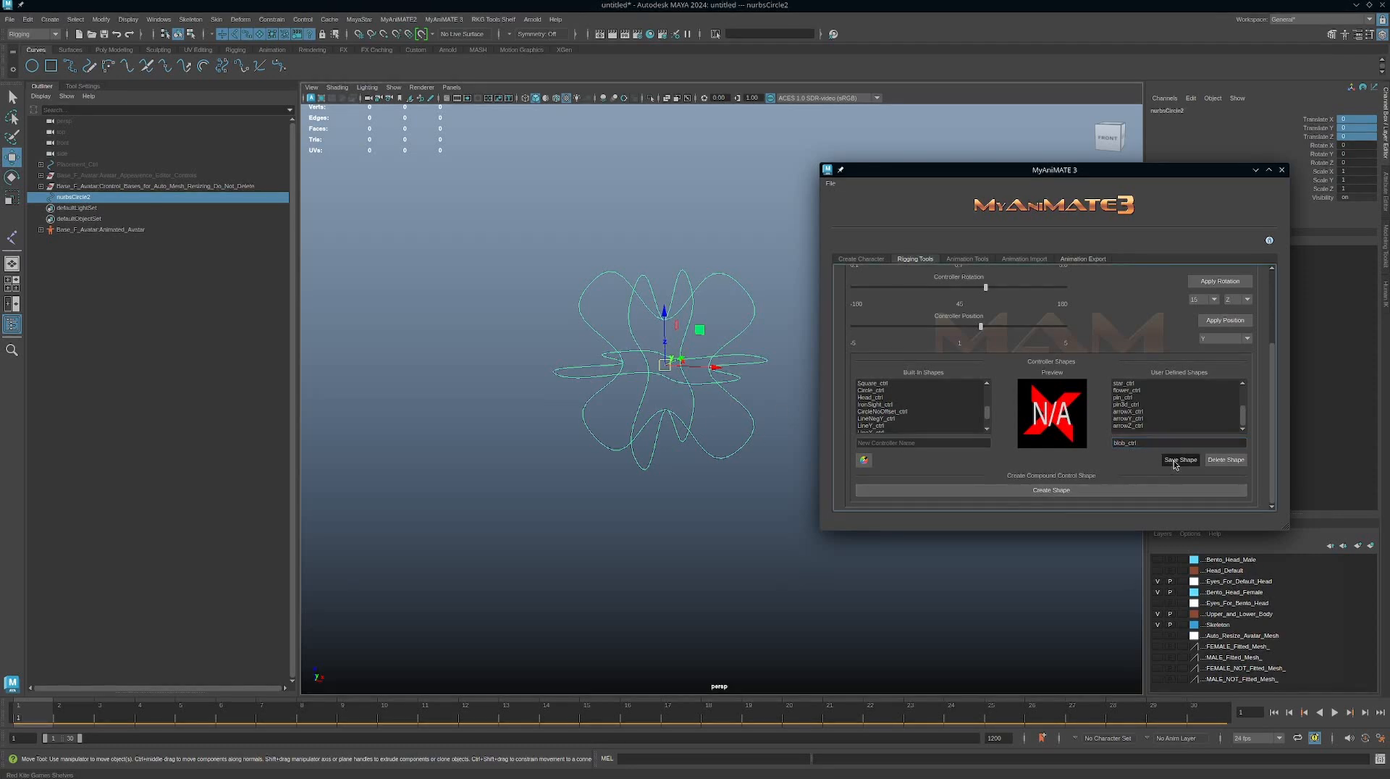
scroll(1166, 411, "down", 1)
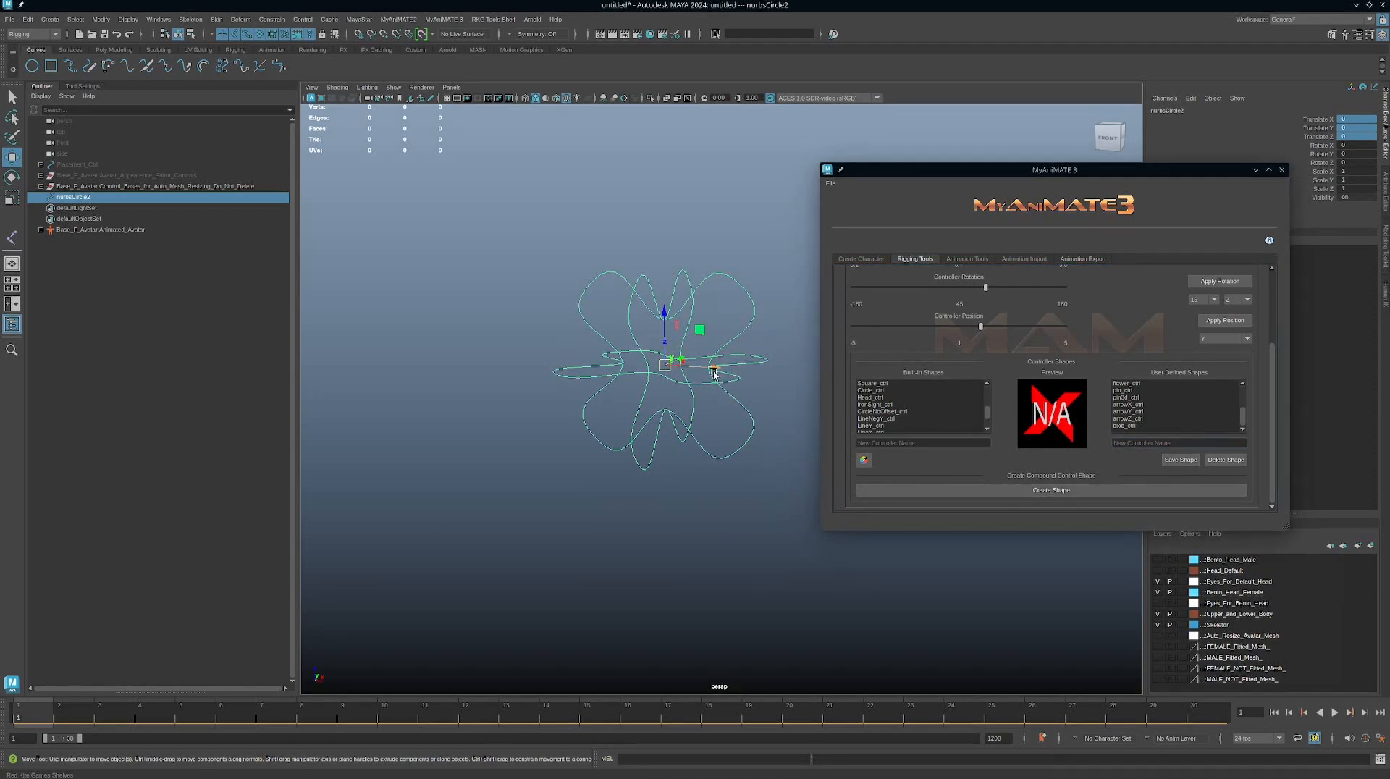
Step: Move the original curve away from the origin, create a controller from the stored blob_ctrl shape, and expand its group in the hierarchy
left_click_drag(665, 365, 394, 181)
left_click(529, 335)
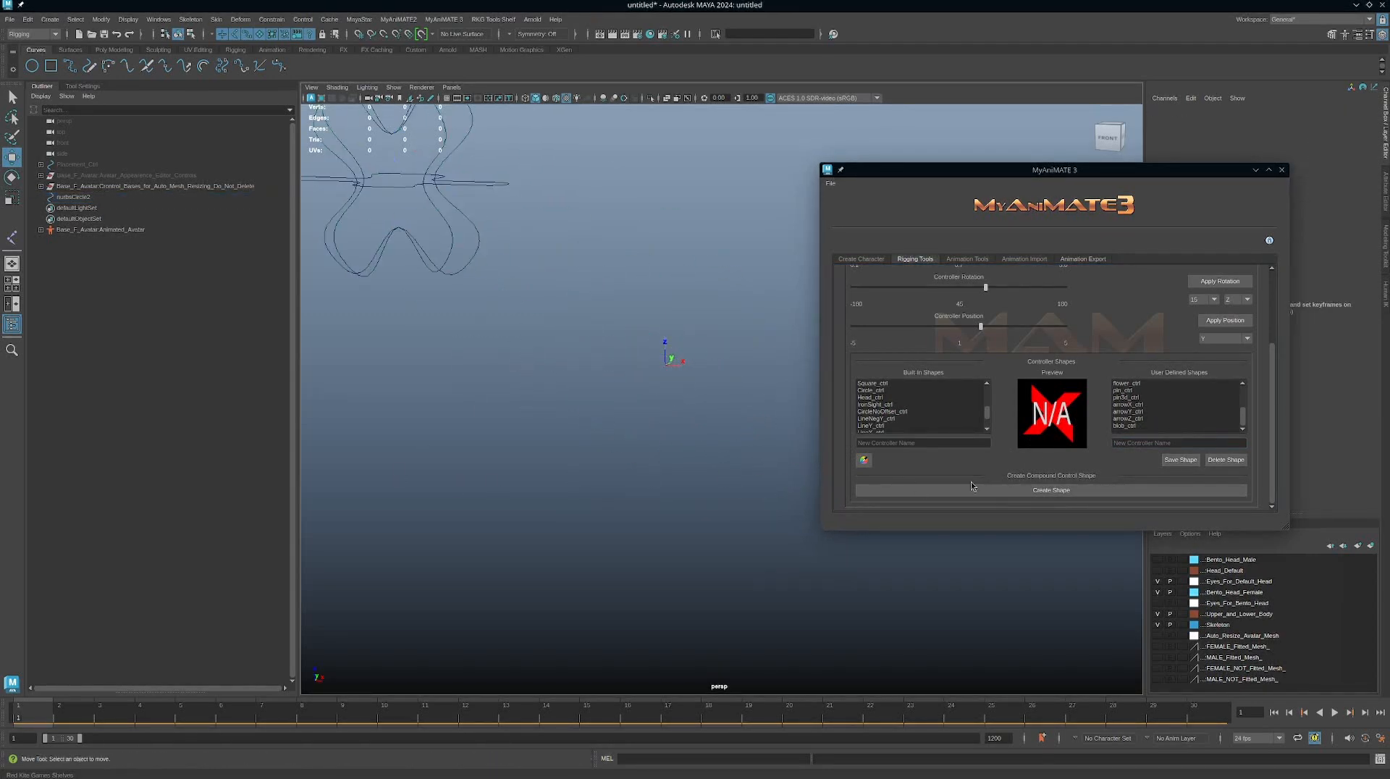
double_click(1121, 426)
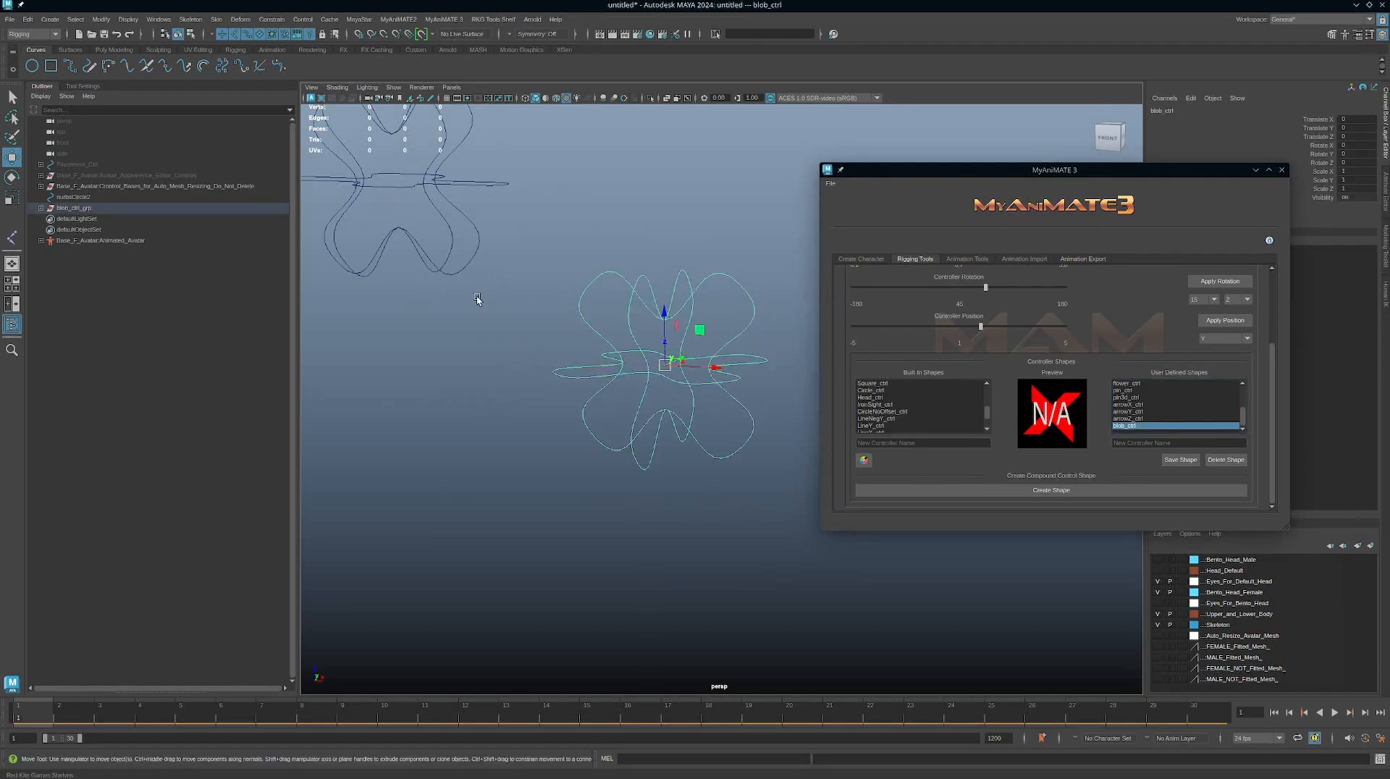
left_click(39, 209)
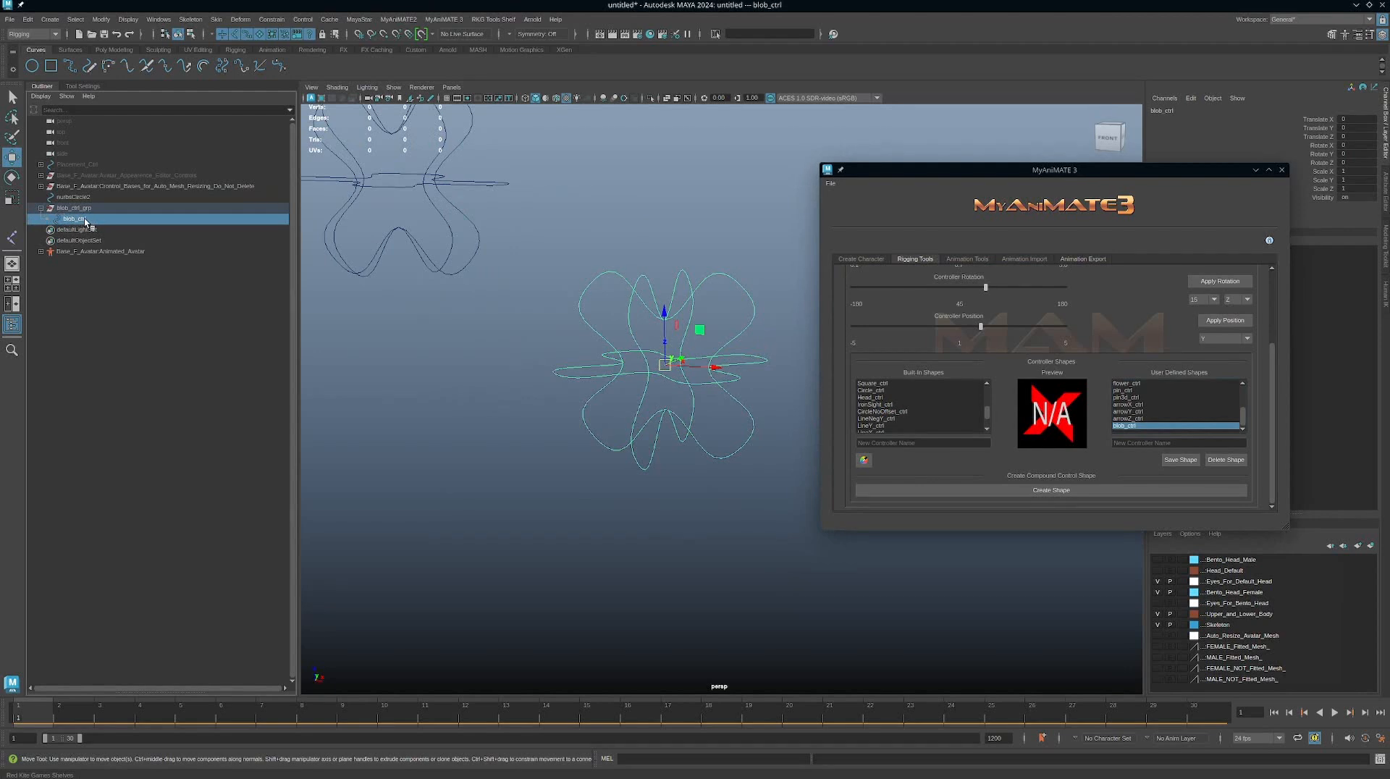
right_click_drag(653, 506, 586, 469, "alt")
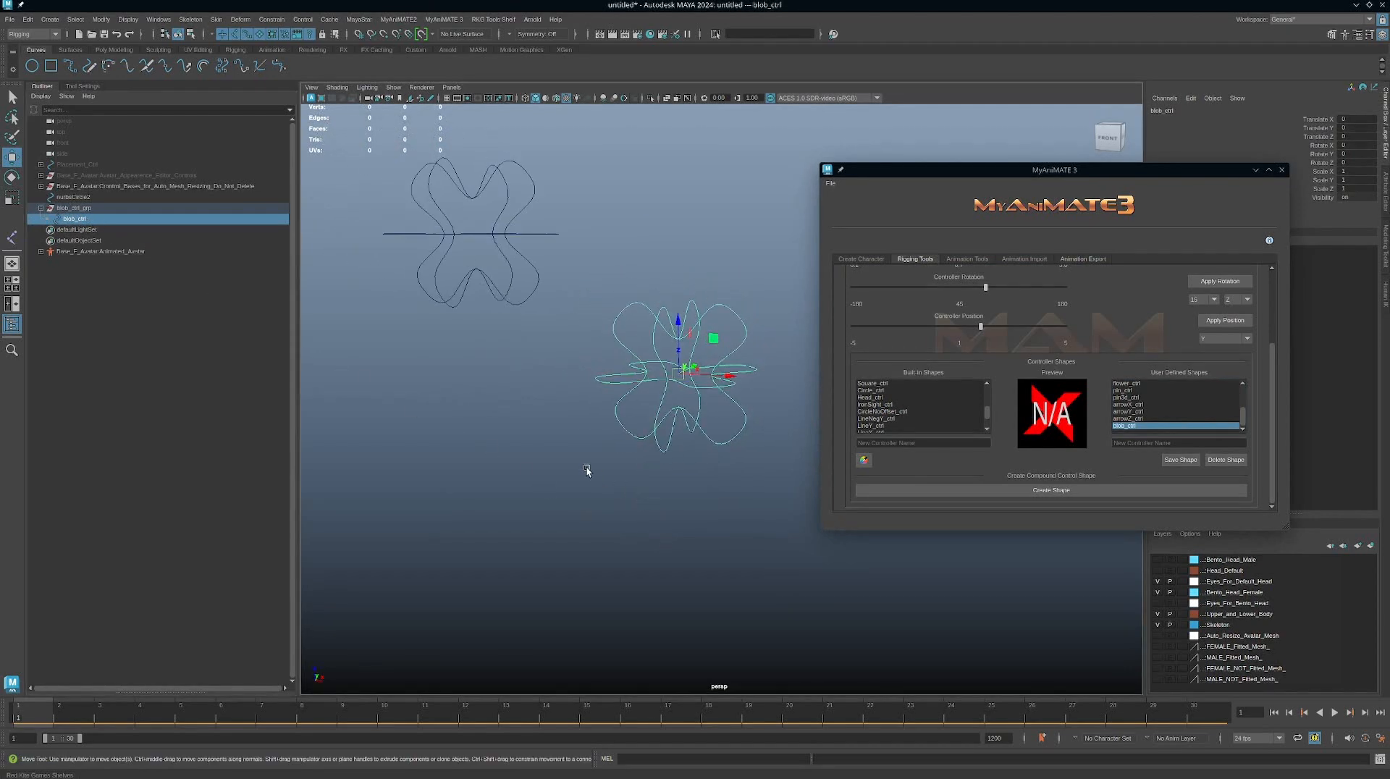
middle_click_drag(560, 467, 579, 483, "alt")
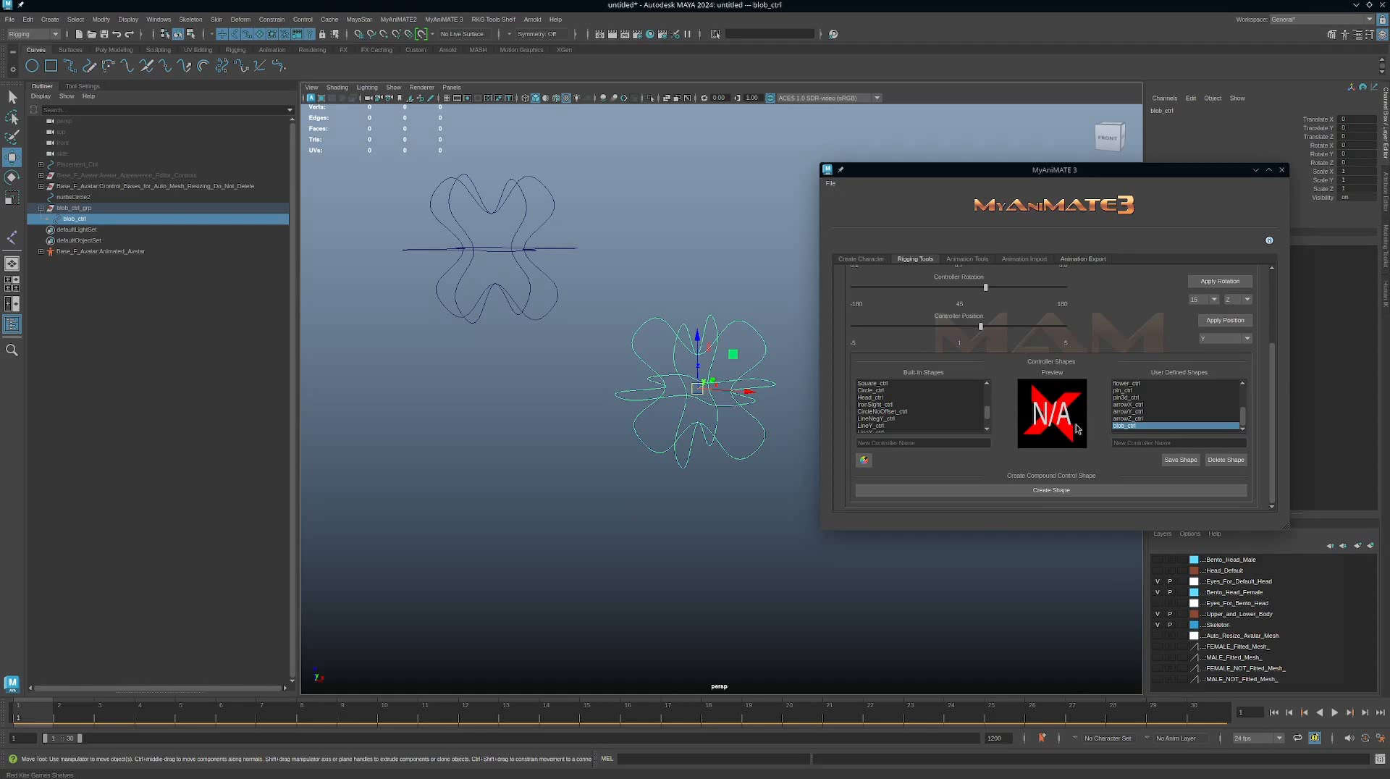
Step: Switch to the Dolphin file manager and open the icons folder inside MyAniMATE3/MyAniMATE3/UI
mouse_move(645, 773)
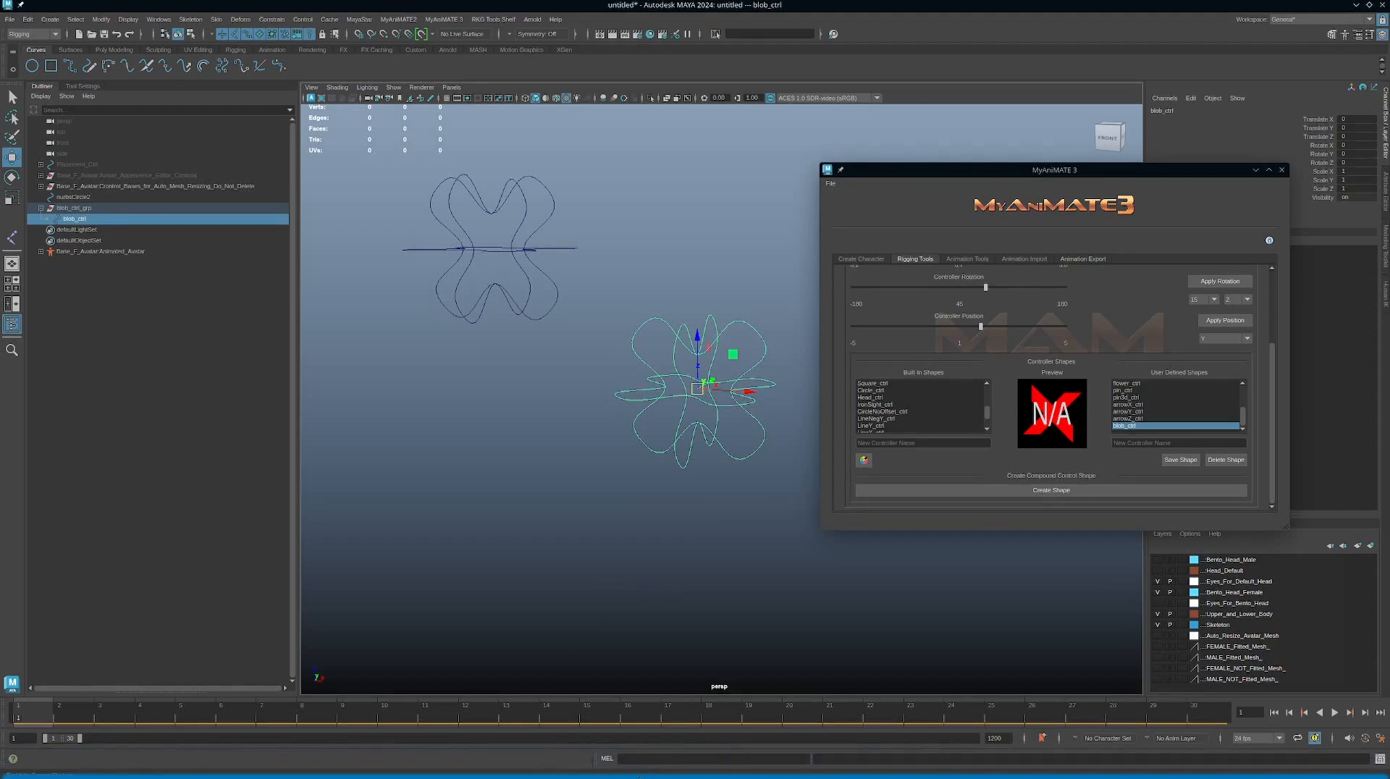
mouse_move(766, 773)
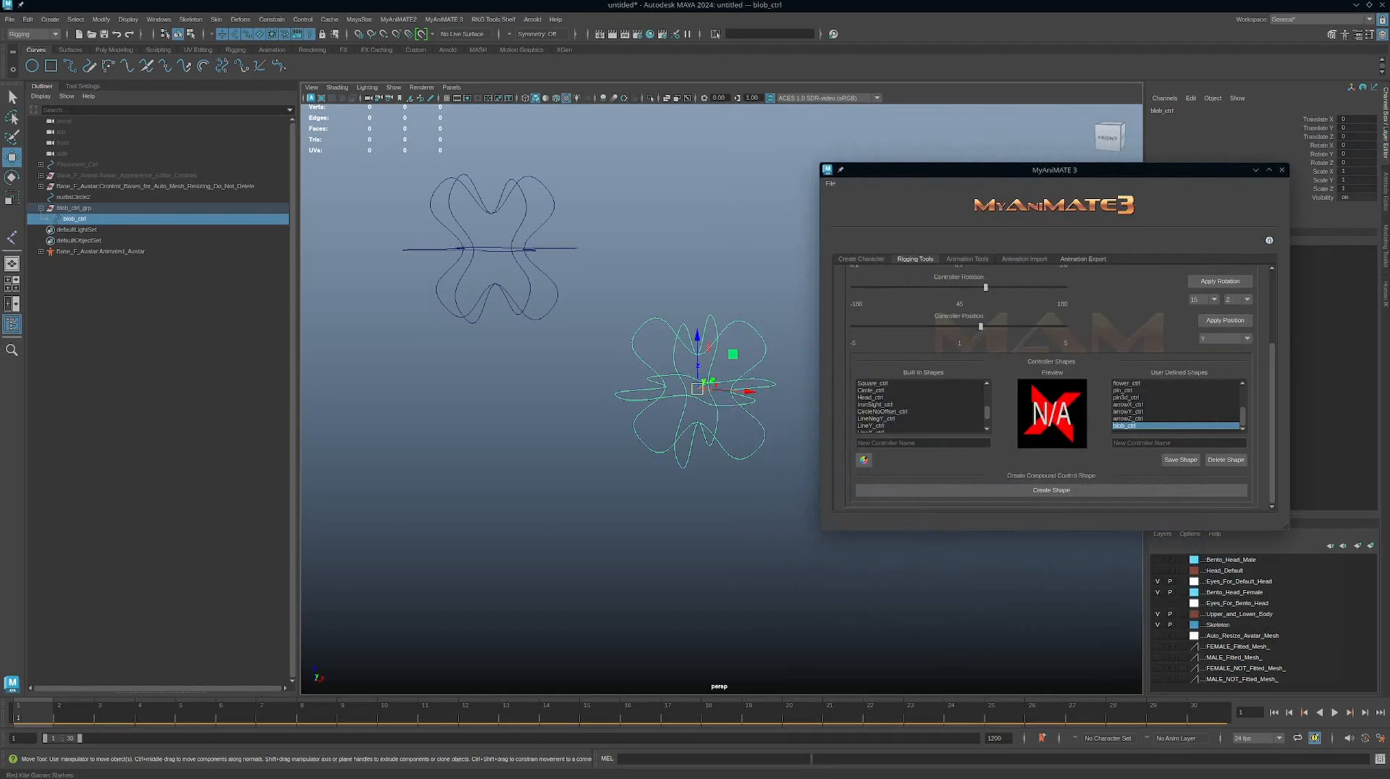
left_click_drag(1388, 177, 551, 146)
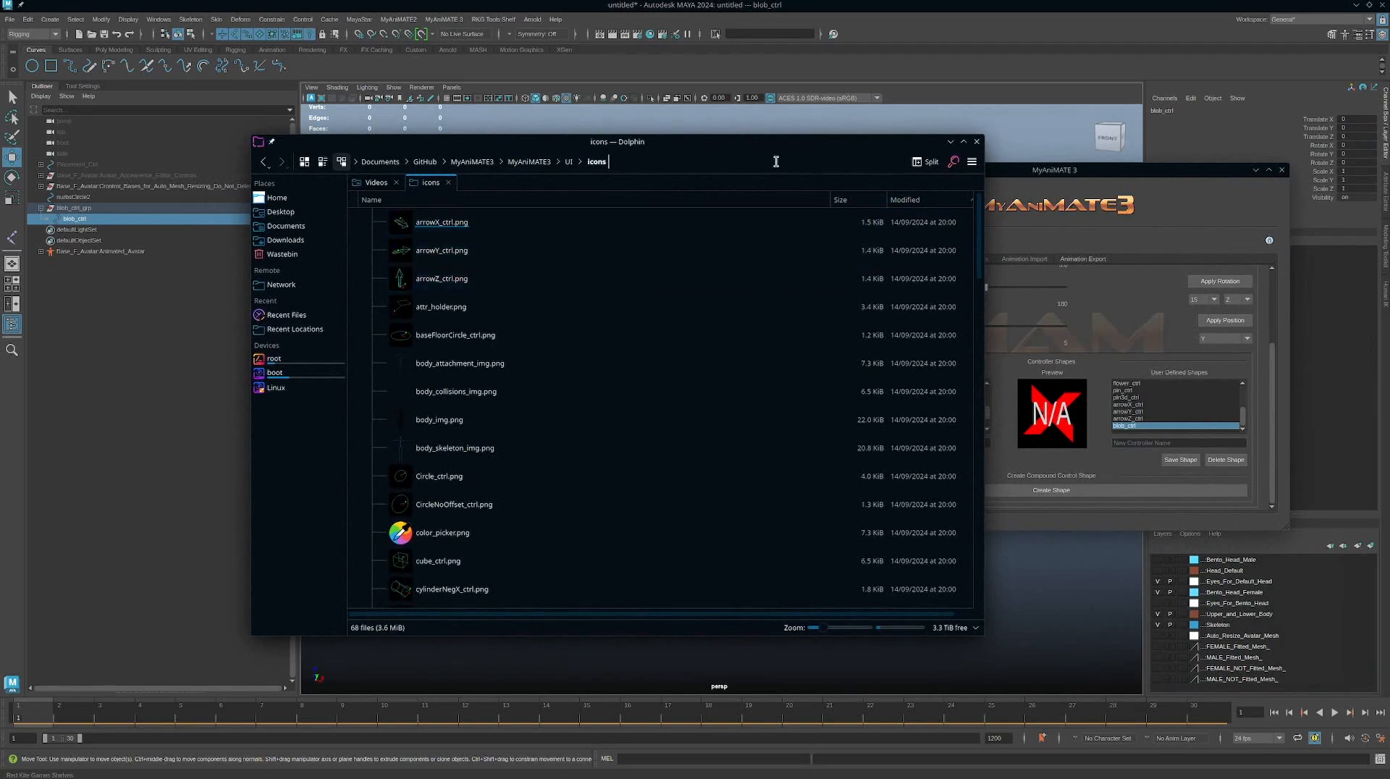
left_click(478, 163)
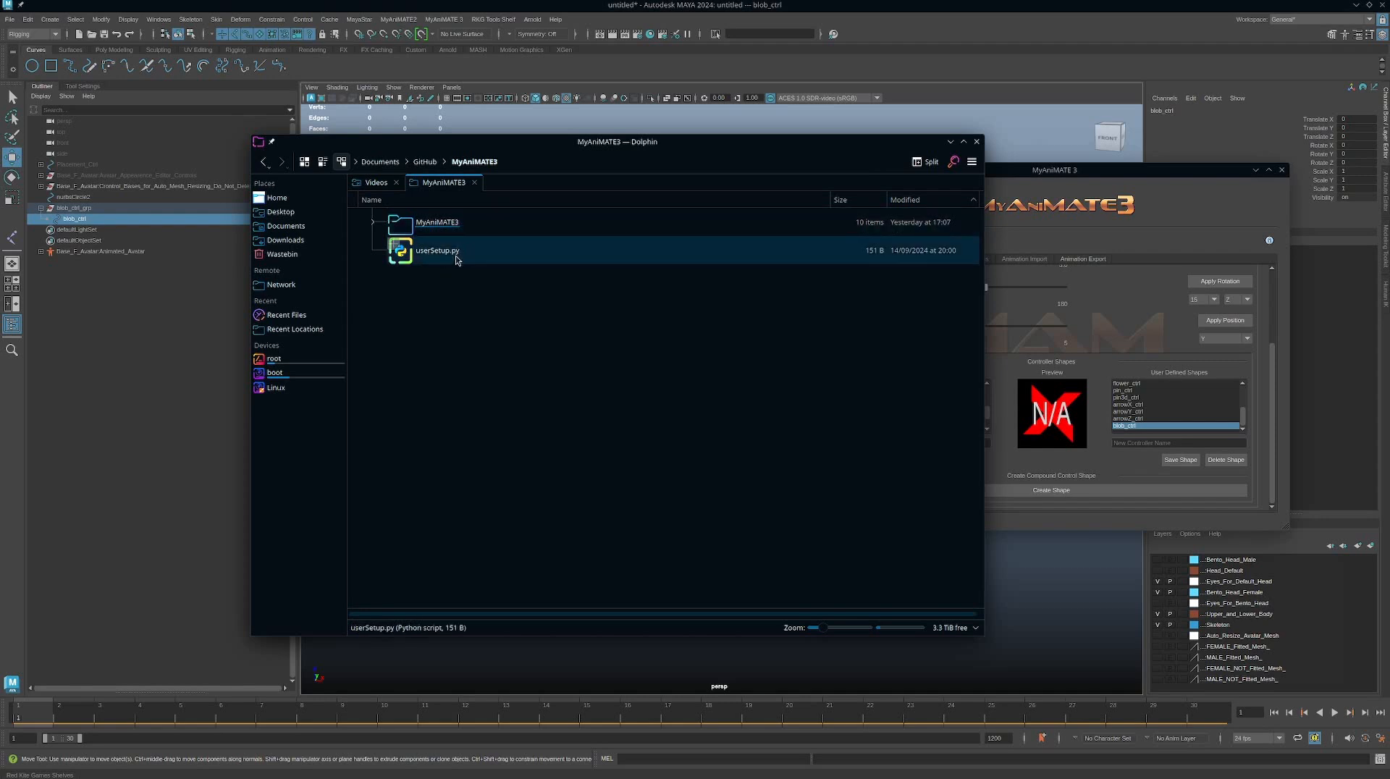
left_click(449, 228)
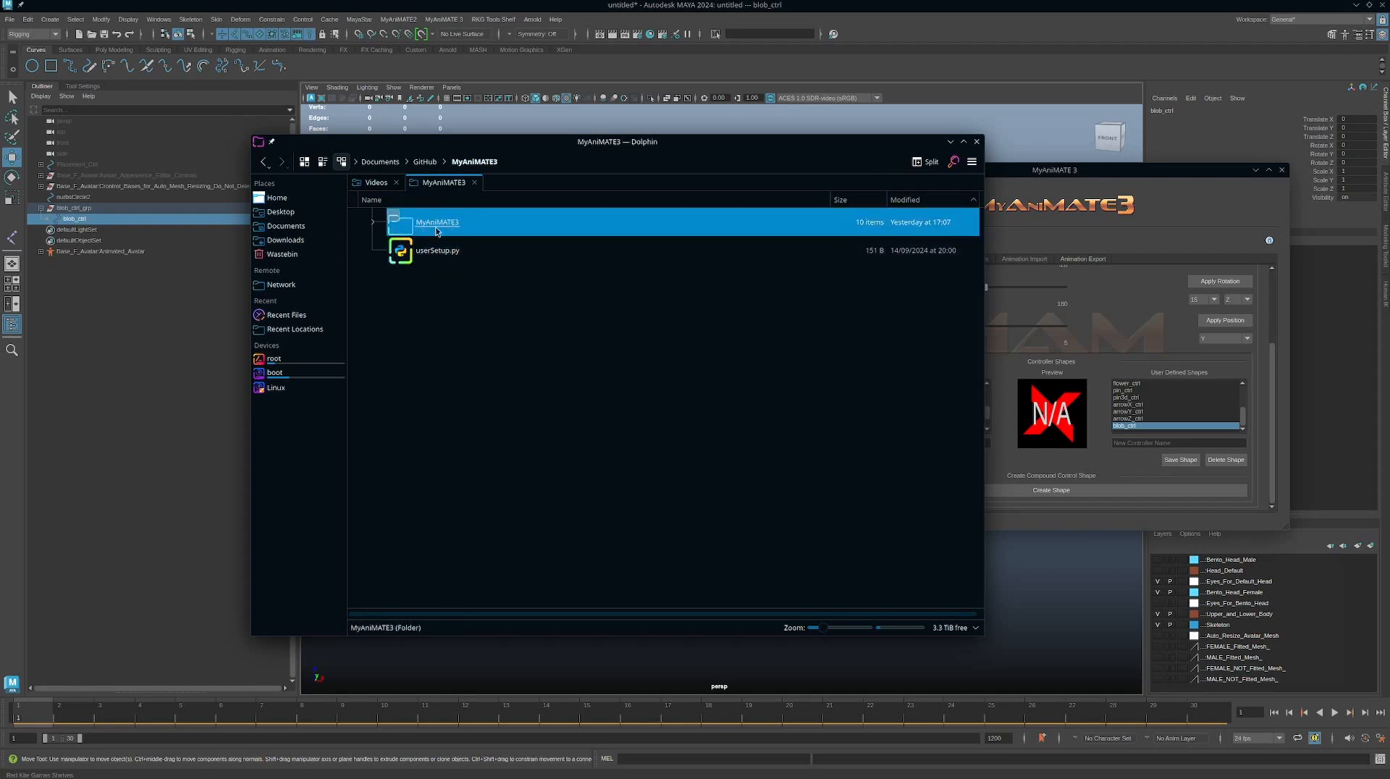
double_click(437, 230)
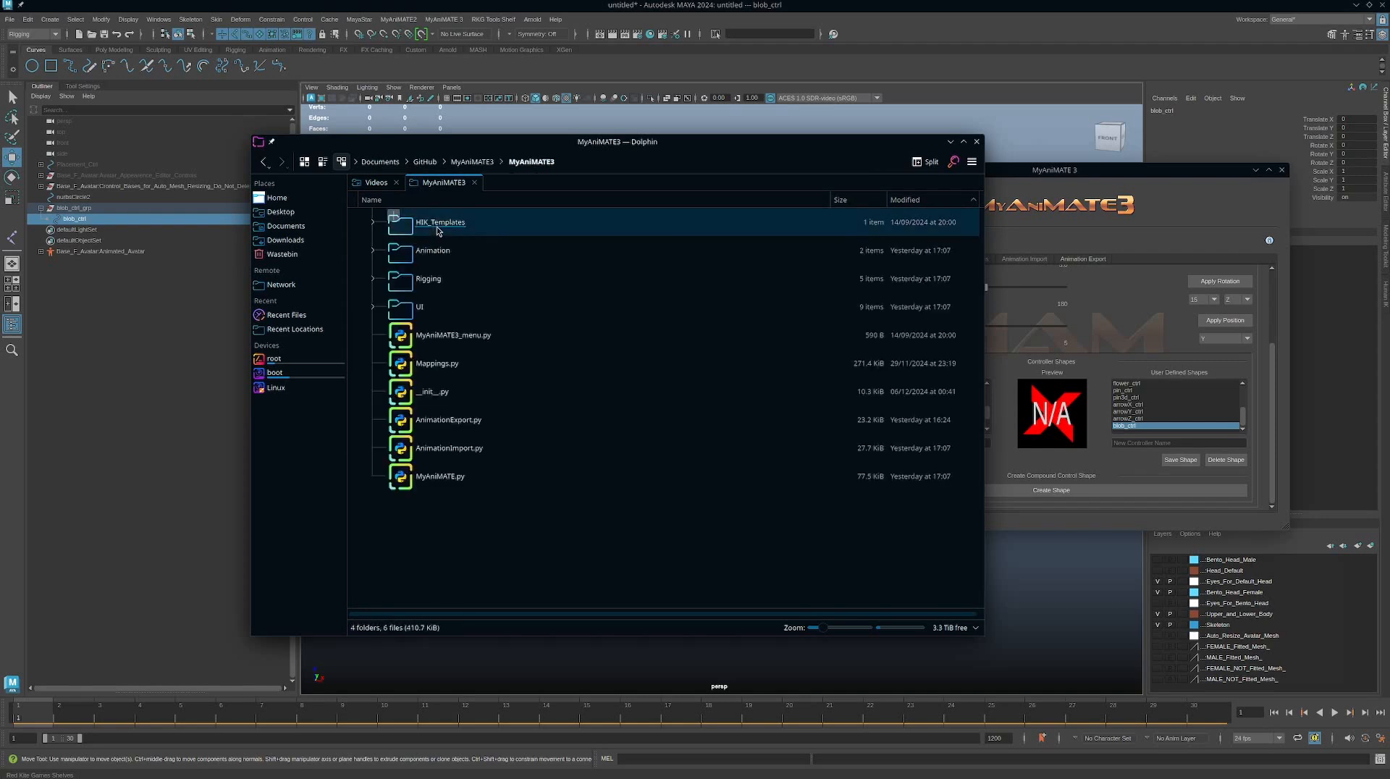
left_click(418, 310)
double_click(418, 310)
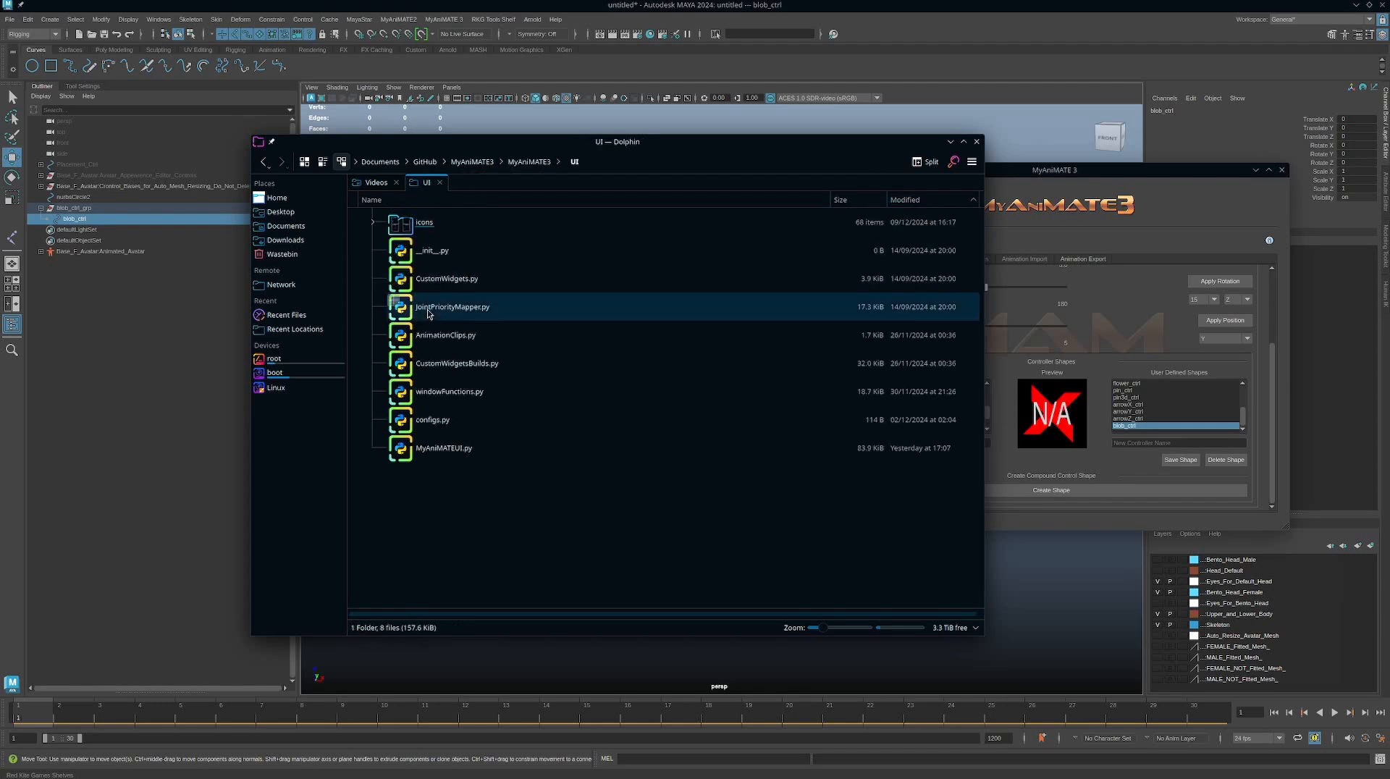
double_click(451, 231)
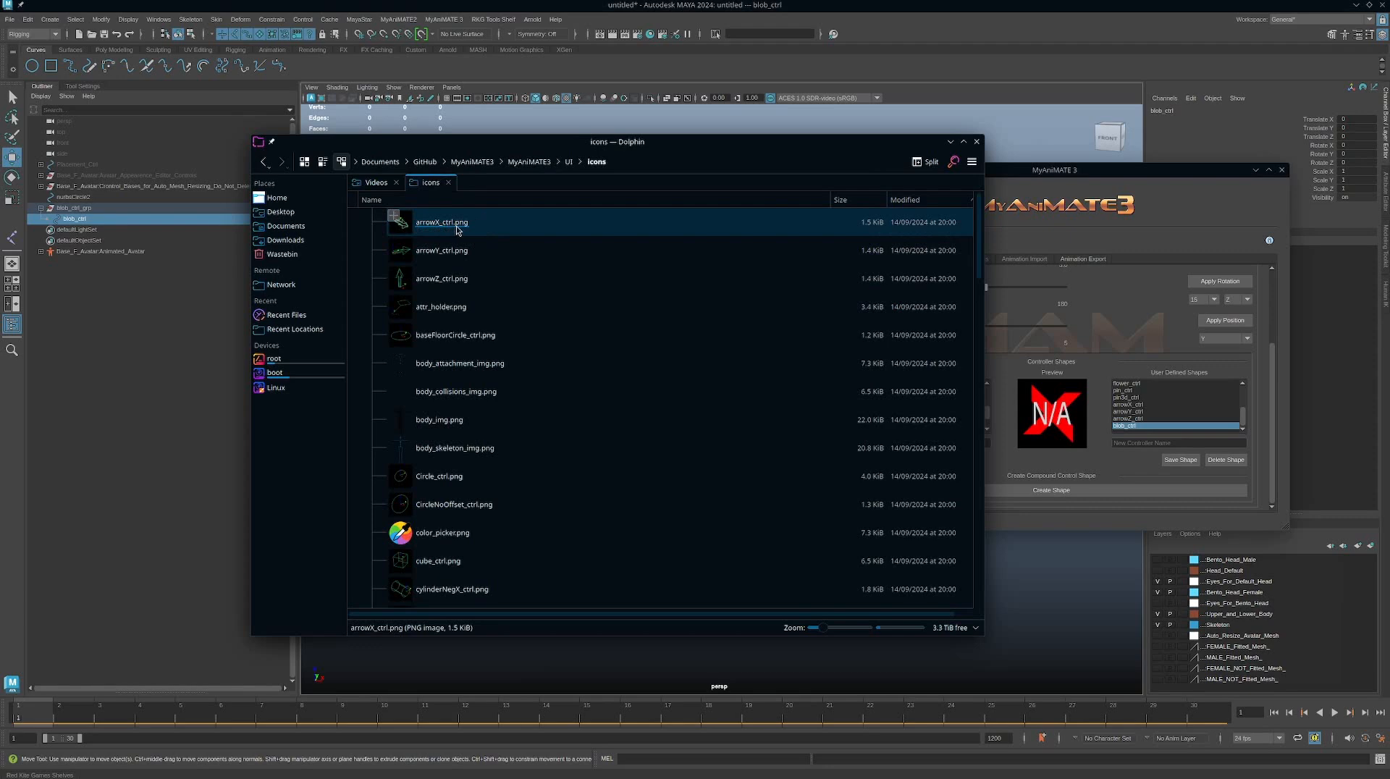
Step: Examine the general, details and permissions properties of the icons folder, and close the properties window
right_click(505, 225)
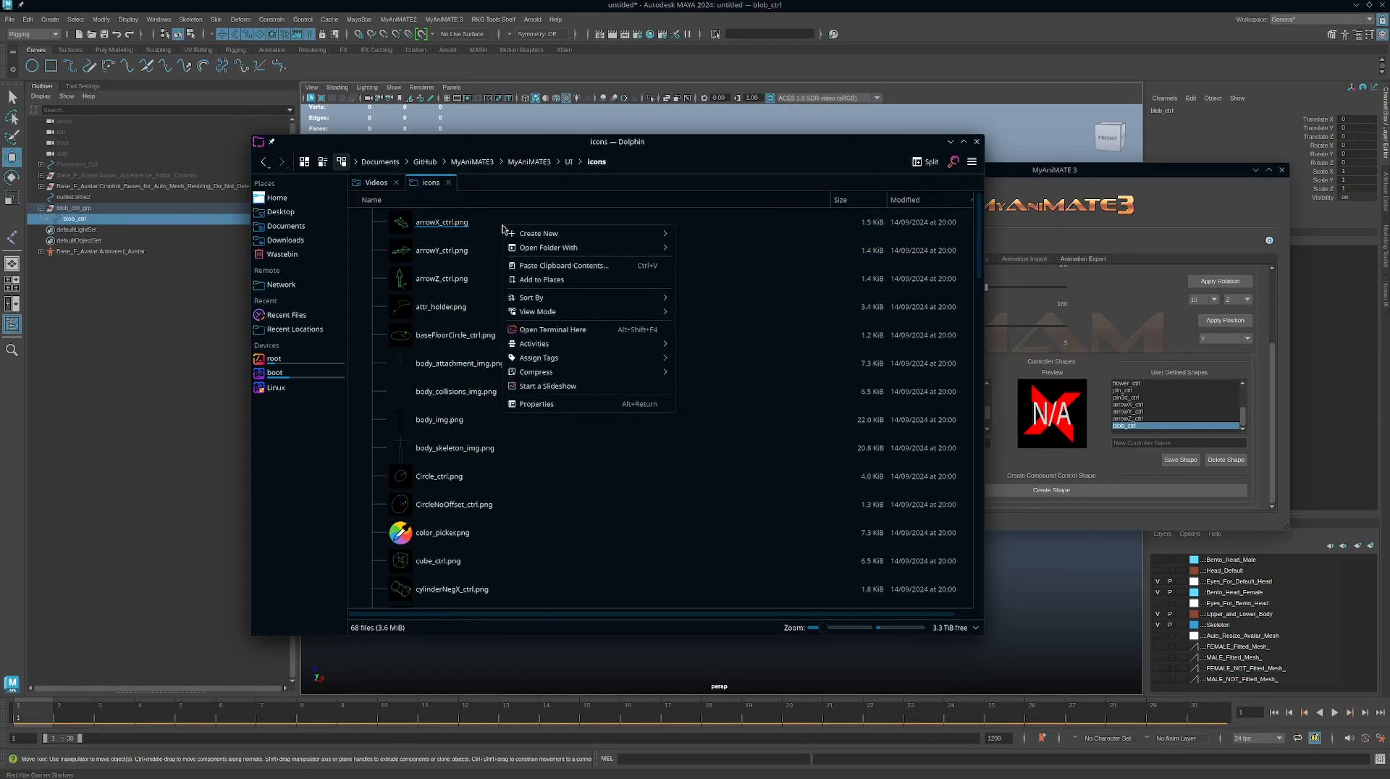
left_click(550, 404)
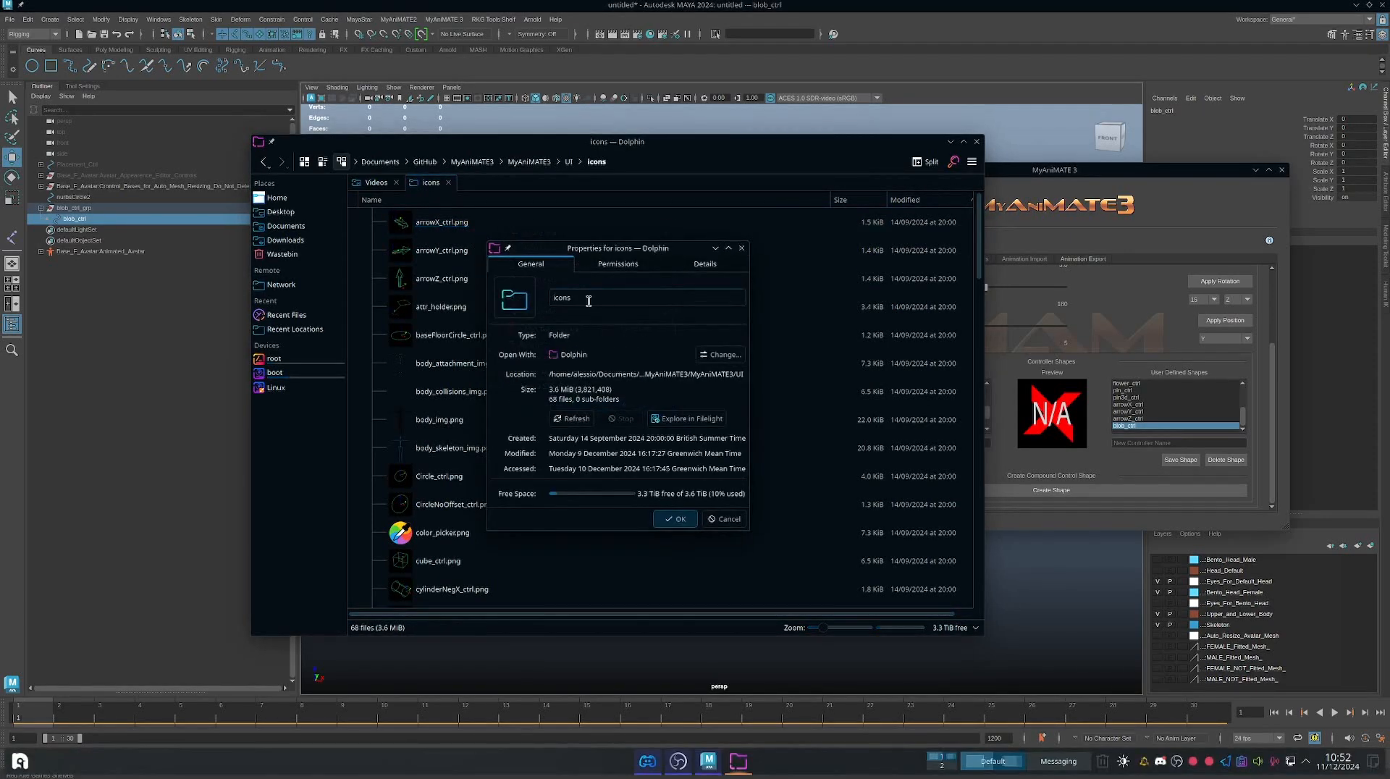
left_click(695, 265)
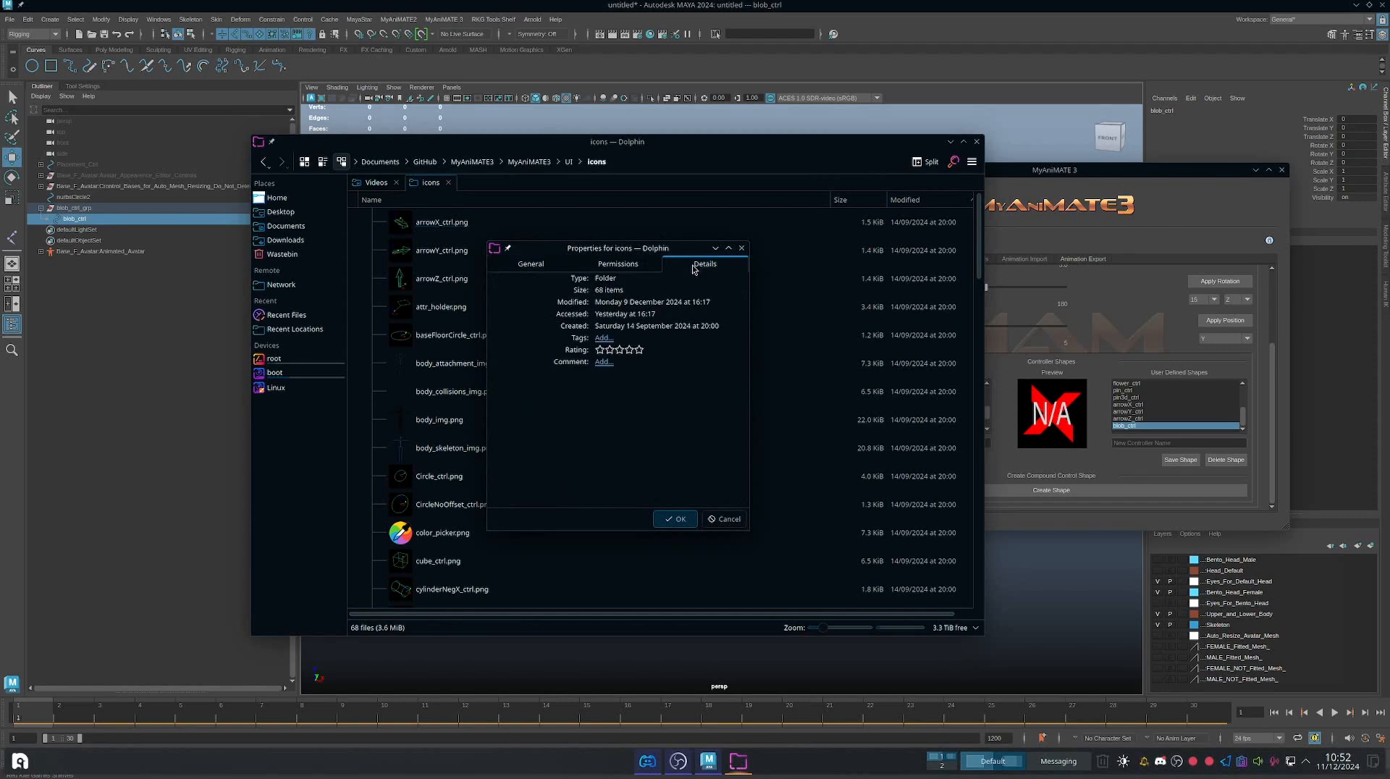
left_click(612, 268)
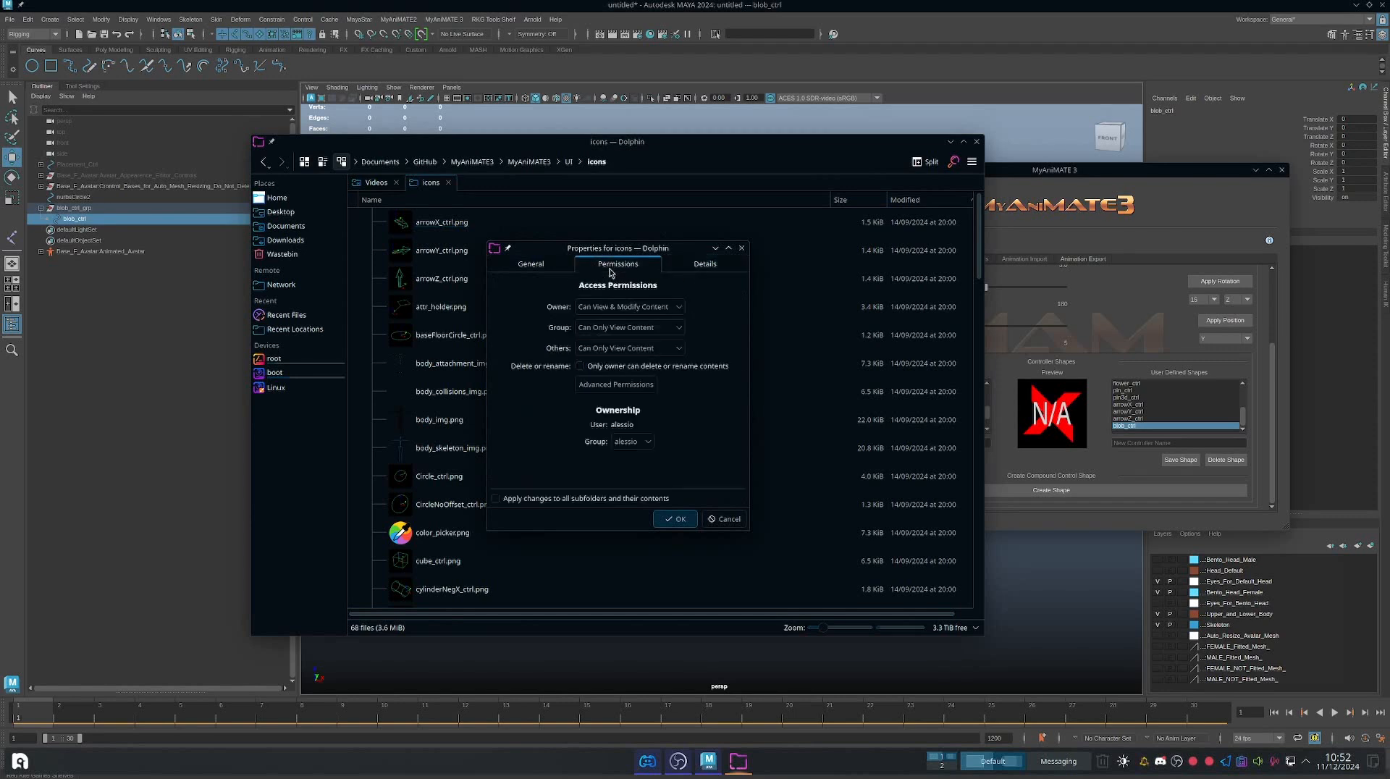
left_click(537, 270)
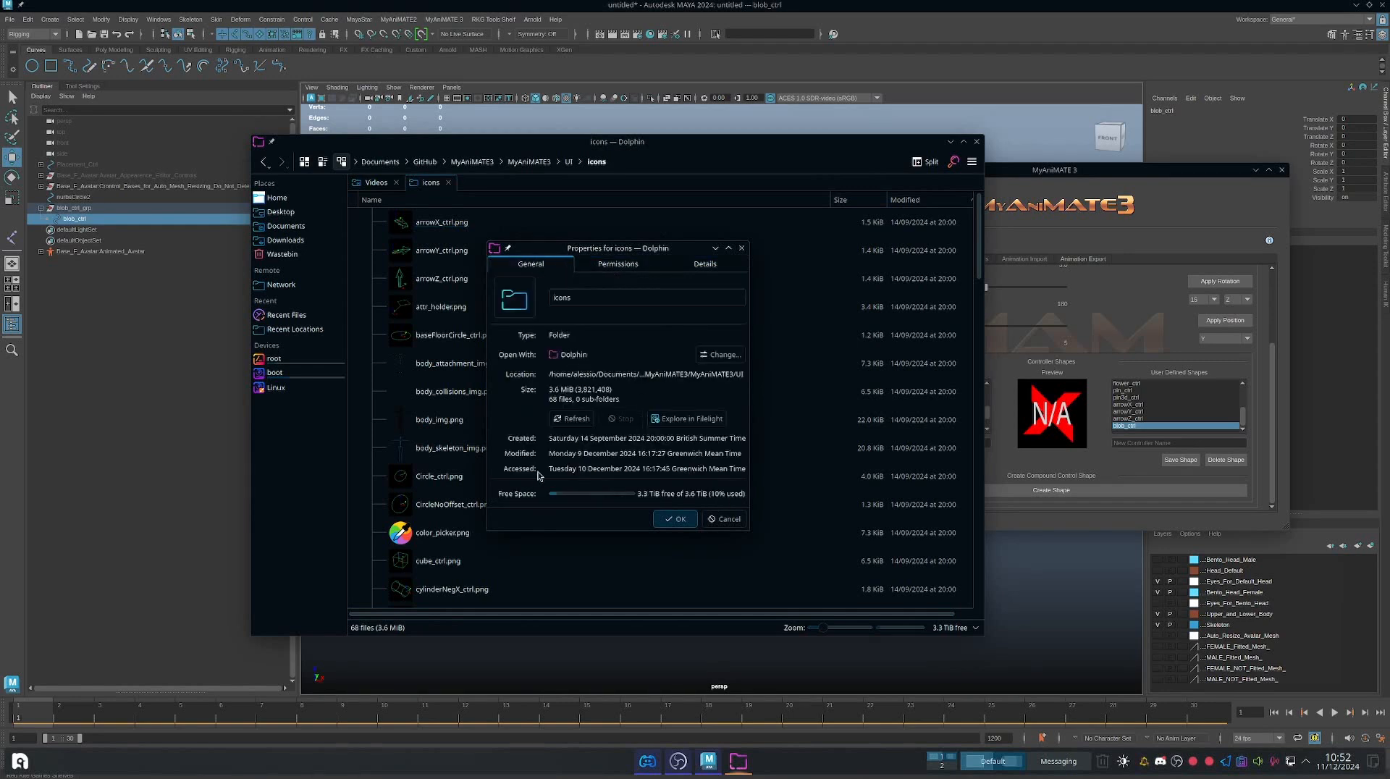
left_click(741, 247)
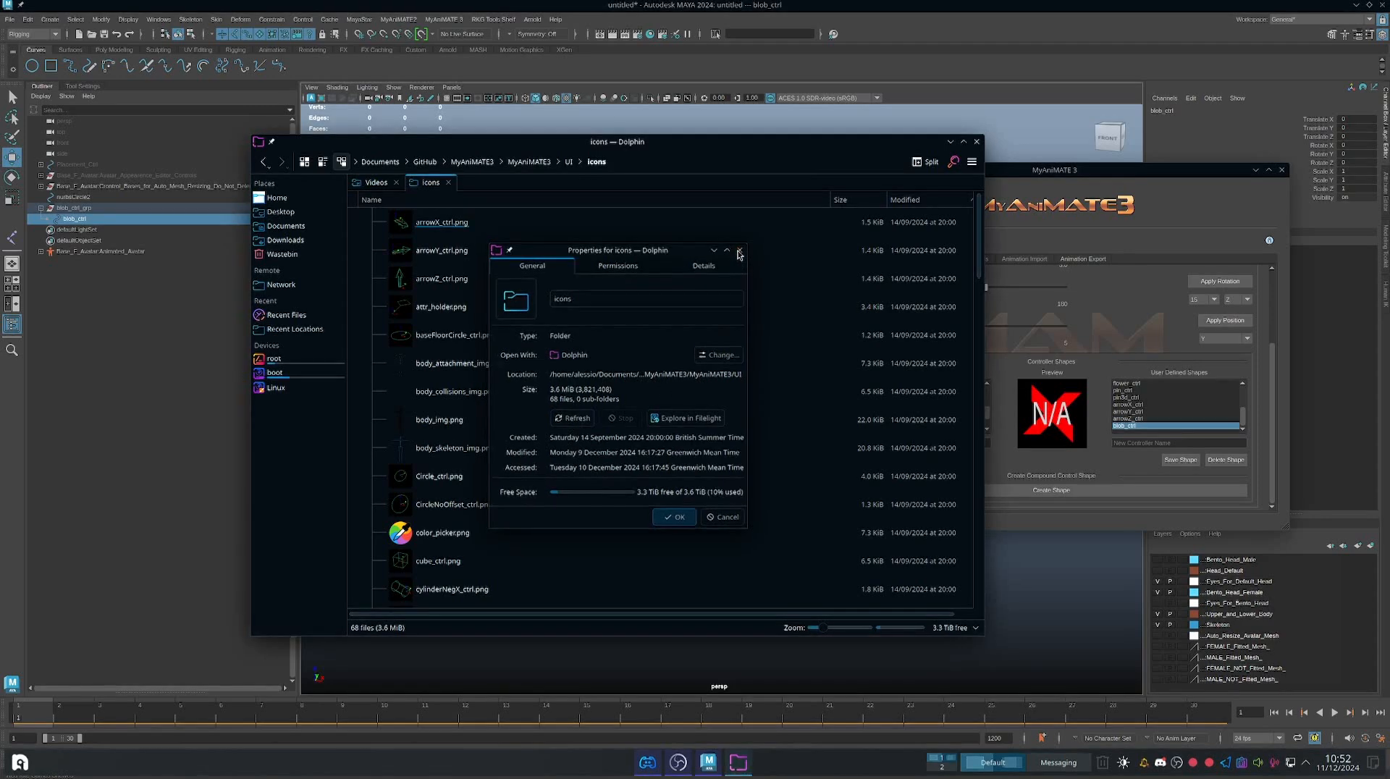
Step: Open arrowY_ctrl.png in GNU Image Manipulation Program to check its image dimensions, and move that window off the screen
right_click(476, 261)
left_click(476, 253)
right_click(503, 251)
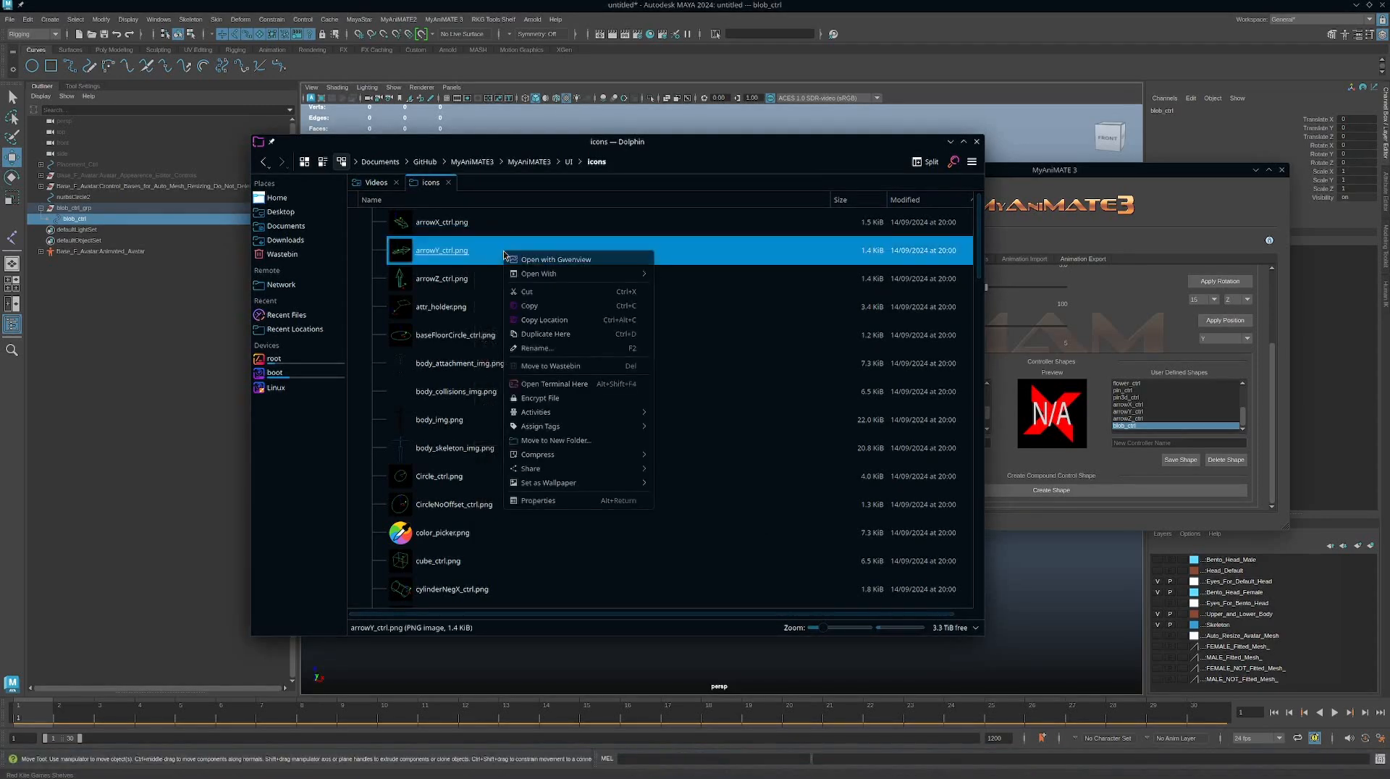
left_click(570, 275)
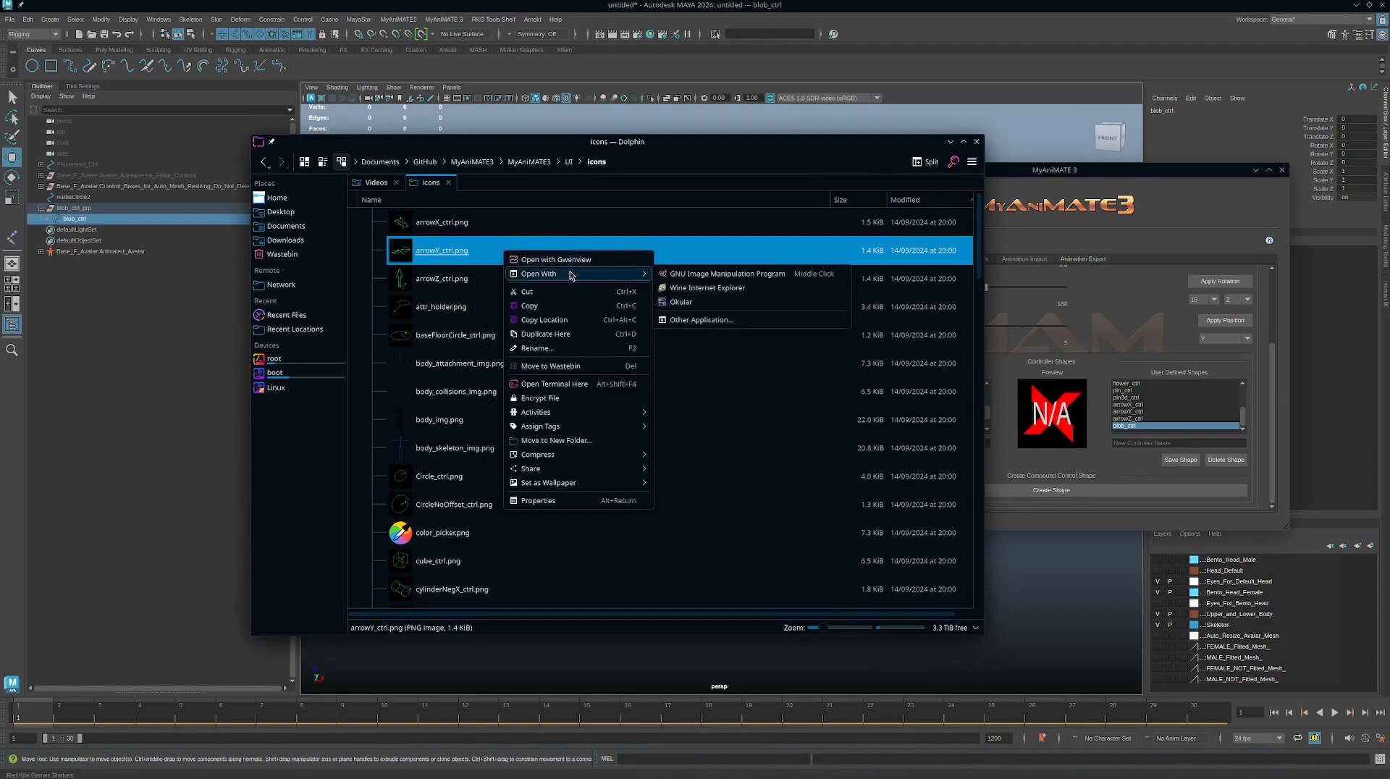
left_click(720, 273)
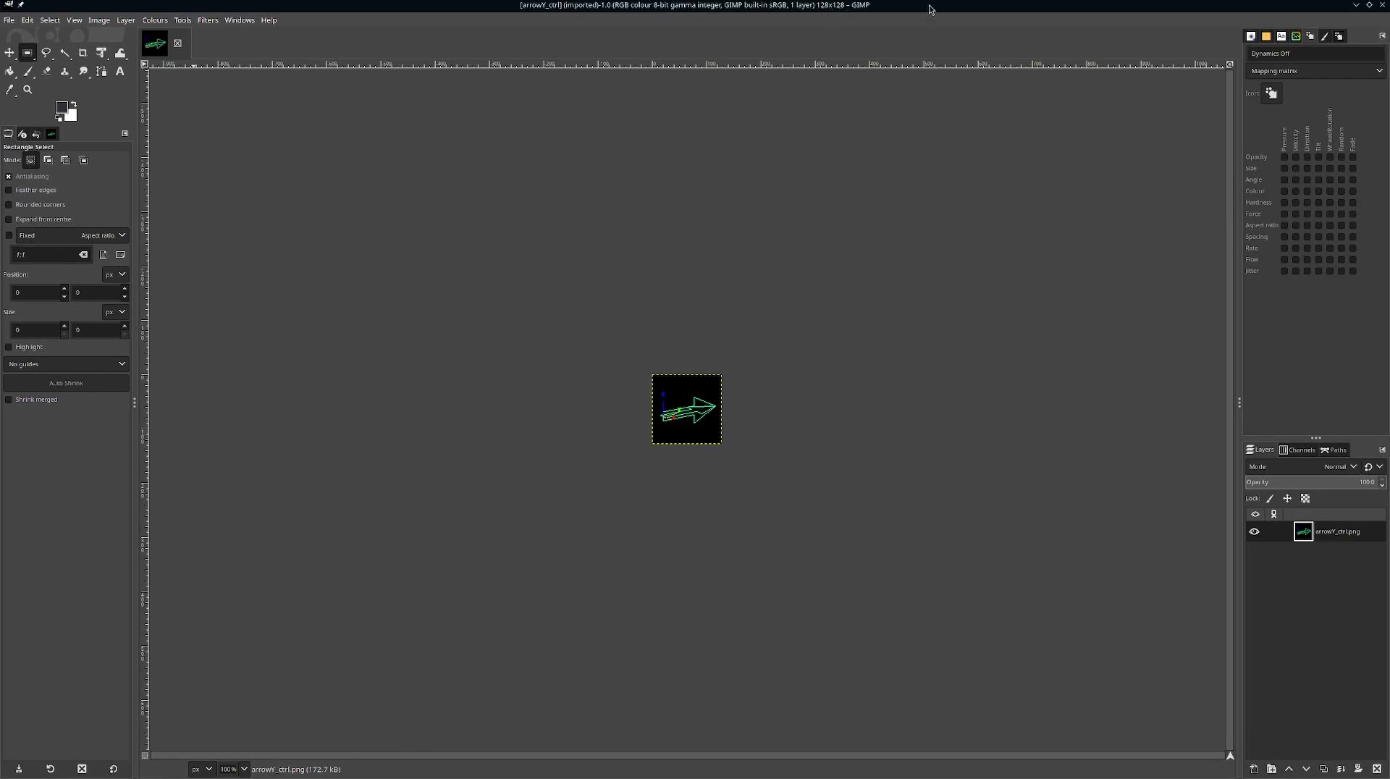
left_click_drag(932, 6, 1389, 145)
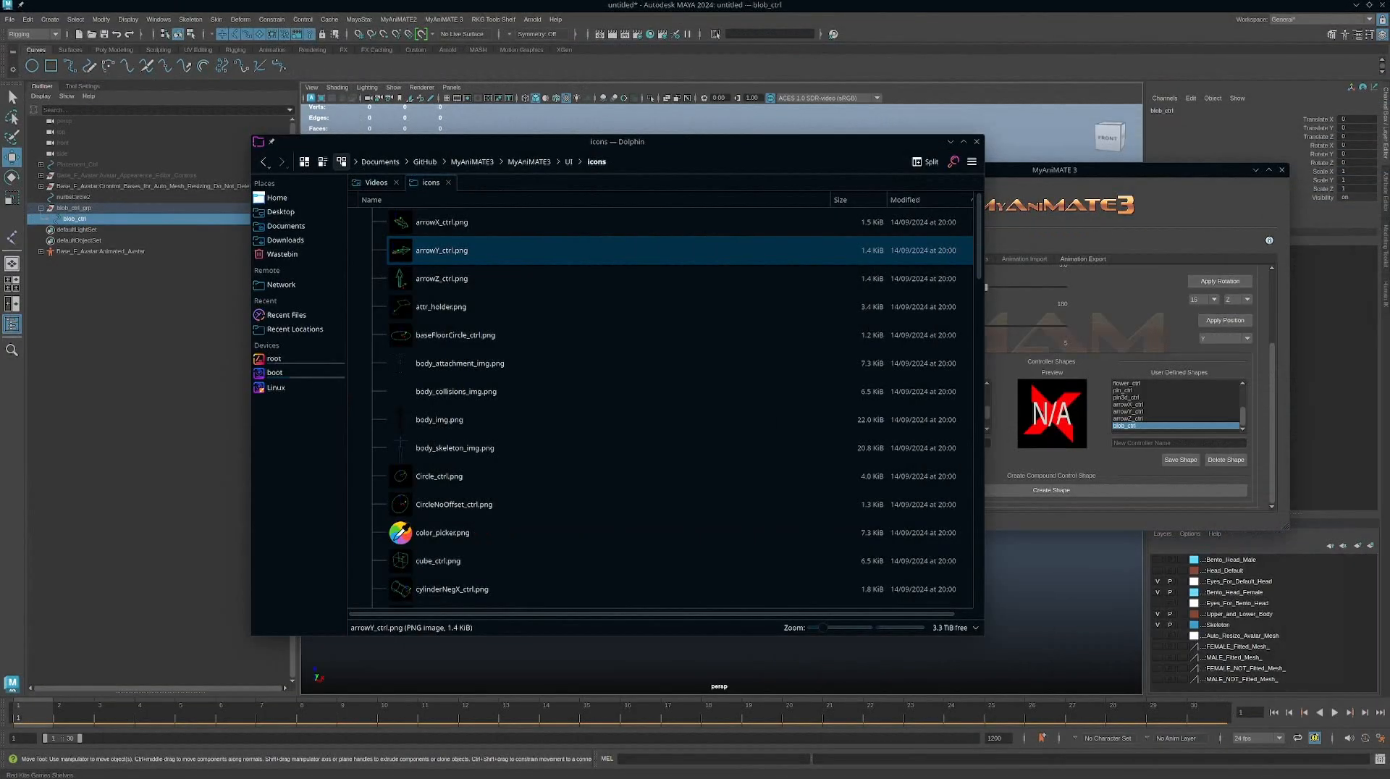
Step: Return to Maya, move the MyAniMATE 3 window aside, and preview the user-defined shape arrowZ_ctrl
left_click(950, 142)
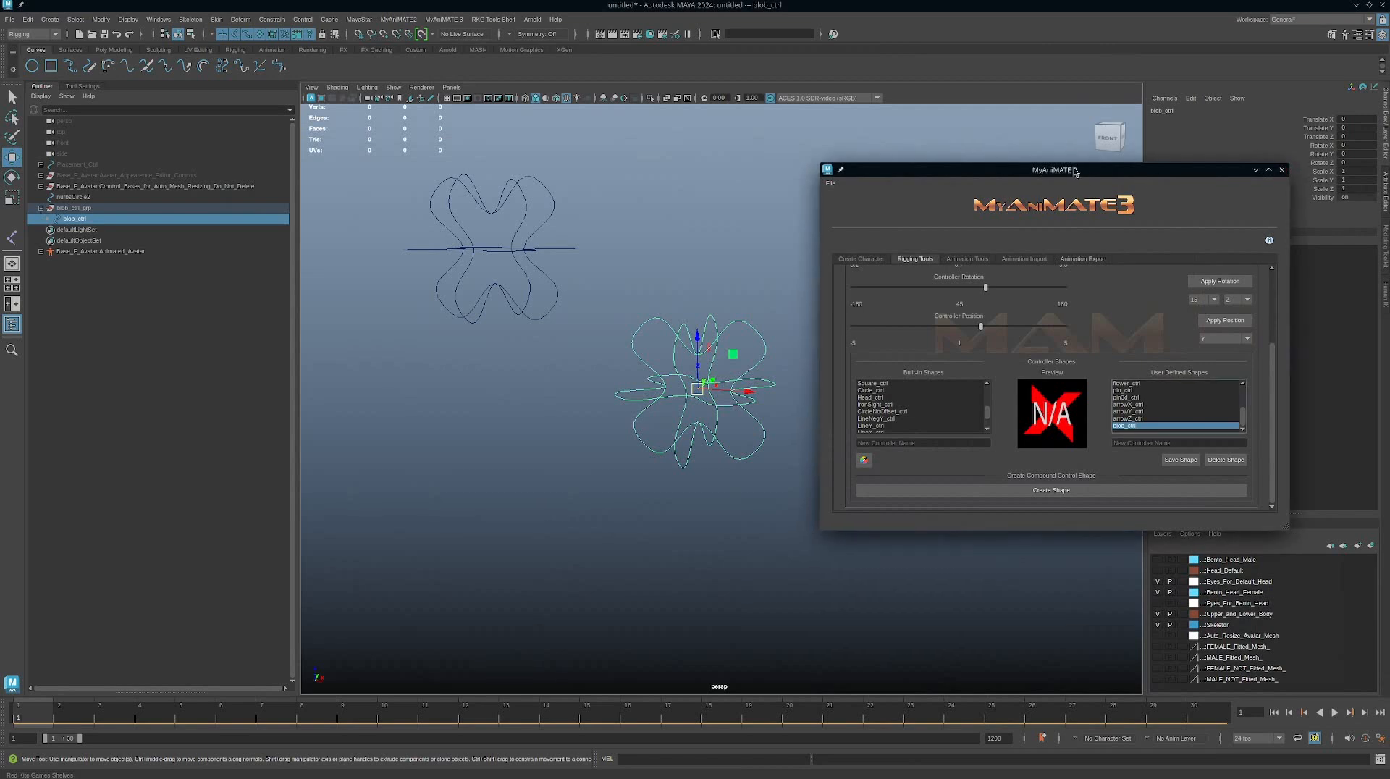
left_click_drag(1074, 171, 1135, 174)
left_click(1216, 421)
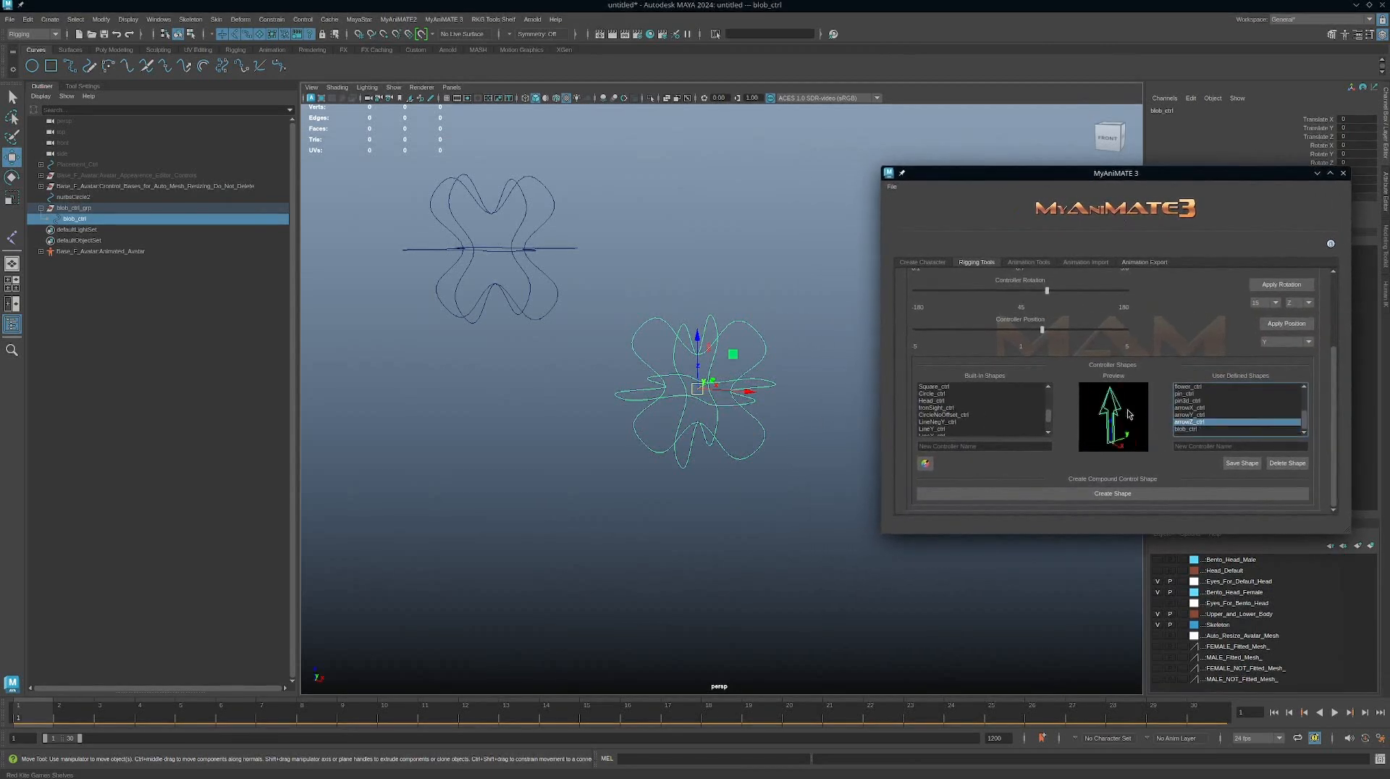
Step: Set the viewport background to solid black and view the blob_ctrl curve from an angle with the Select tool active, ready for an icon capture
middle_click_drag(783, 325, 733, 266, "alt")
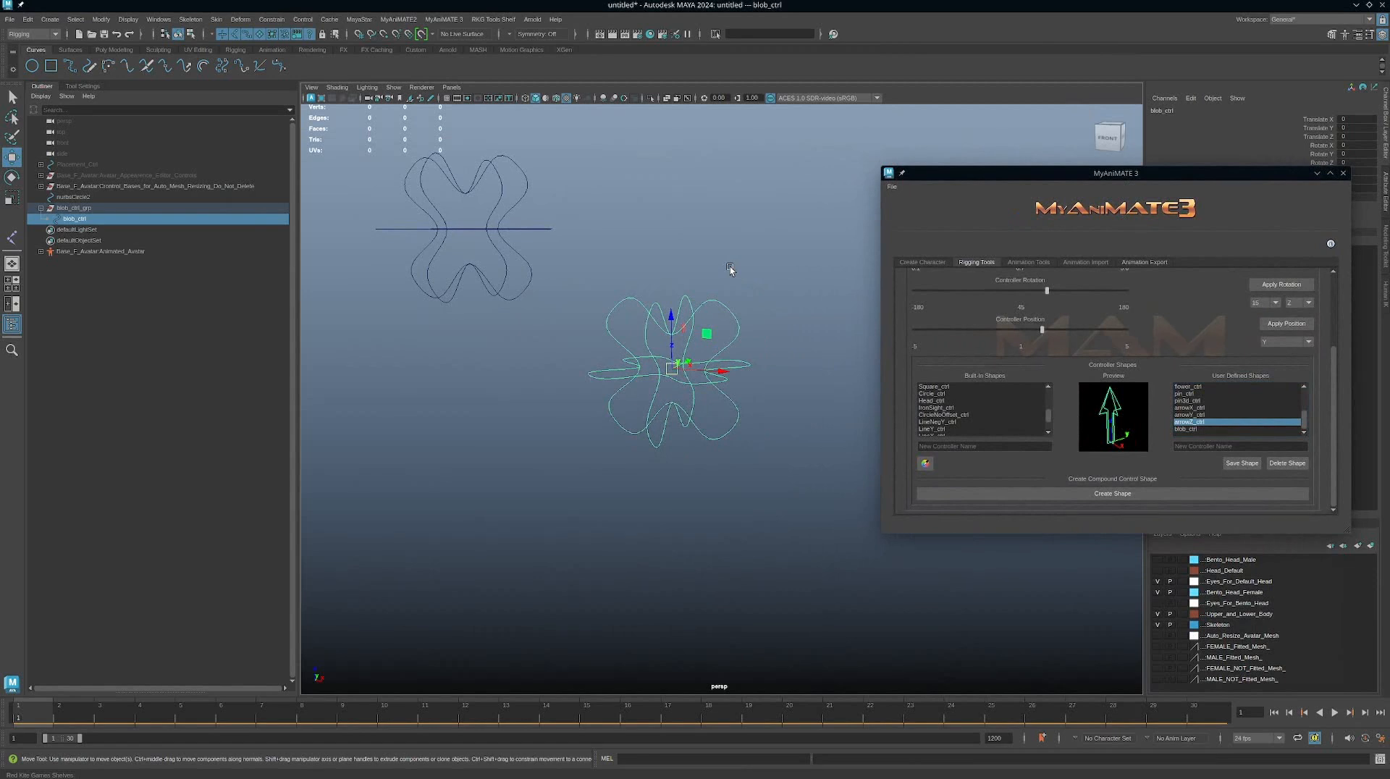
key("alt+b")
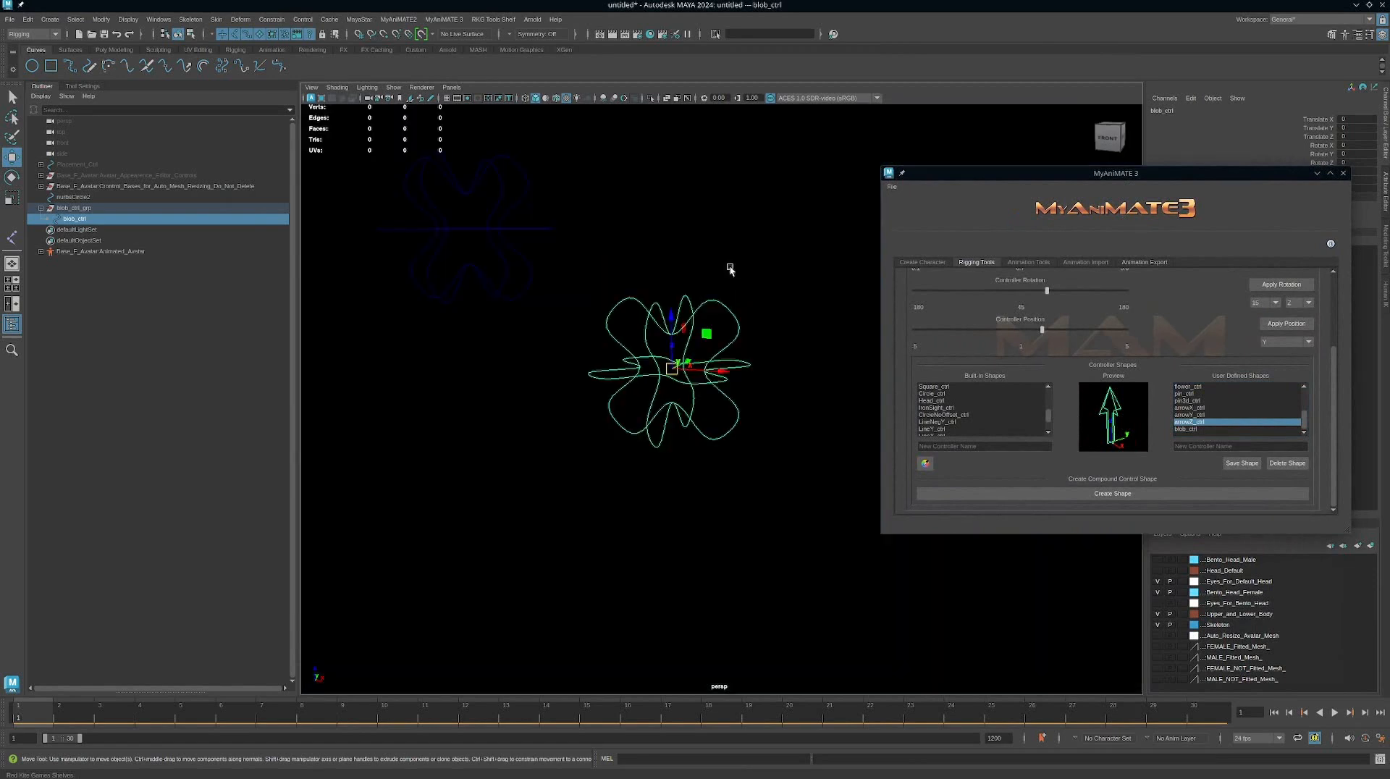
key("alt+b")
key("alt+b")
key("alt+b")
left_click(707, 282)
left_click_drag(707, 282, 700, 311, "alt")
left_click_drag(688, 307, 652, 366, "alt")
left_click_drag(805, 305, 781, 294, "alt")
key("q")
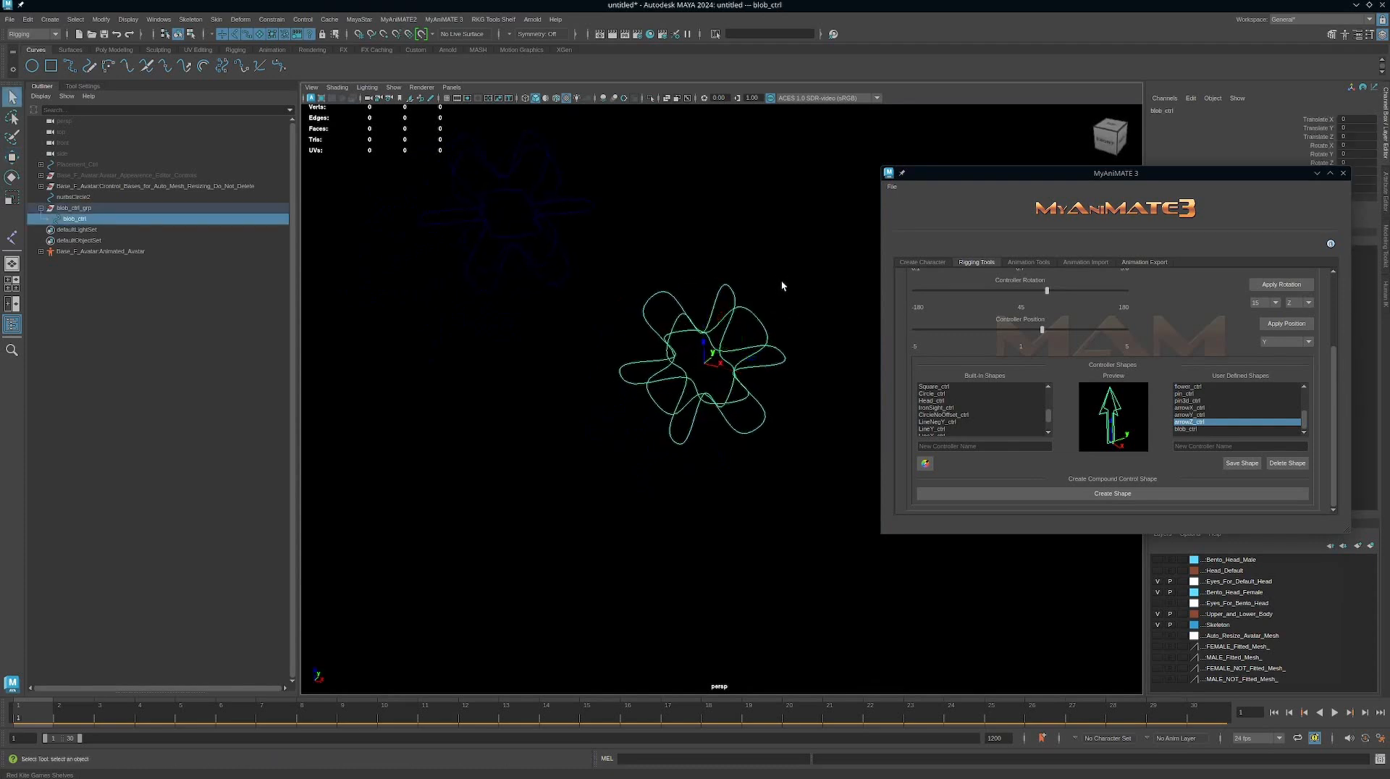
left_click_drag(747, 323, 809, 338, "alt")
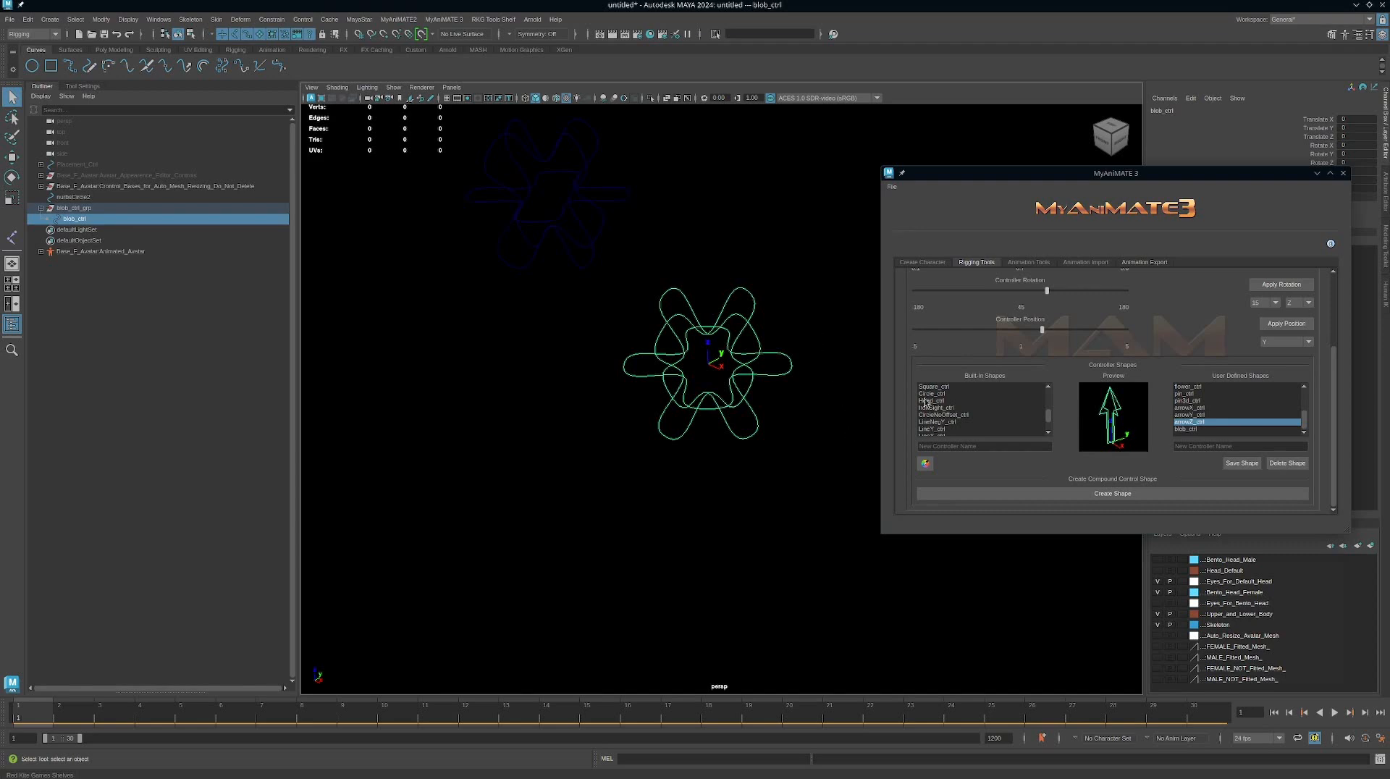
Step: Show the icons folder again briefly, and compare the previews of the user-defined shapes blob_ctrl and arrowZ_ctrl
left_click_drag(1389, 188, 963, 143)
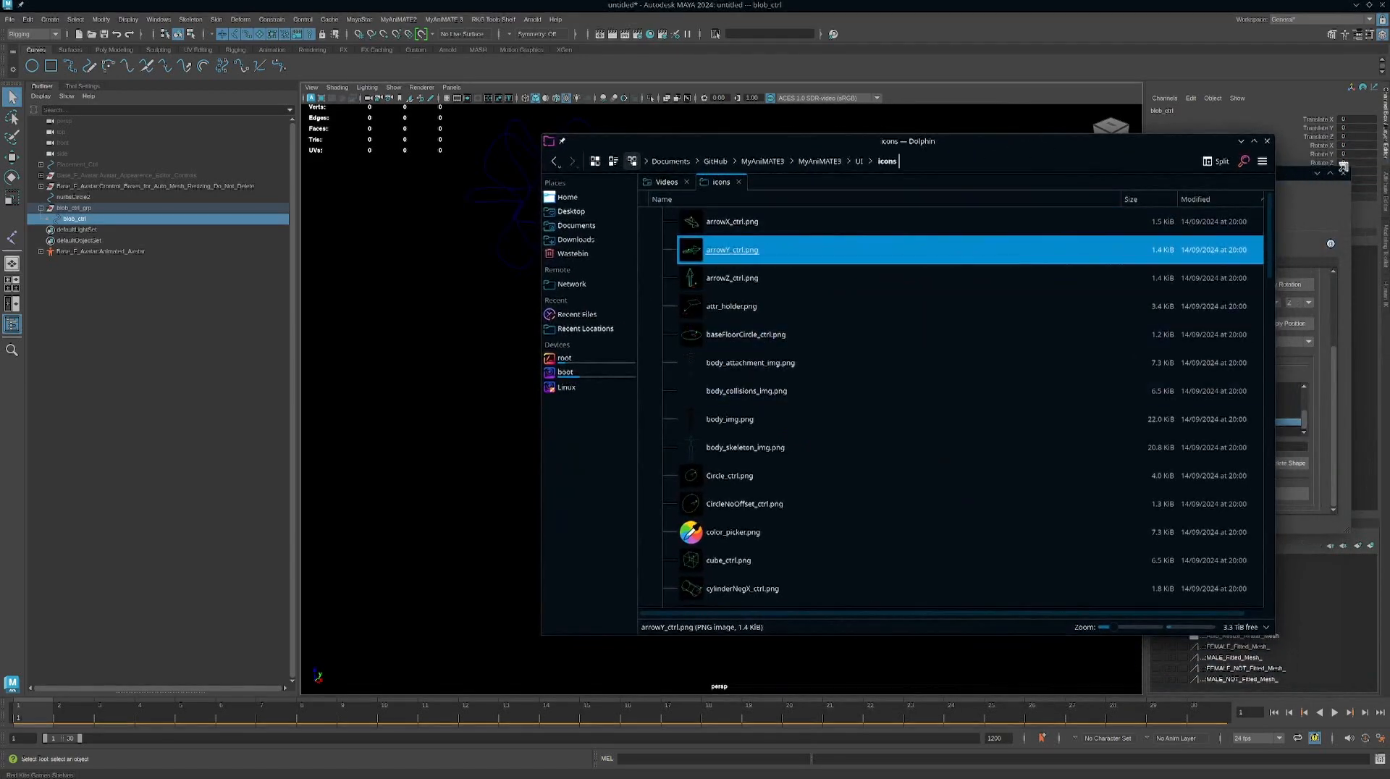
left_click_drag(1097, 143, 1388, 177)
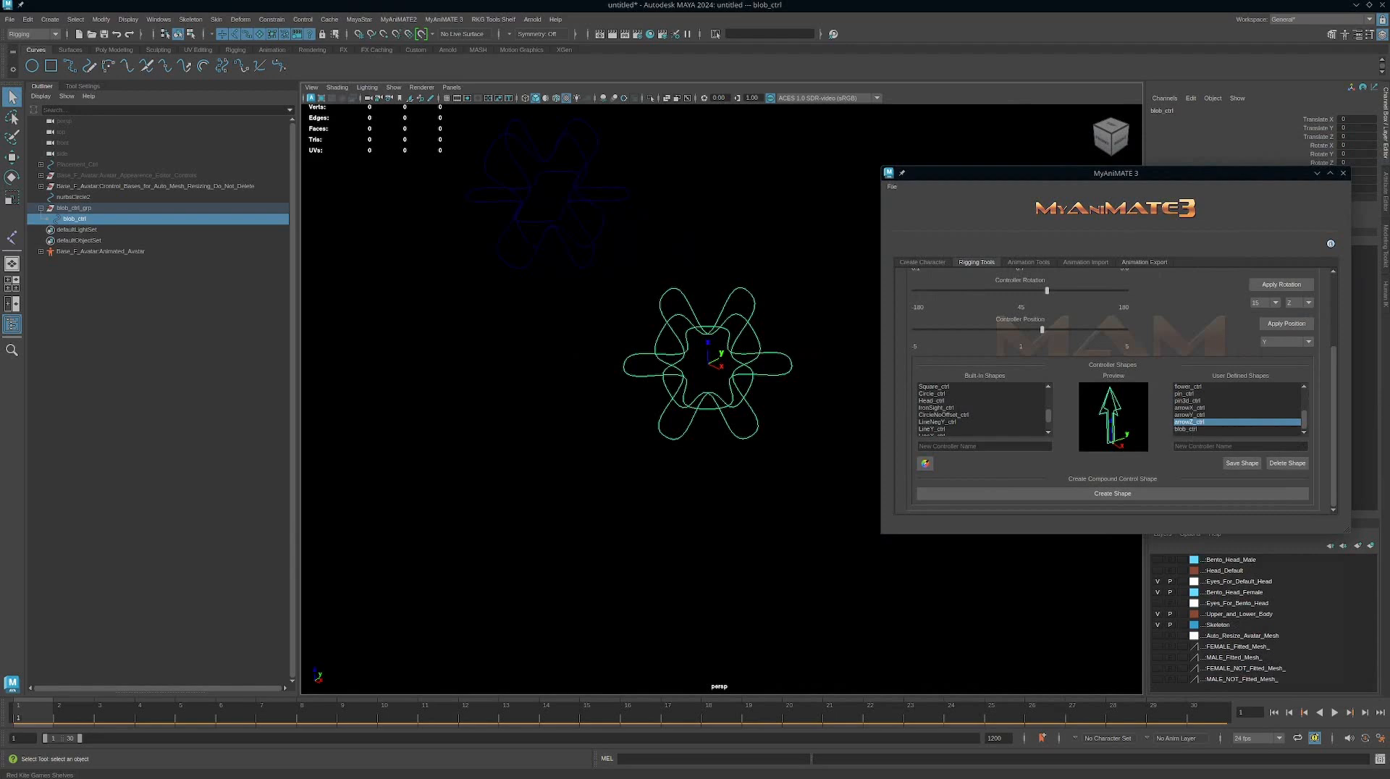
left_click(1191, 430)
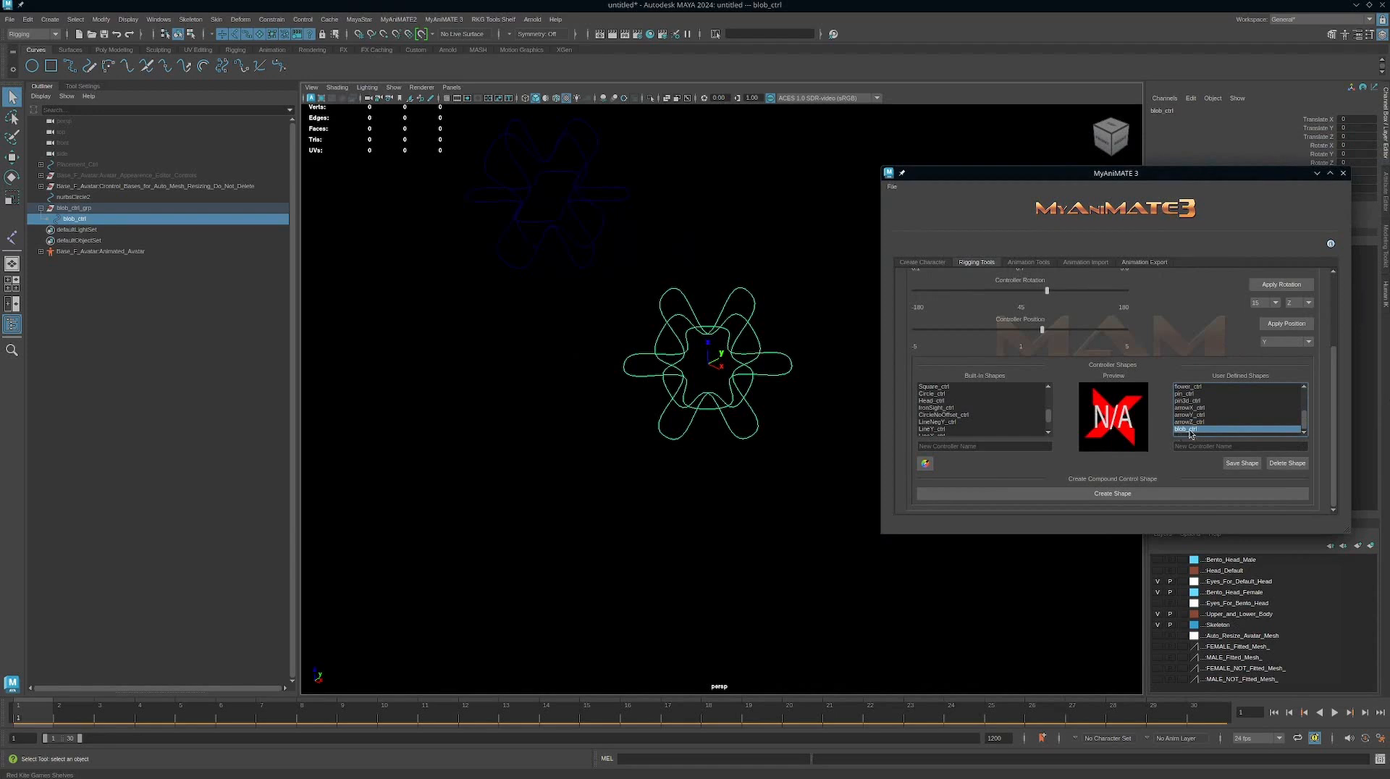
left_click(1190, 422)
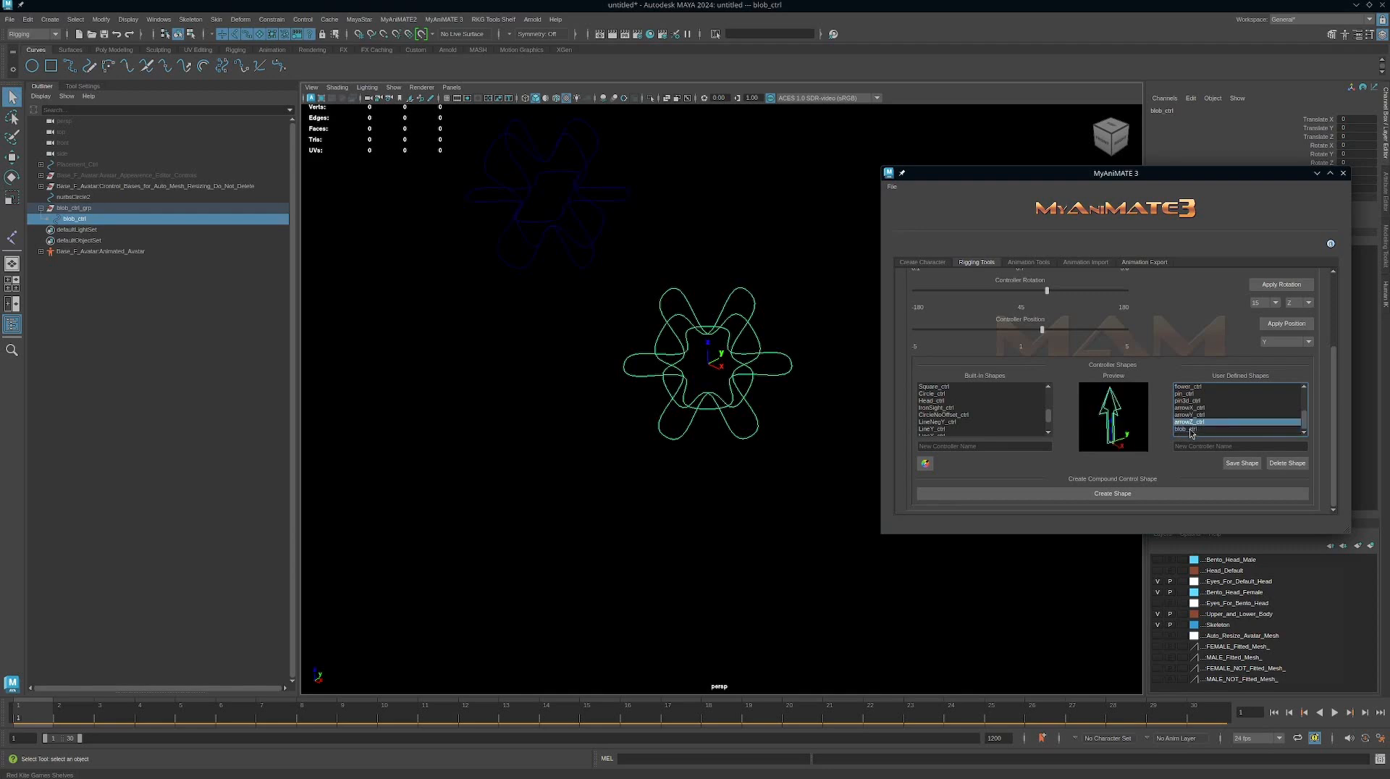
left_click(1186, 431)
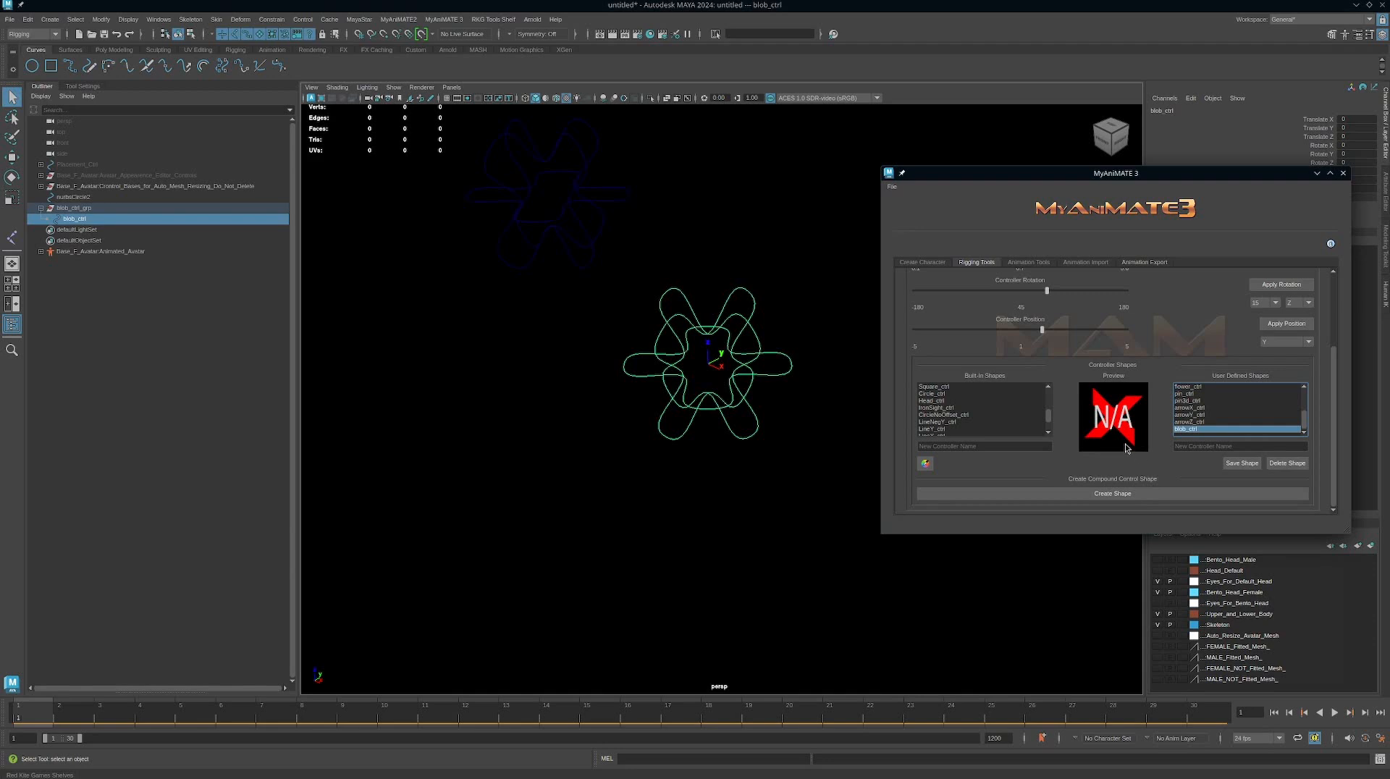
Step: Collapse the Rig Controllers Manipulation section in MyAniMATE 3 and deselect the blob_ctrl curve
scroll(982, 352, "up", 3)
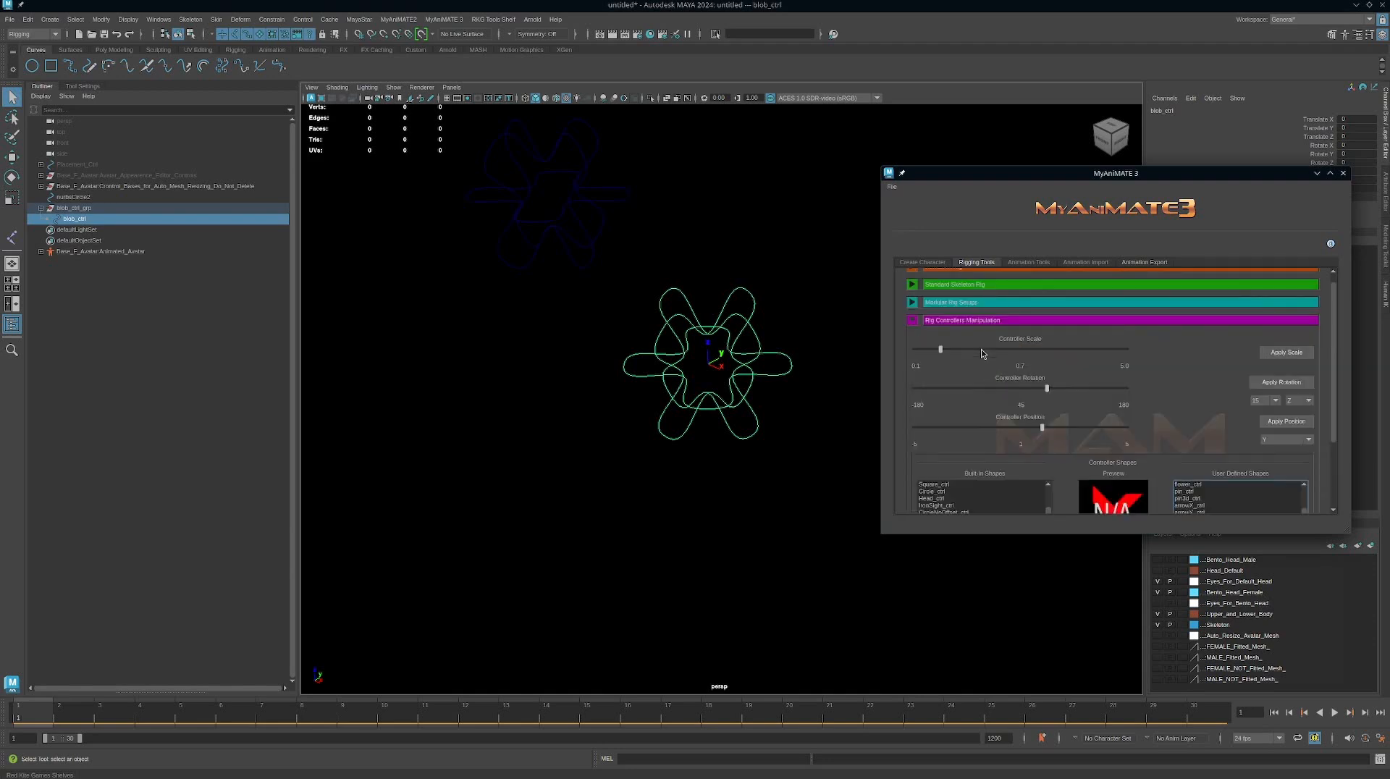
left_click(913, 323)
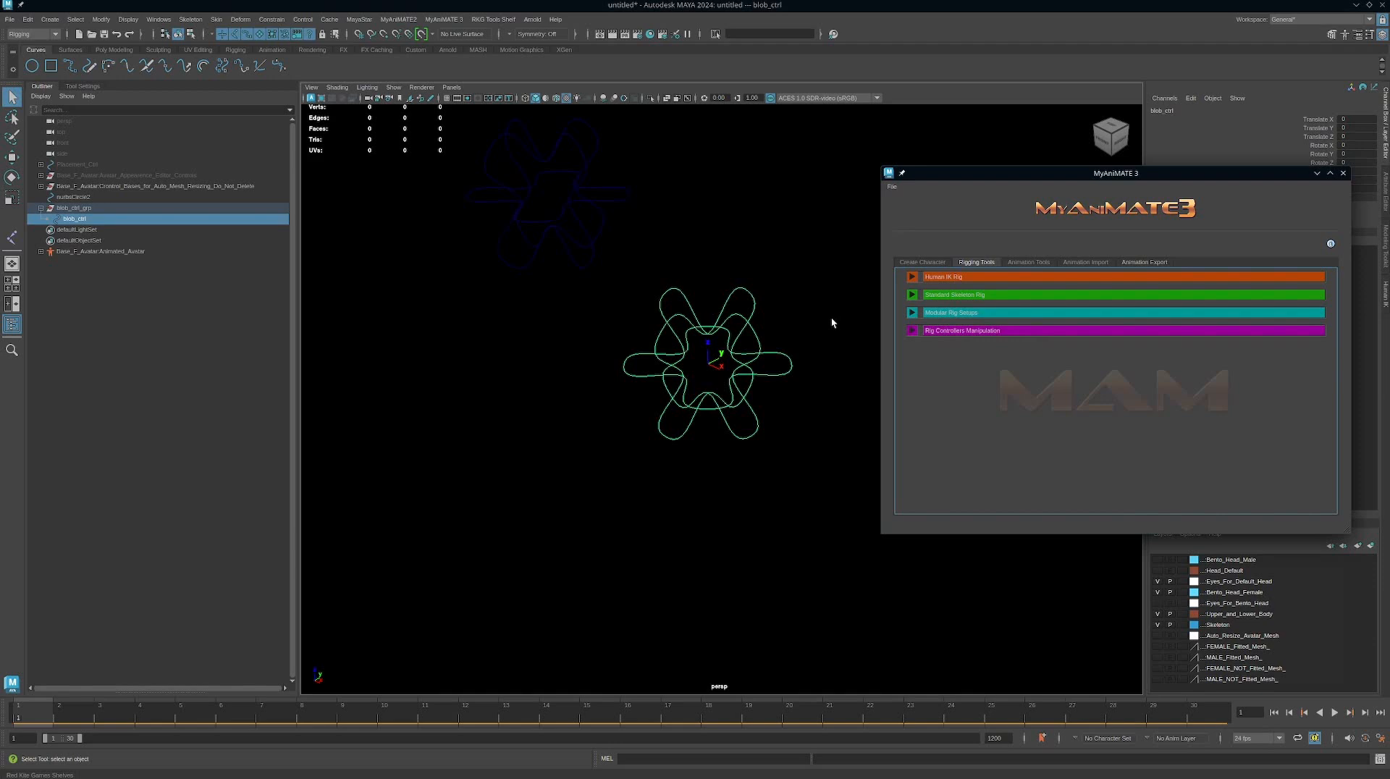
left_click(836, 362)
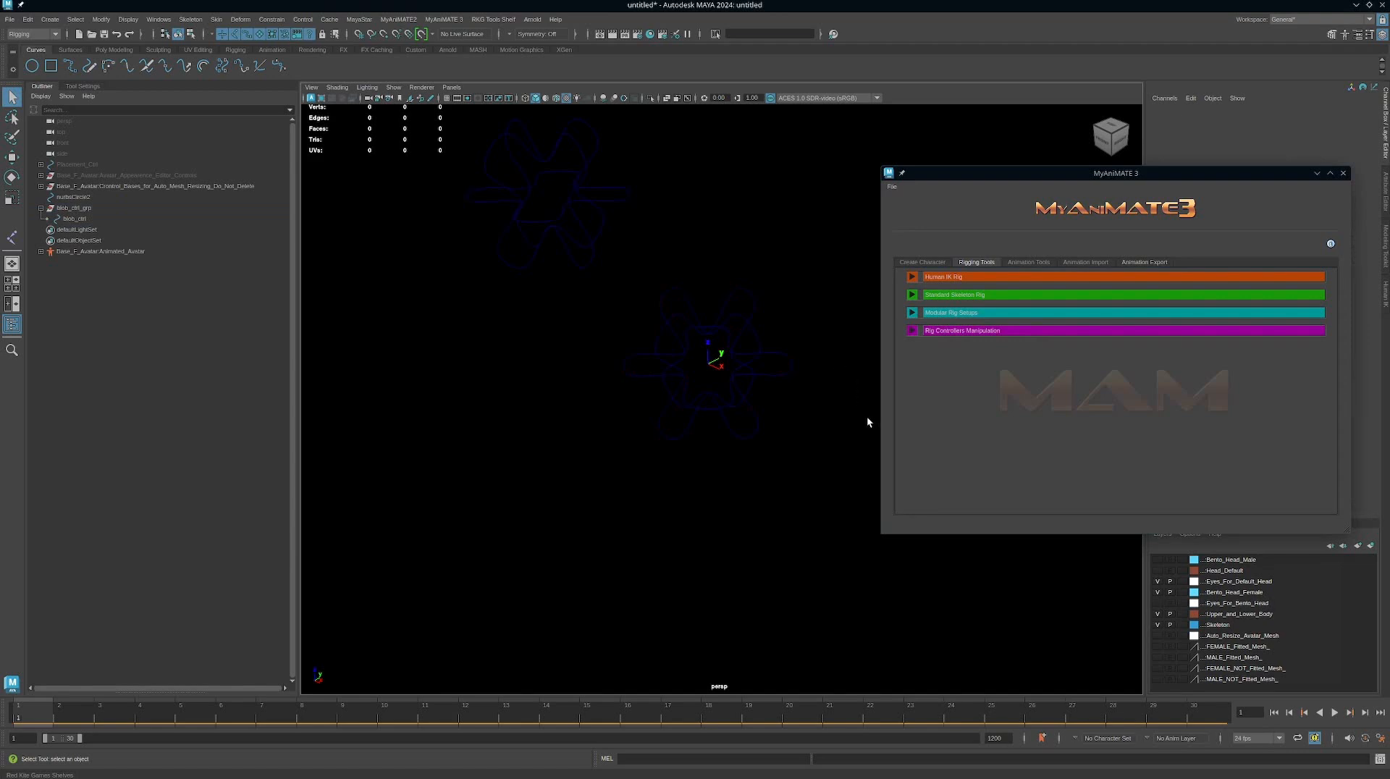
Step: Restore the viewport's blue gradient background and view both blob curves from a greater distance
key("alt+b")
key("alt+b")
key("alt+b")
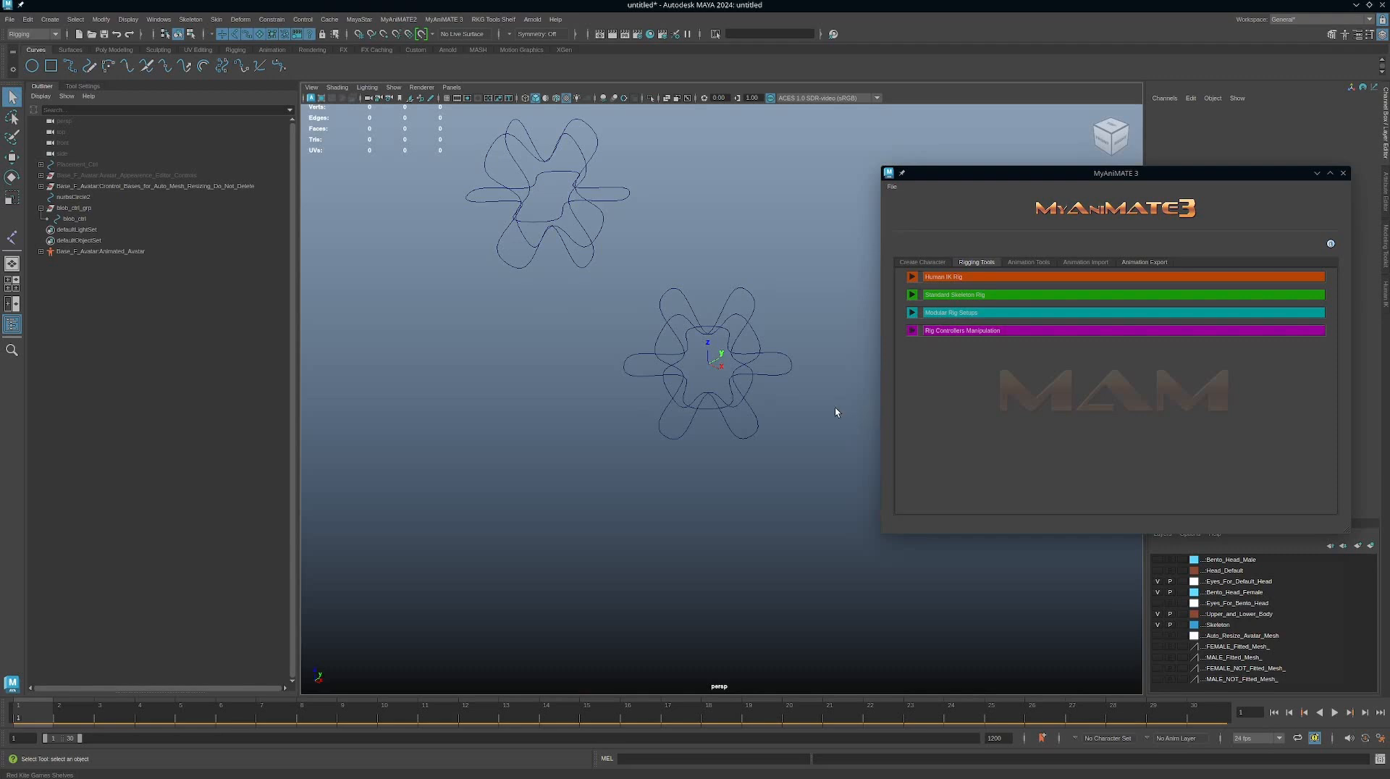
right_click_drag(836, 407, 735, 362, "alt")
left_click_drag(735, 363, 806, 379, "alt")
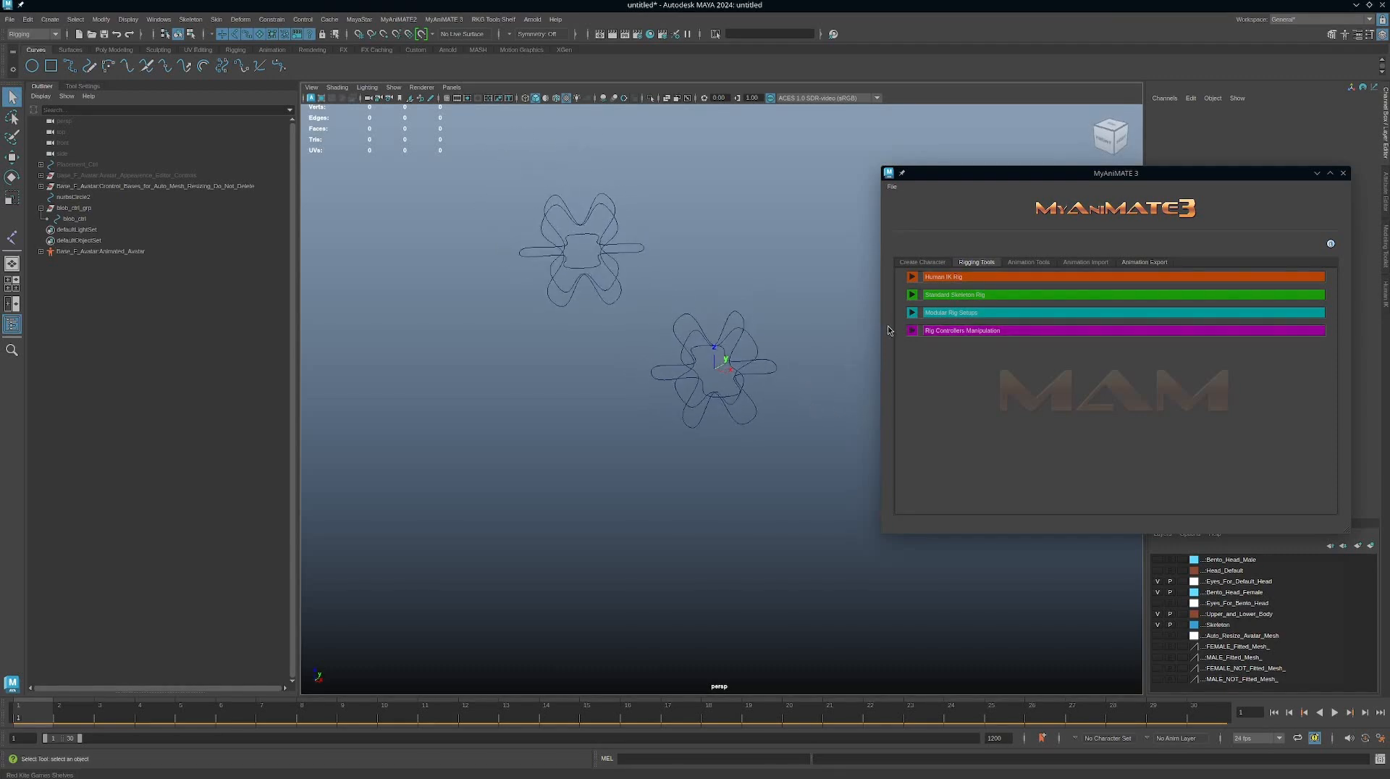